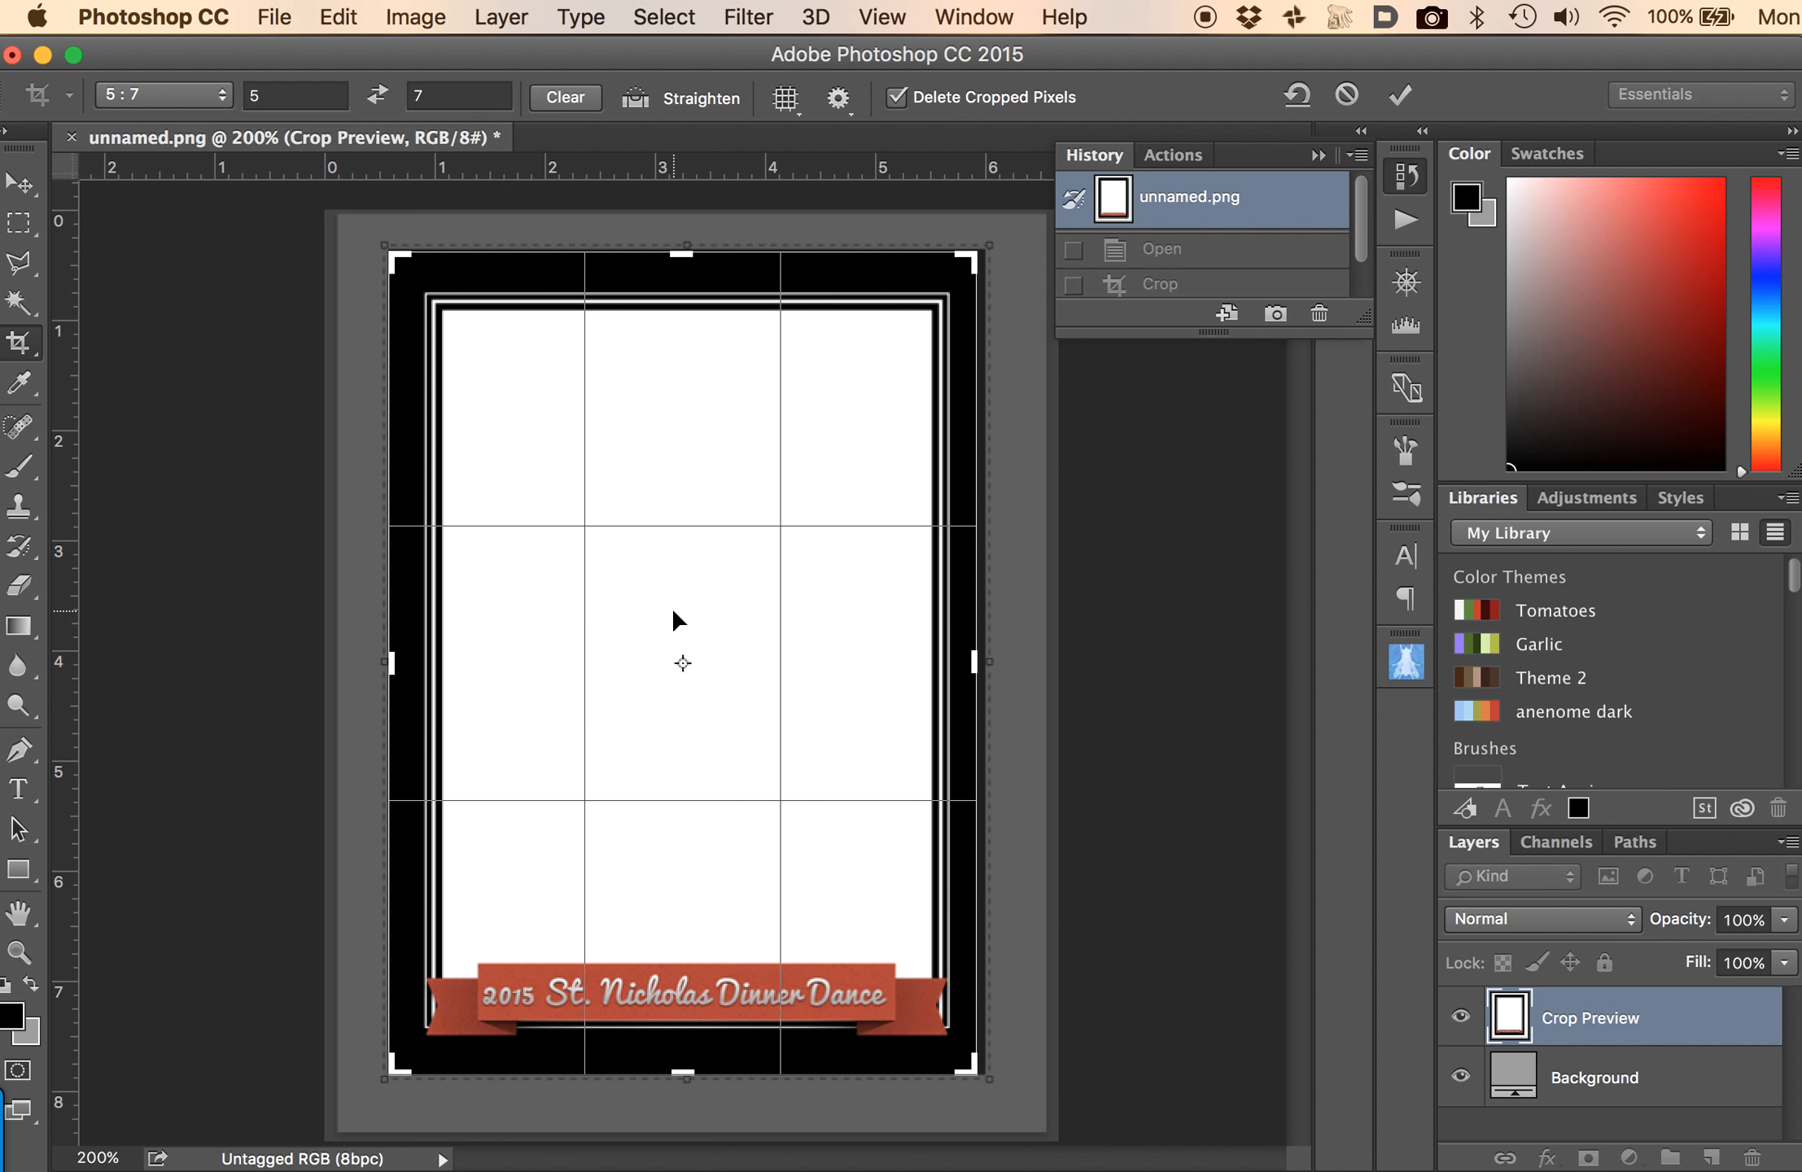
Nudge the 5:7 crop frame slightly to the right over the border image and apply the crop.
{"action": "key", "text": "Right"}
{"action": "key", "text": "Right"}
{"action": "key", "text": "Right"}
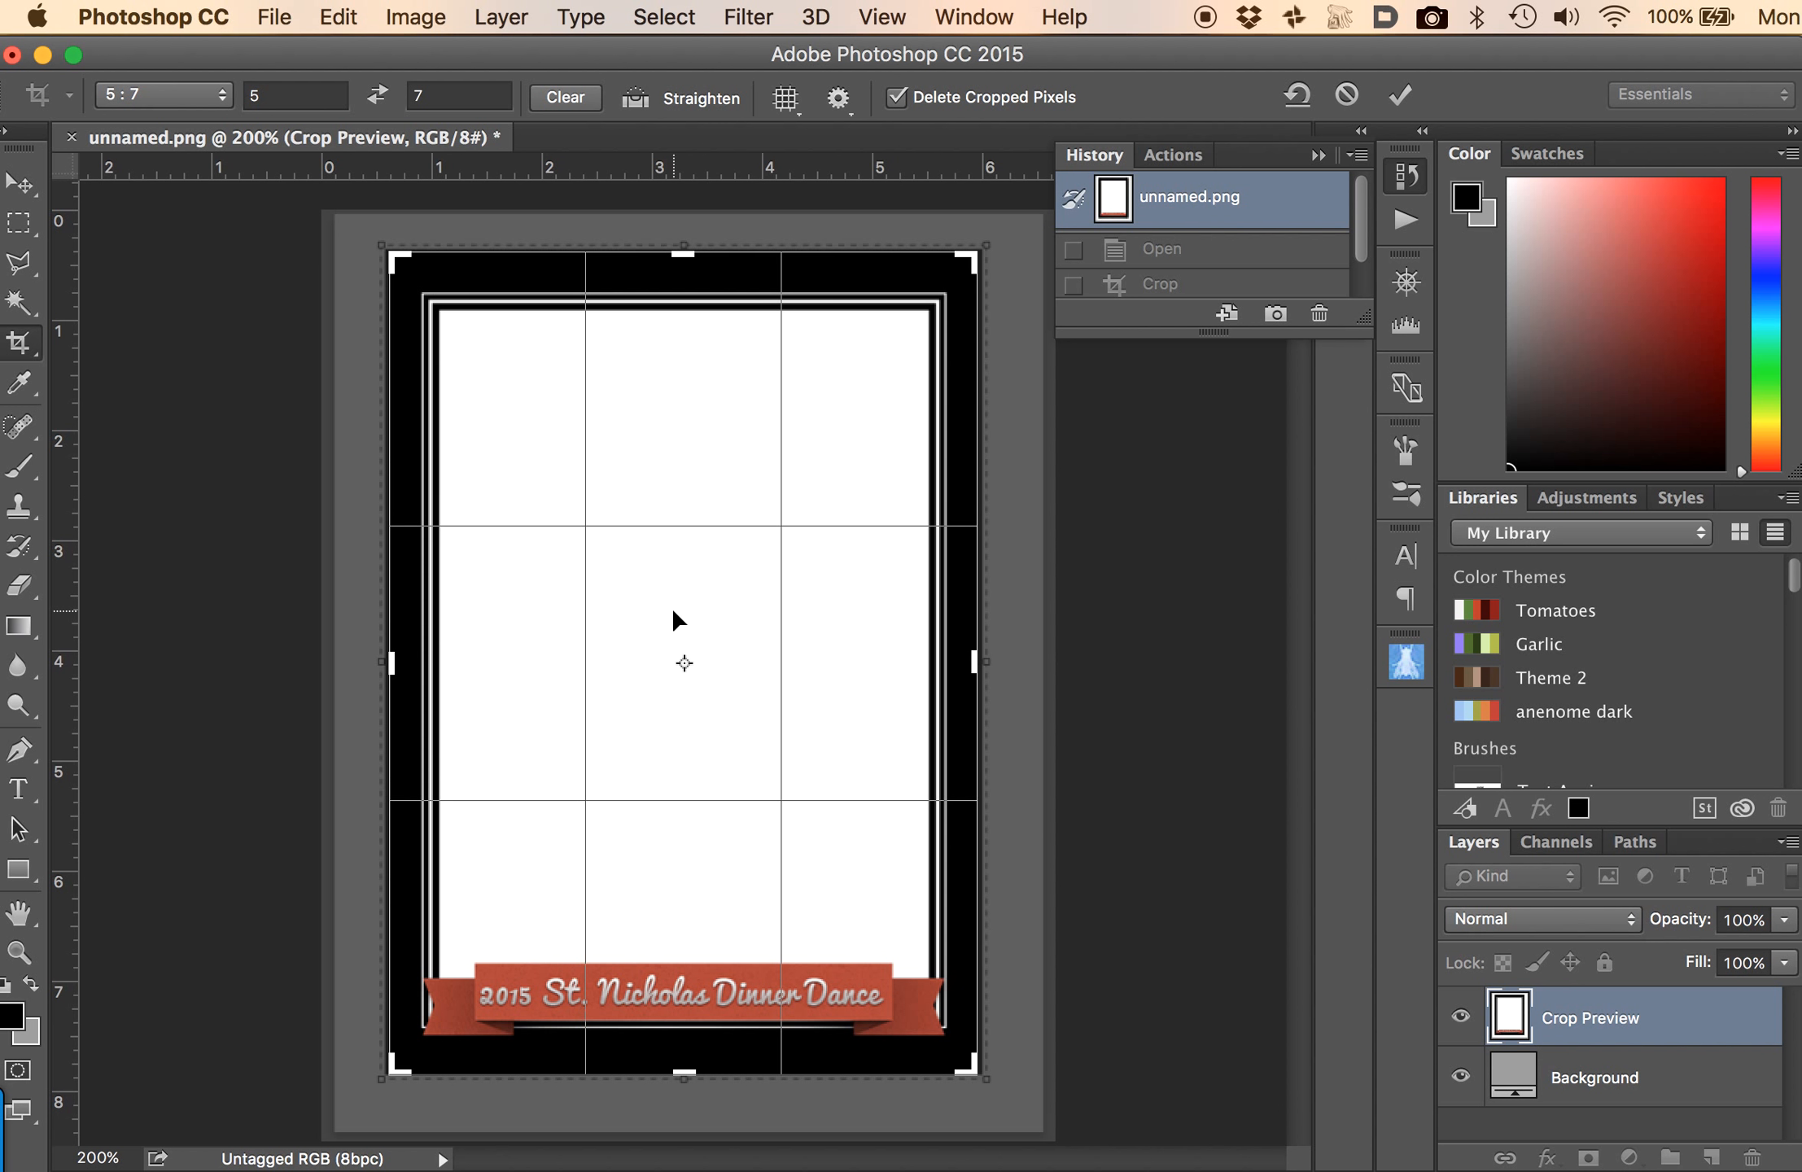
{"action": "key", "text": "Return"}
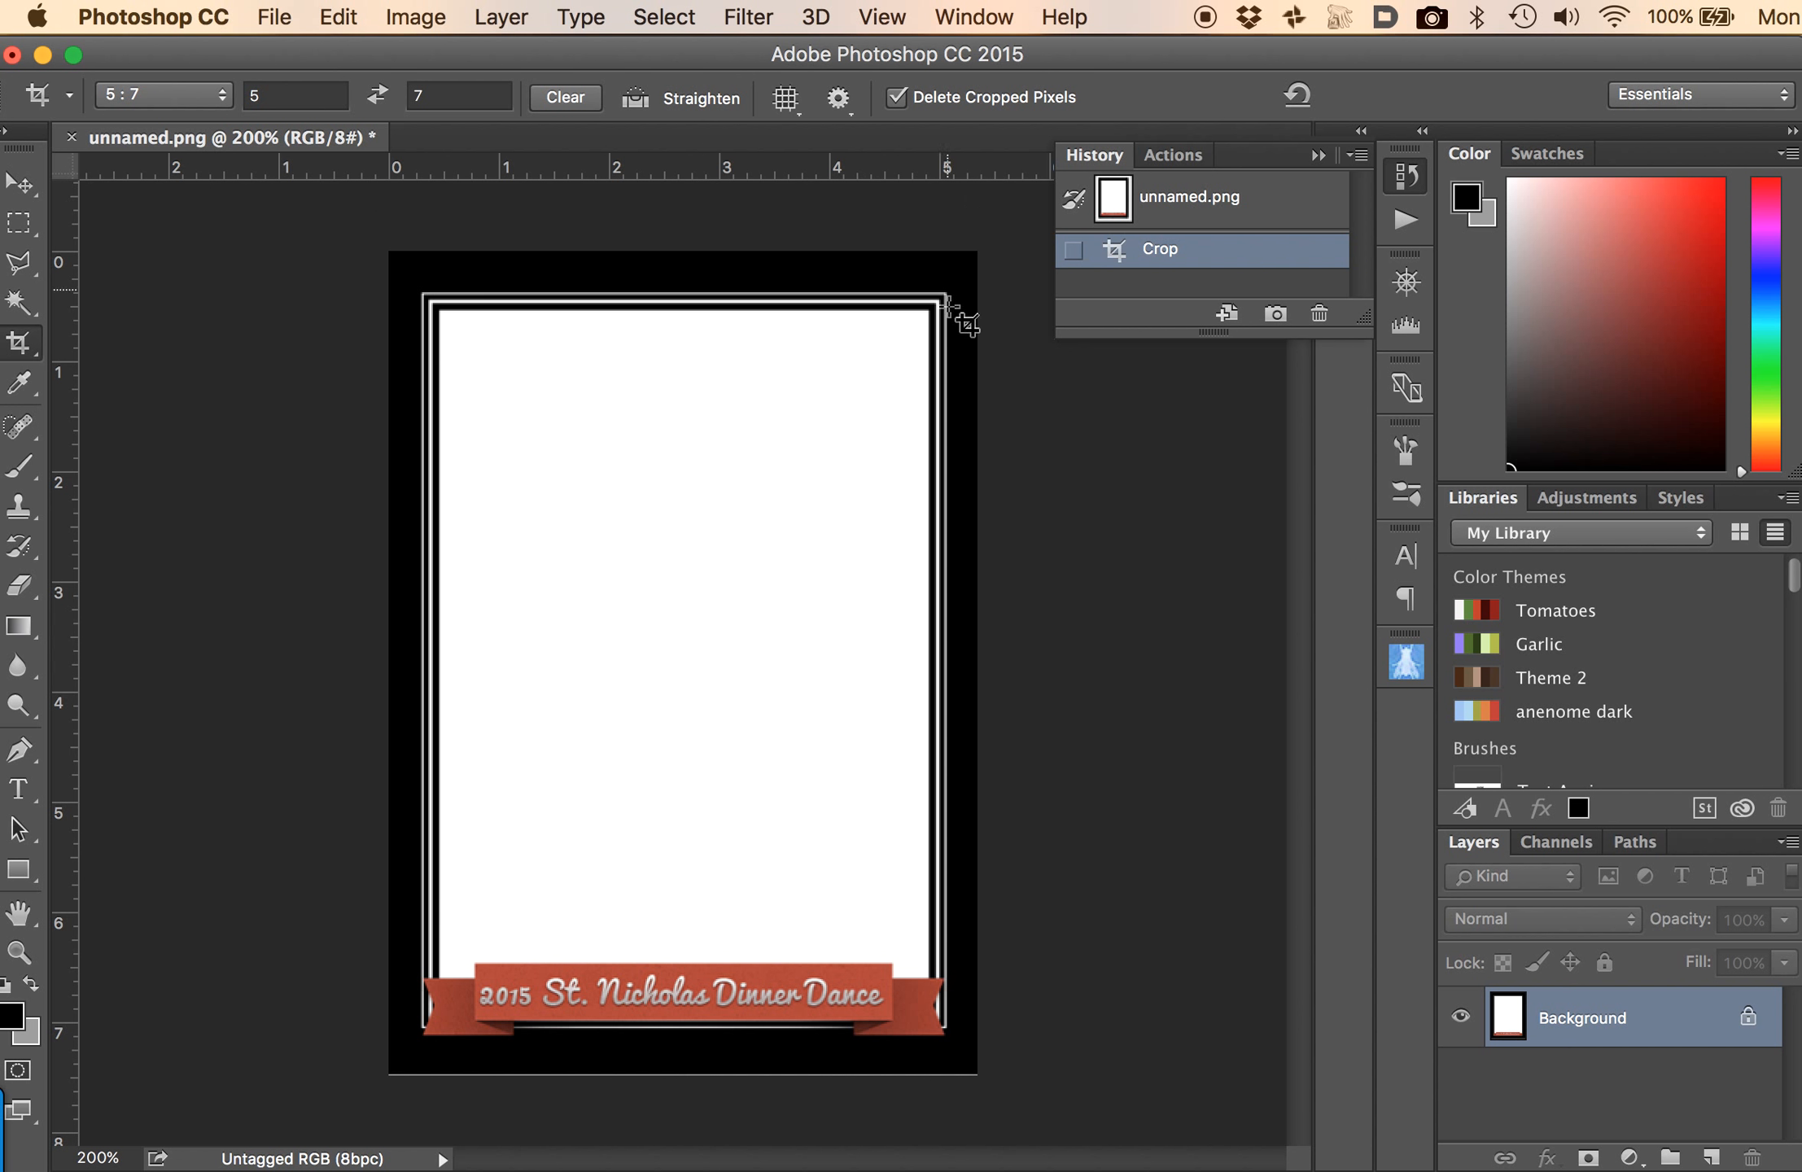
Resize the cropped image to 5 inches wide by 7 inches high, keeping the proportions linked.
{"action": "left_click", "coordinate": [407, 17]}
{"action": "left_click", "coordinate": [425, 259]}
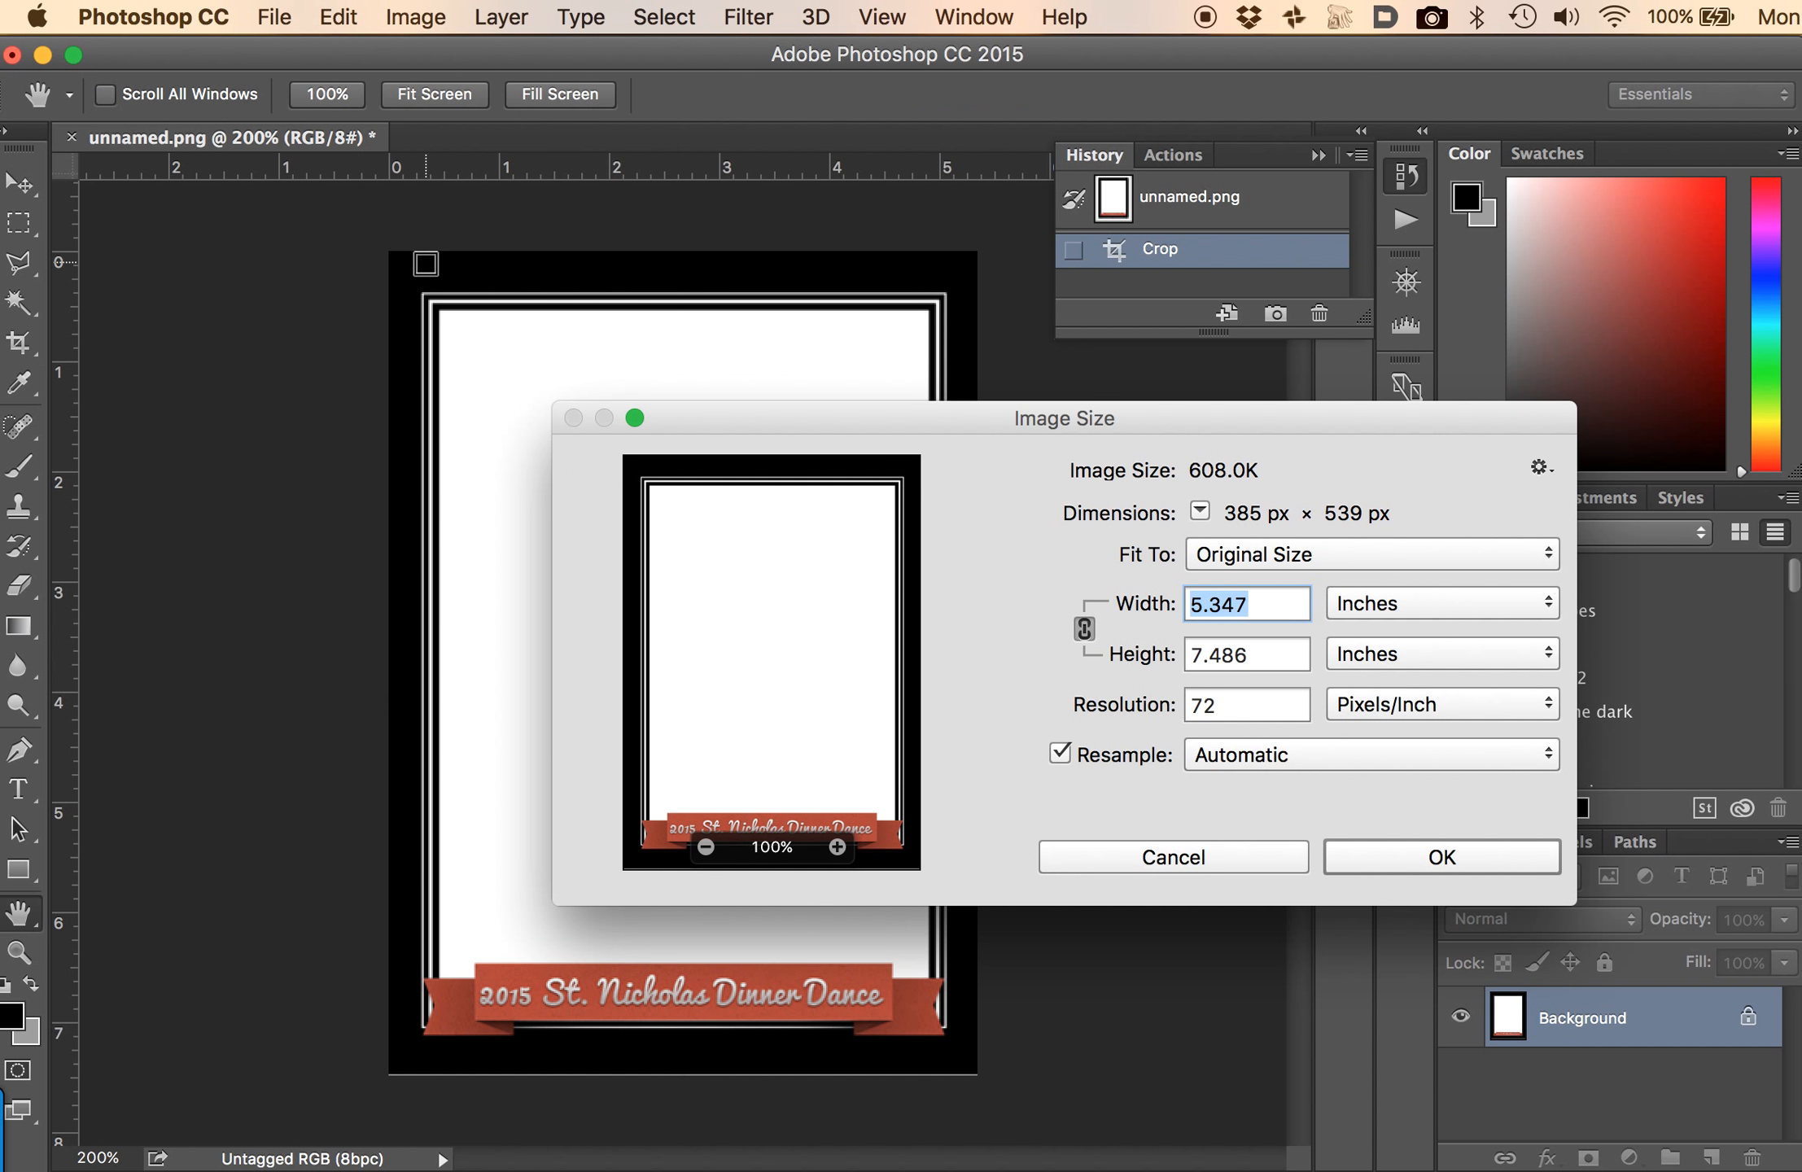
{"action": "left_click", "coordinate": [1259, 592]}
{"action": "left_click", "coordinate": [1149, 603]}
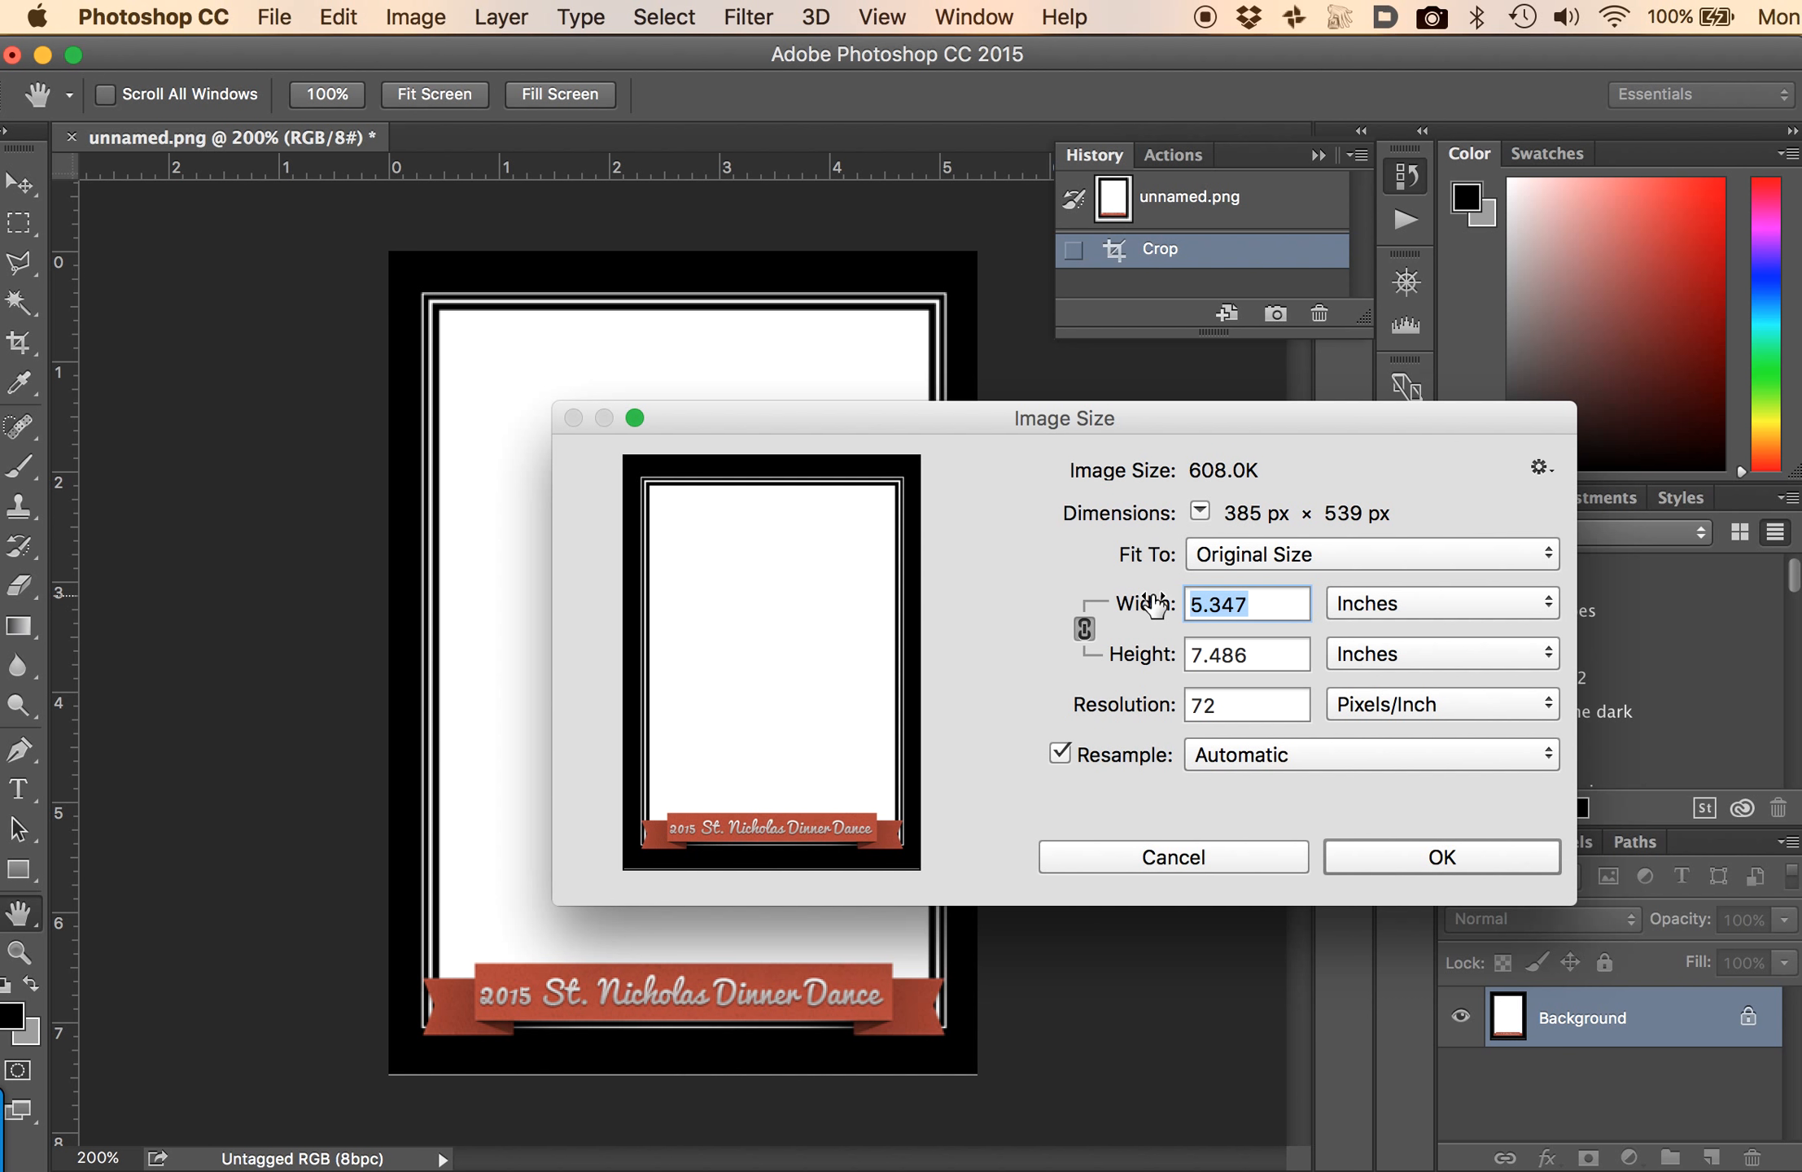
{"action": "type", "text": "5"}
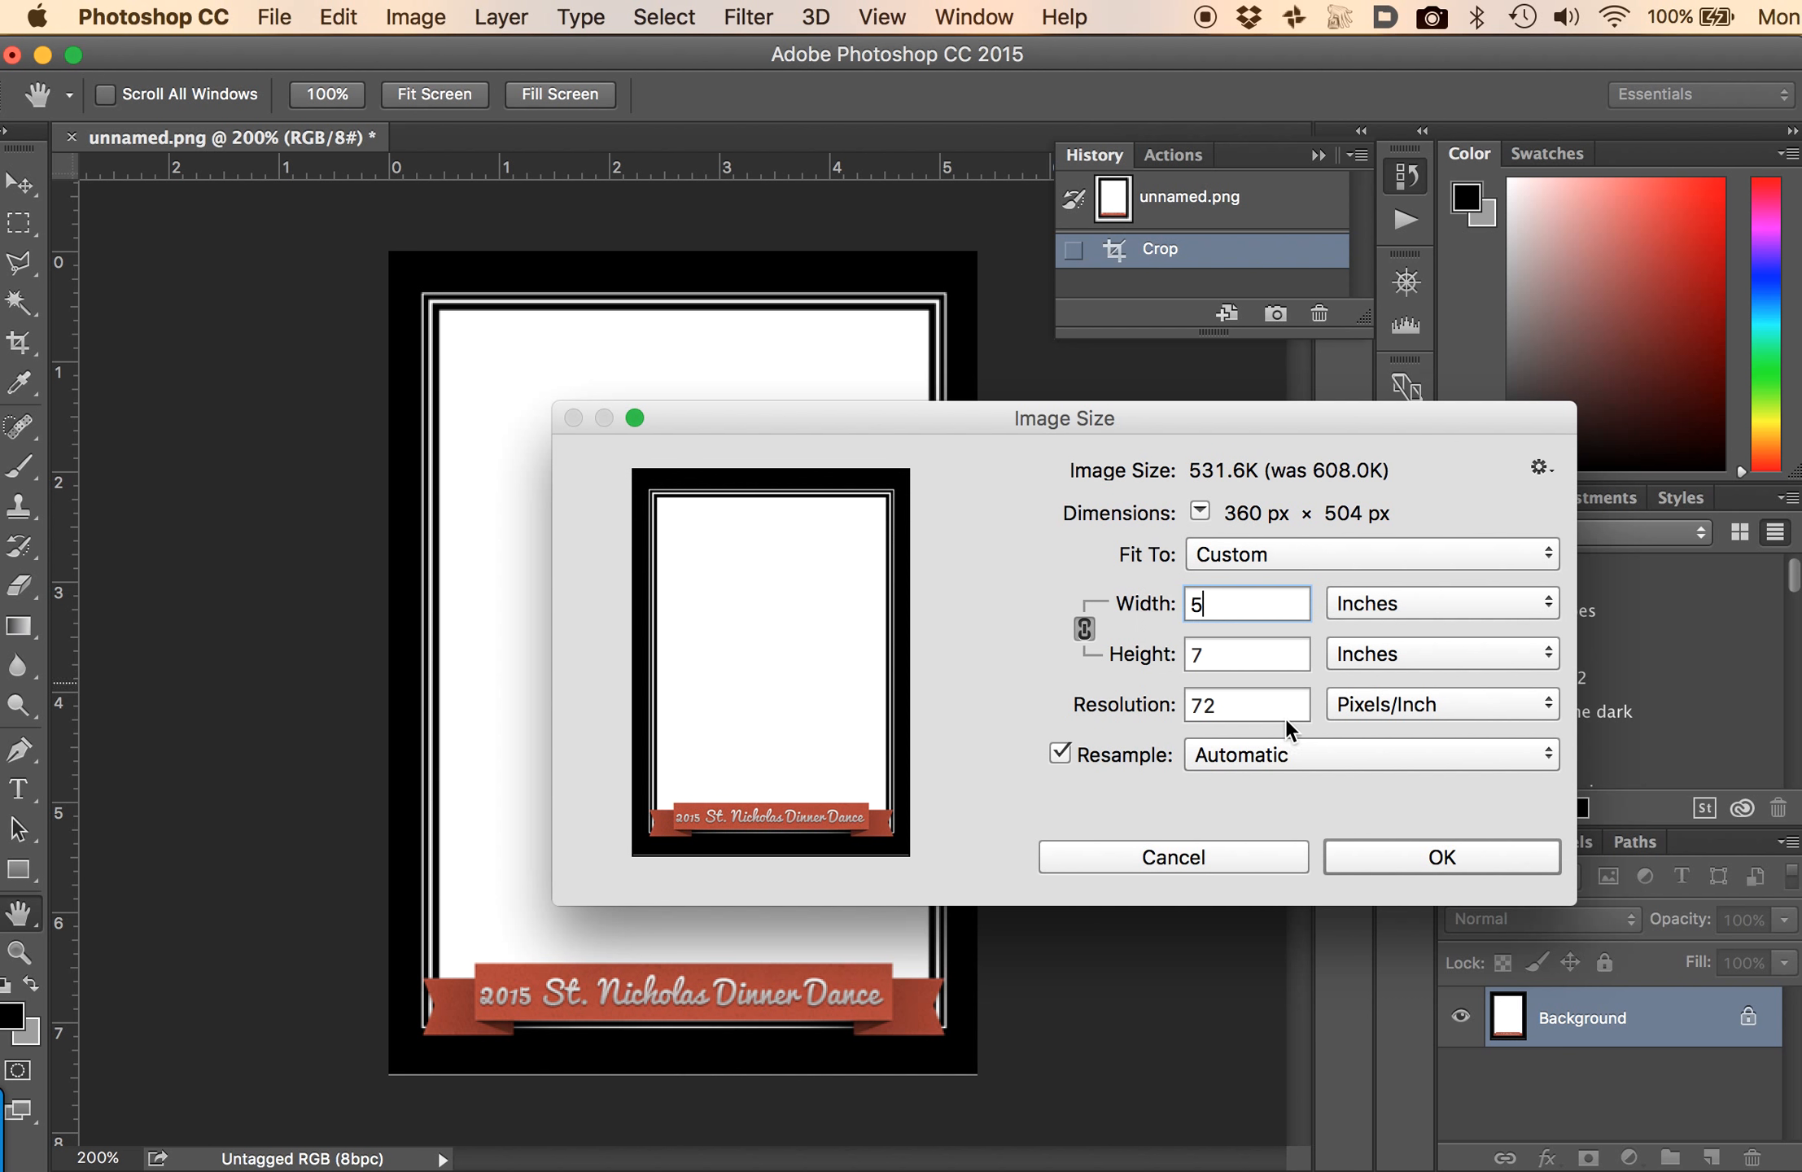
{"action": "left_click", "coordinate": [1441, 857]}
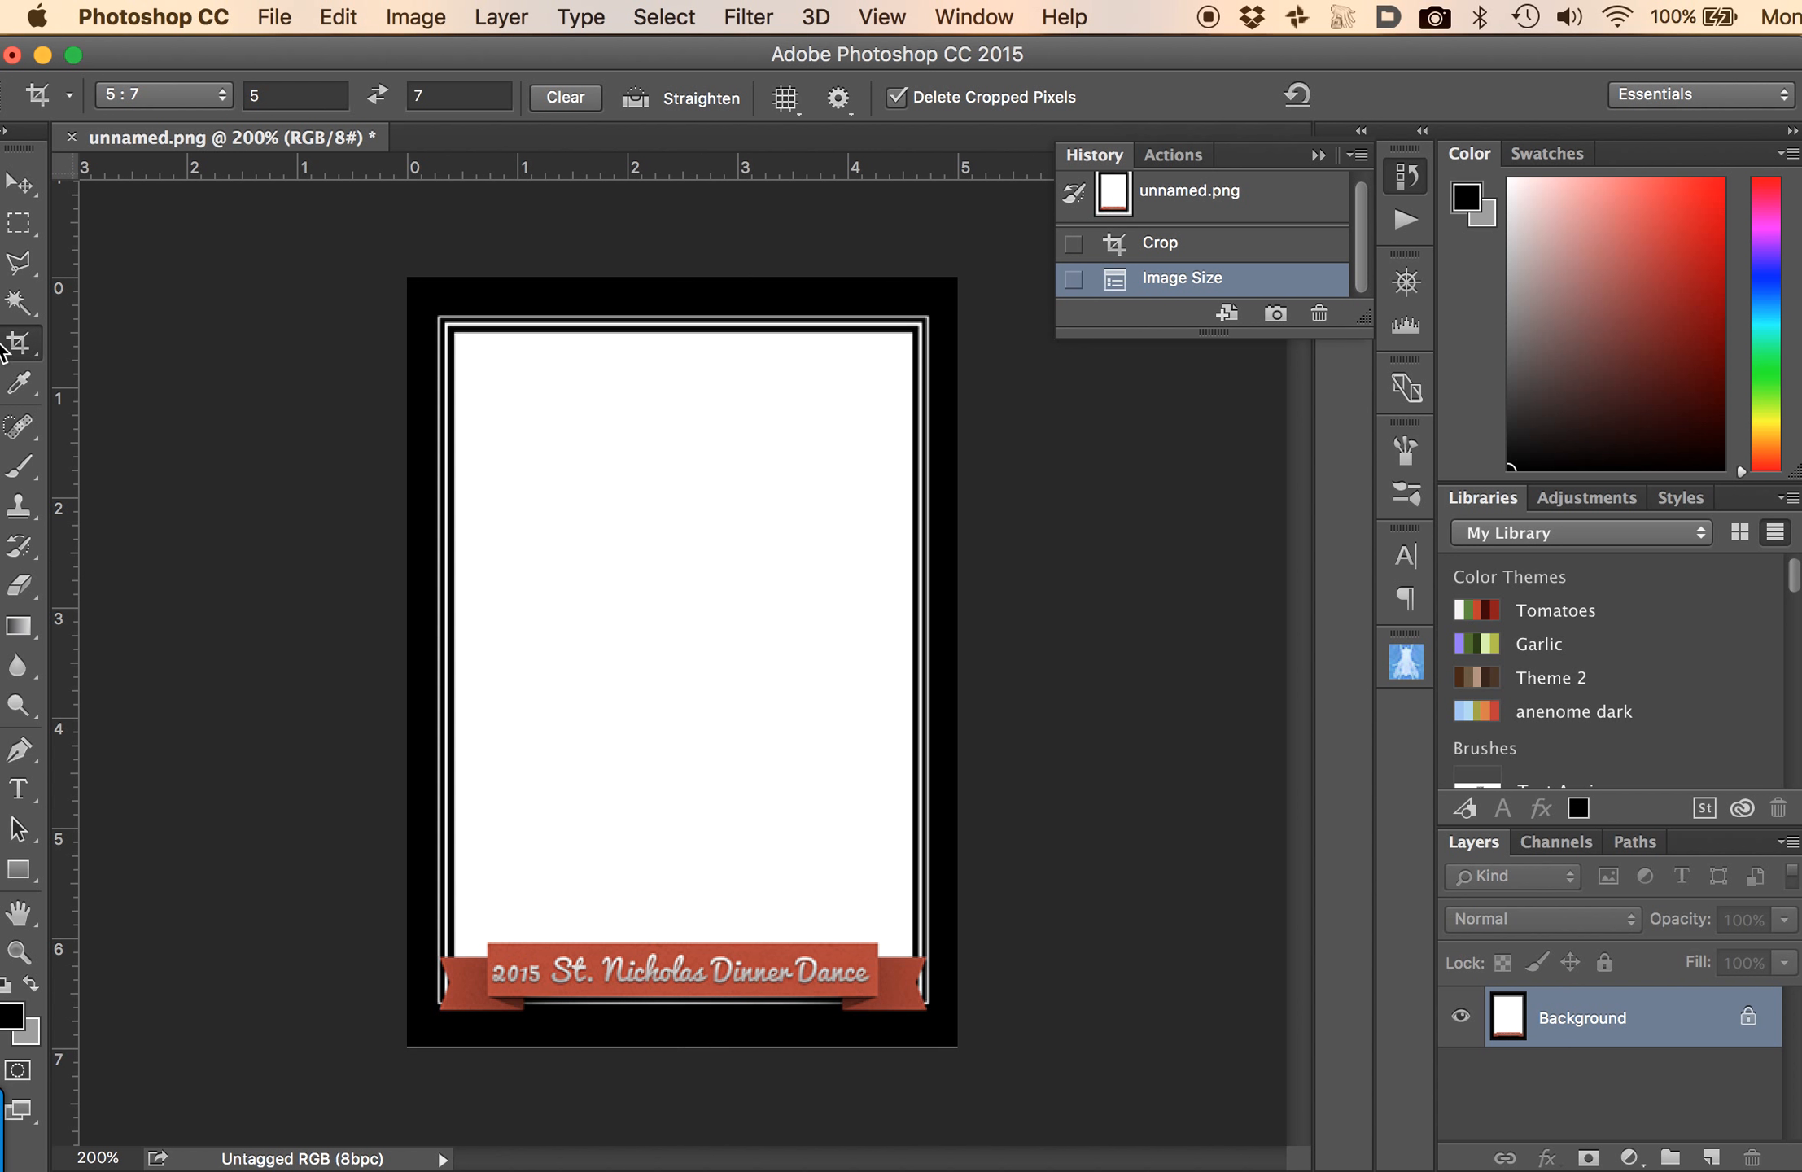
Select the white area inside the border frame with the Magic Wand tool.
{"action": "left_click", "coordinate": [19, 302]}
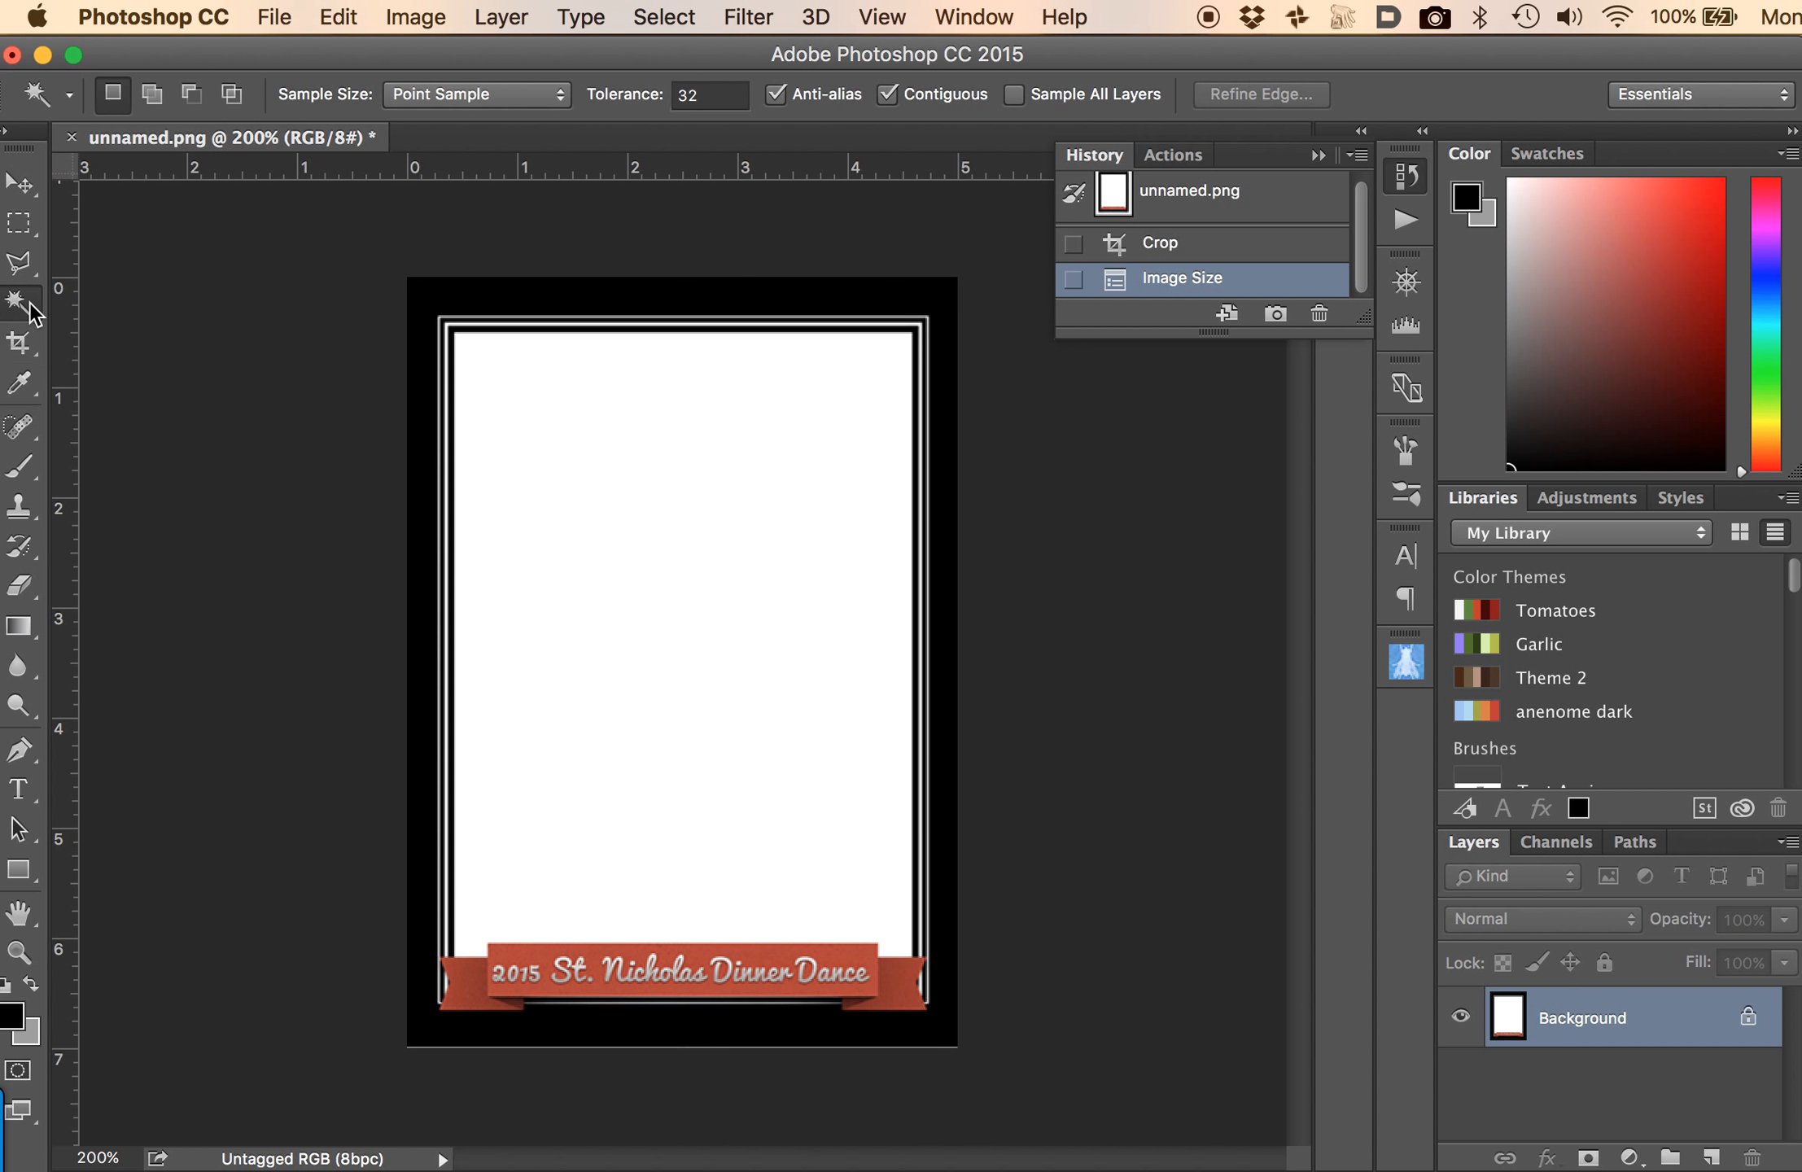
{"action": "right_click", "coordinate": [31, 312]}
{"action": "left_click", "coordinate": [134, 322]}
{"action": "left_click", "coordinate": [711, 511]}
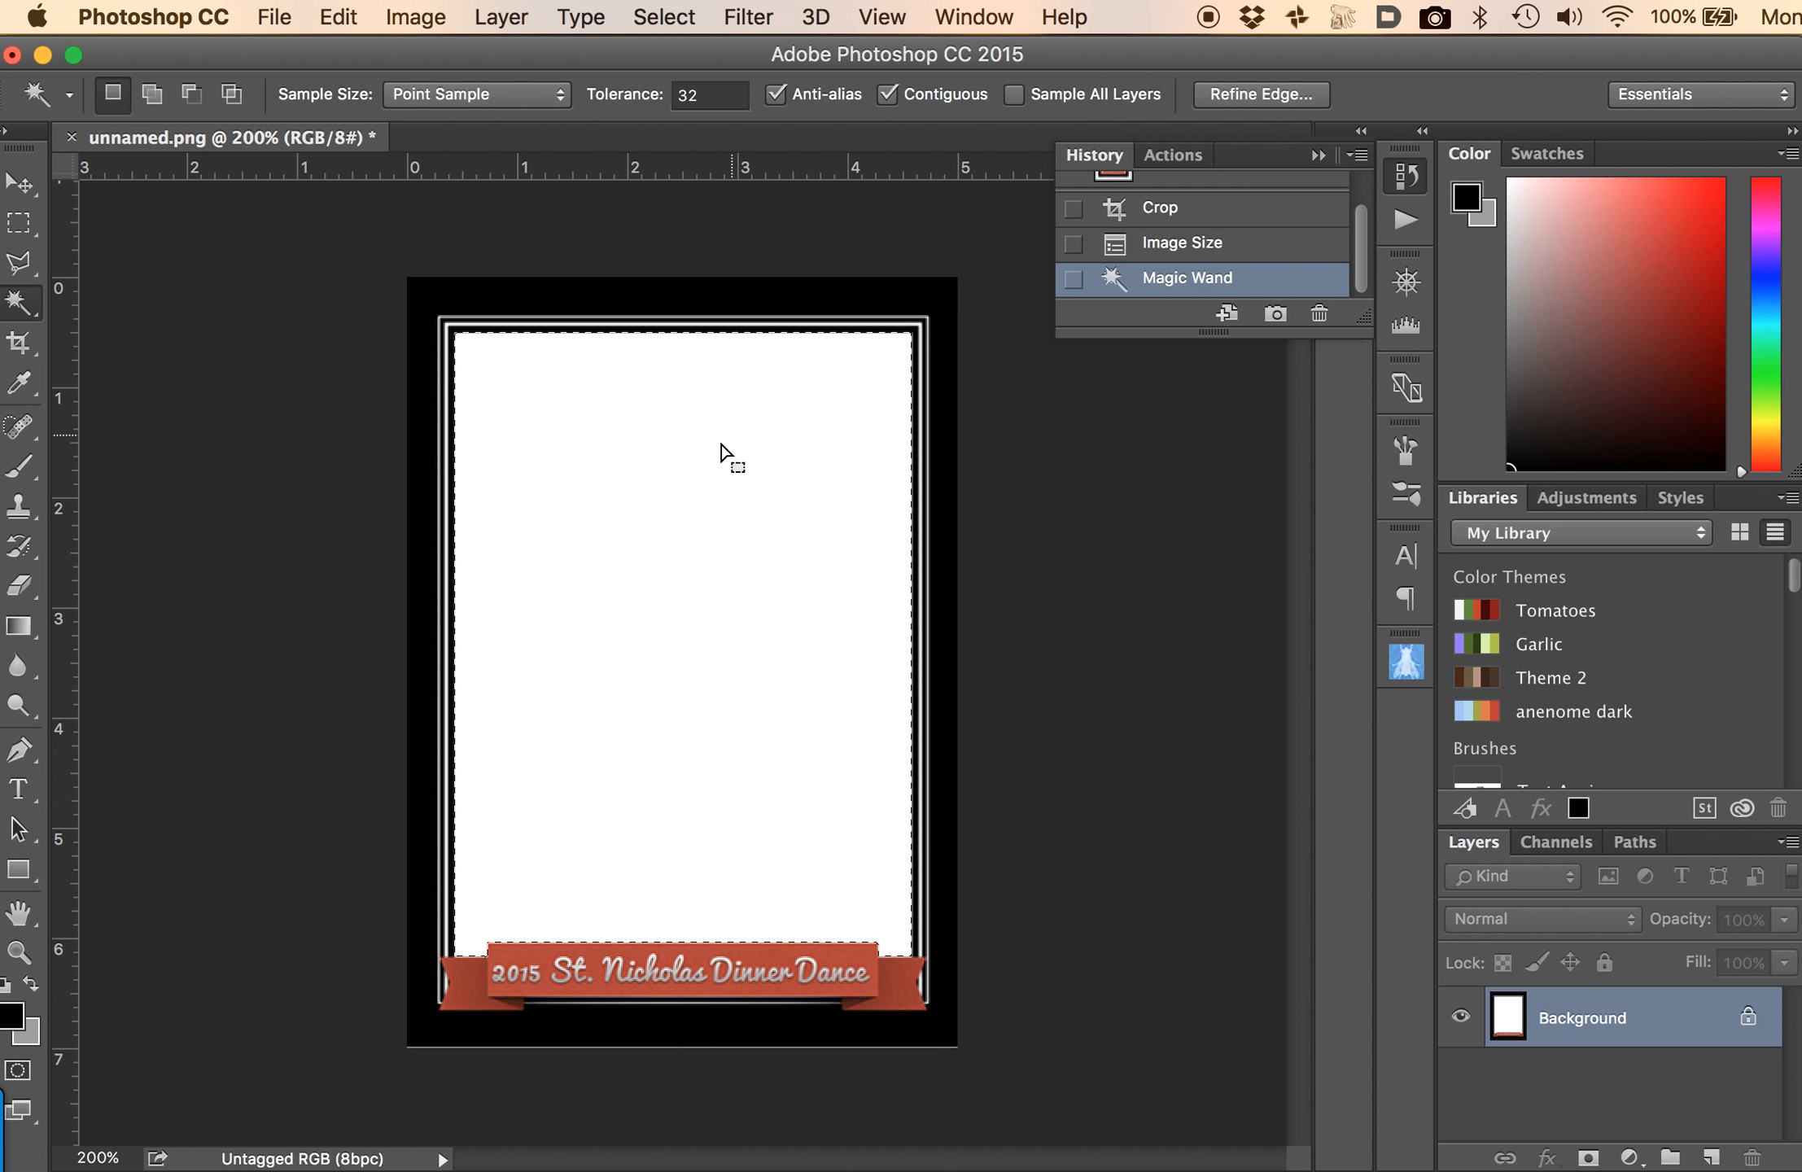
{"action": "key", "text": "shift+BackSpace"}
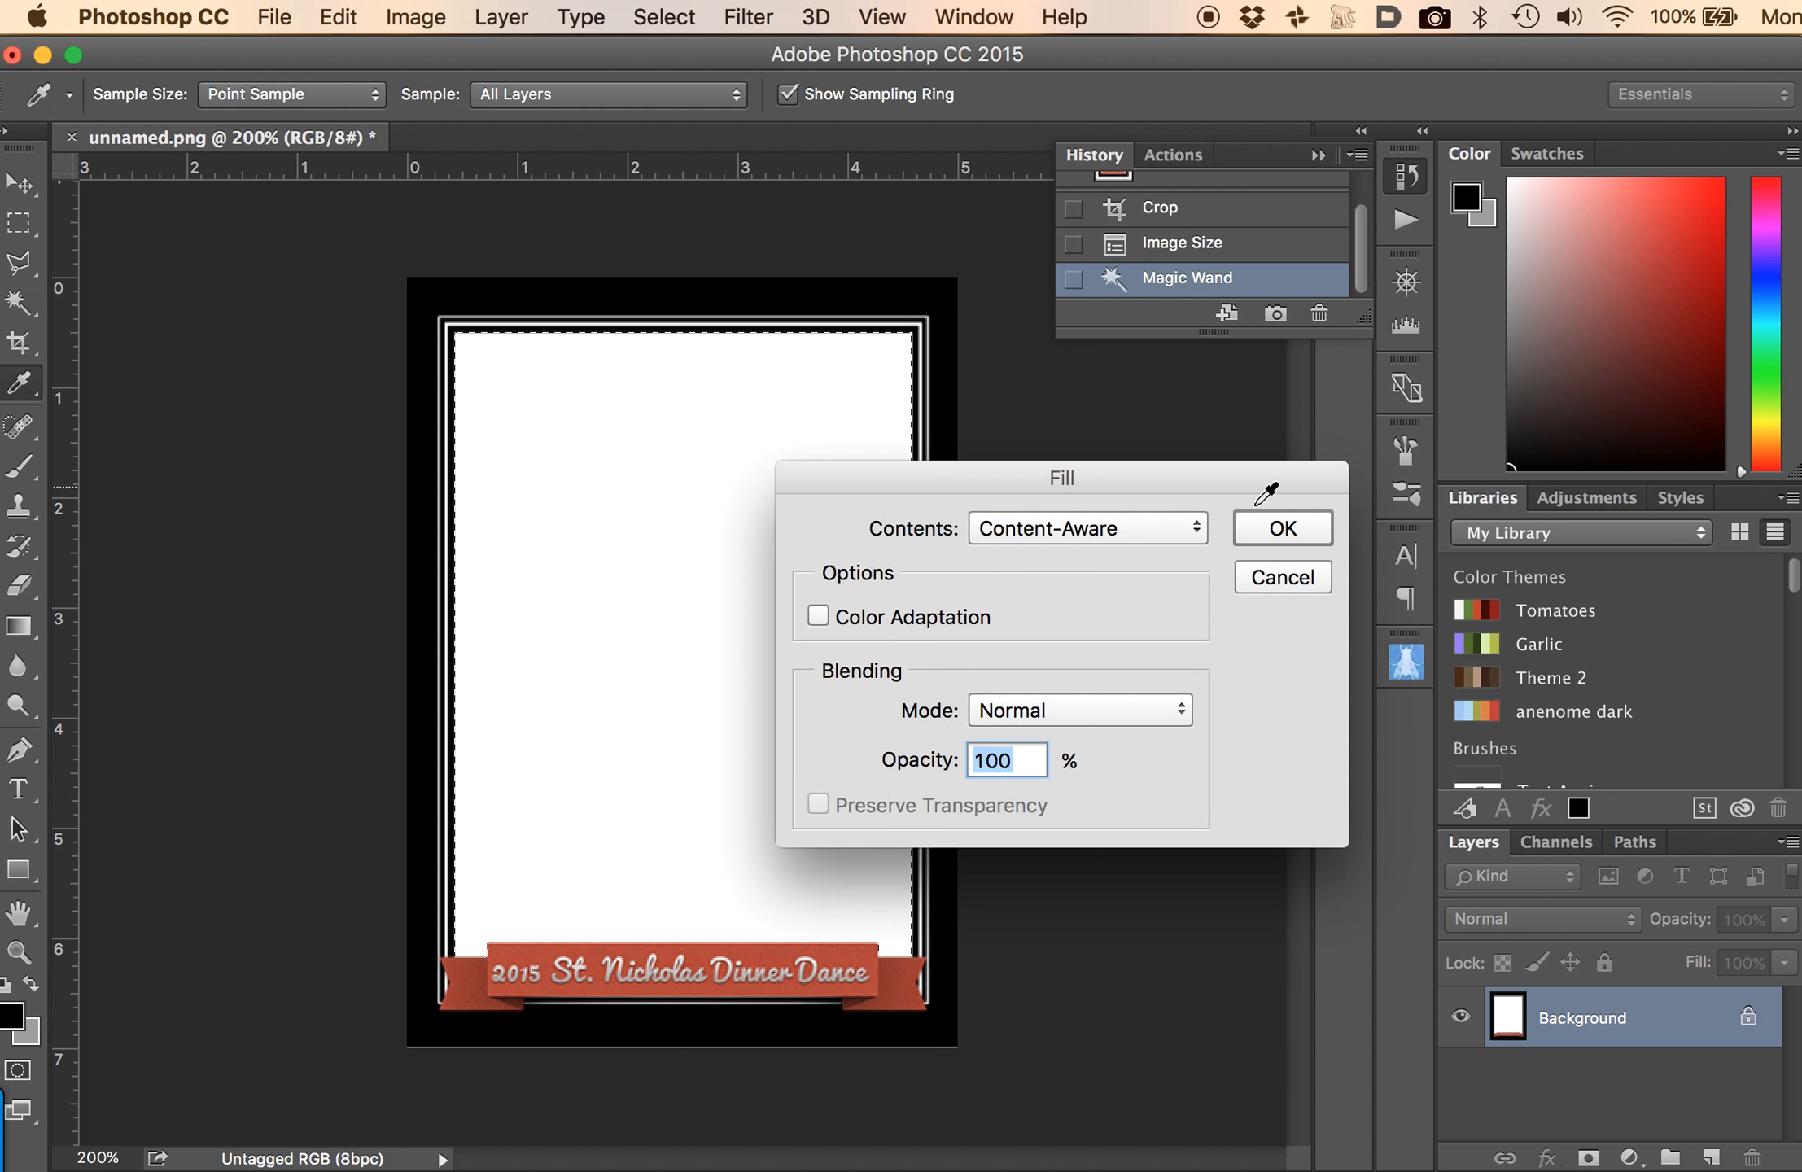
{"action": "left_click", "coordinate": [1278, 563]}
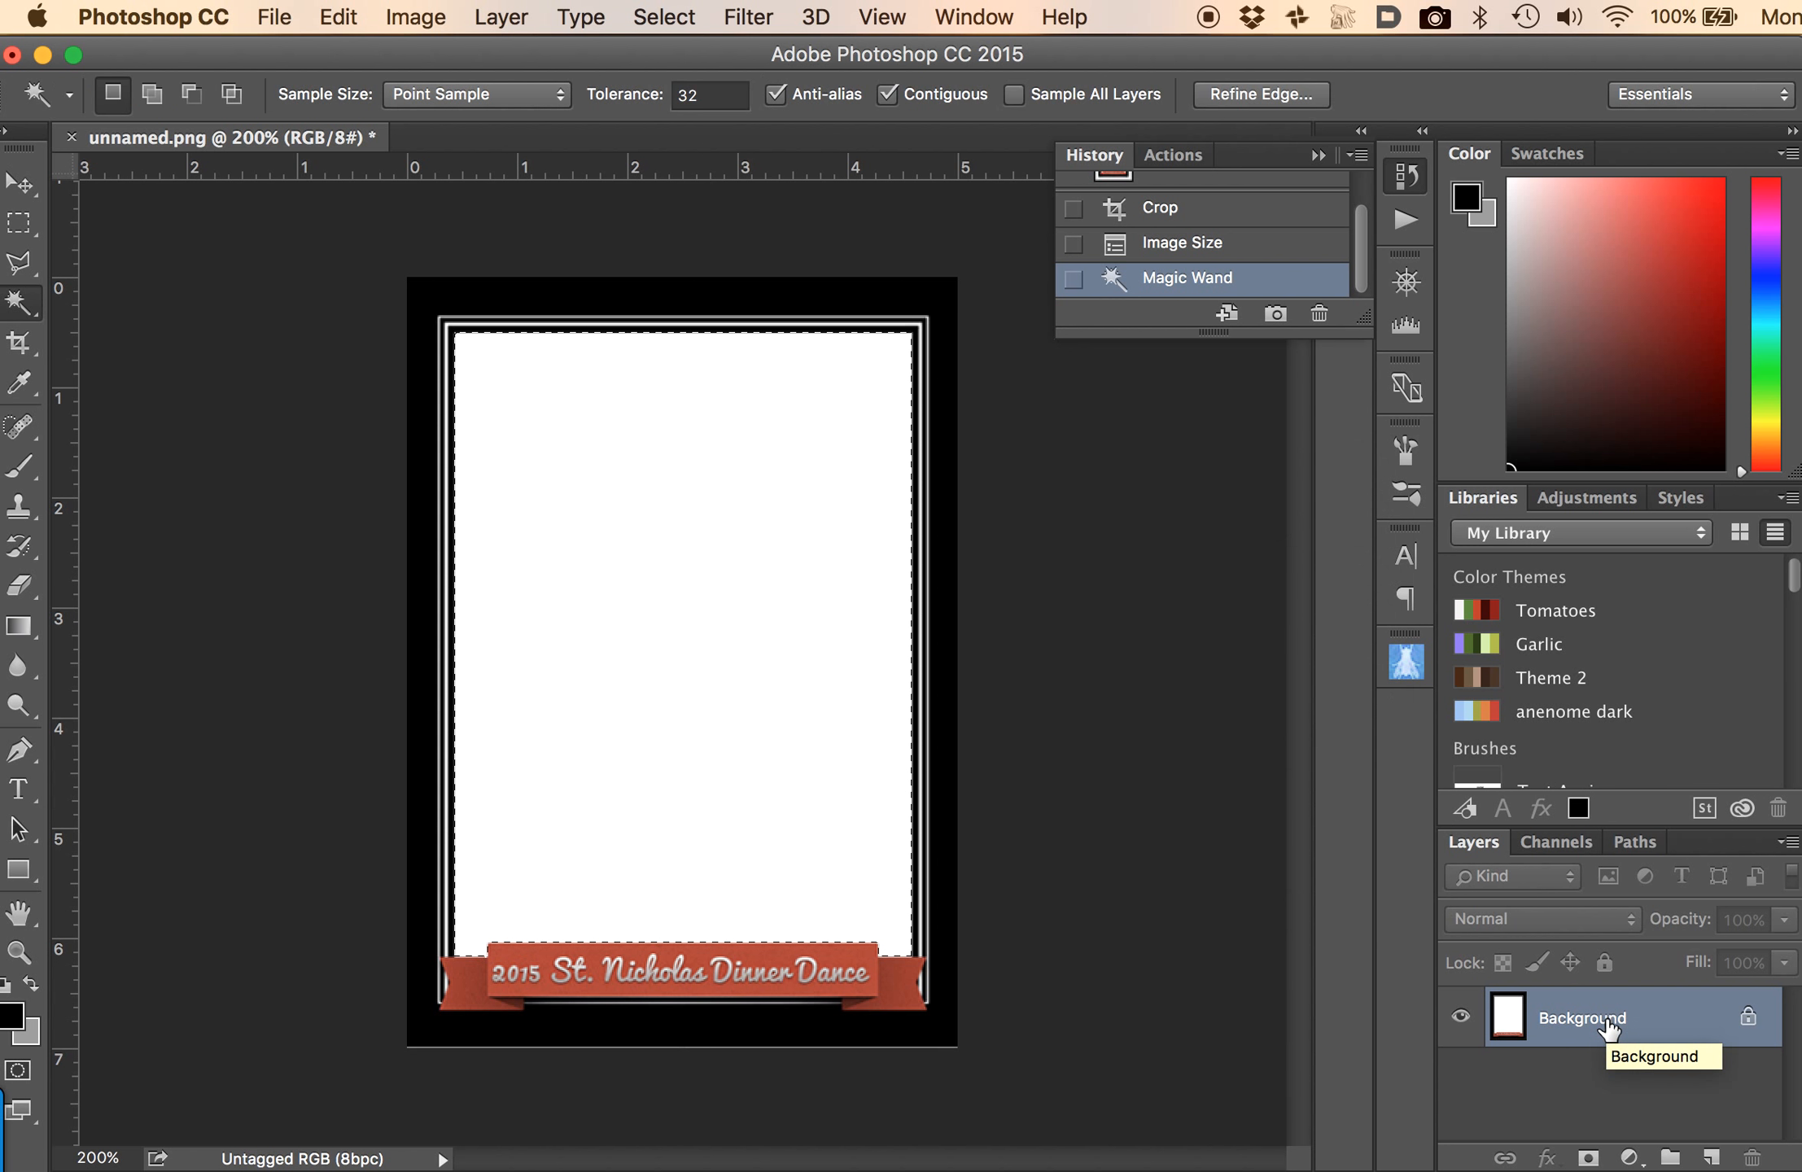
{"action": "key", "text": "shift+BackSpace"}
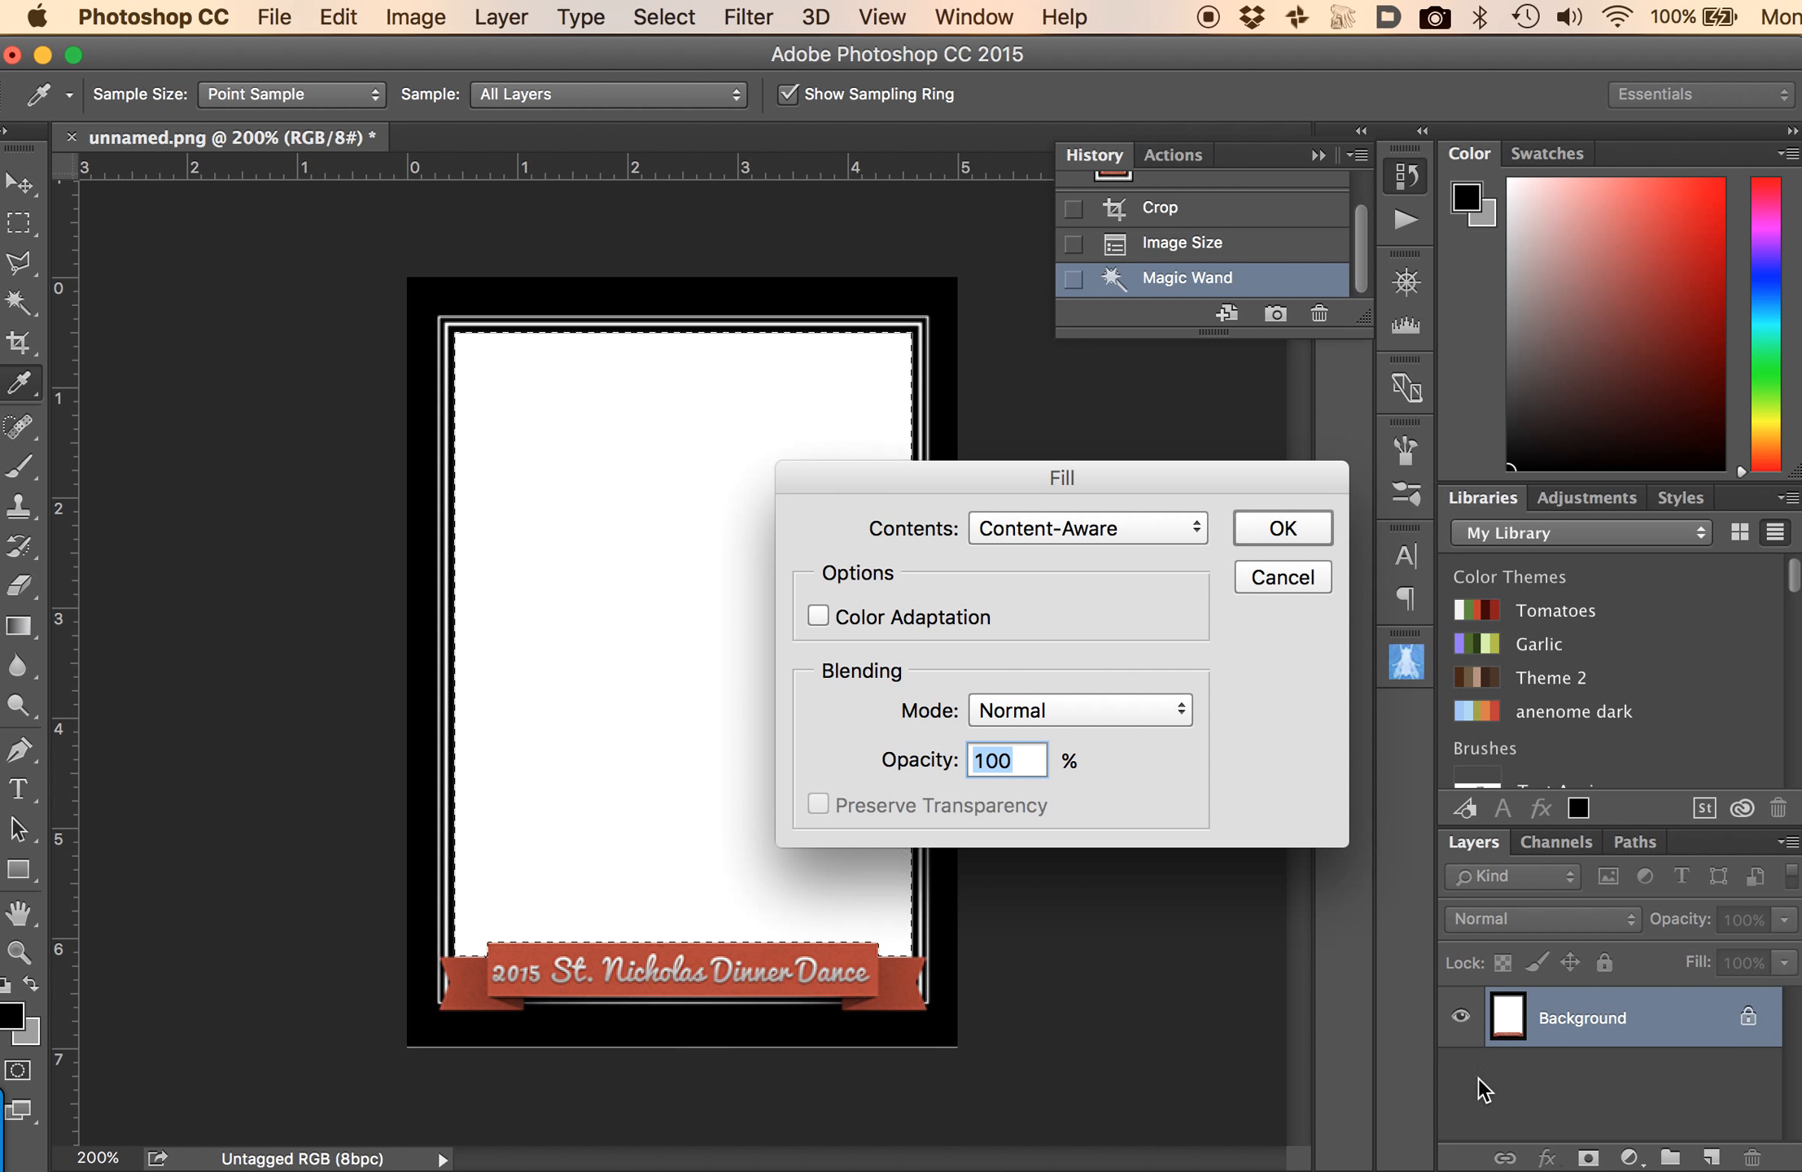
{"action": "left_click", "coordinate": [1273, 578]}
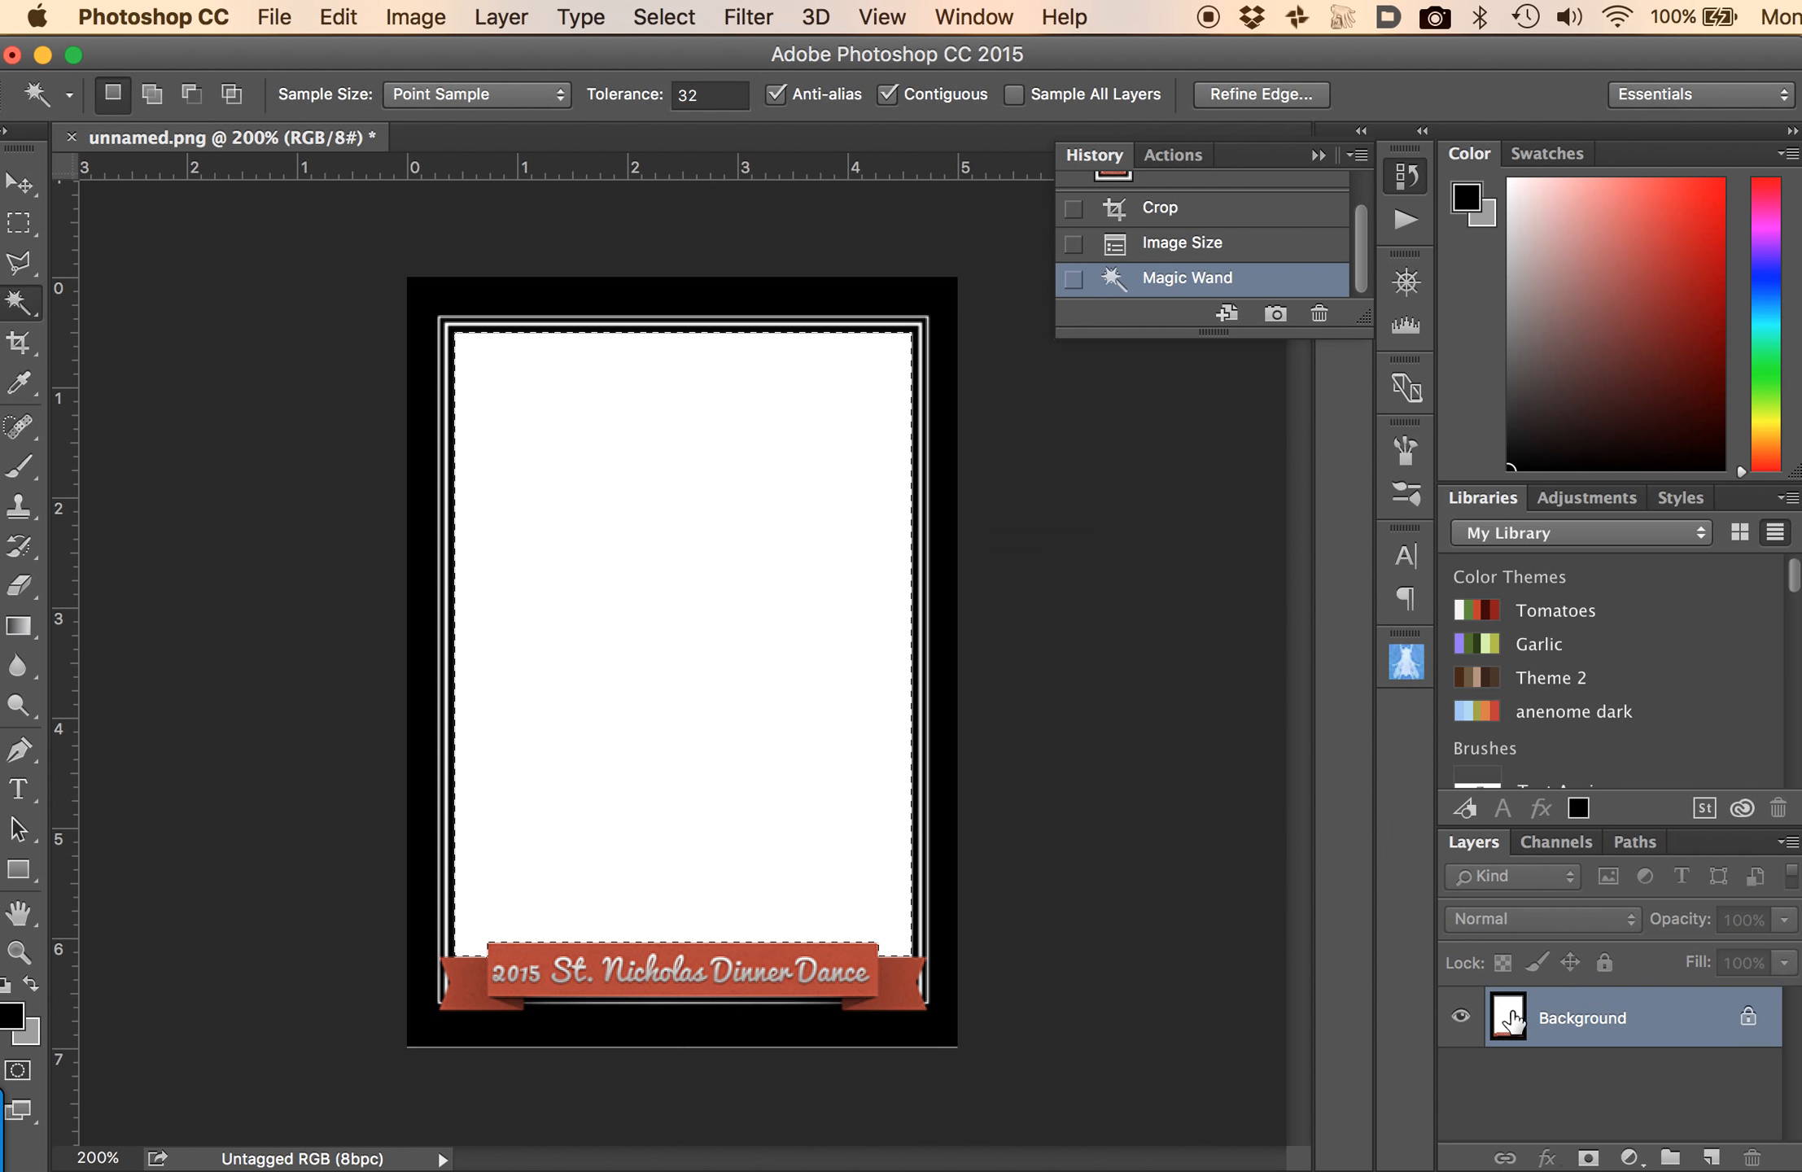
Unlock the Background layer and delete the selected white area to make the frame's opening transparent.
{"action": "left_click", "coordinate": [1746, 1022]}
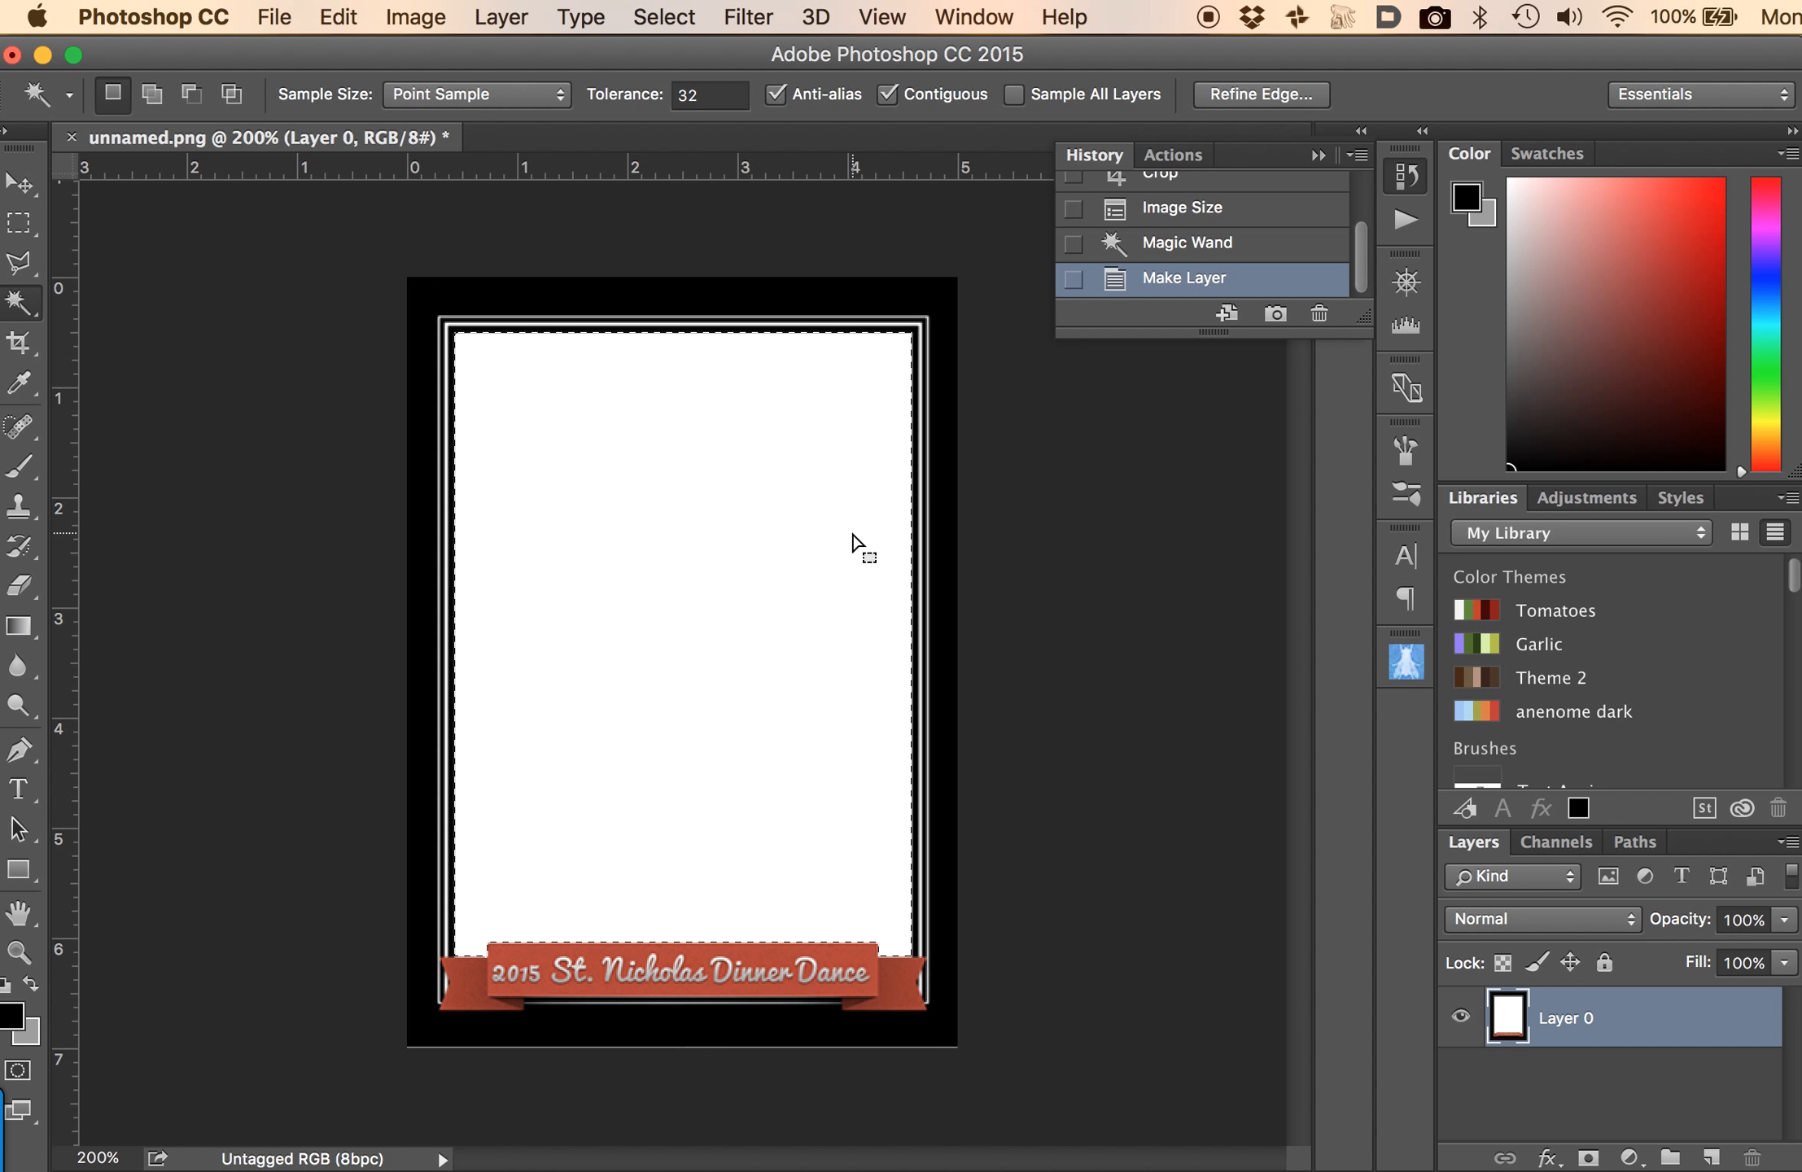
{"action": "key", "text": "BackSpace"}
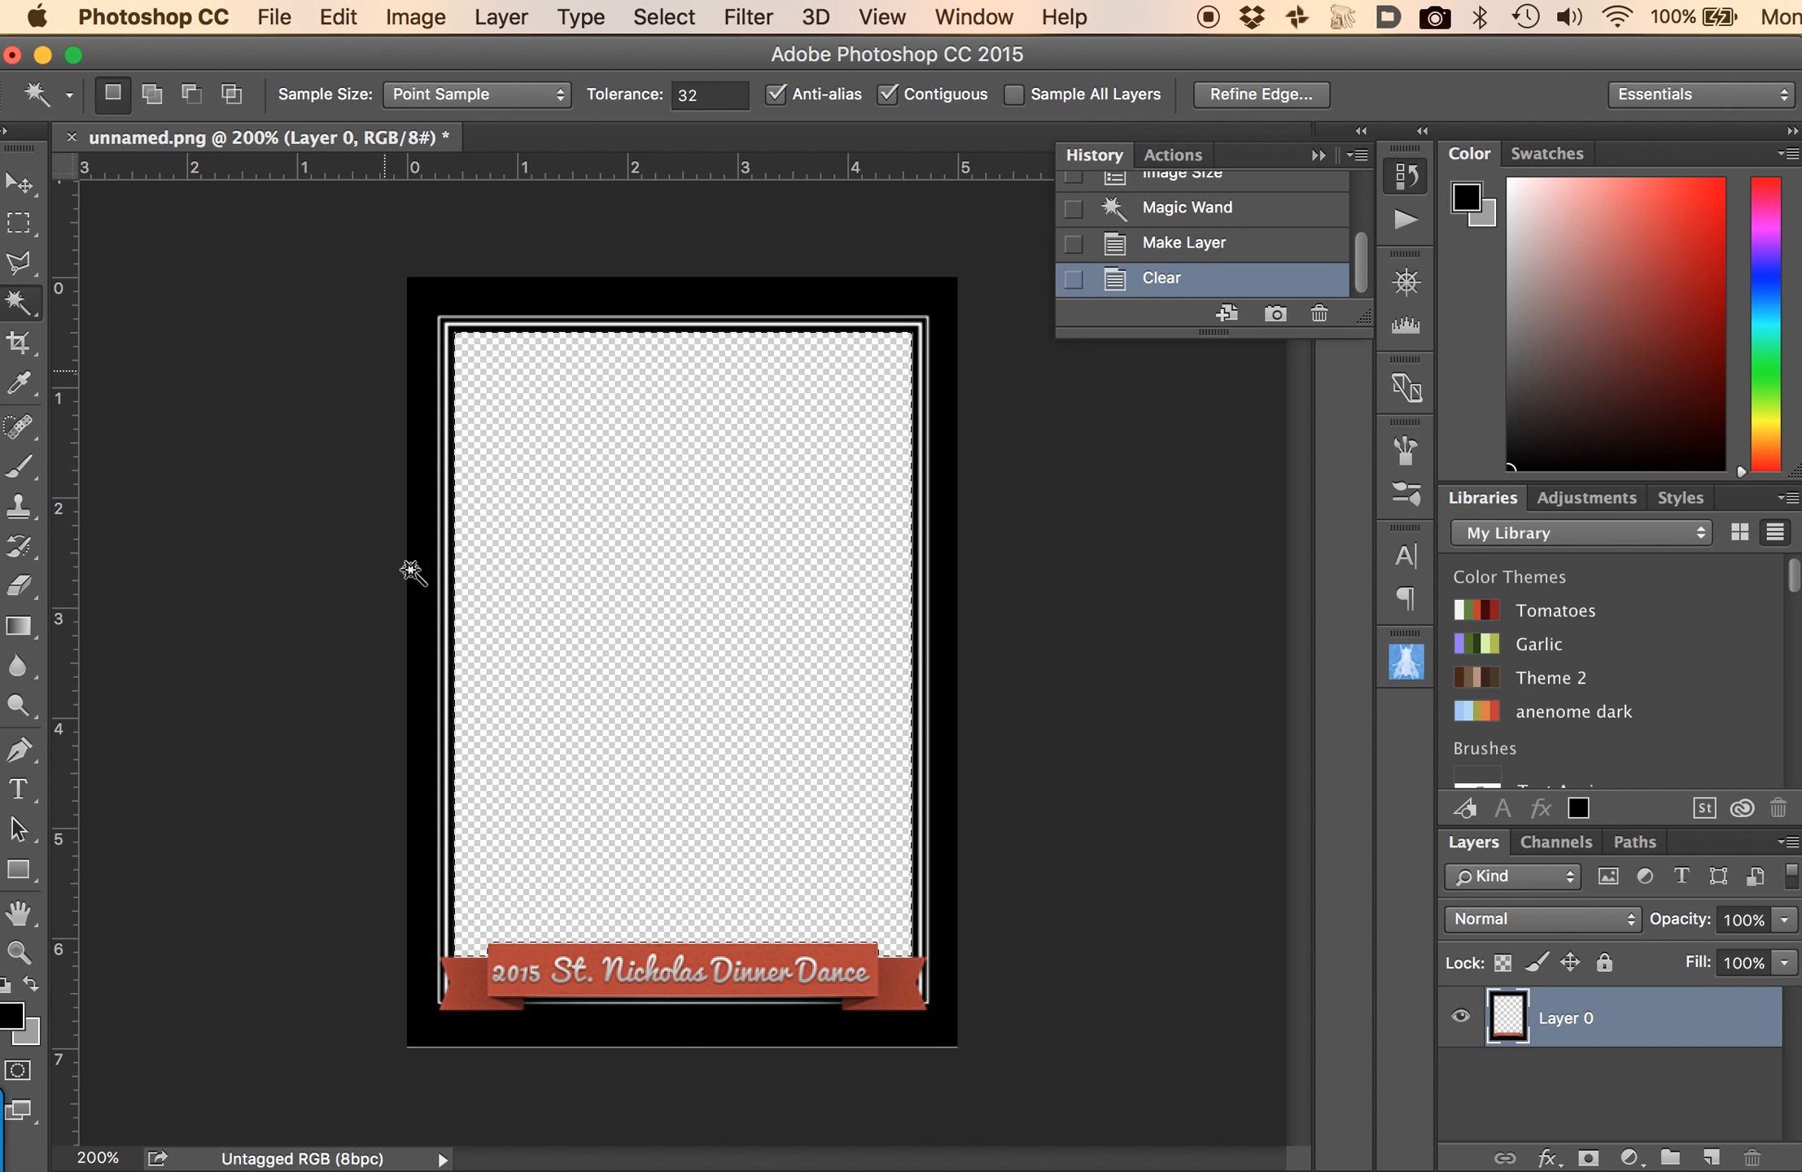
Save a PNG copy named JP Border on the Desktop with Smallest / Slow compression and no interlacing.
{"action": "left_click", "coordinate": [265, 11]}
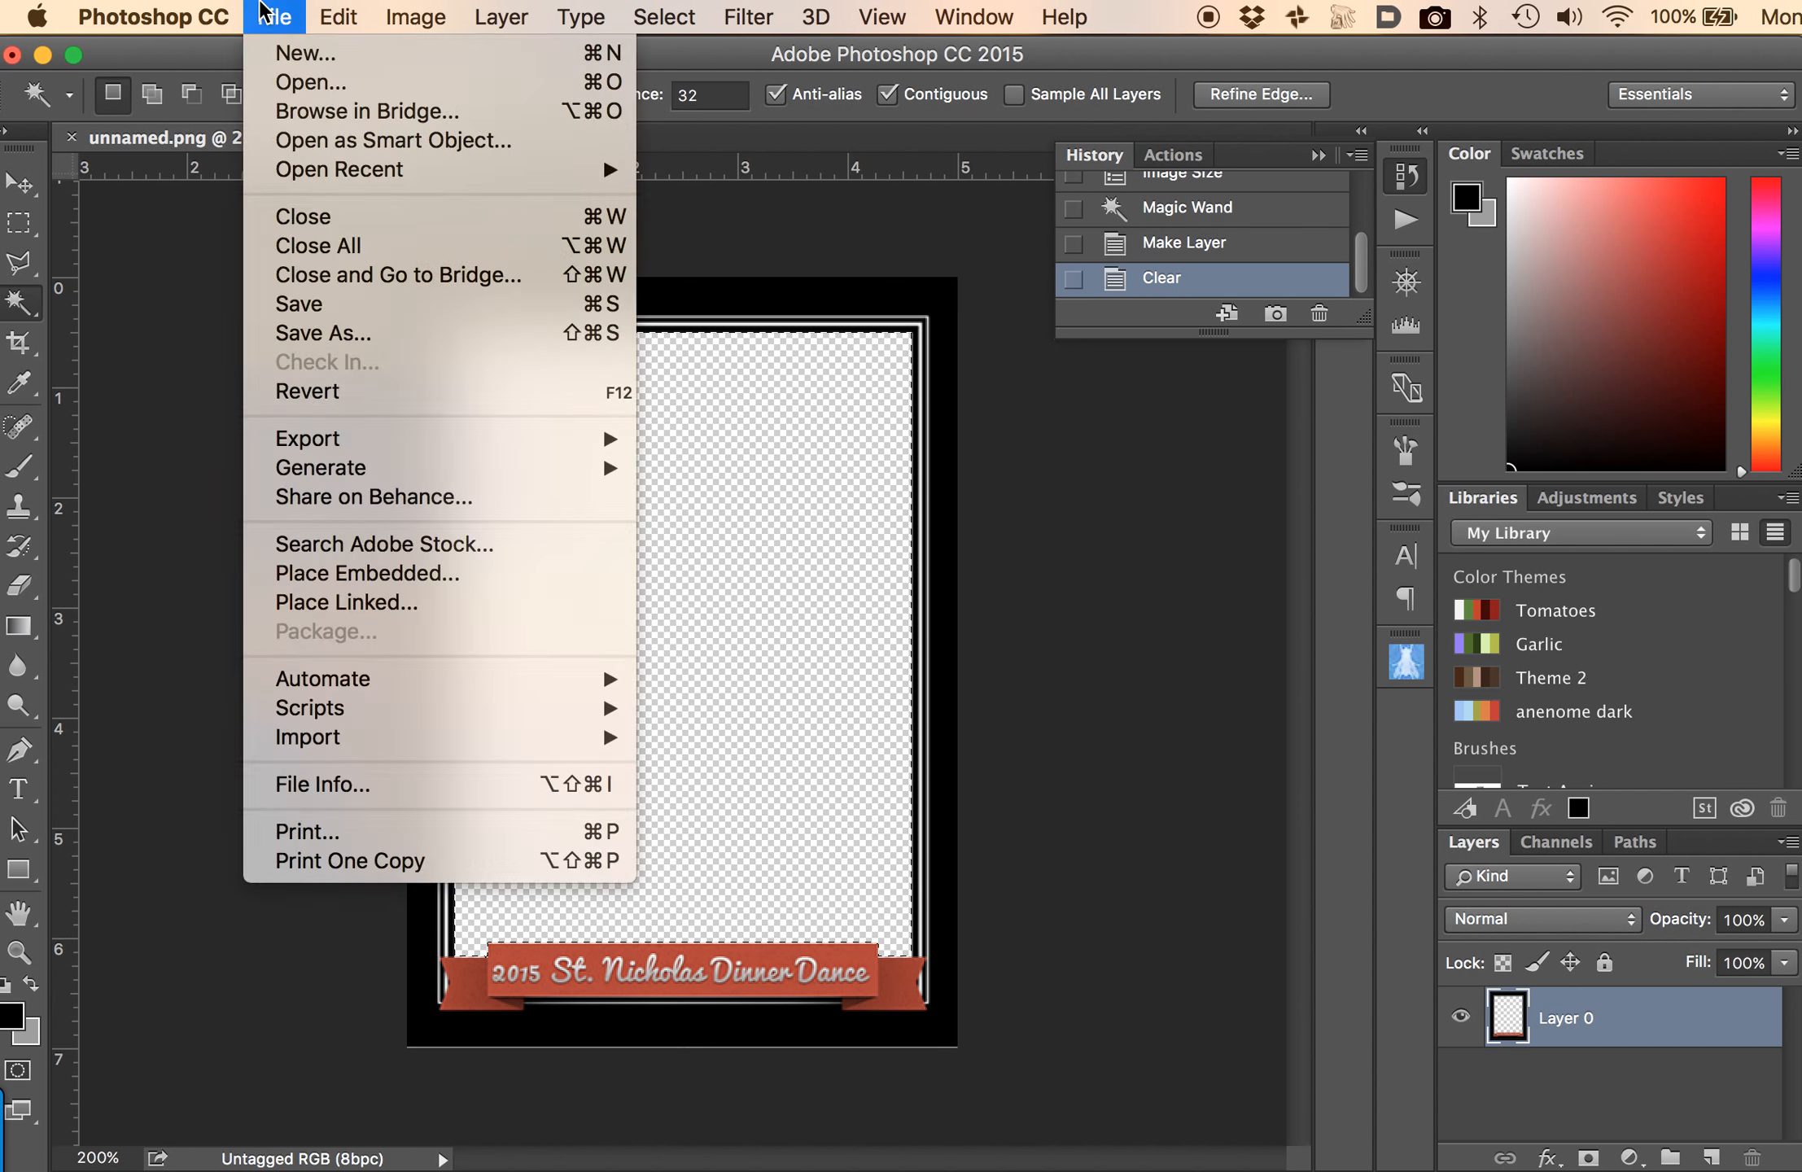
{"action": "left_click", "coordinate": [306, 334]}
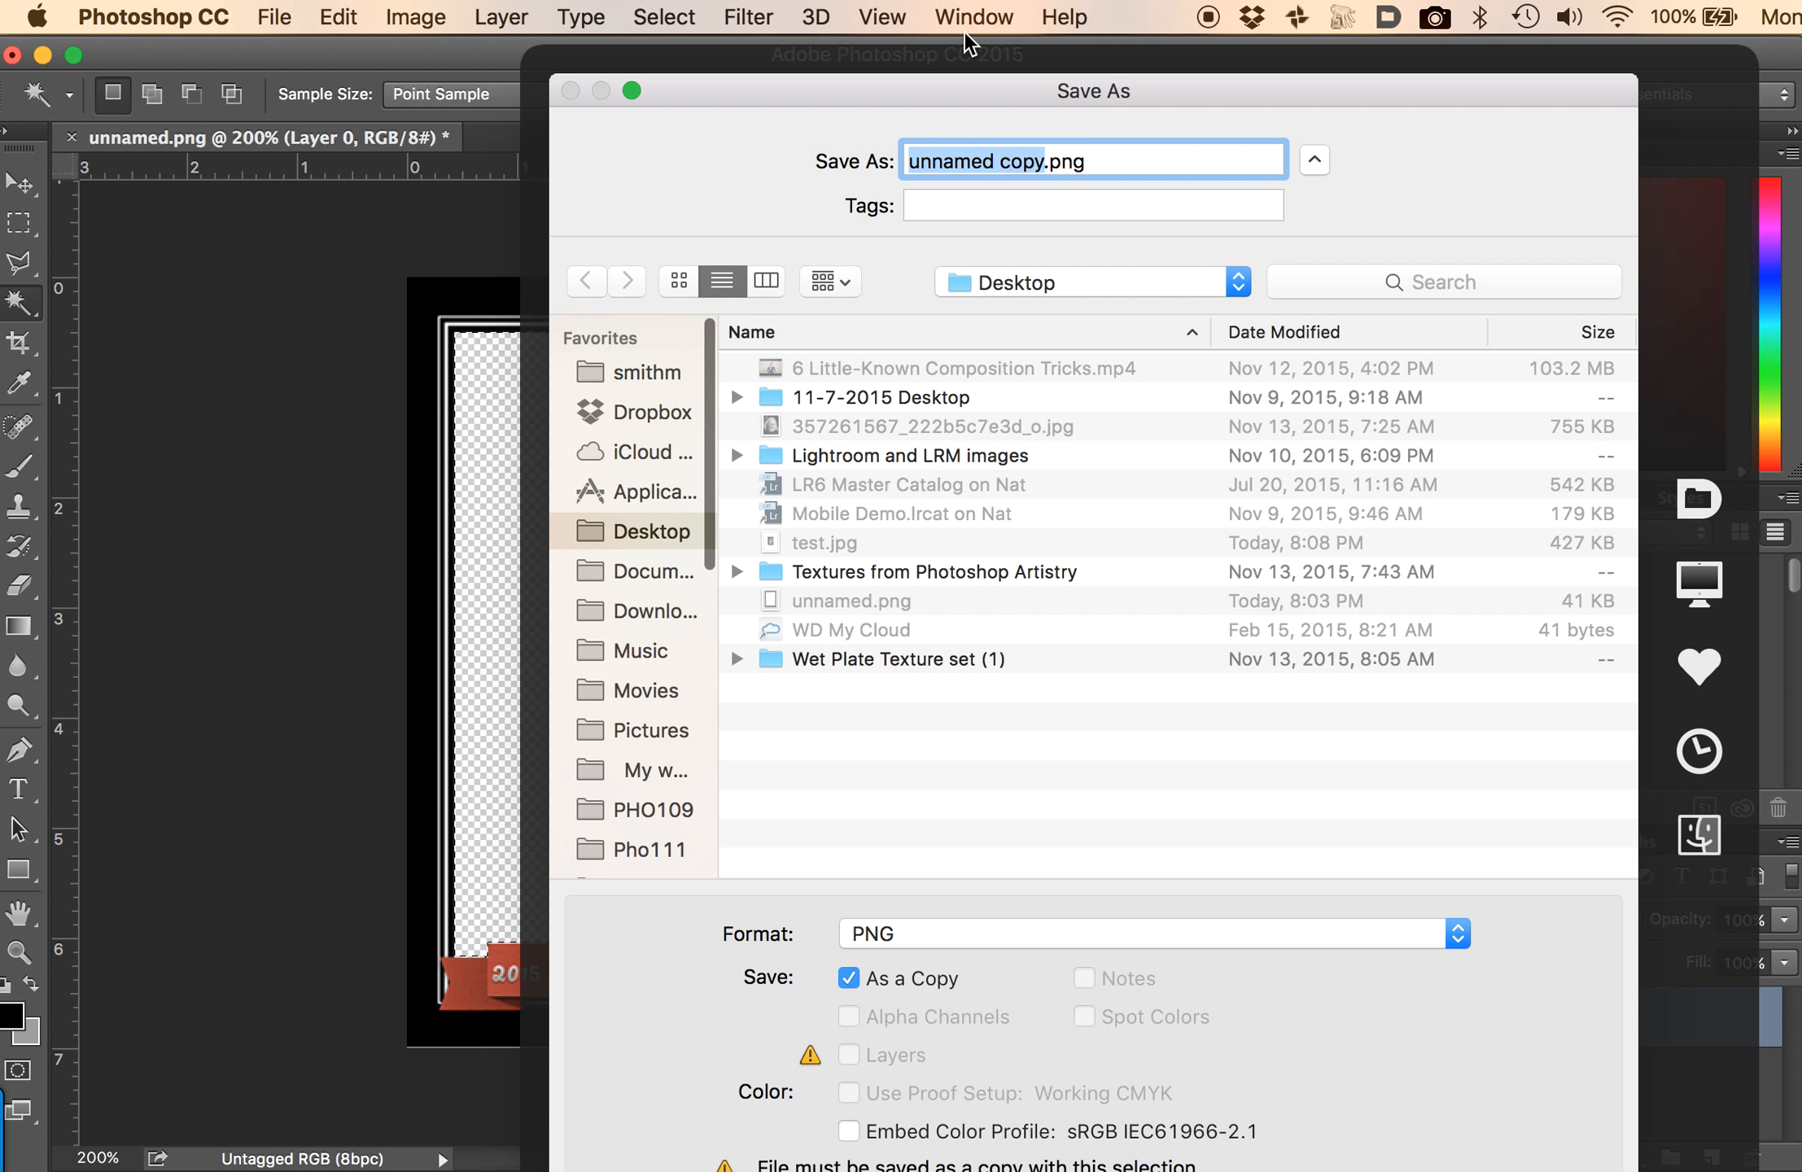
{"action": "type", "text": "JP Border"}
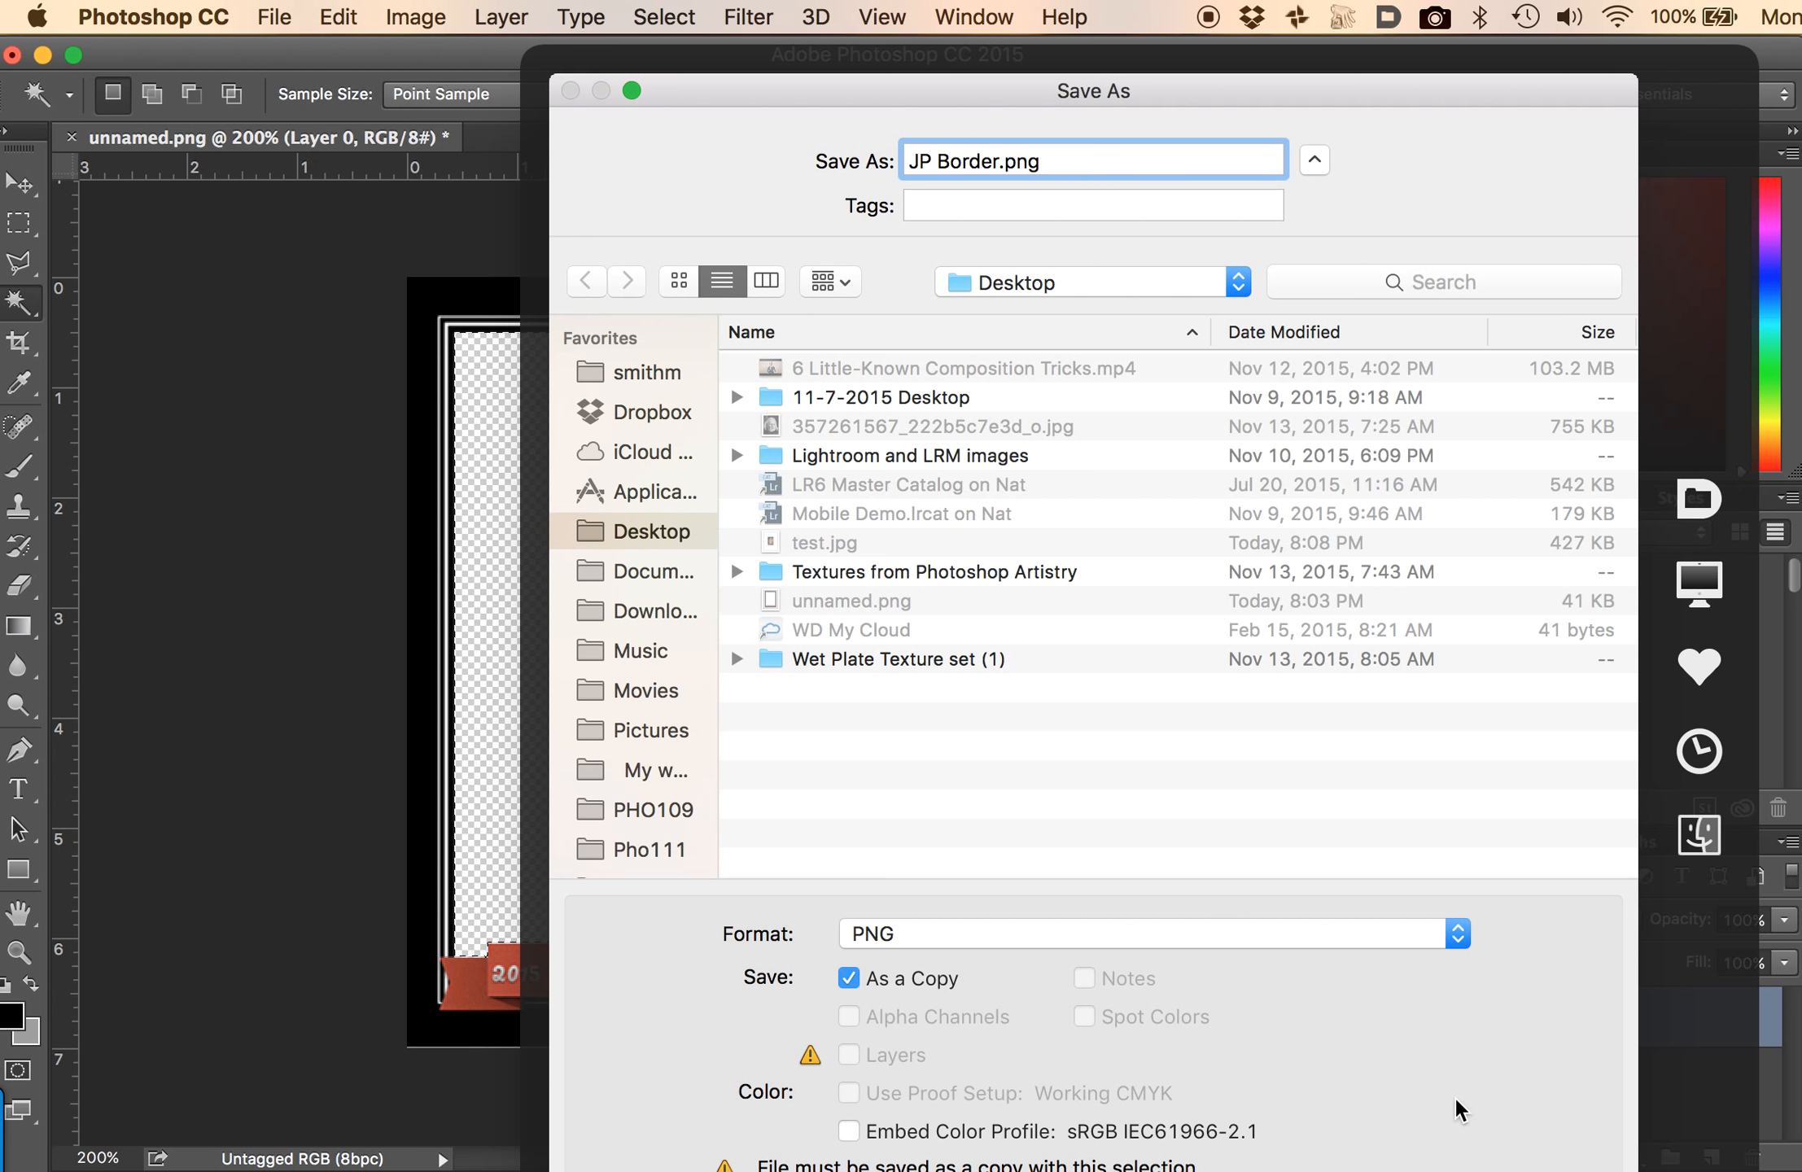
{"action": "key", "text": "Return"}
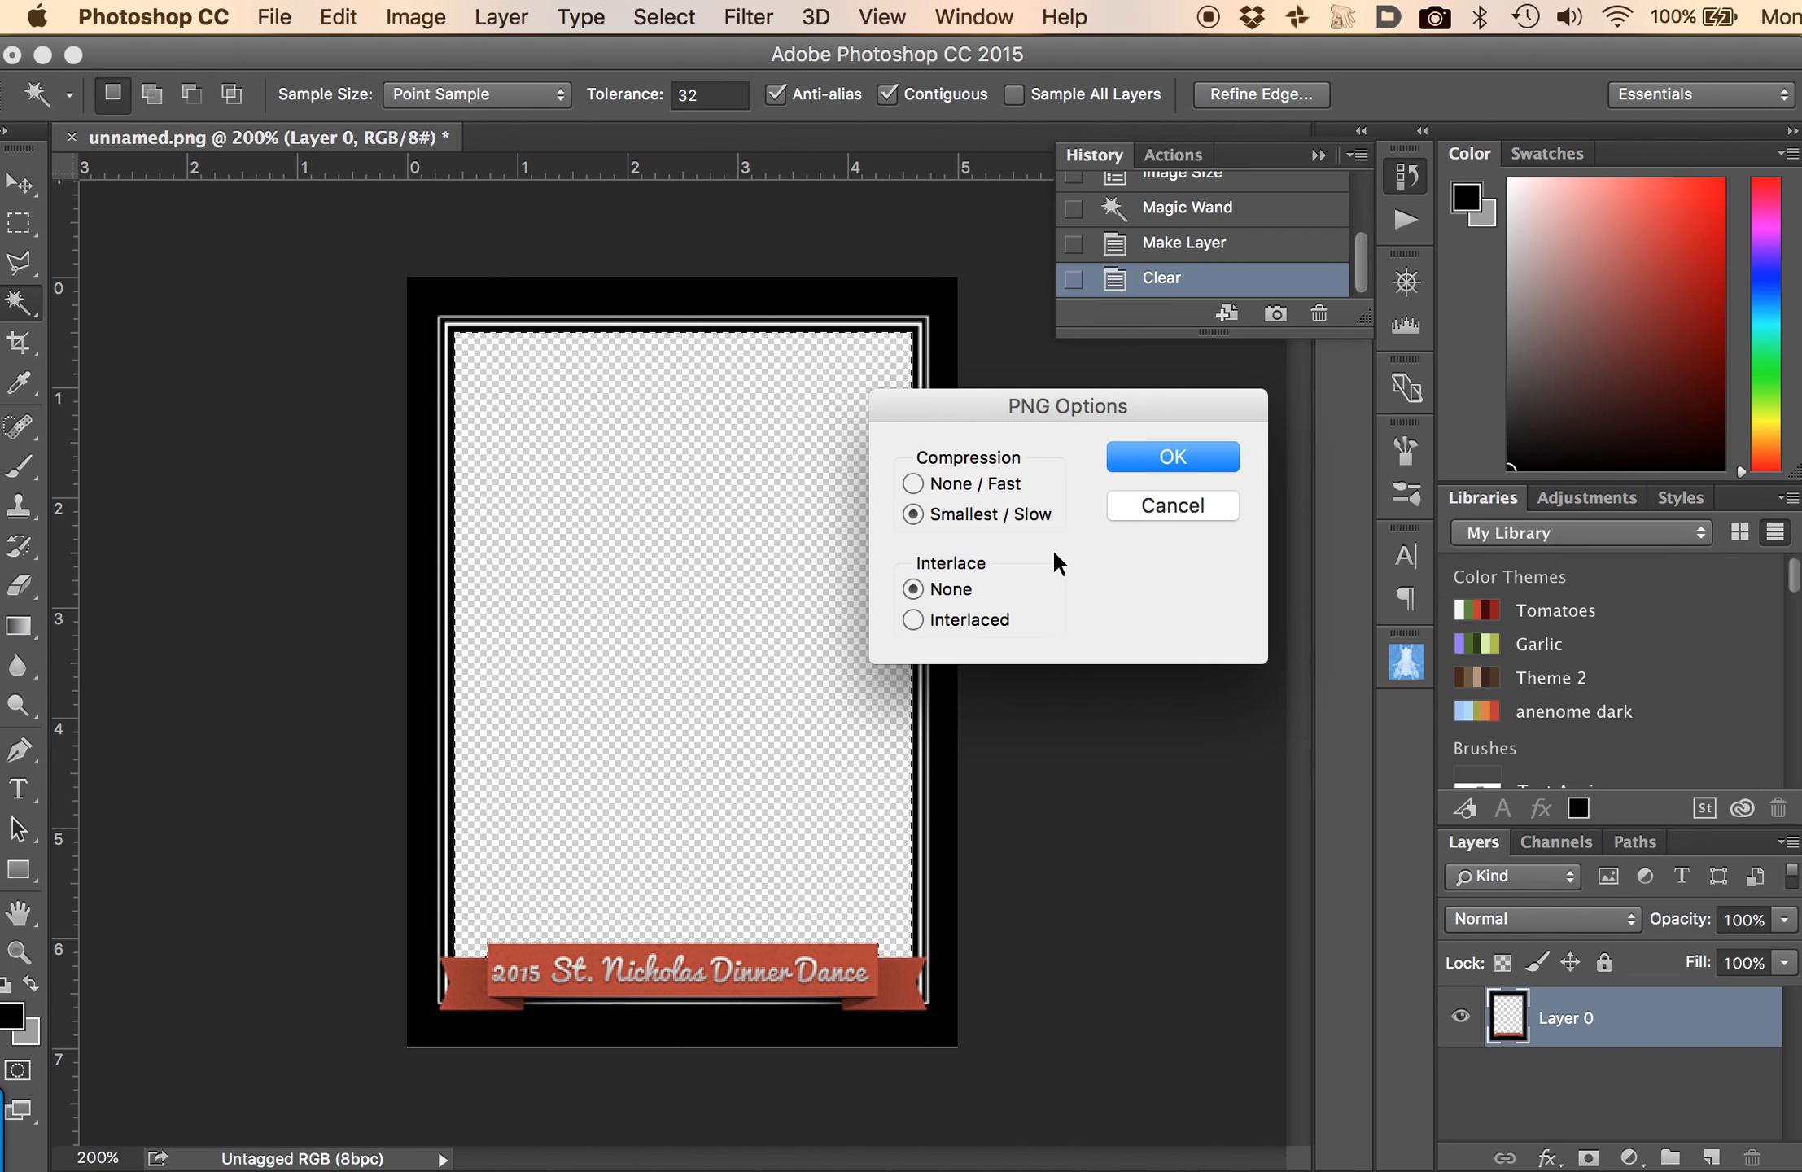
{"action": "left_click", "coordinate": [1167, 456]}
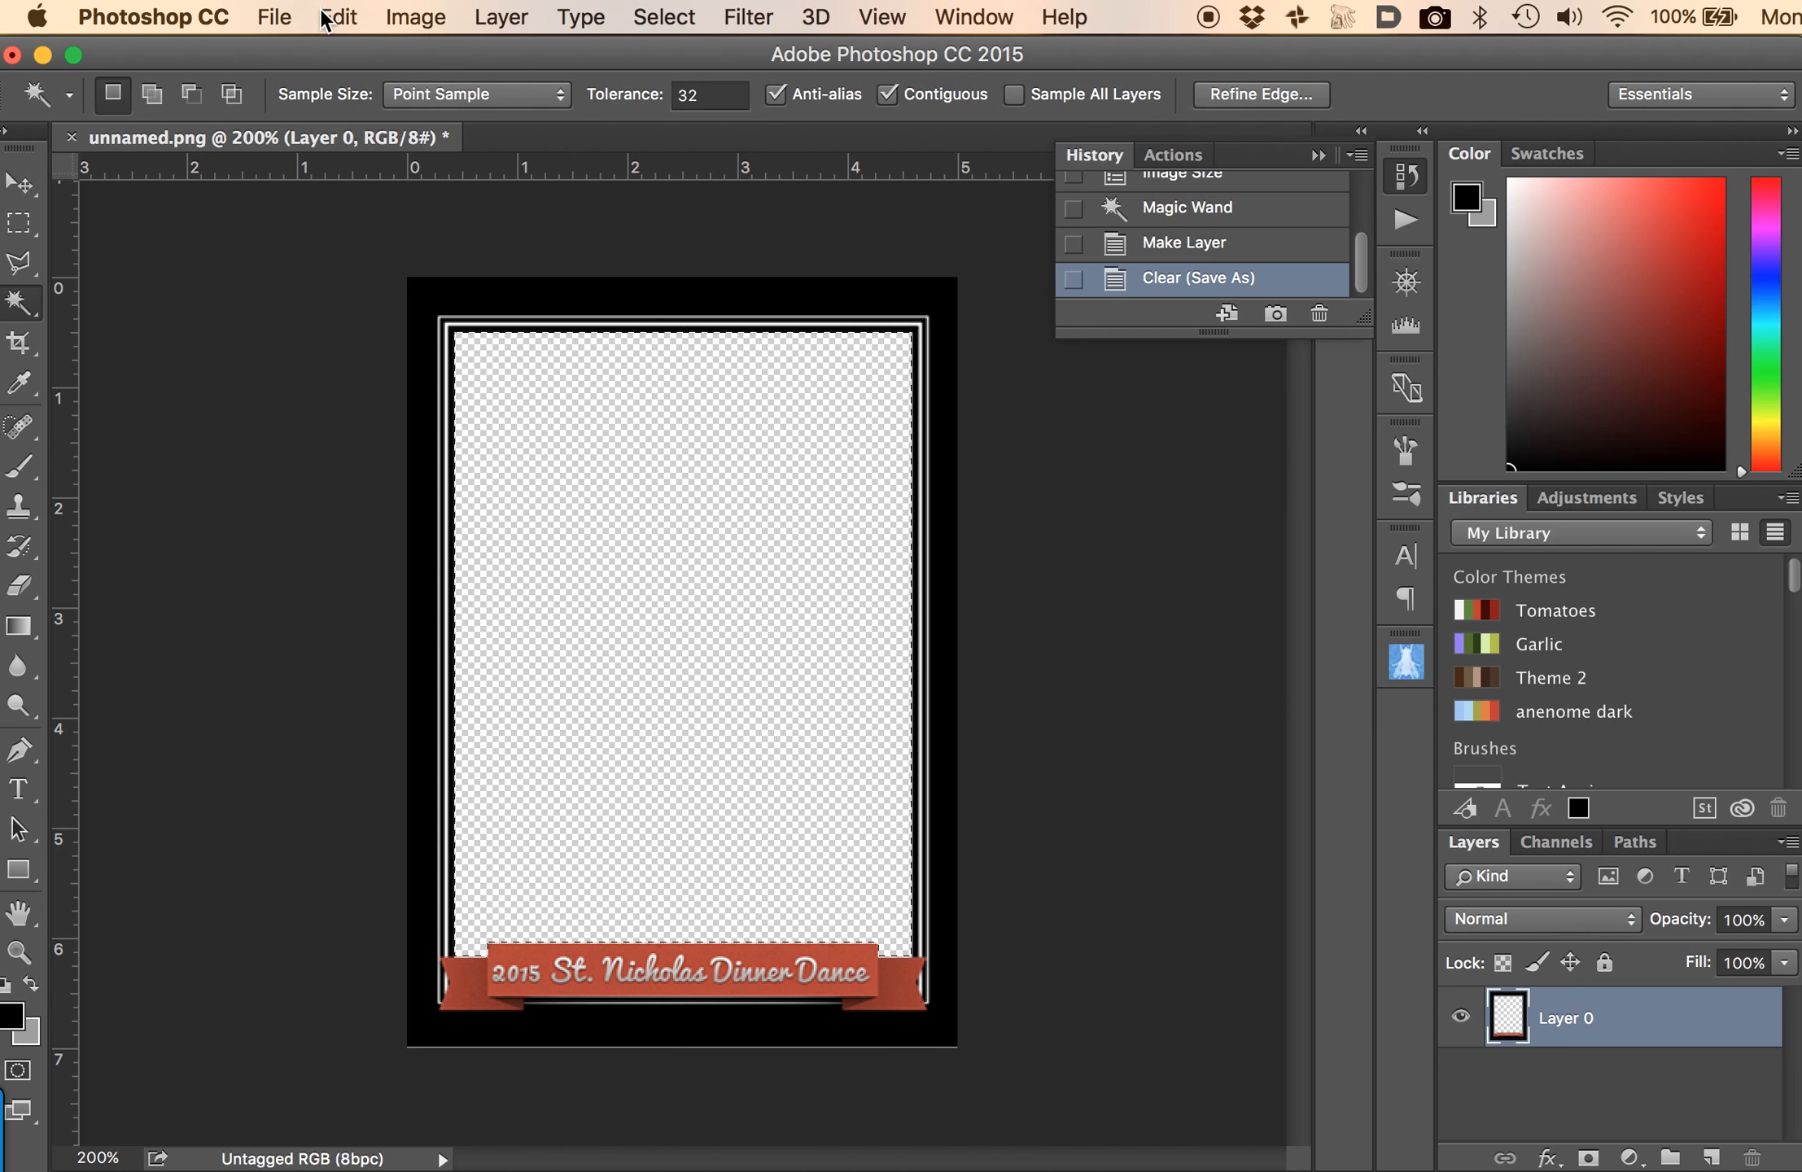
Set the image resolution to 300 pixels/inch with automatic resampling, keeping the 5 by 7 inch size.
{"action": "left_click", "coordinate": [423, 21]}
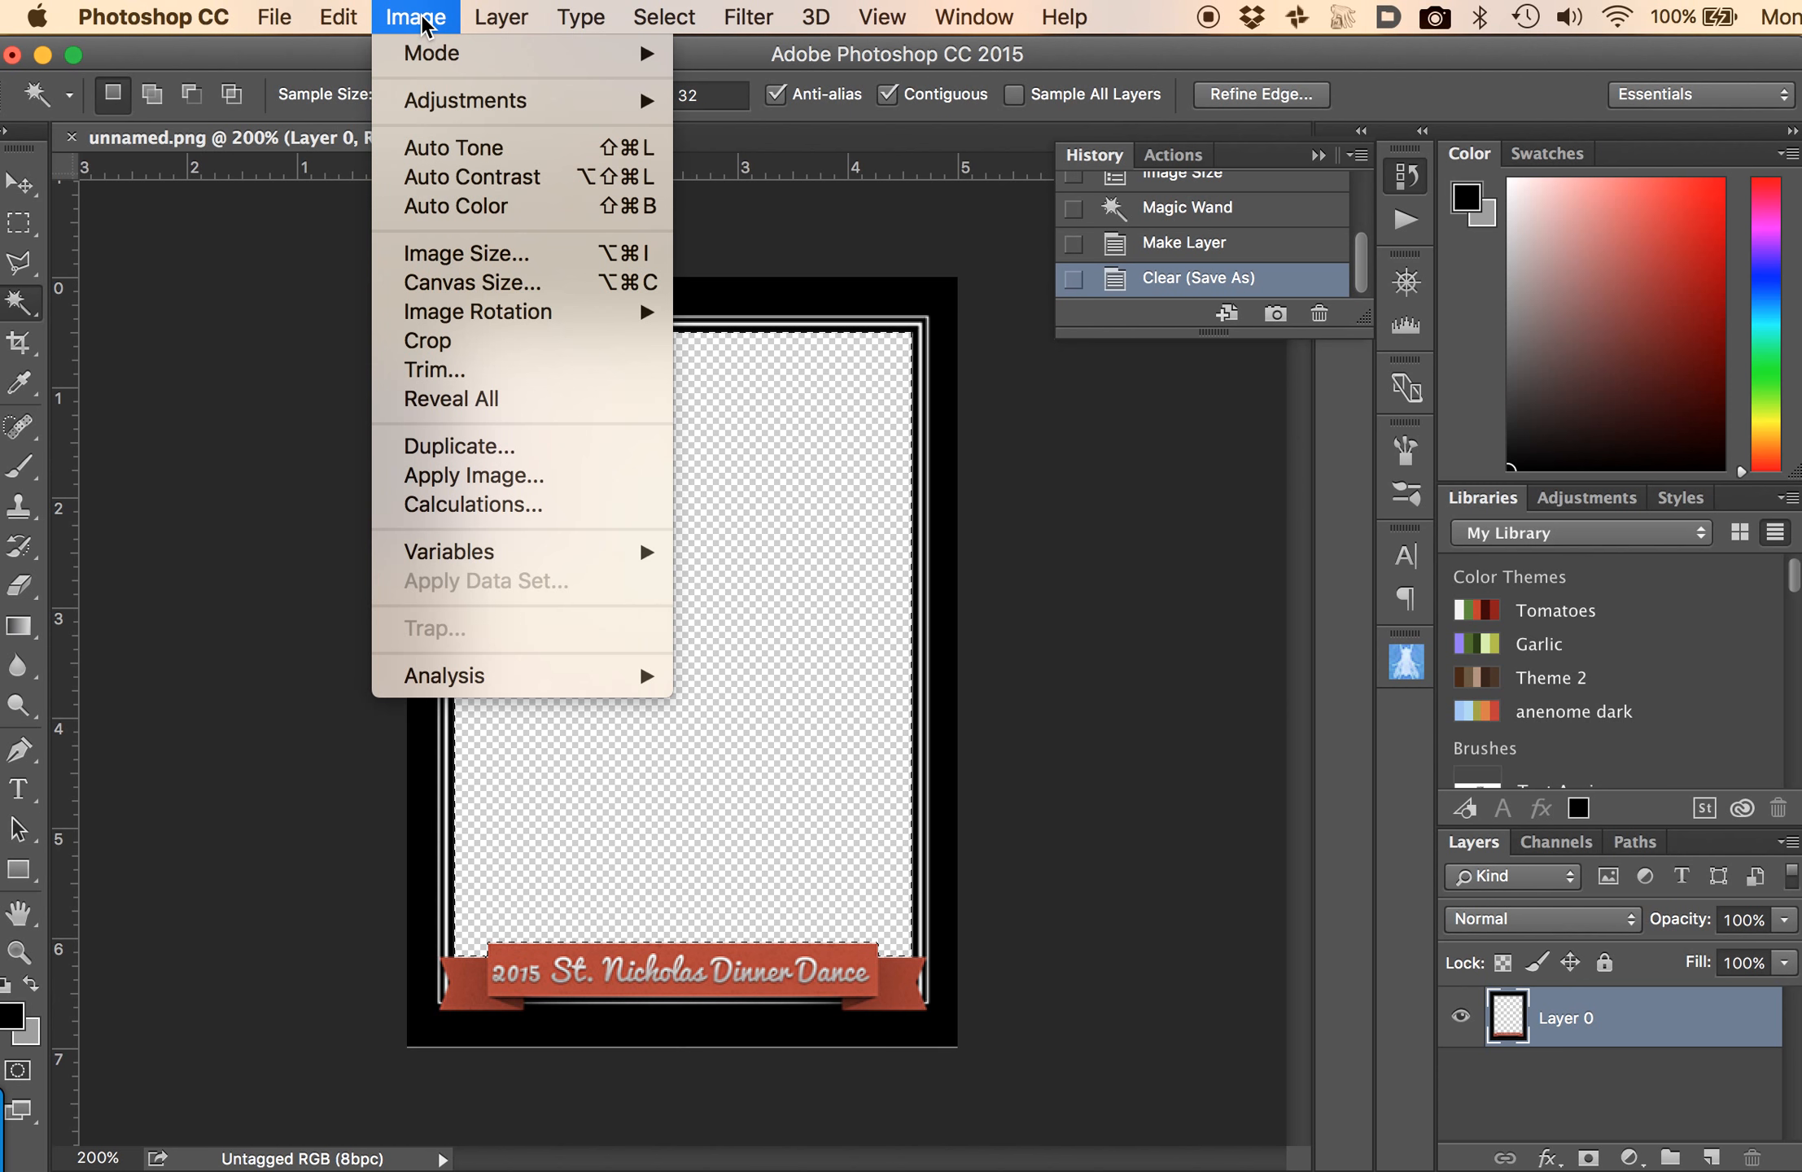
{"action": "left_click", "coordinate": [440, 254]}
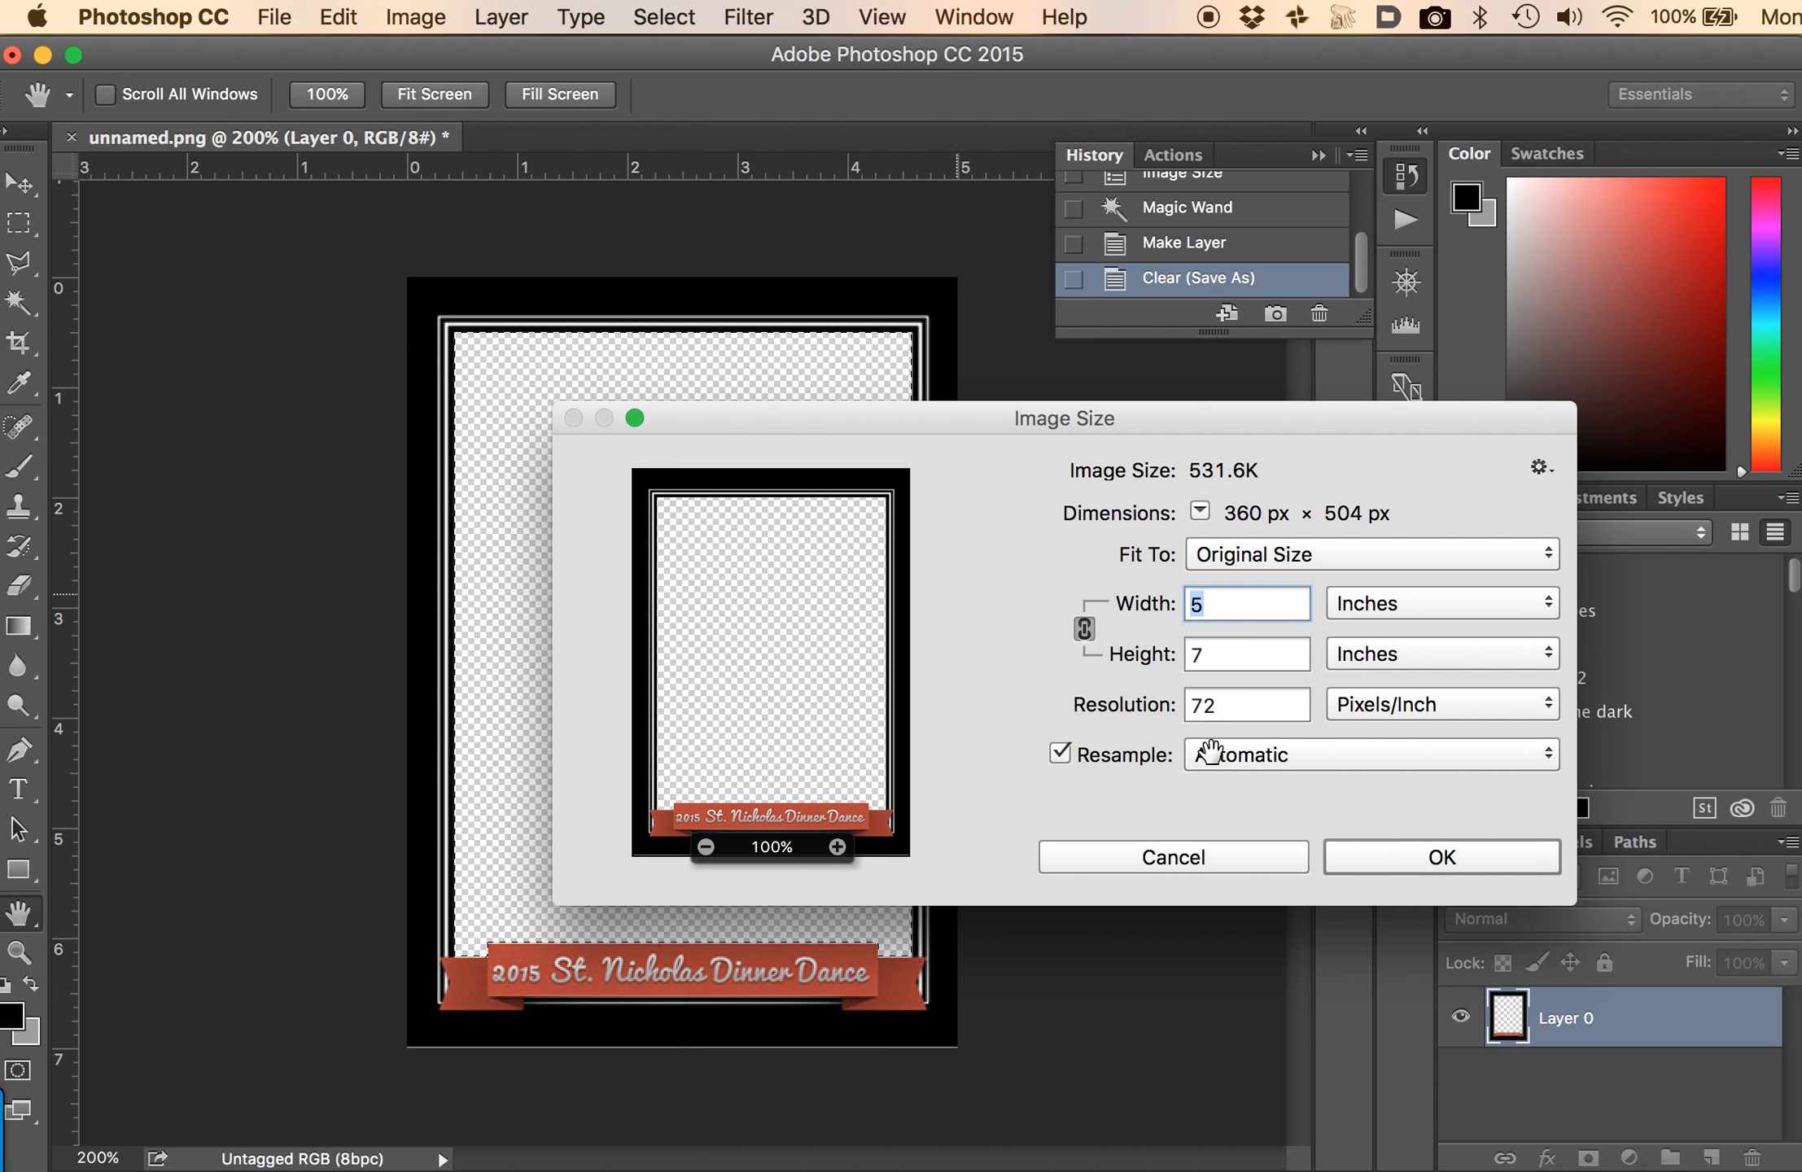
{"action": "double_click", "coordinate": [1213, 705]}
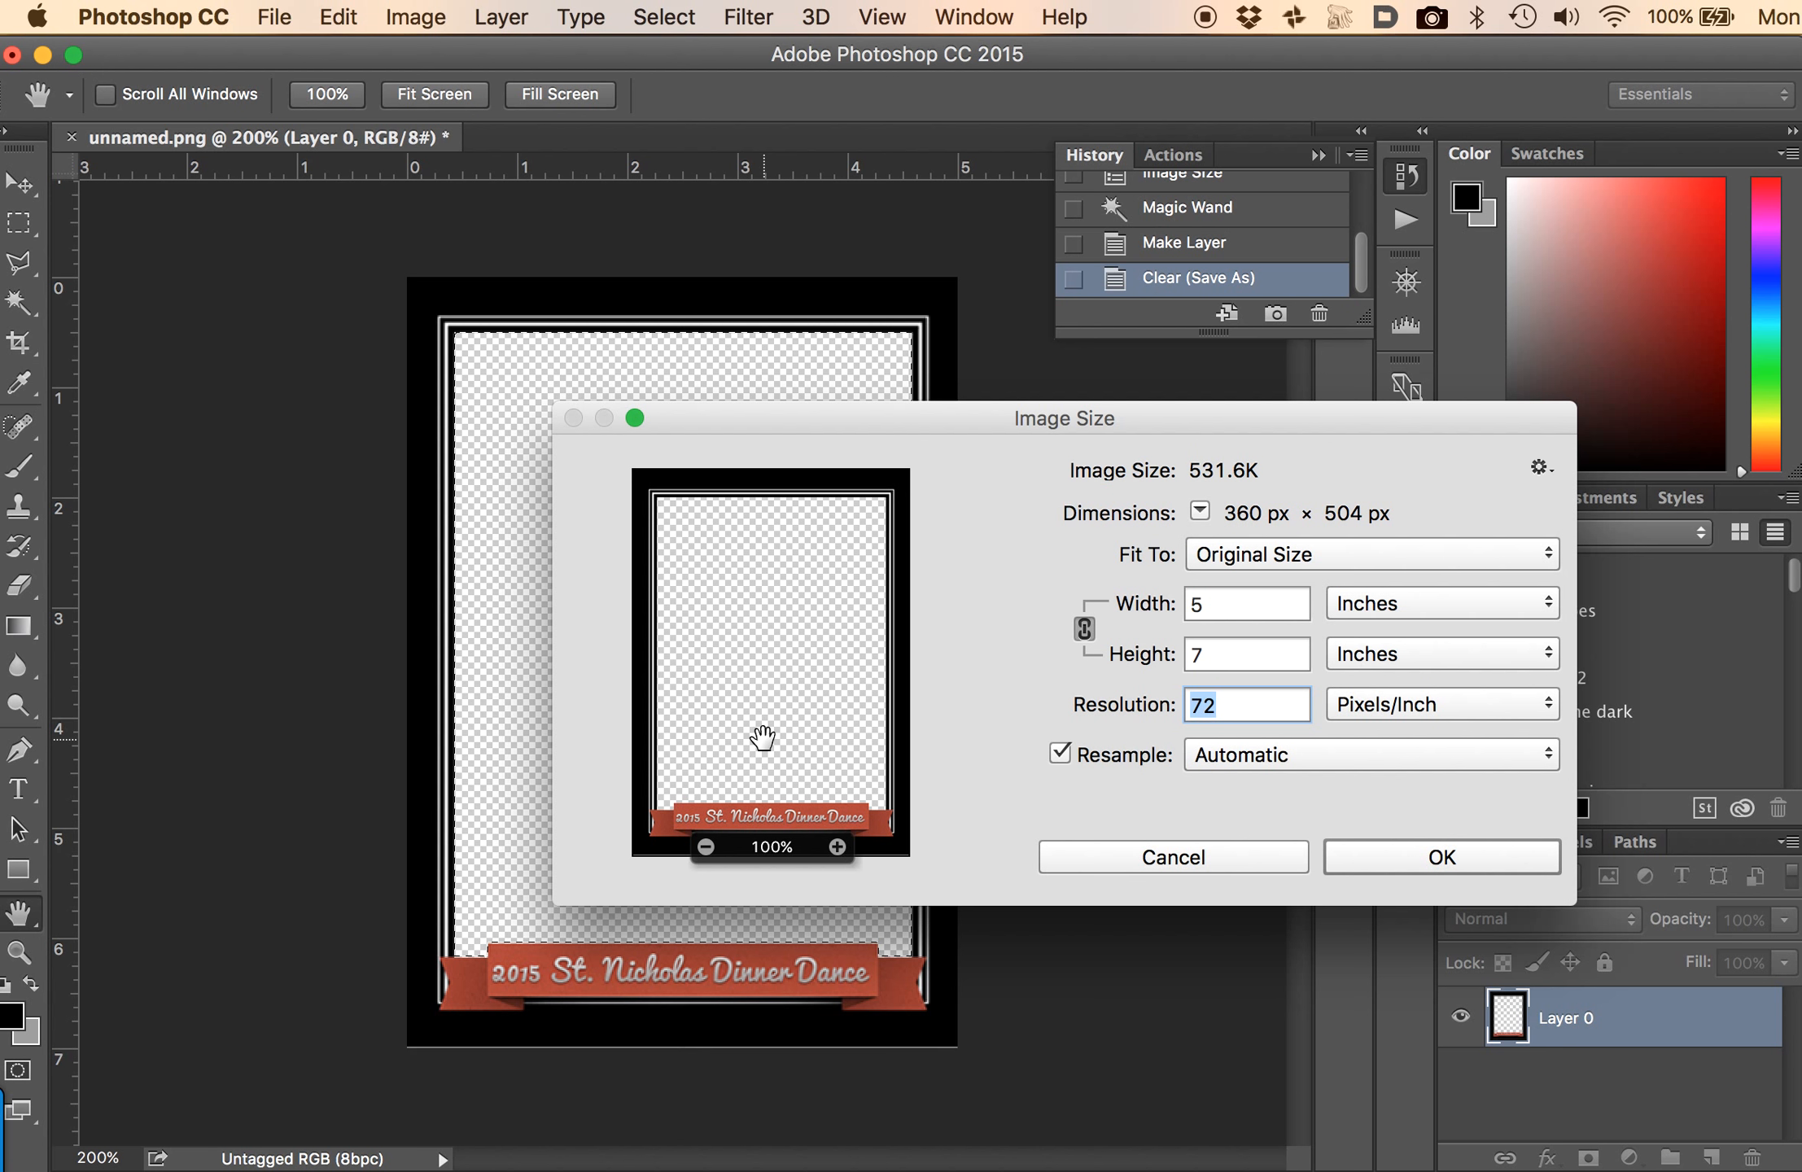
{"action": "type", "text": "300"}
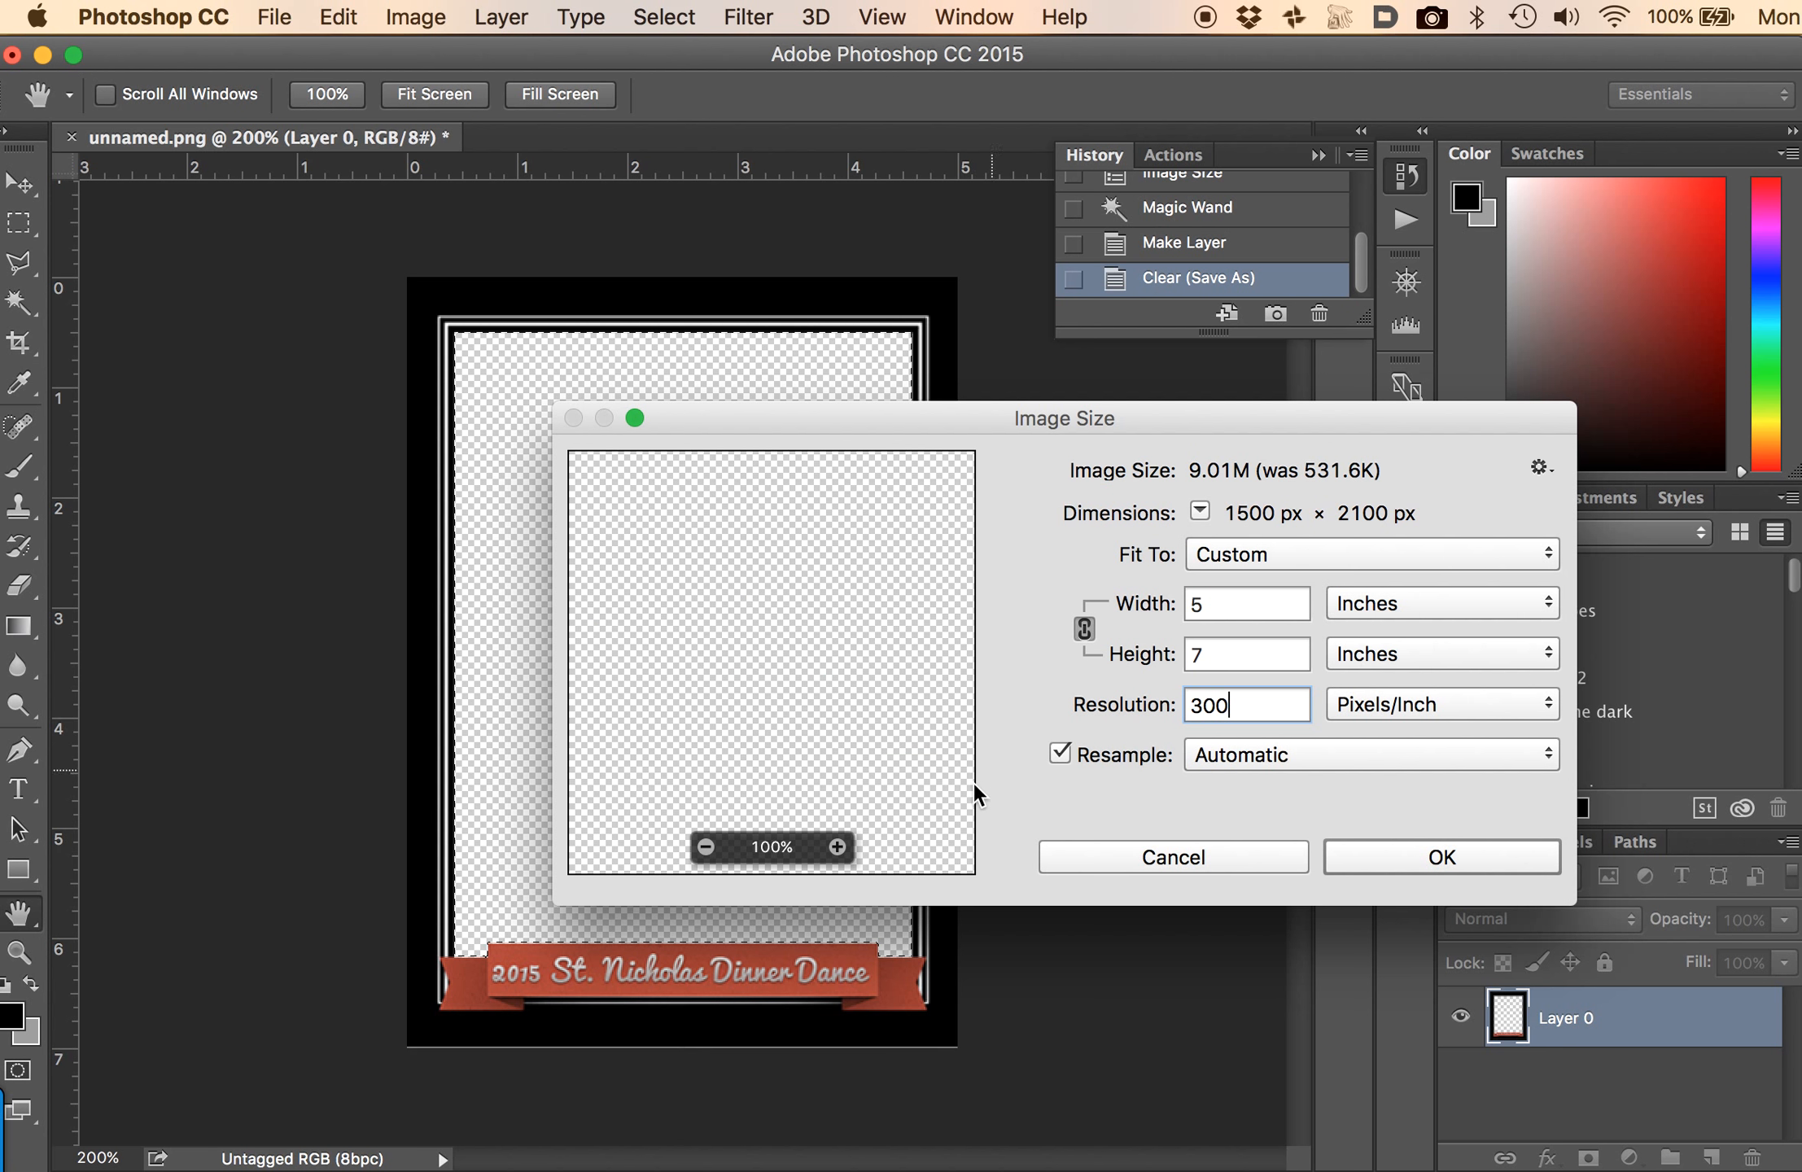
{"action": "left_click", "coordinate": [1432, 858]}
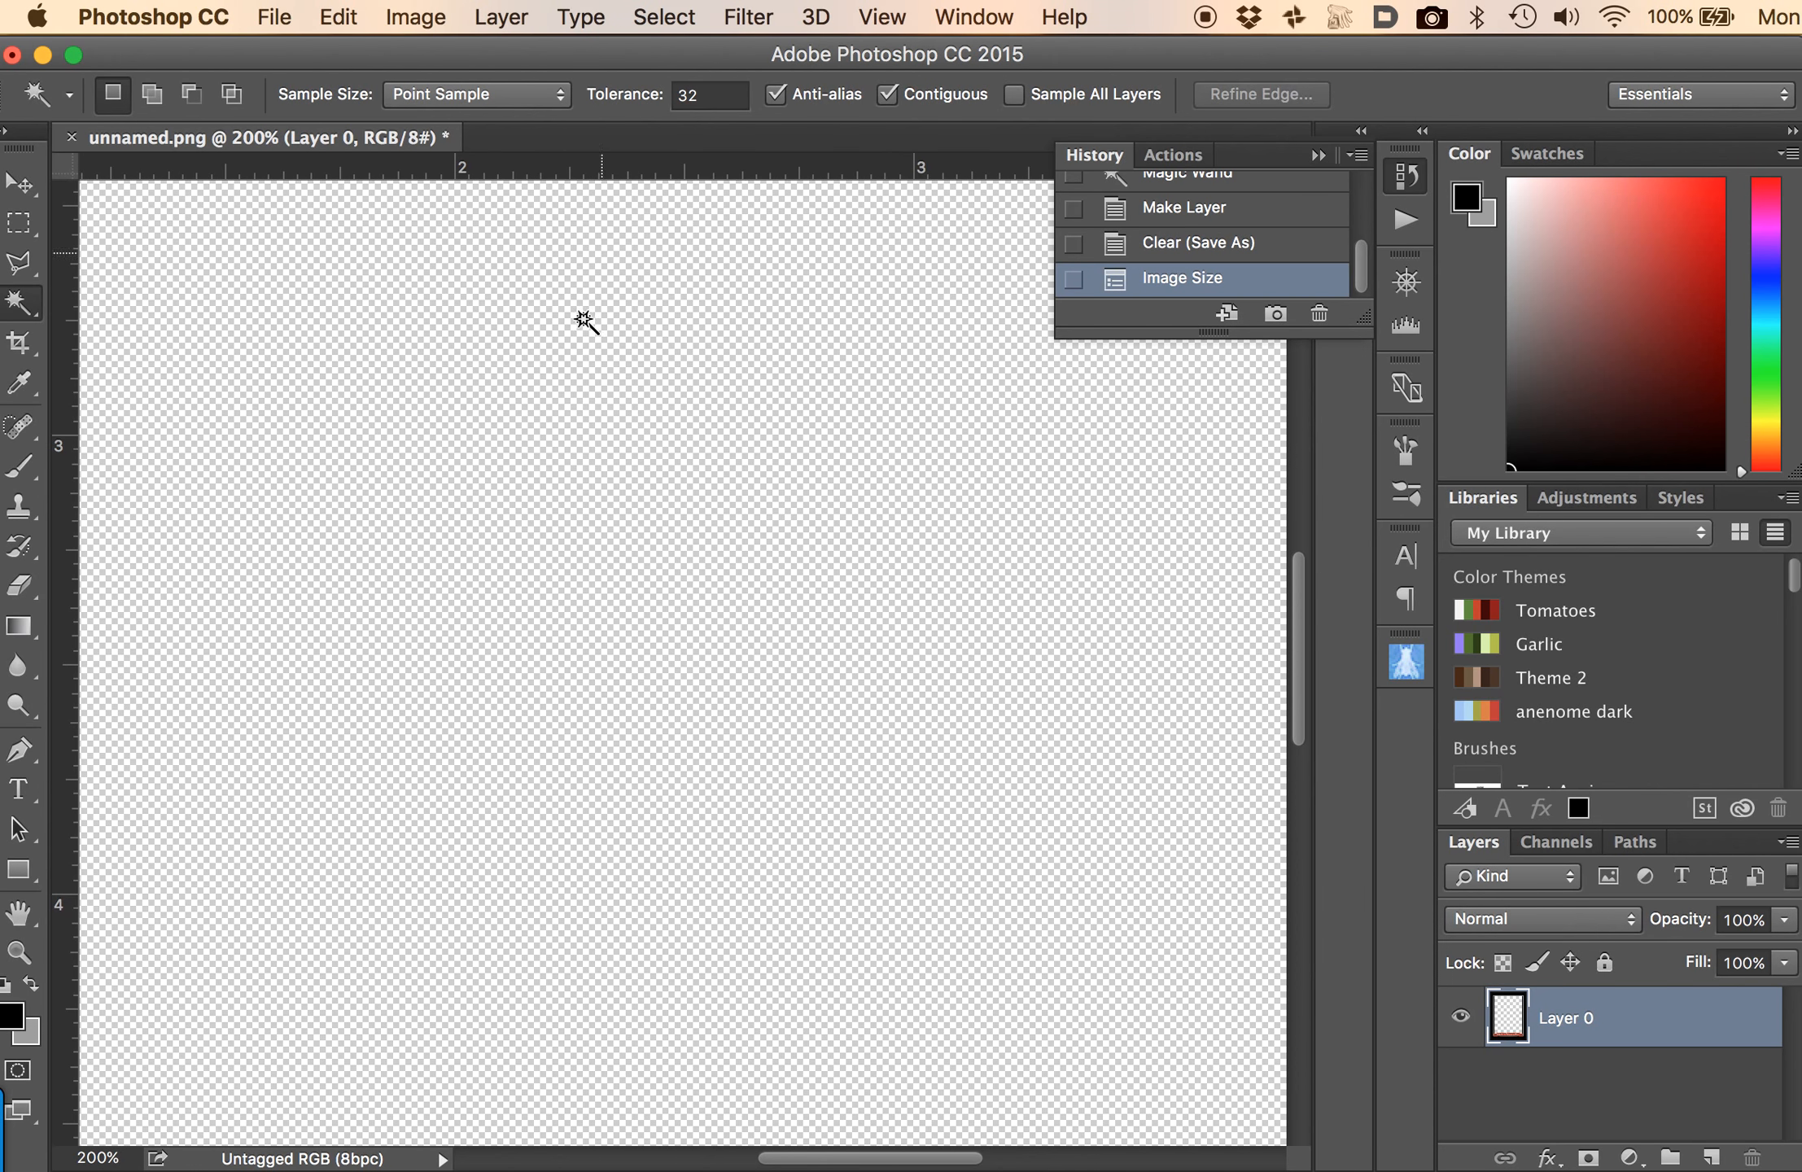
Check the whole border's image size settings and save the resized unnamed.png.
{"action": "double_click", "coordinate": [18, 913]}
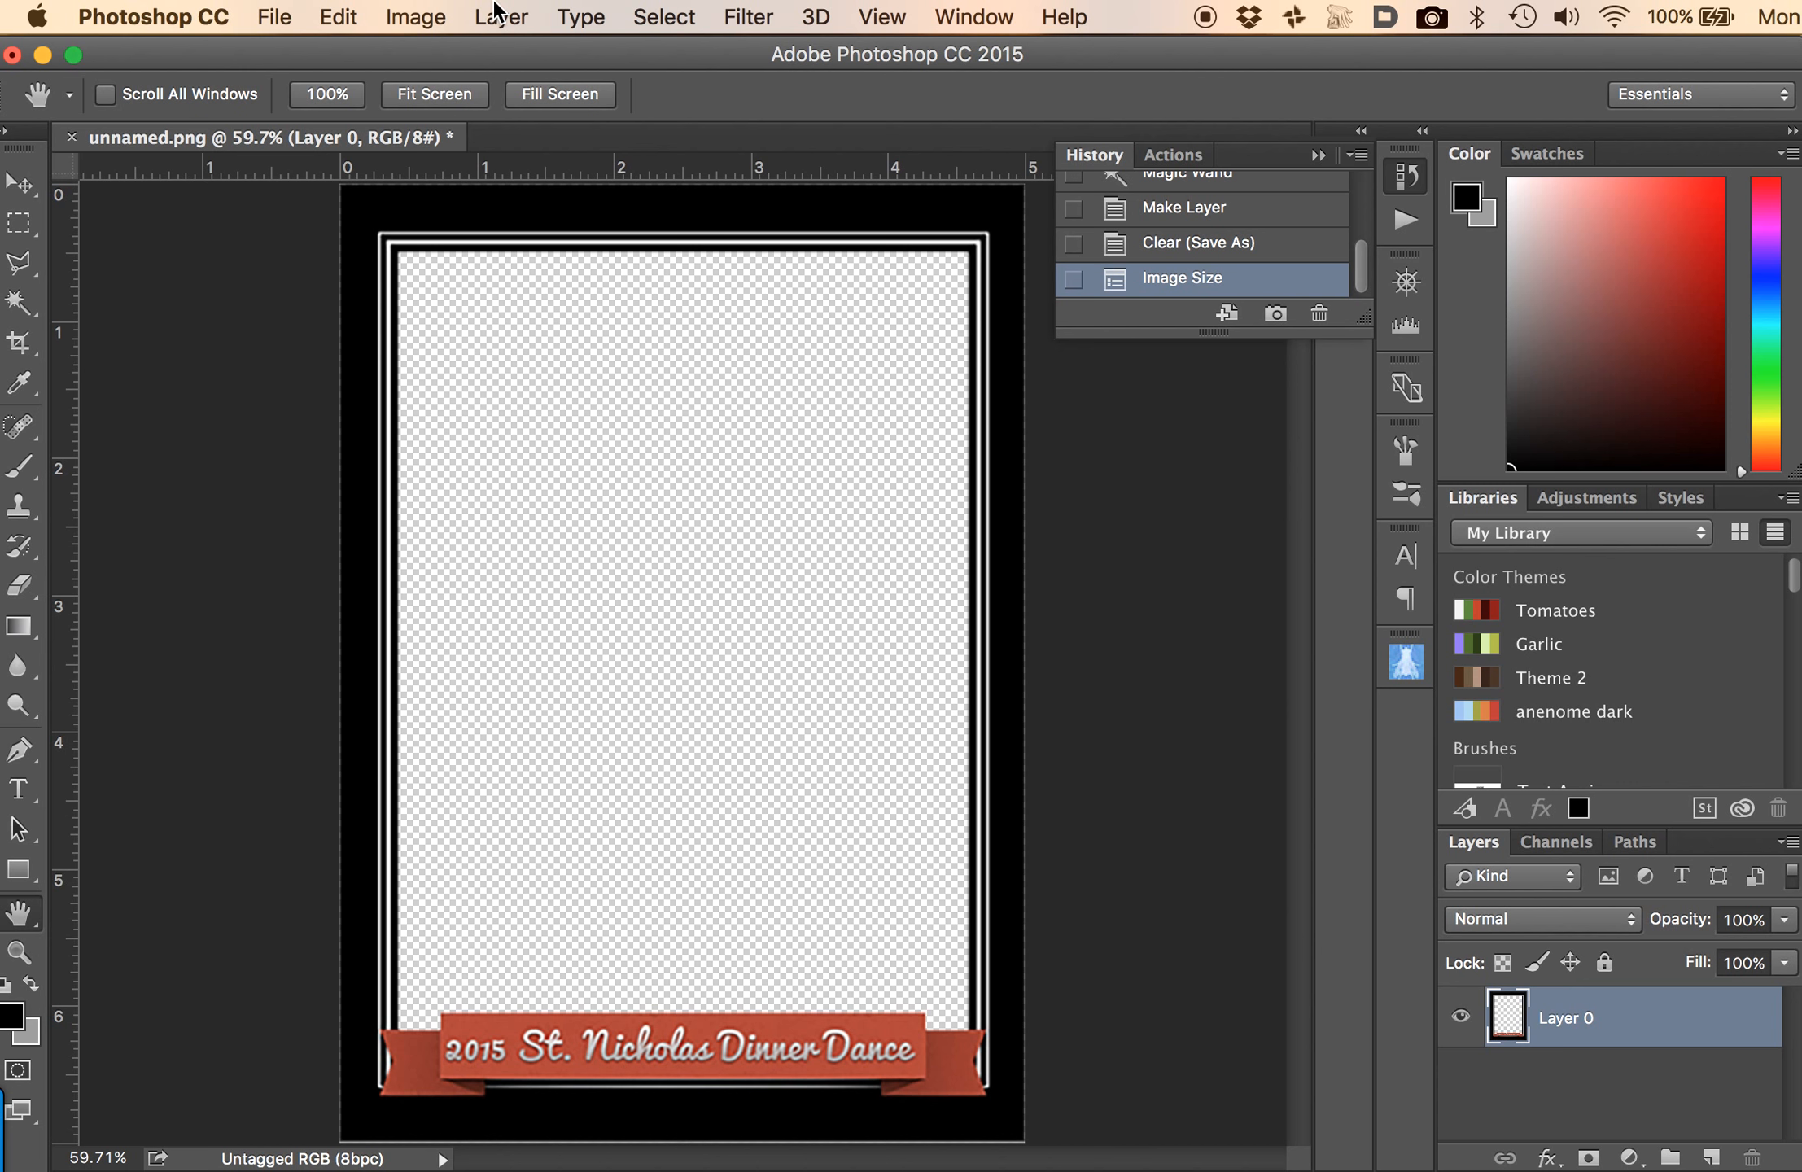
{"action": "left_click", "coordinate": [416, 18]}
{"action": "left_click", "coordinate": [435, 254]}
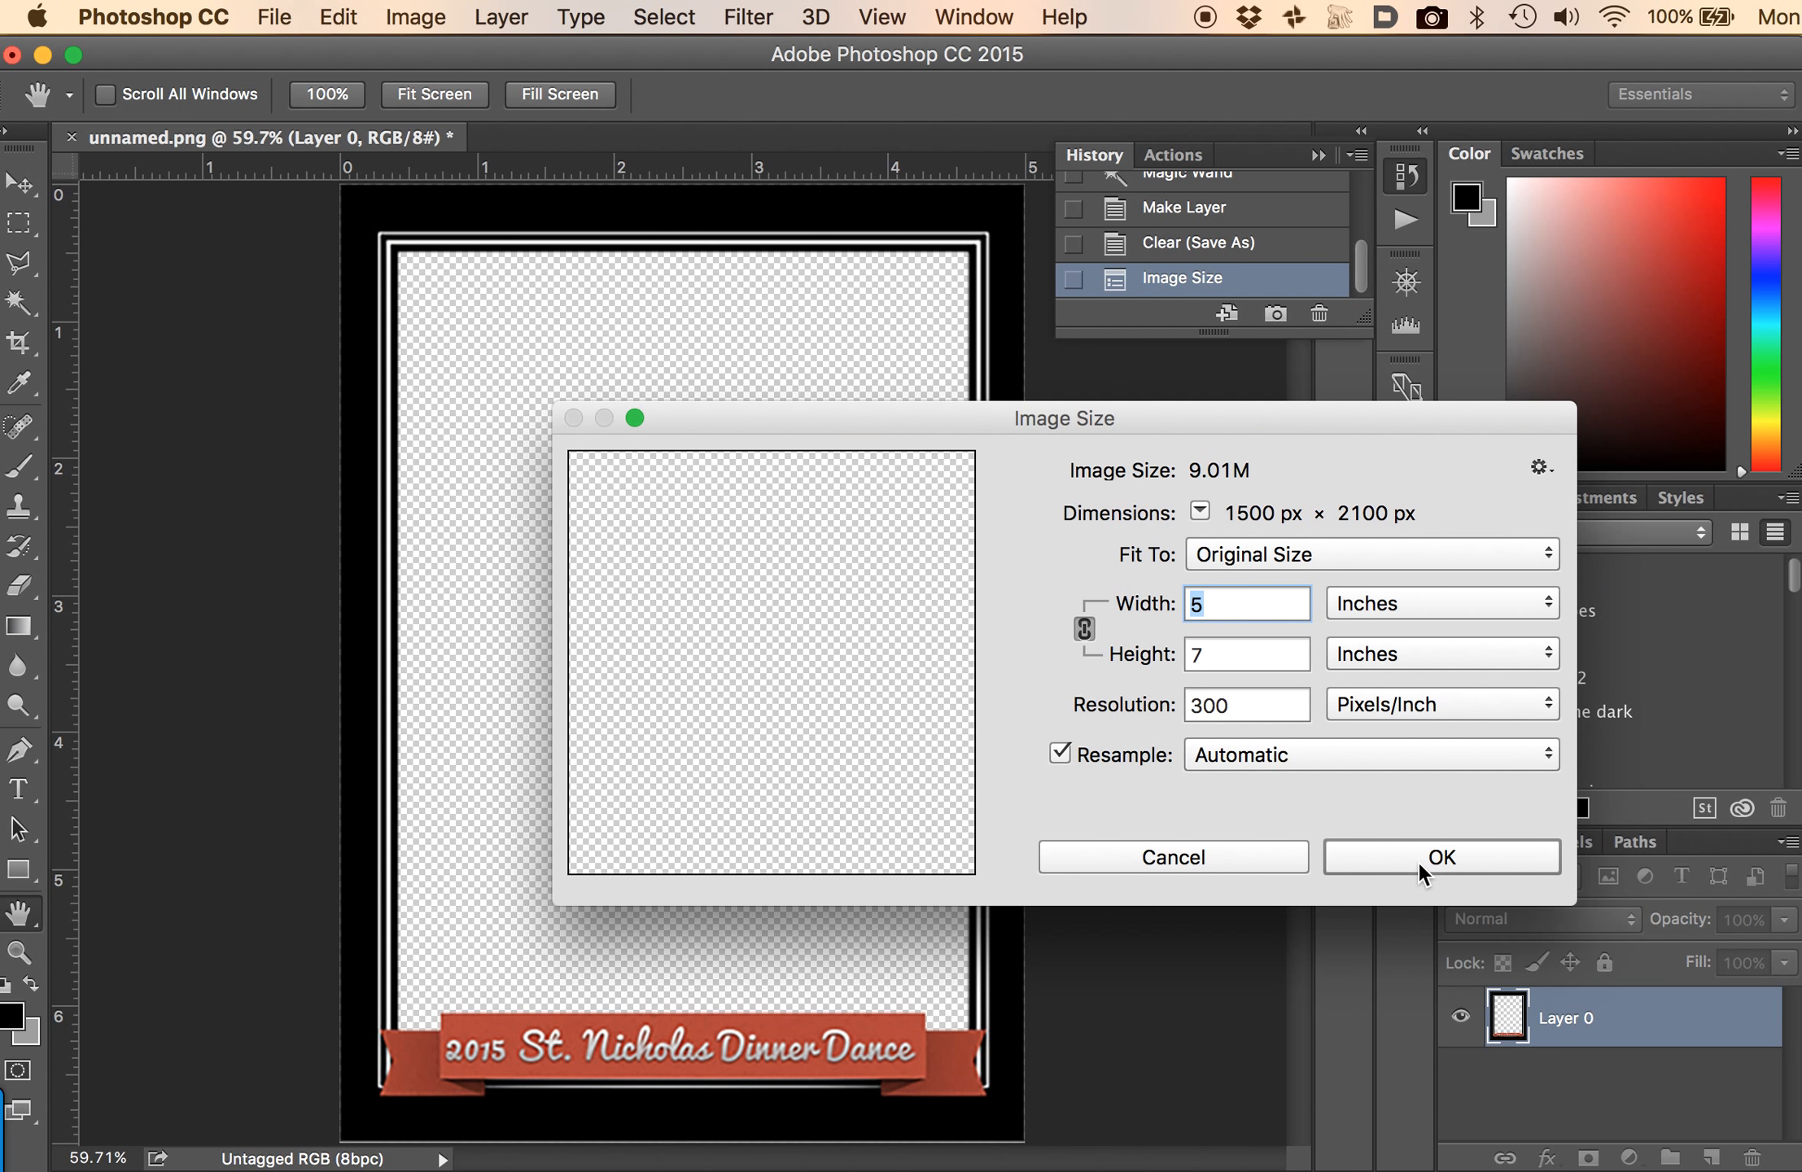
{"action": "left_click", "coordinate": [1418, 860]}
{"action": "key", "text": "super+s"}
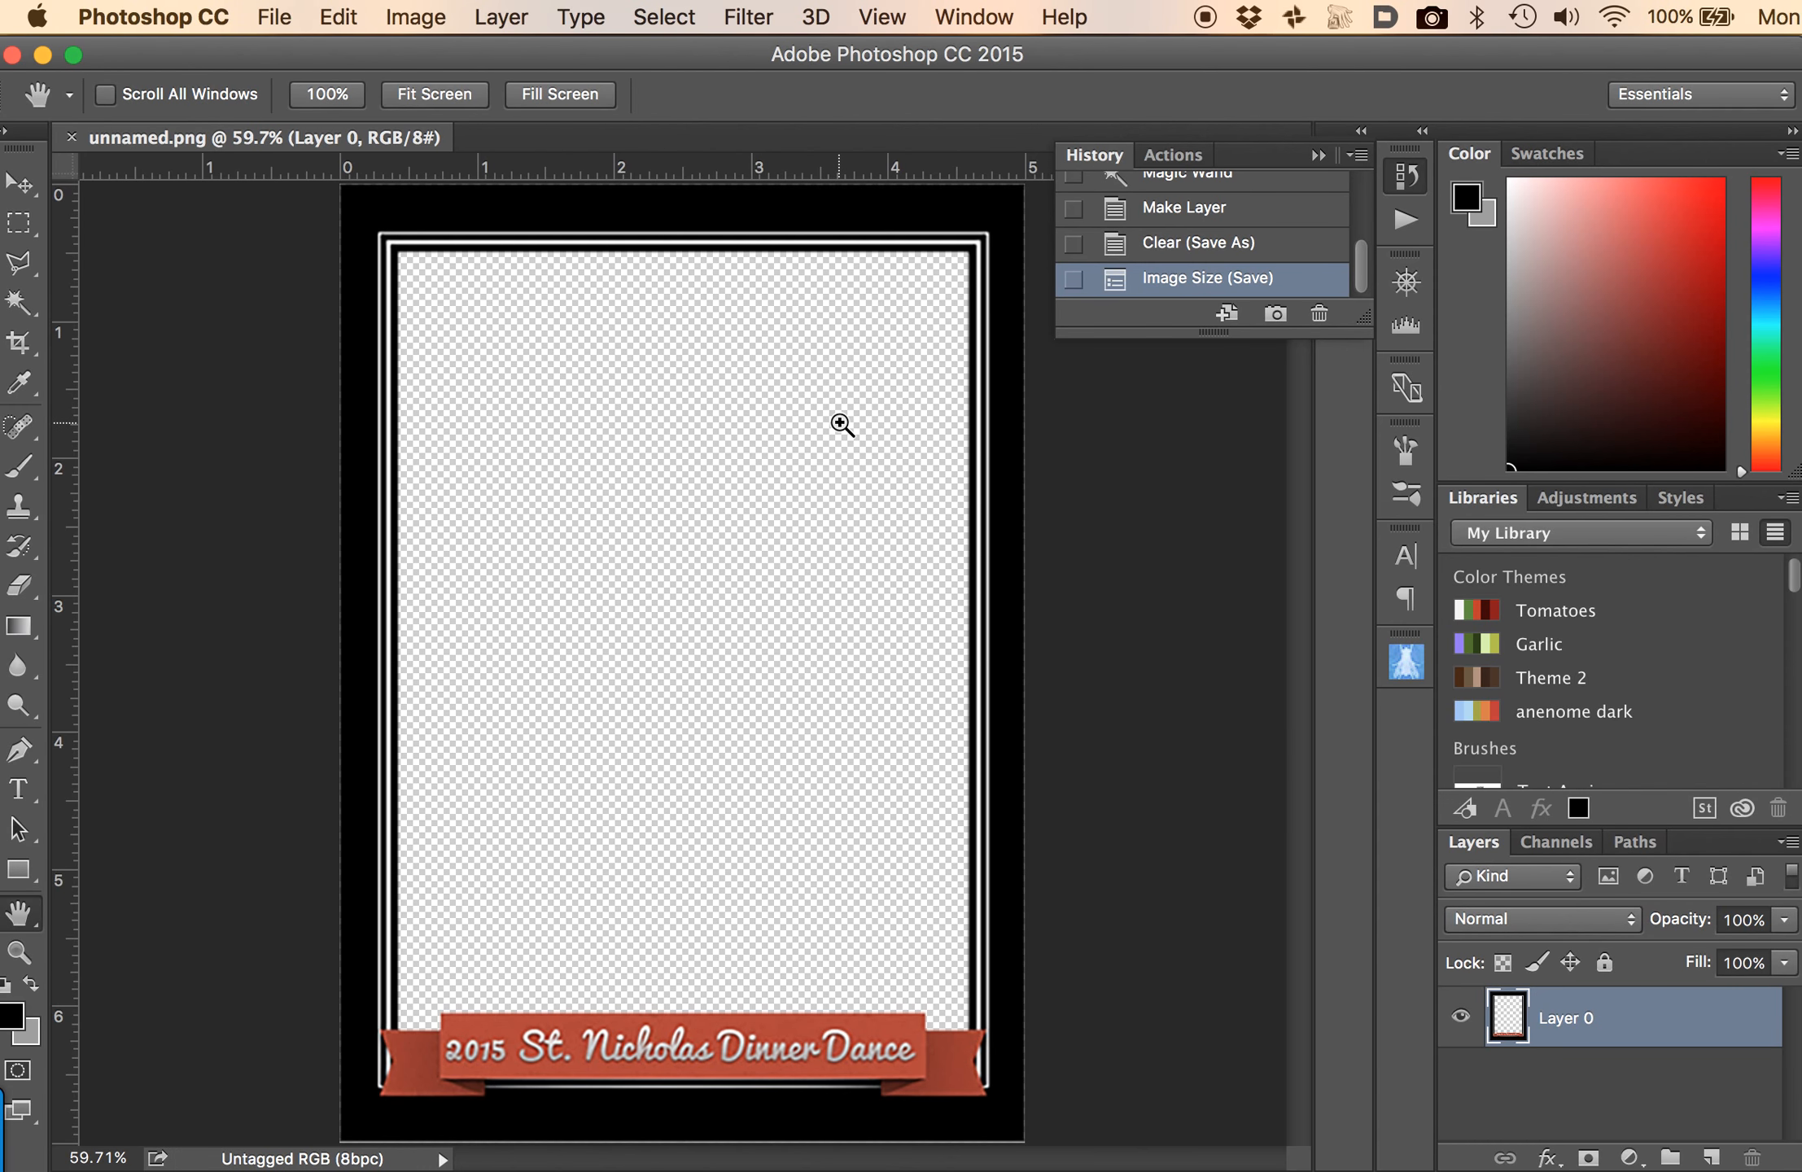
Switch to Lightroom, inspect the crop and aspect ratio of the first Test Print photo, and return to the photo grid.
{"action": "key", "text": "super+Tab"}
{"action": "key", "text": "super+Tab"}
{"action": "key", "text": "super+Tab"}
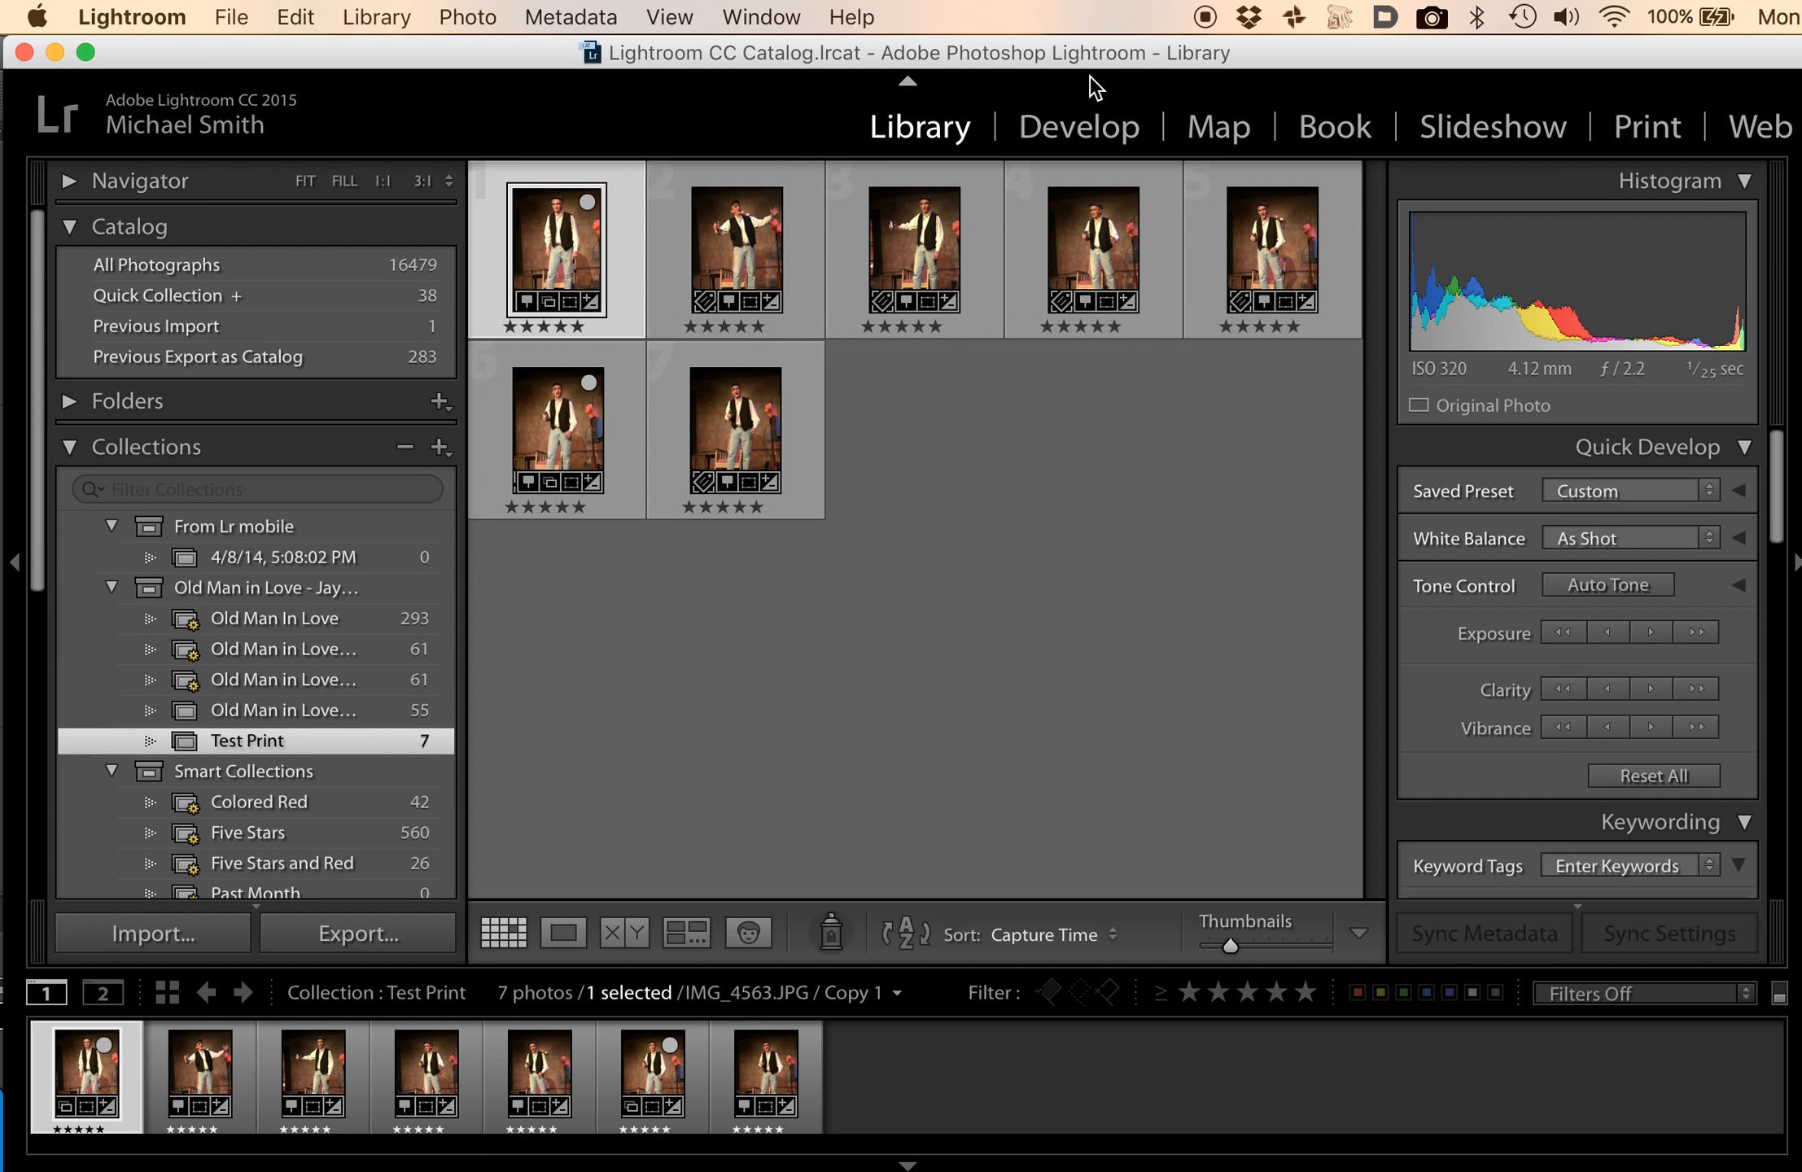
{"action": "left_click", "coordinate": [1081, 128]}
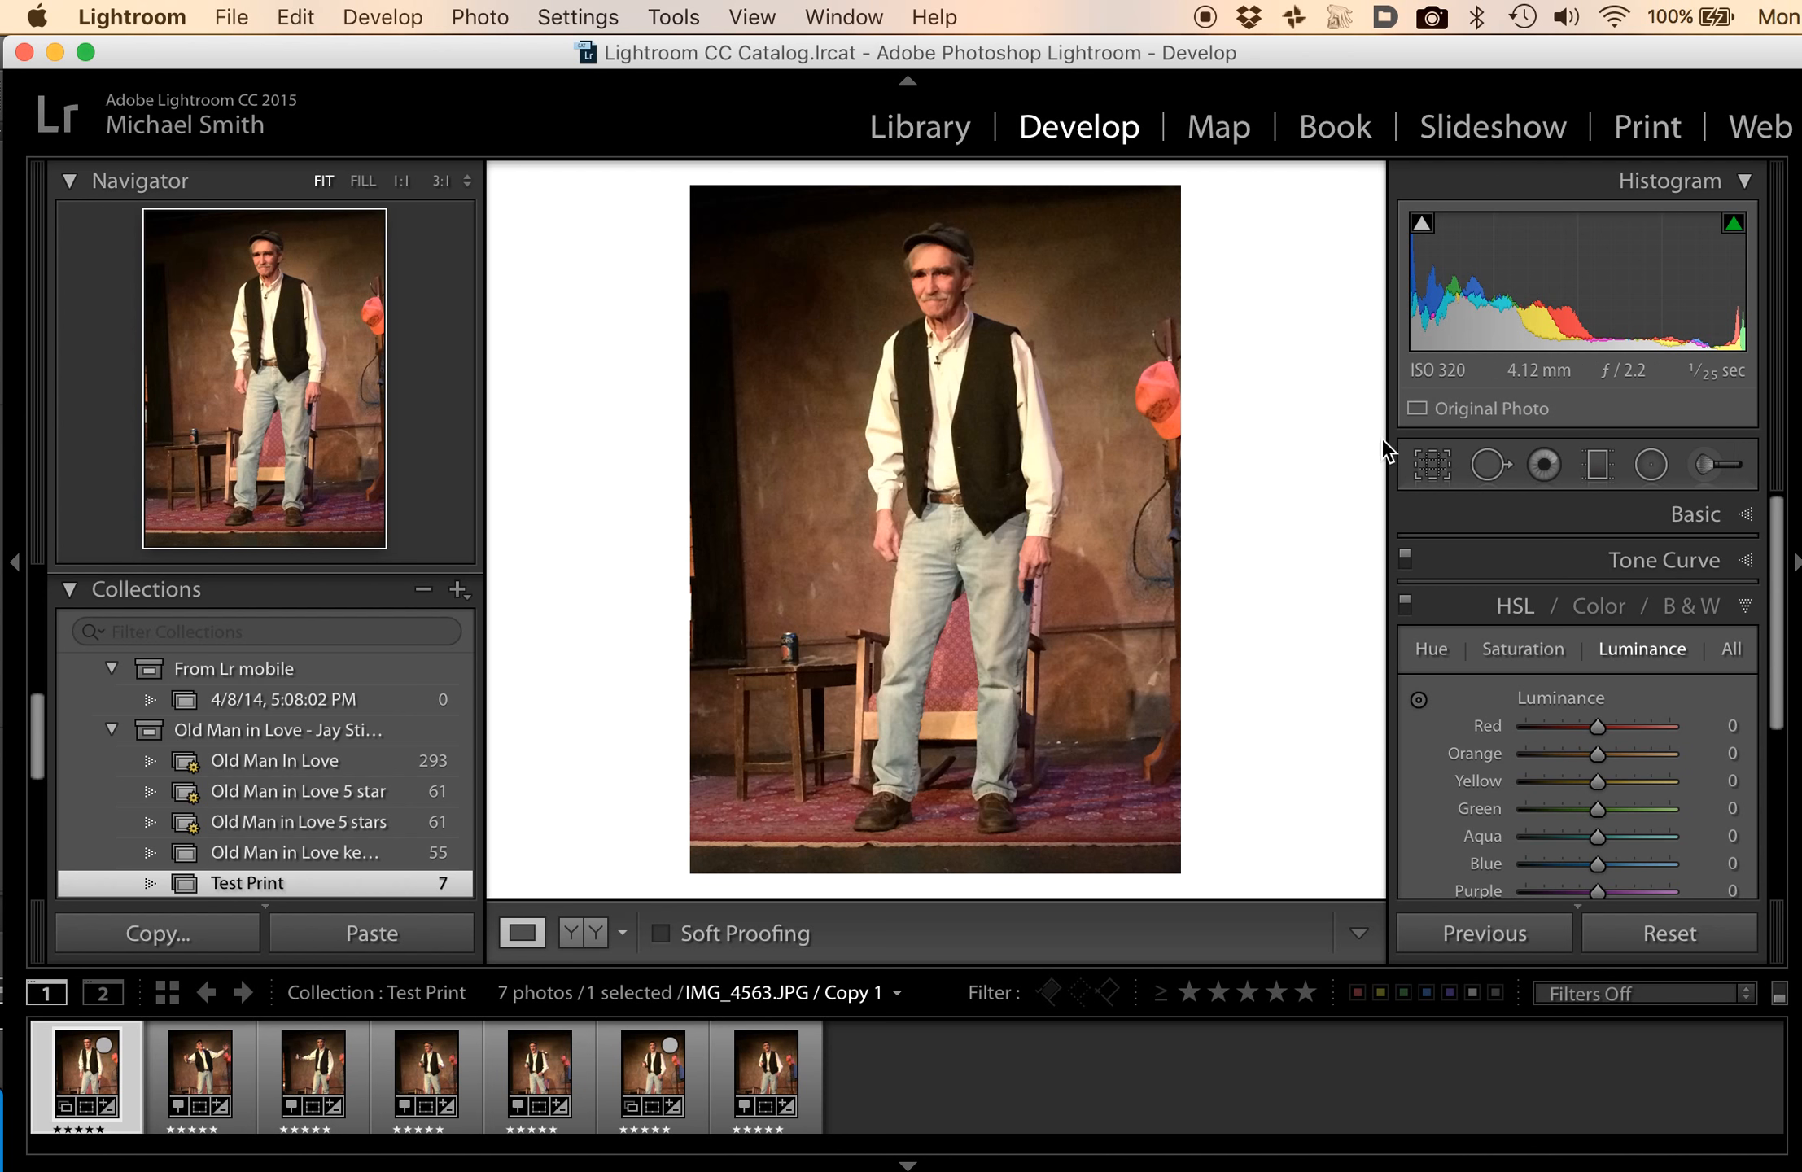
{"action": "left_click", "coordinate": [1439, 461]}
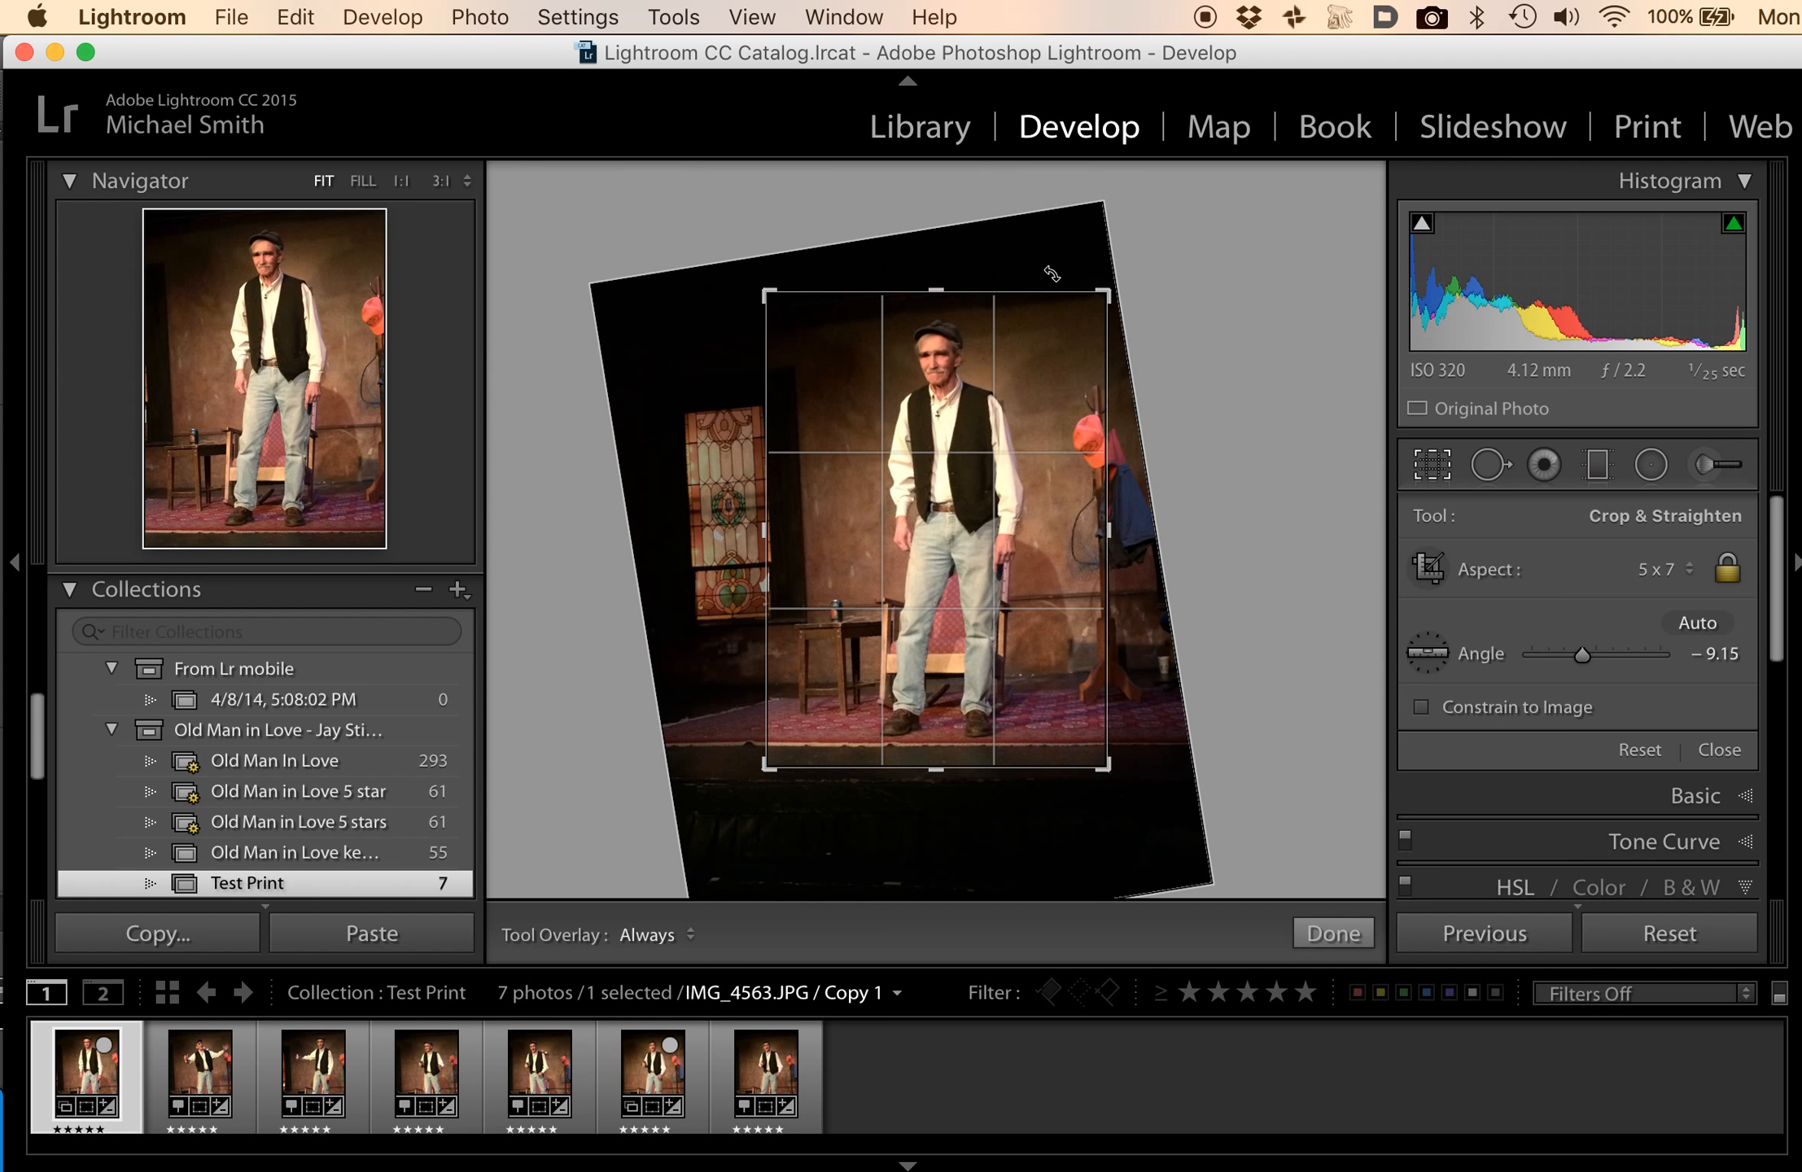
{"action": "left_click", "coordinate": [948, 130]}
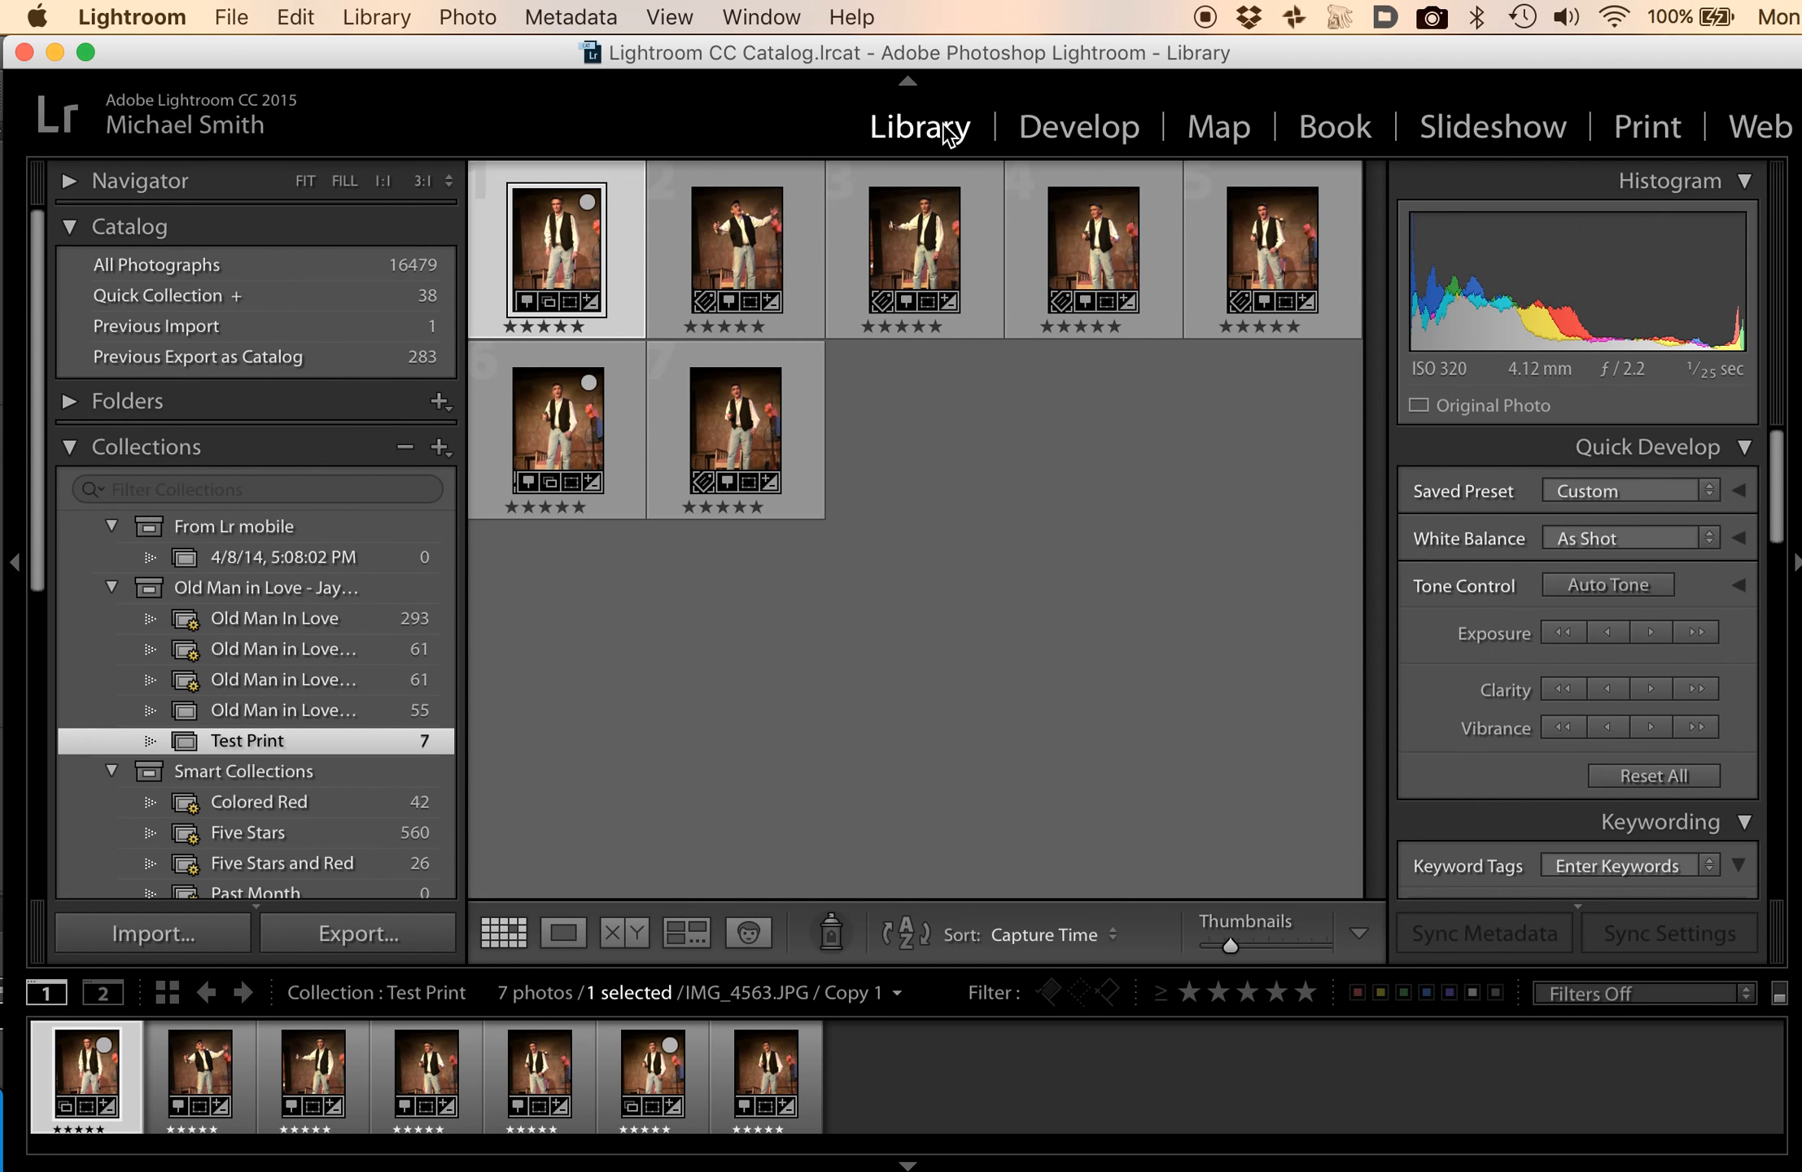
Open the Print module's page setup and add a custom paper size named 5x7 WHCC.
{"action": "left_click", "coordinate": [1635, 127]}
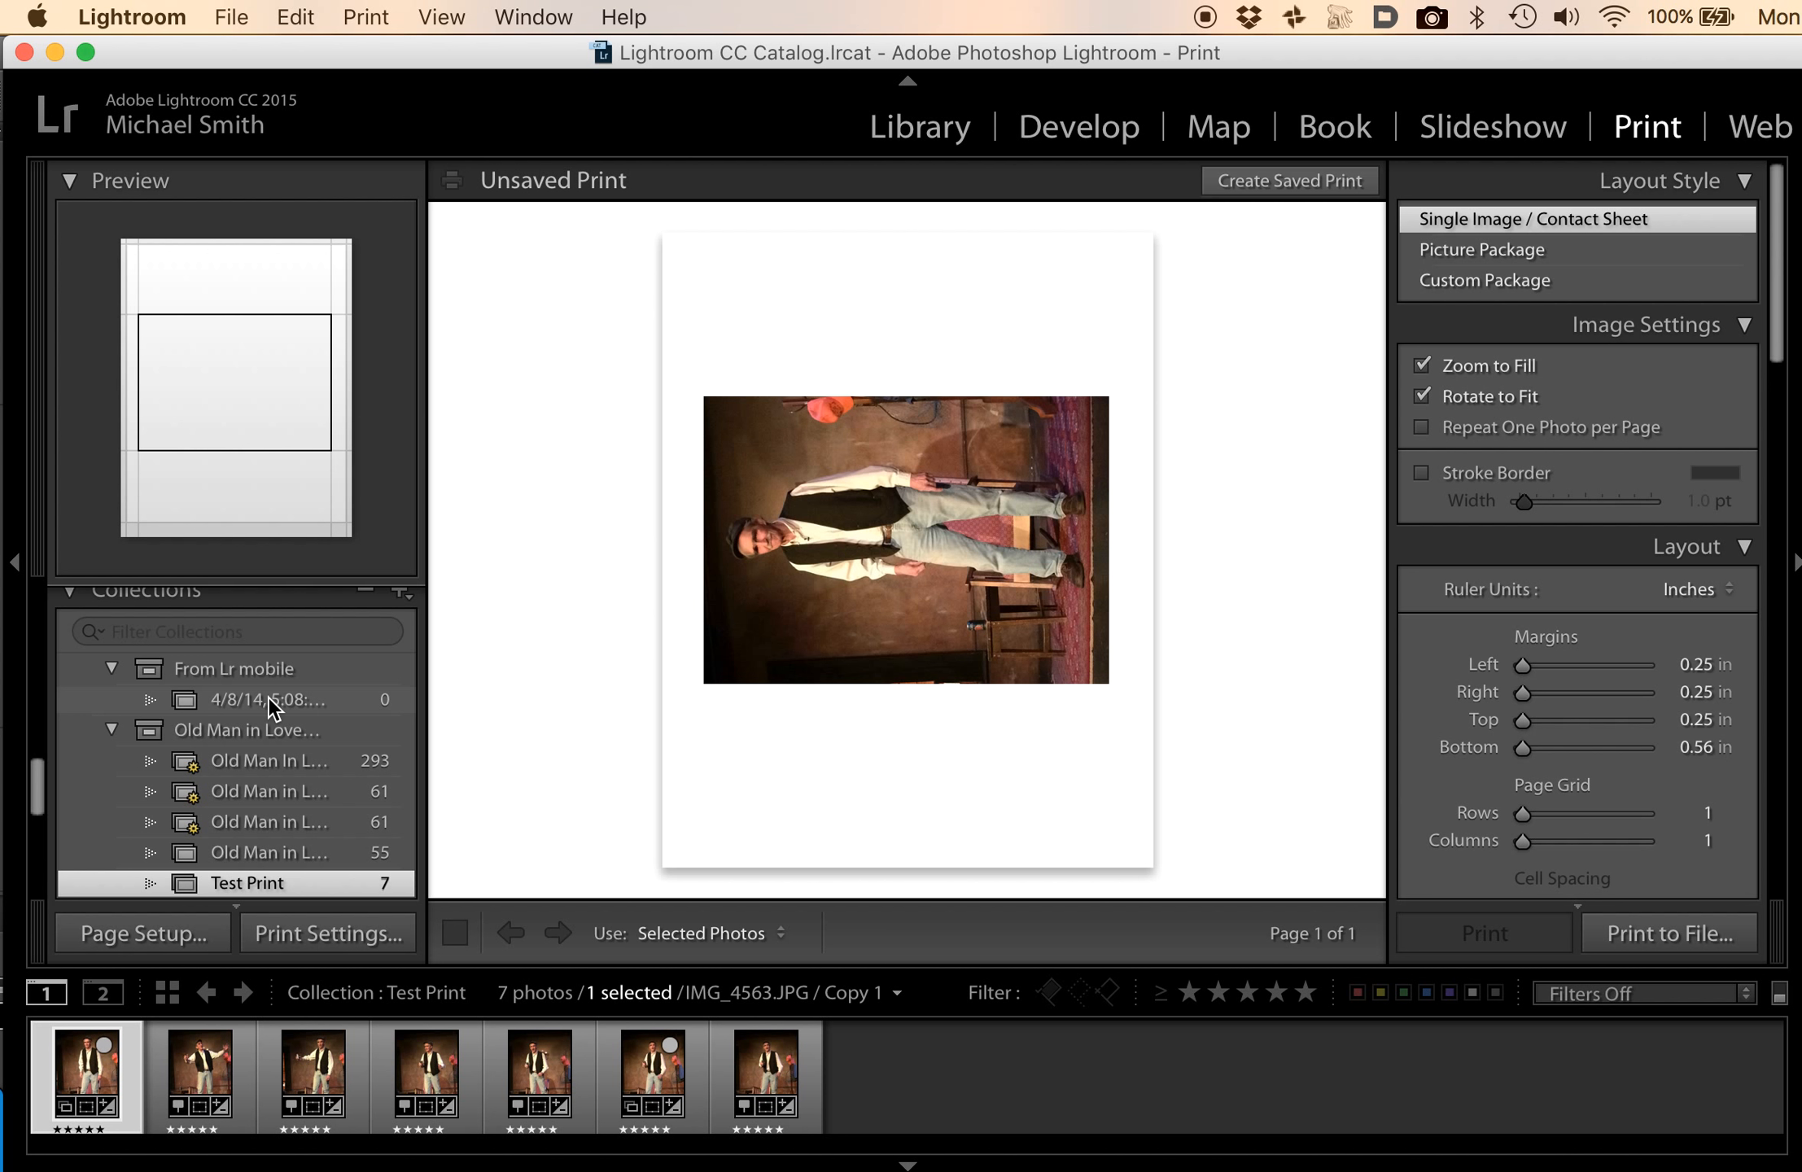
{"action": "scroll", "coordinate": [268, 697], "scroll_direction": "down", "scroll_amount": 1}
{"action": "scroll", "coordinate": [268, 697], "scroll_direction": "up", "scroll_amount": 3}
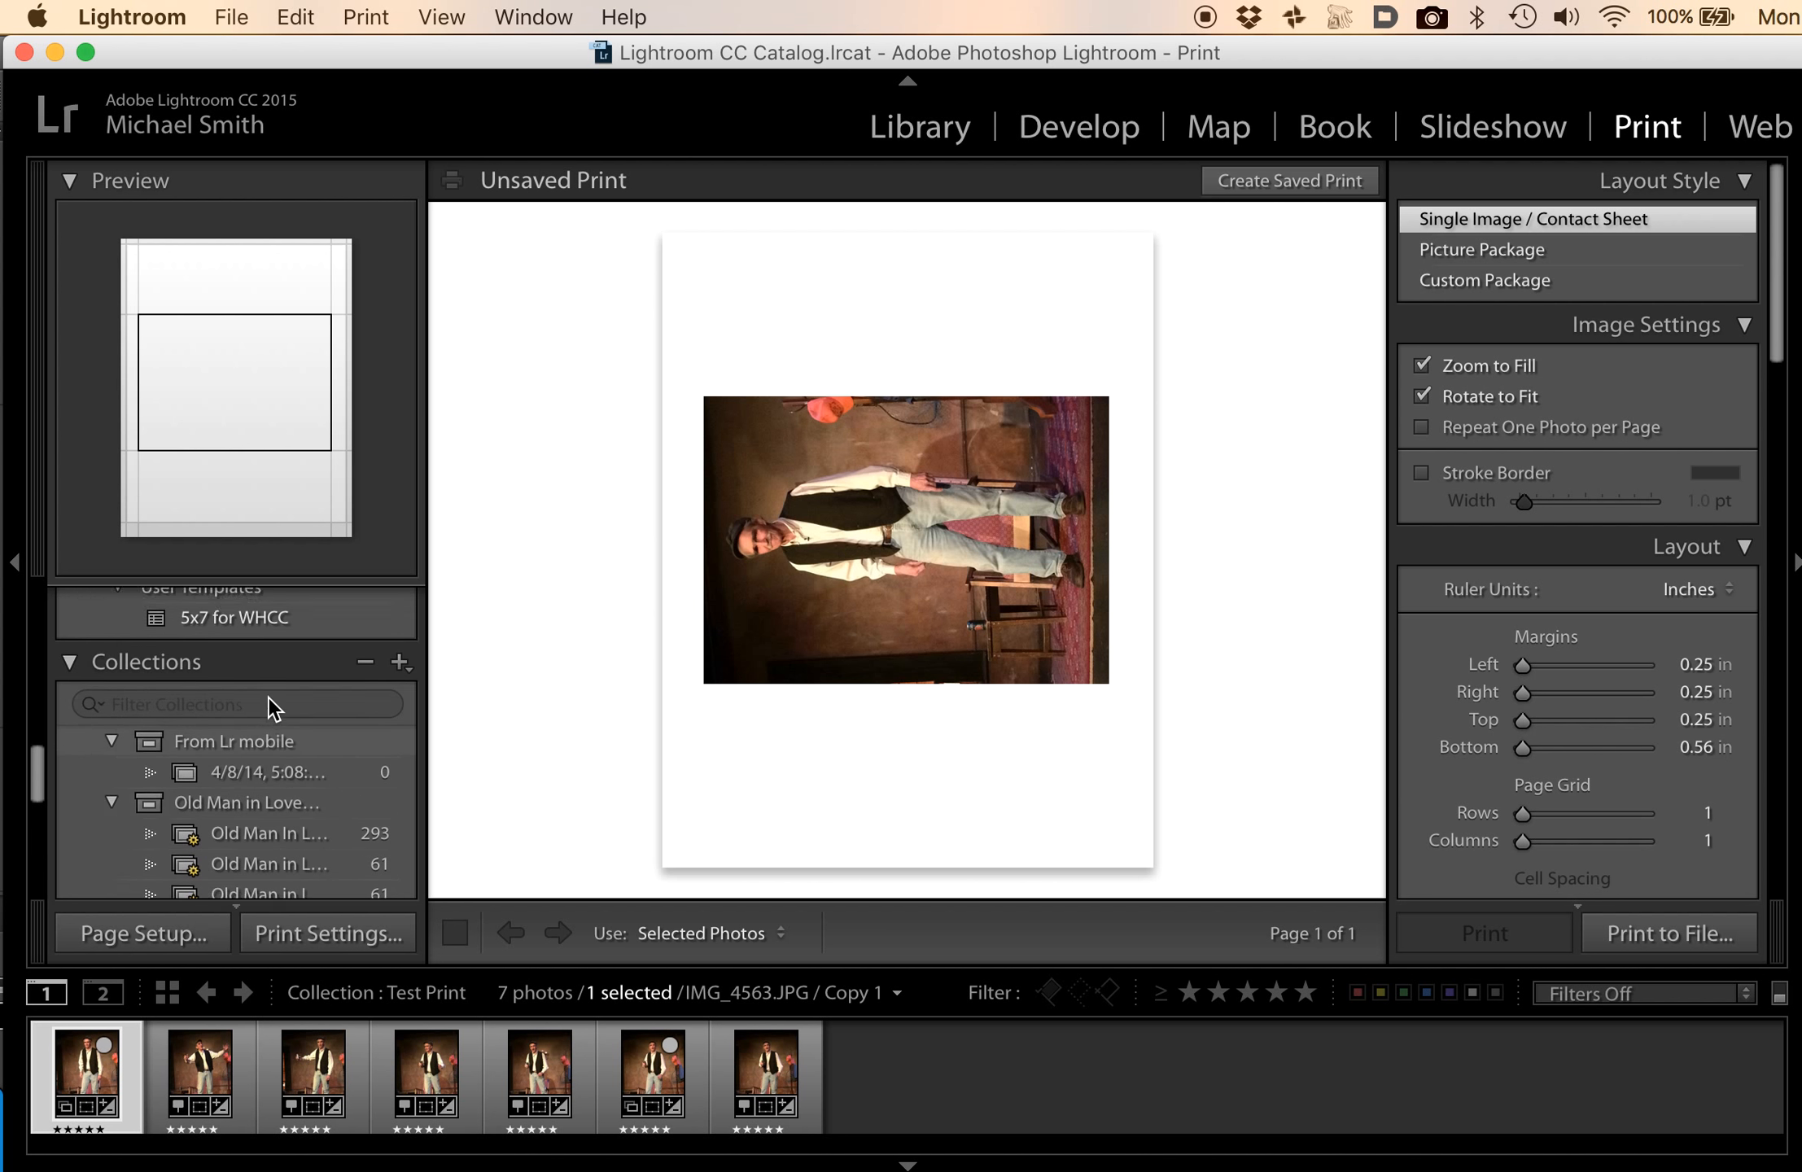
{"action": "left_click", "coordinate": [158, 939]}
{"action": "left_click", "coordinate": [1007, 571]}
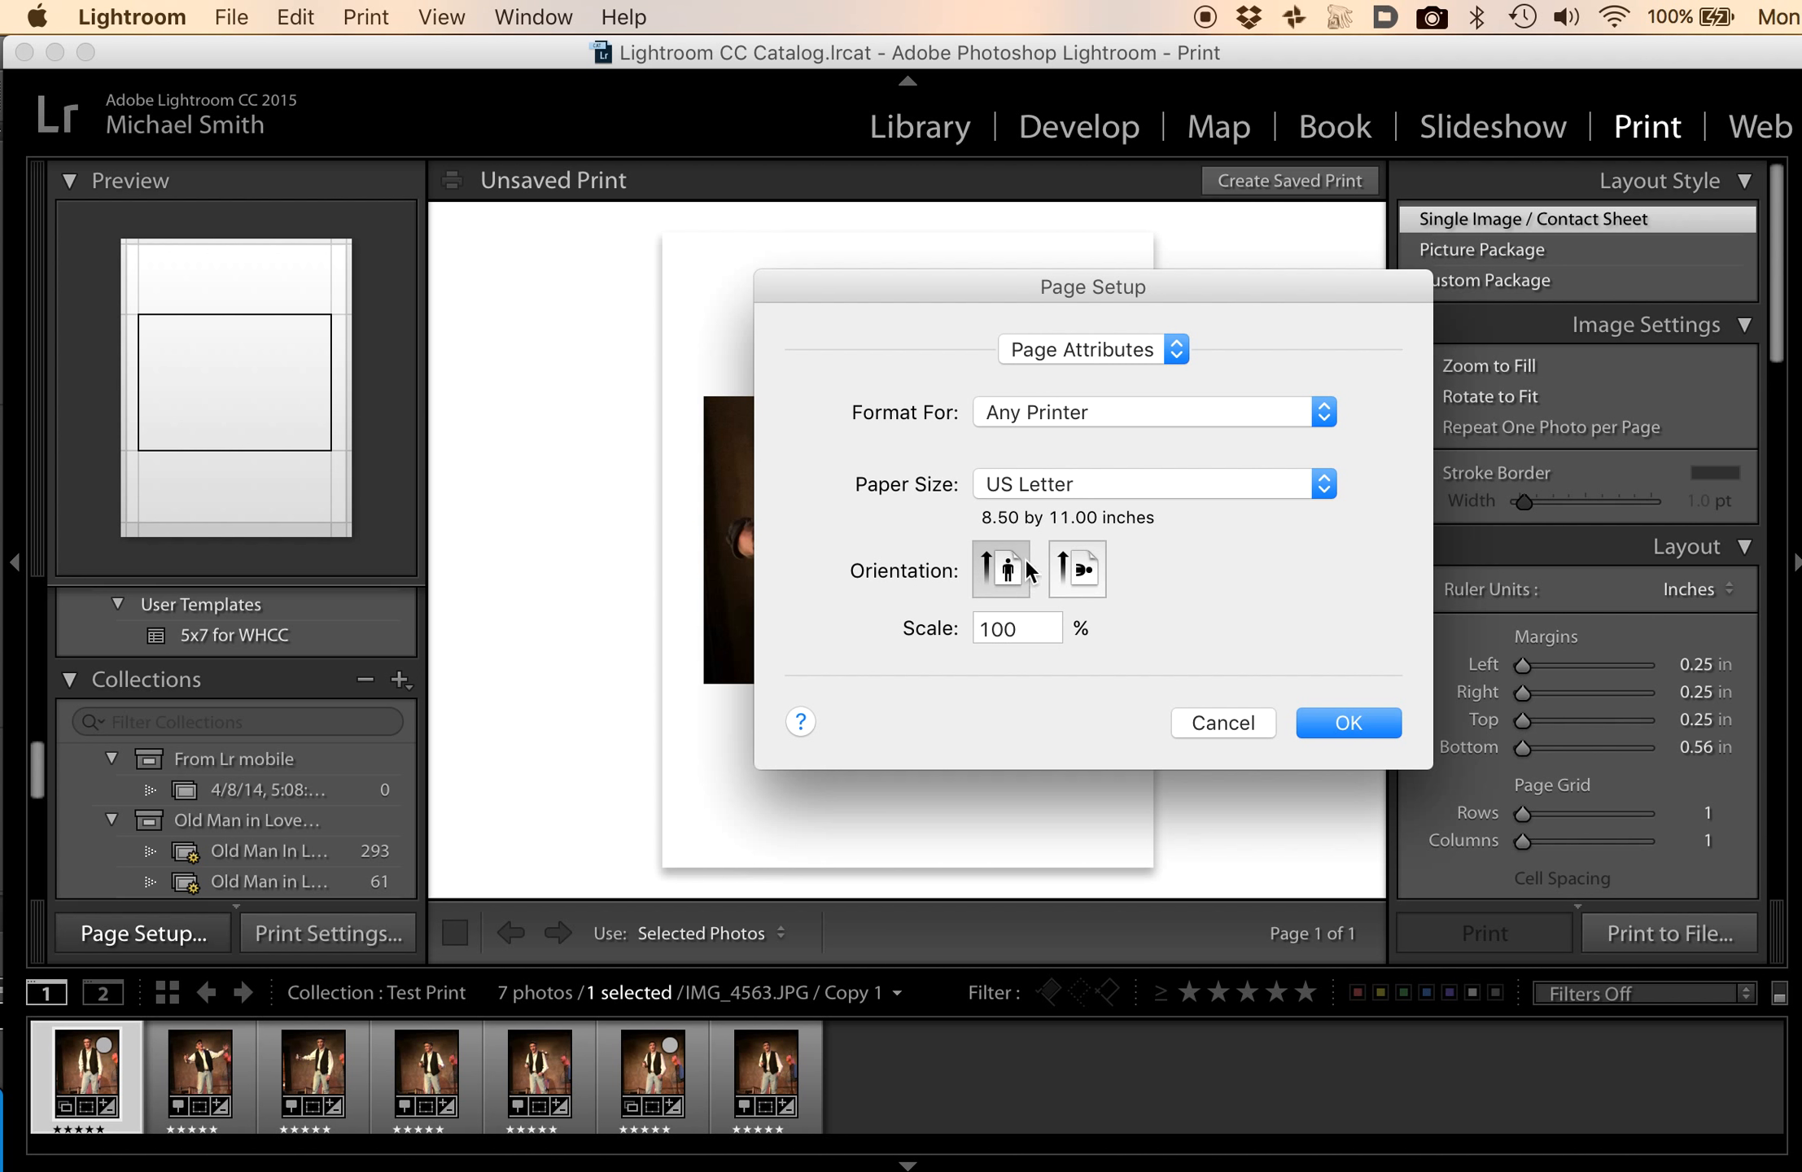
{"action": "left_click", "coordinate": [1088, 482]}
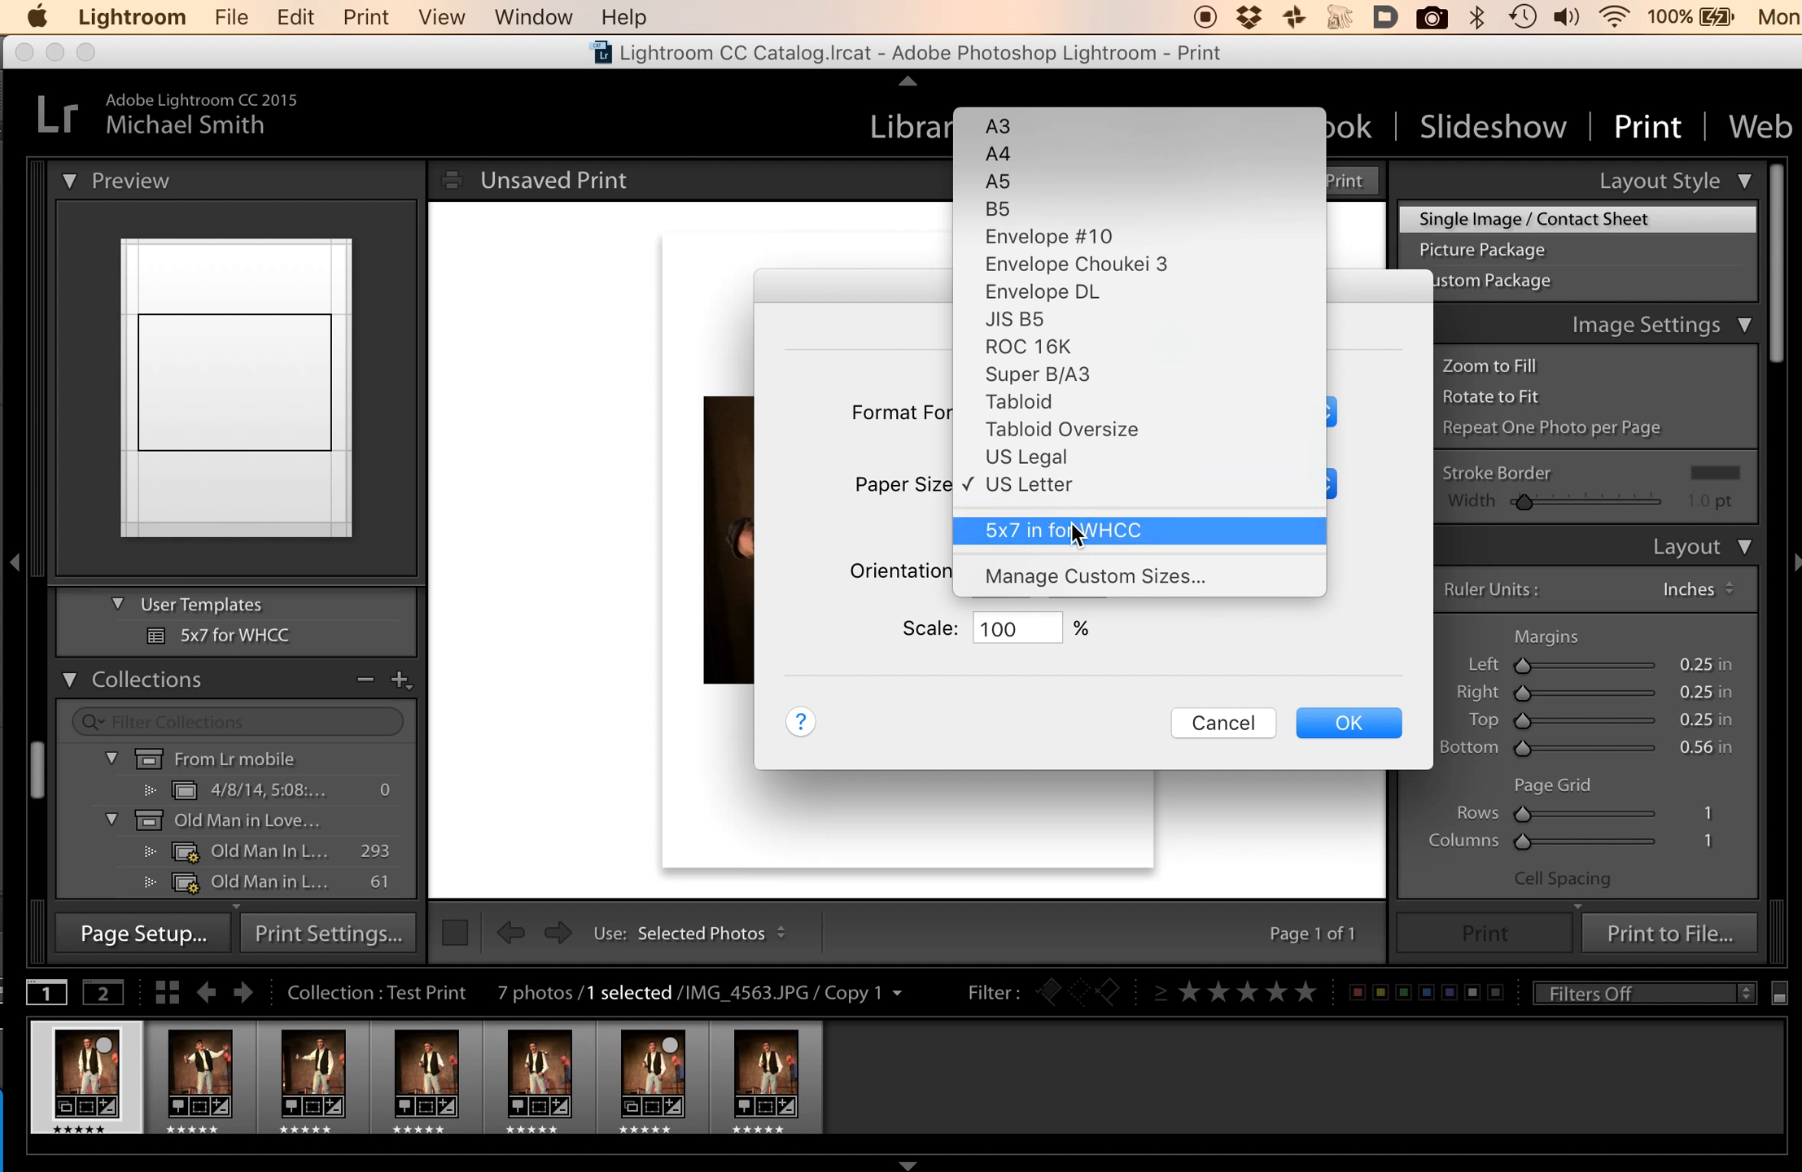
{"action": "left_click", "coordinate": [1043, 581]}
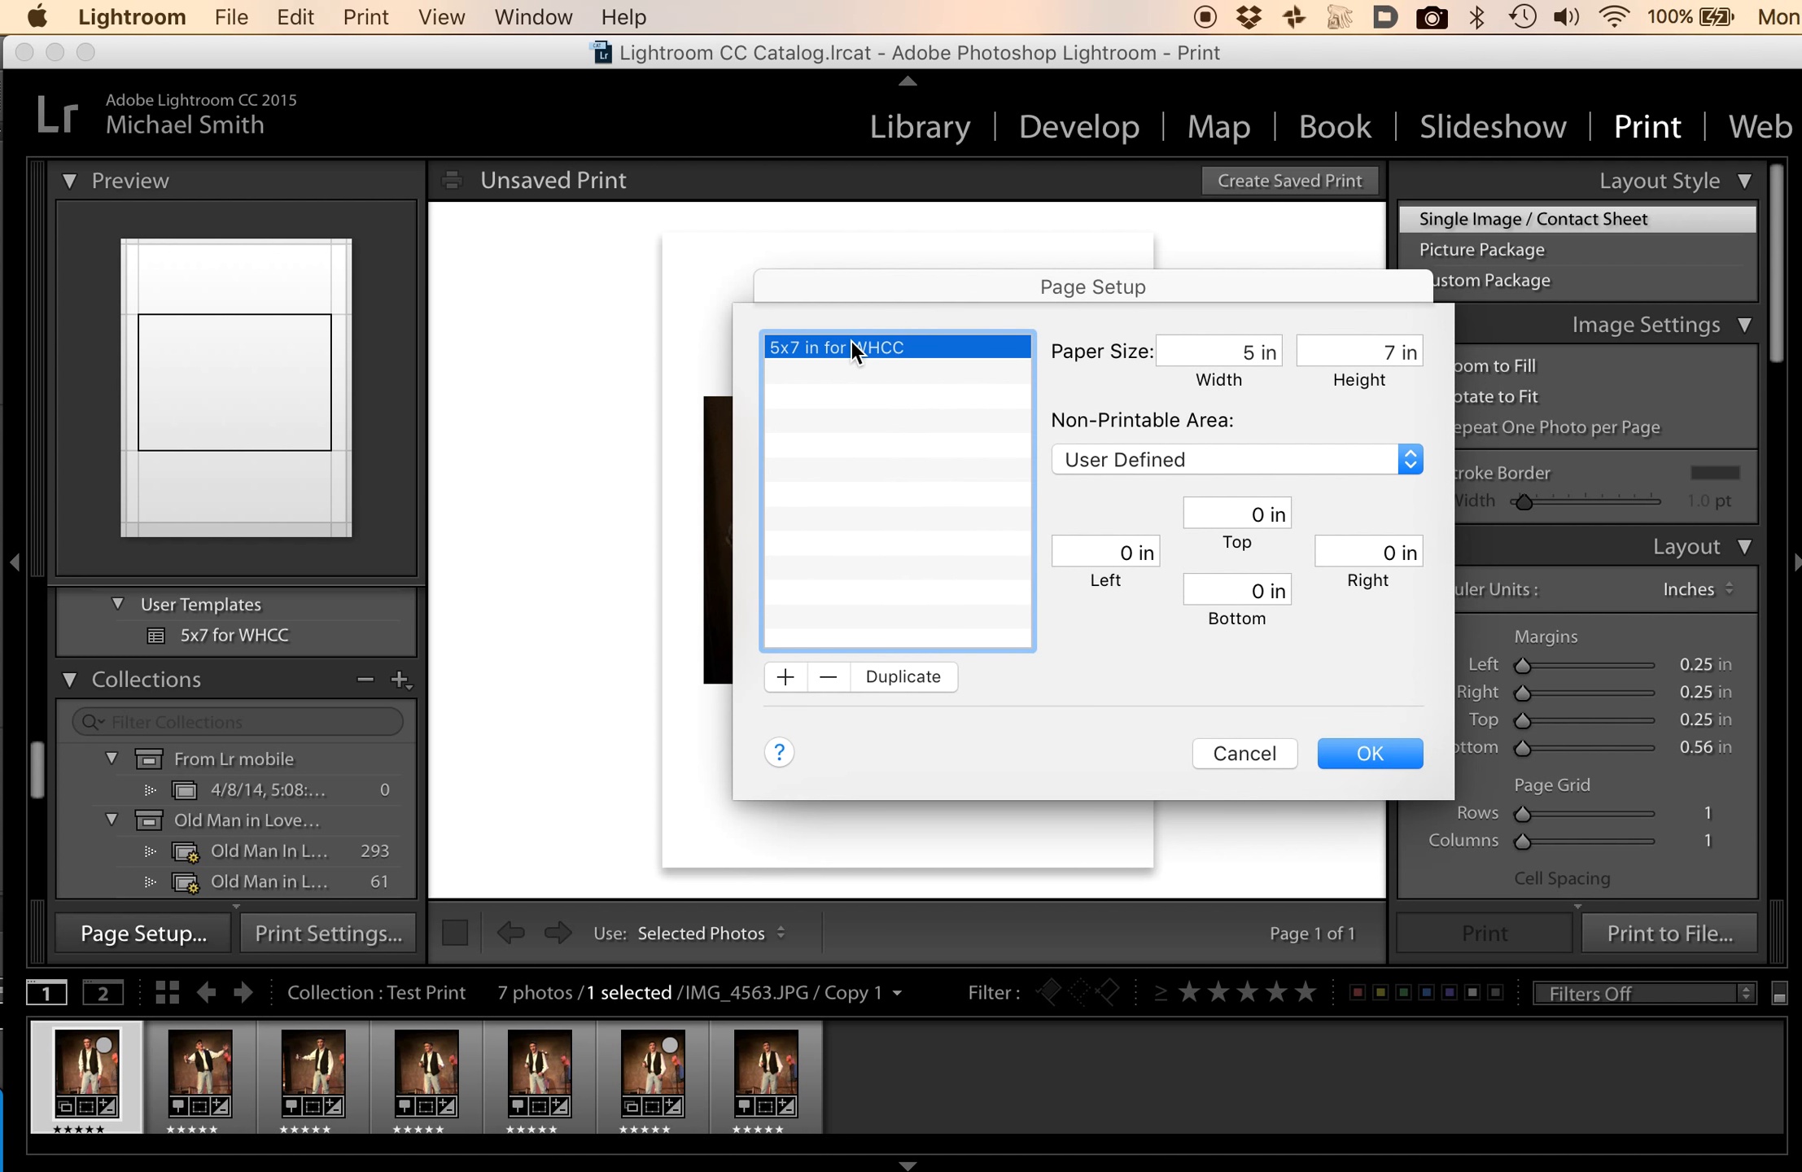
{"action": "left_click", "coordinate": [781, 677]}
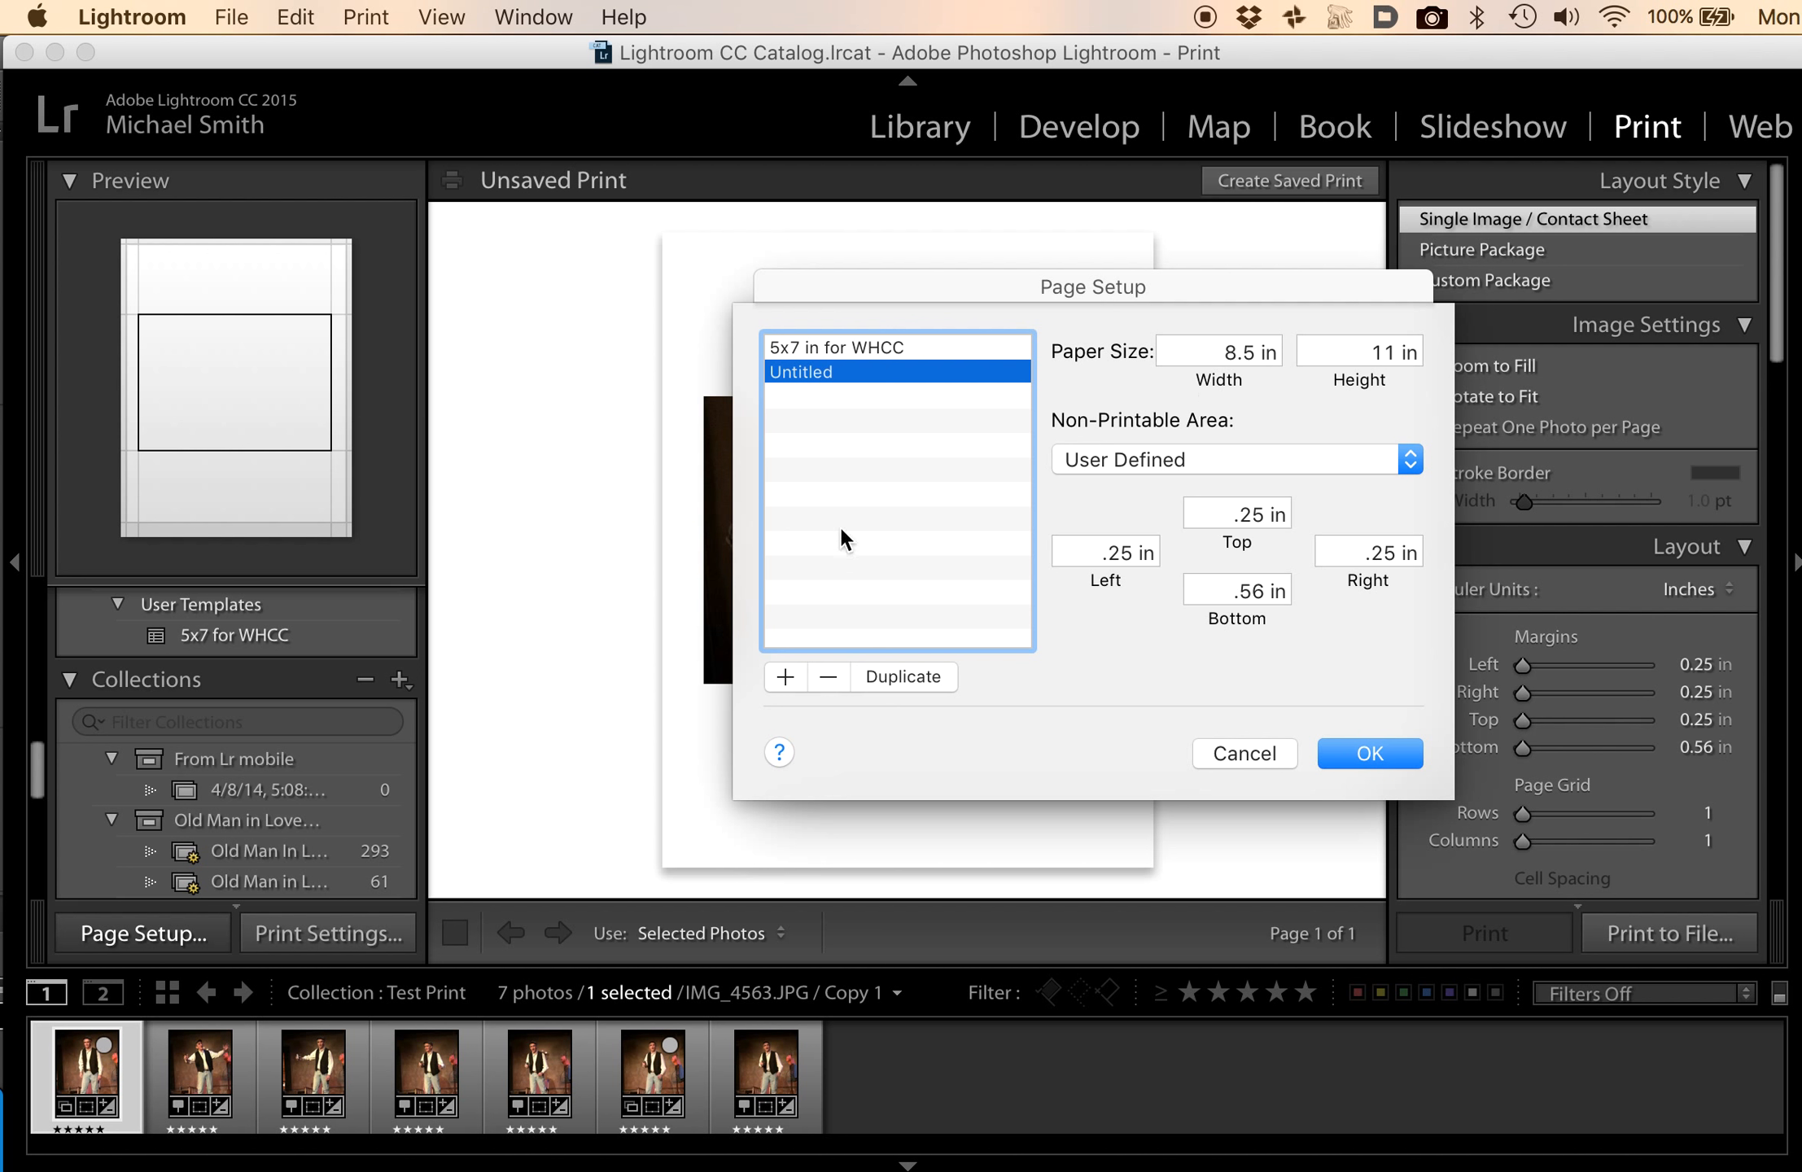
{"action": "double_click", "coordinate": [810, 373]}
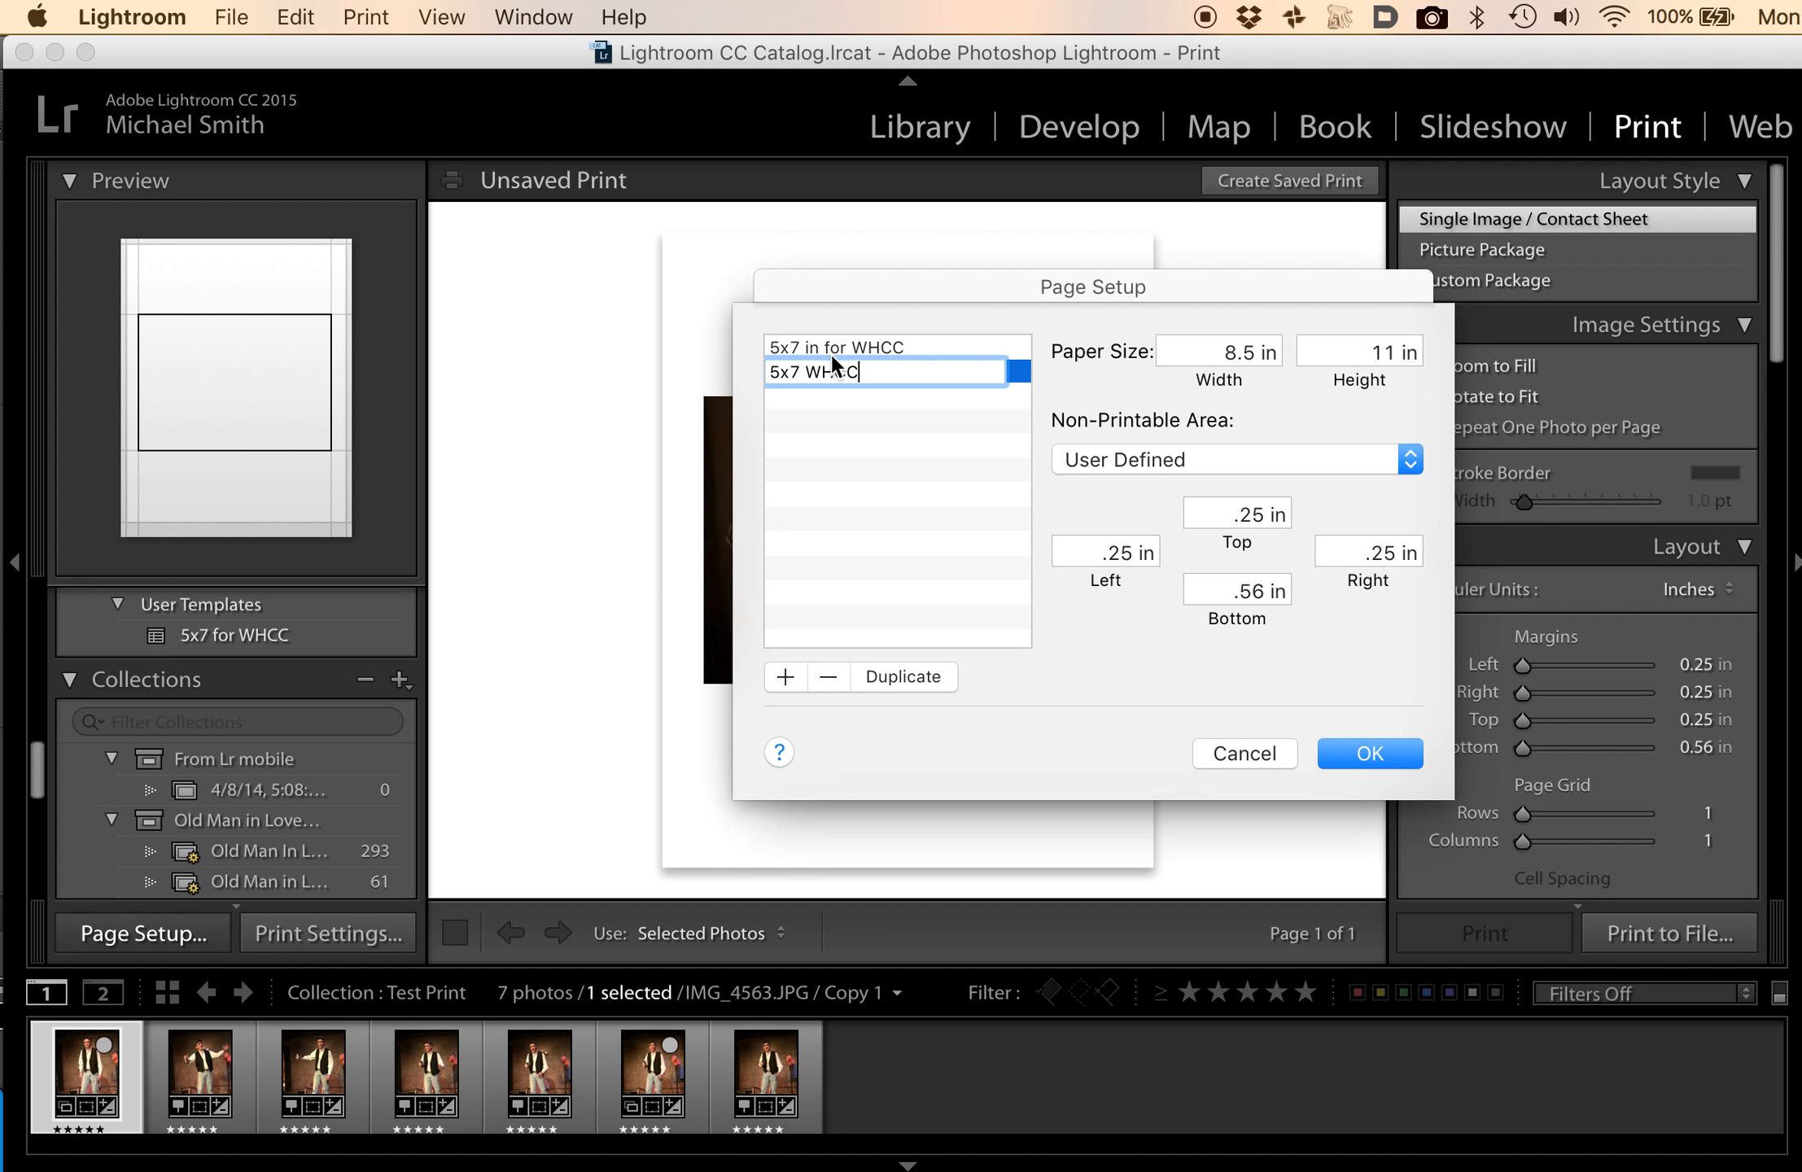
Set the 5x7 WHCC paper size to 5 in wide and 7 in high.
{"action": "left_click_drag", "start_coordinate": [1227, 351], "coordinate": [1274, 354]}
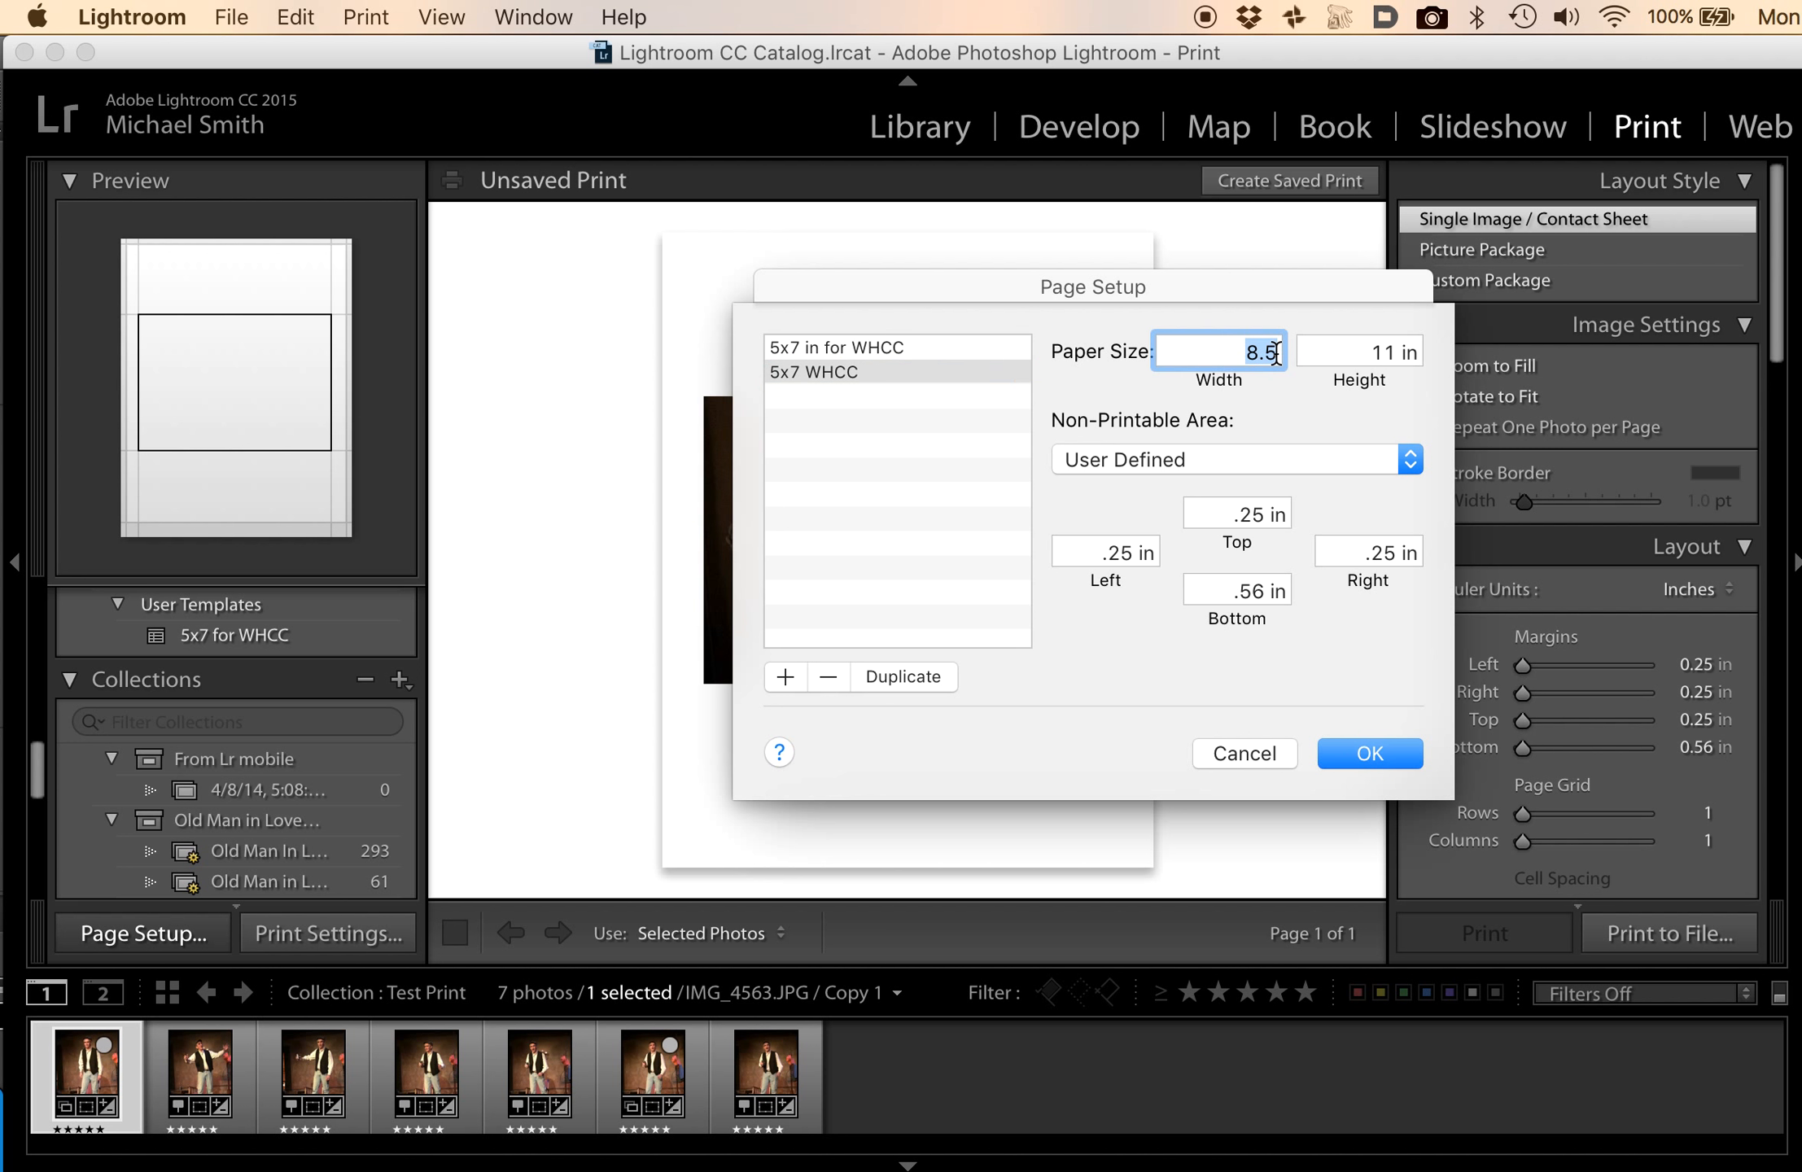
{"action": "type", "text": "5"}
{"action": "key", "text": "Tab"}
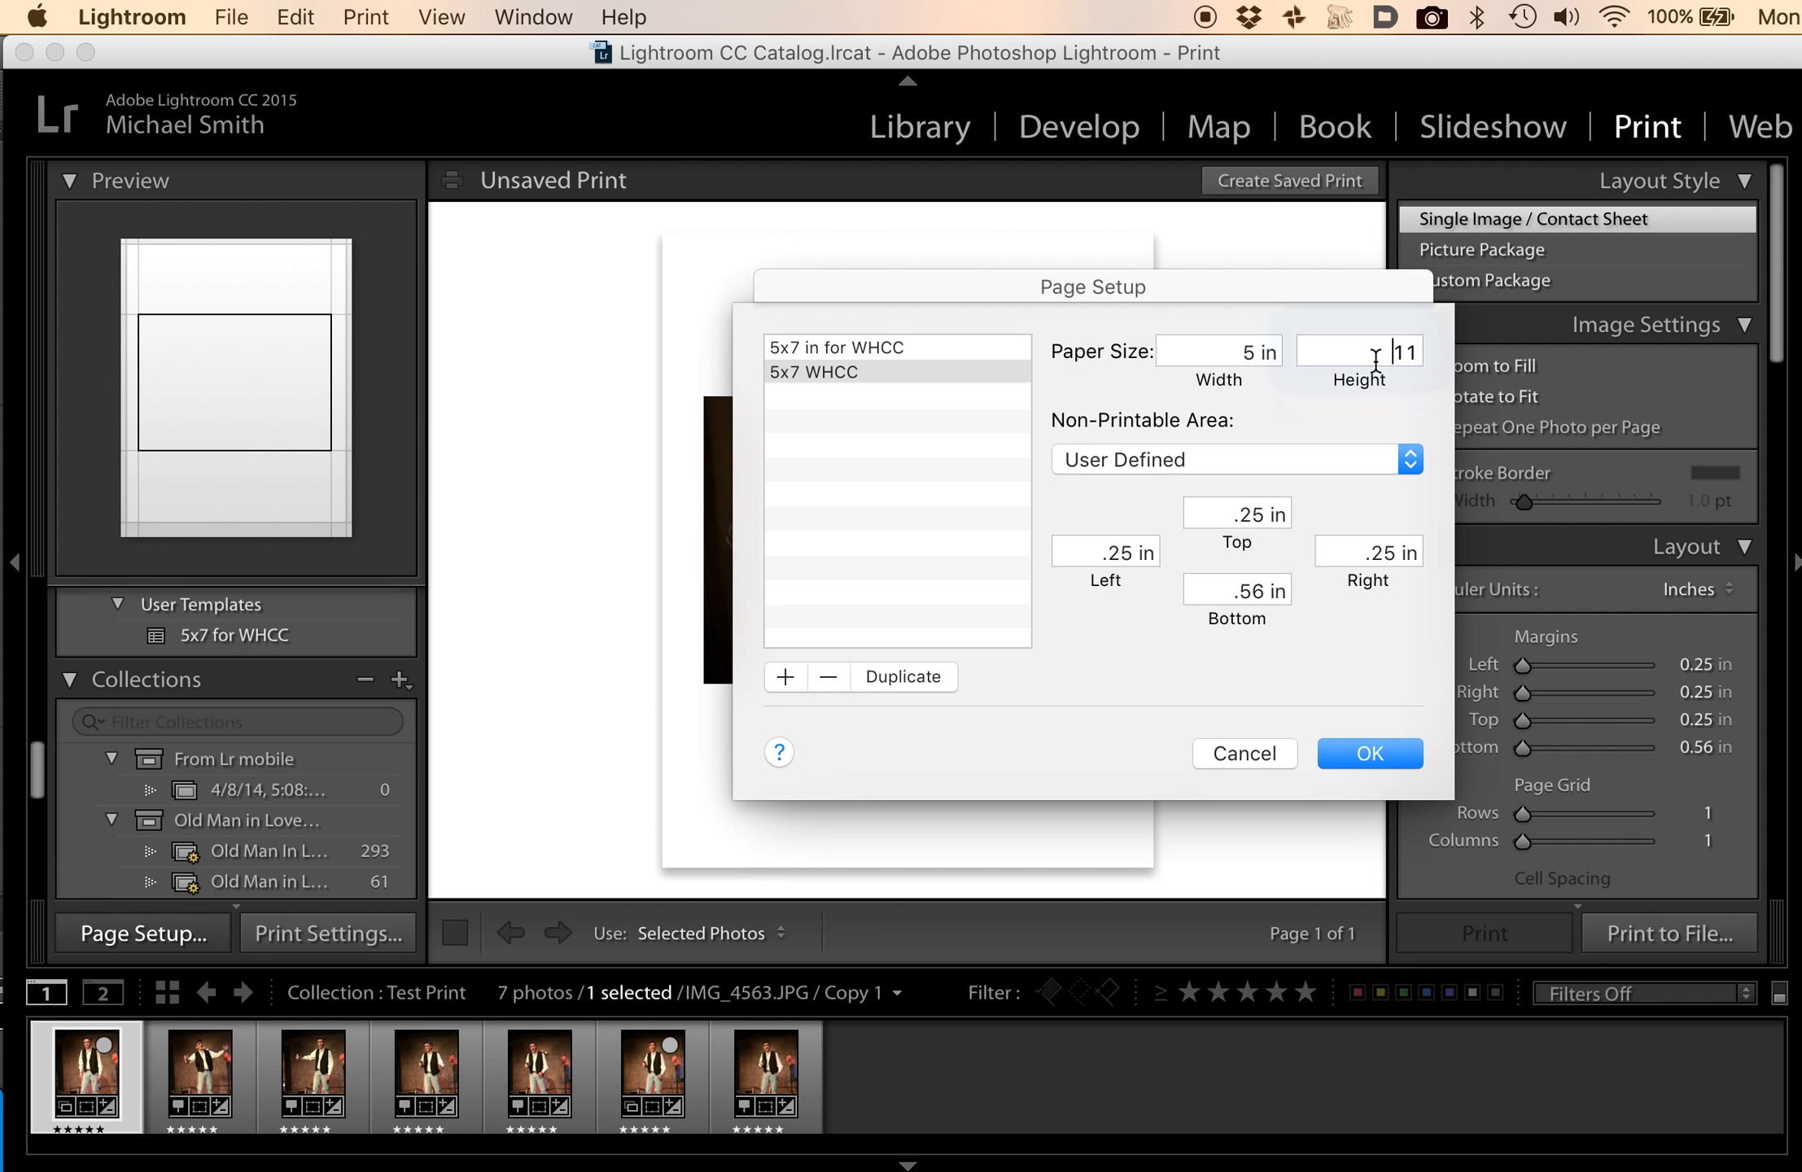
{"action": "type", "text": "7"}
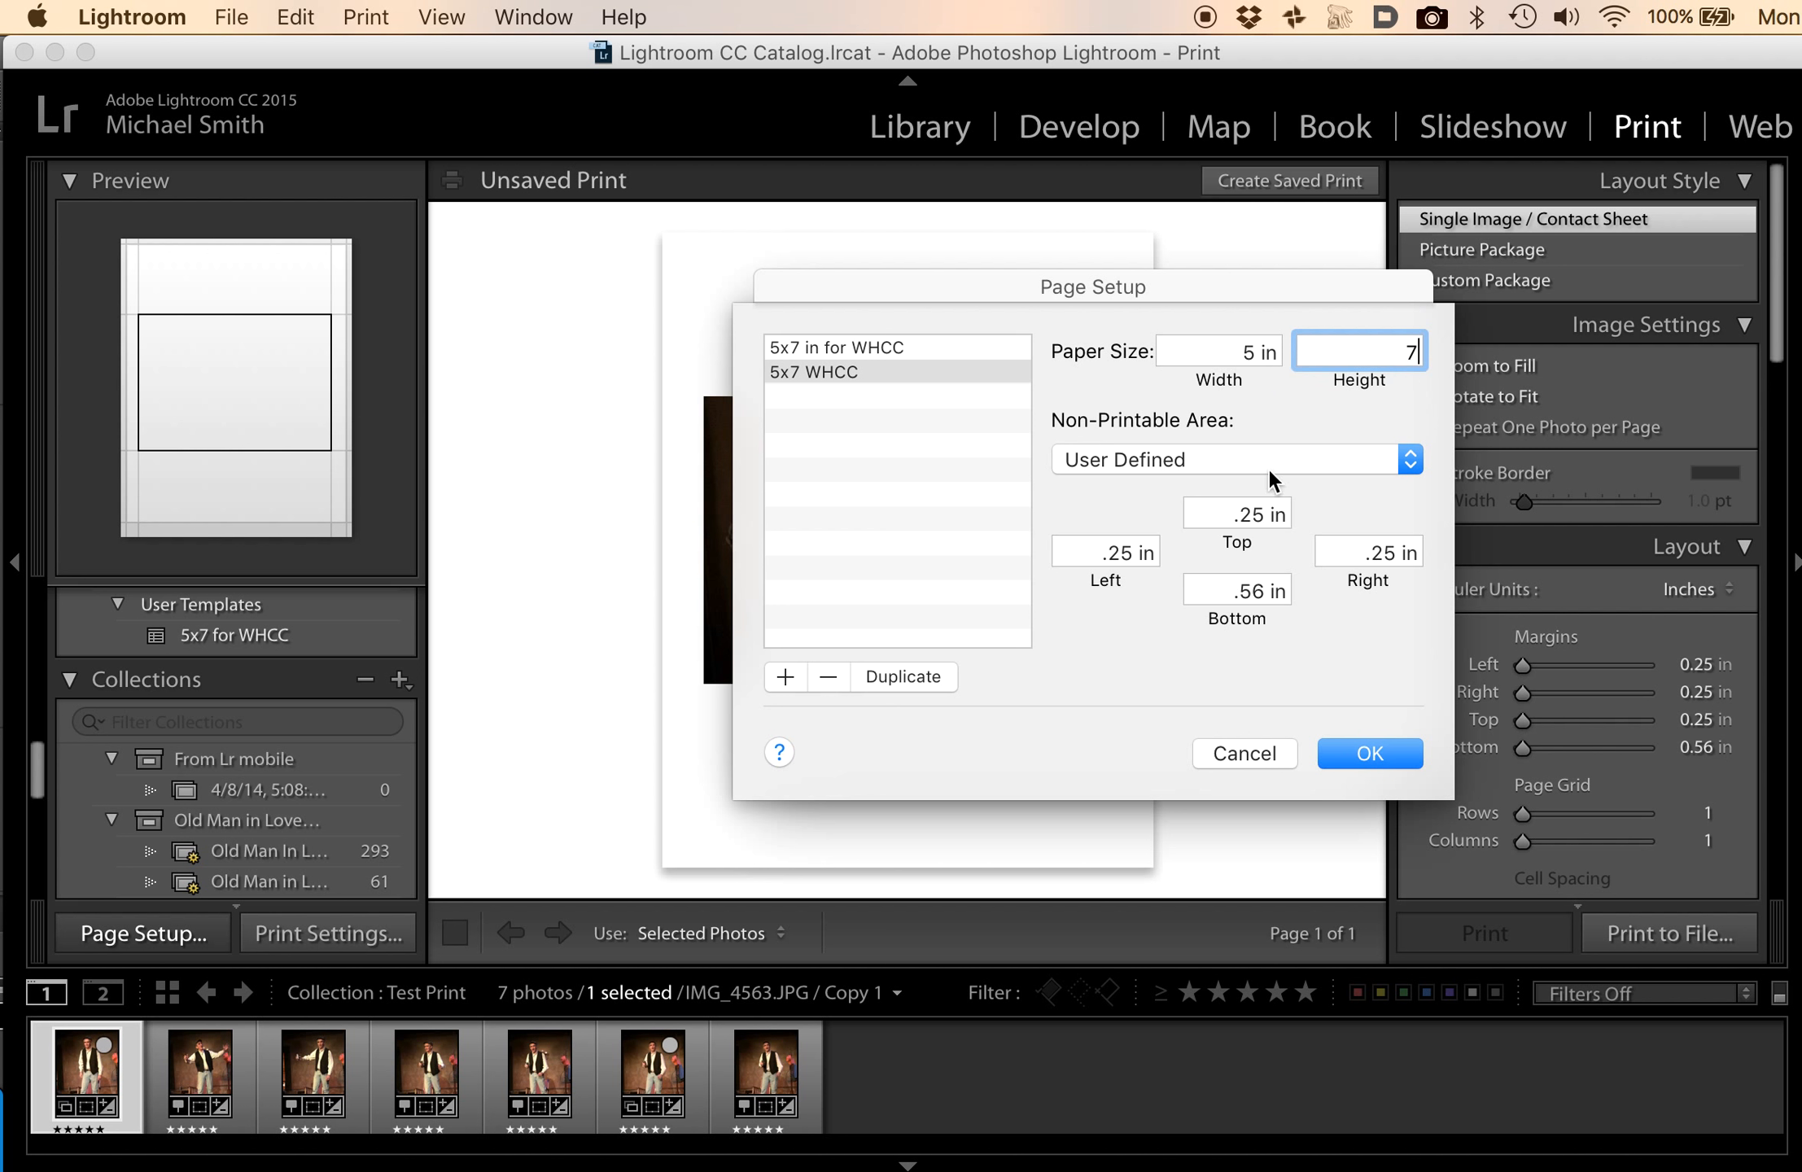
Set all four non-printable margins of the custom paper to 0 in and apply the 5x7 WHCC page setup.
{"action": "left_click", "coordinate": [1264, 514]}
{"action": "left_click_drag", "start_coordinate": [1264, 515], "coordinate": [1351, 521]}
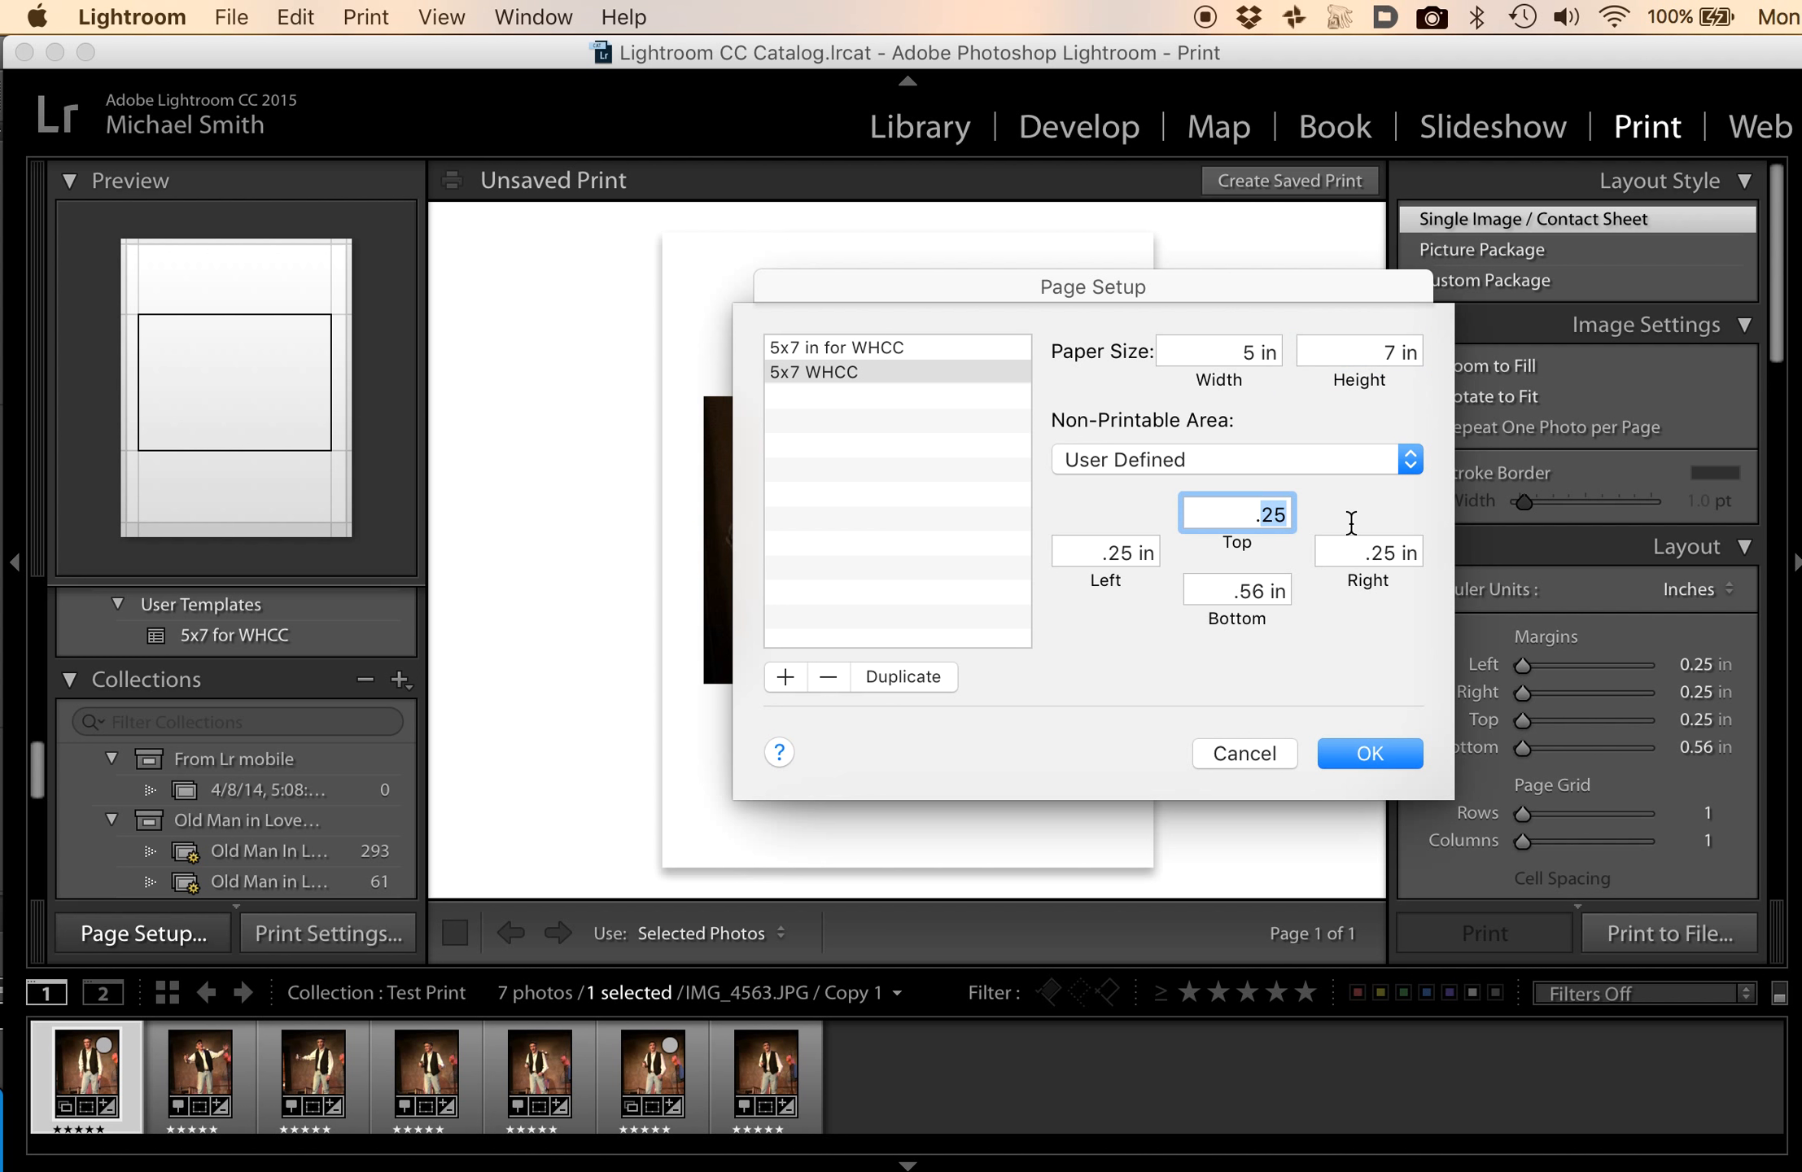
{"action": "key", "text": "BackSpace"}
{"action": "left_click", "coordinate": [1375, 555]}
{"action": "left_click_drag", "start_coordinate": [1372, 552], "coordinate": [1443, 547]}
{"action": "type", "text": "0"}
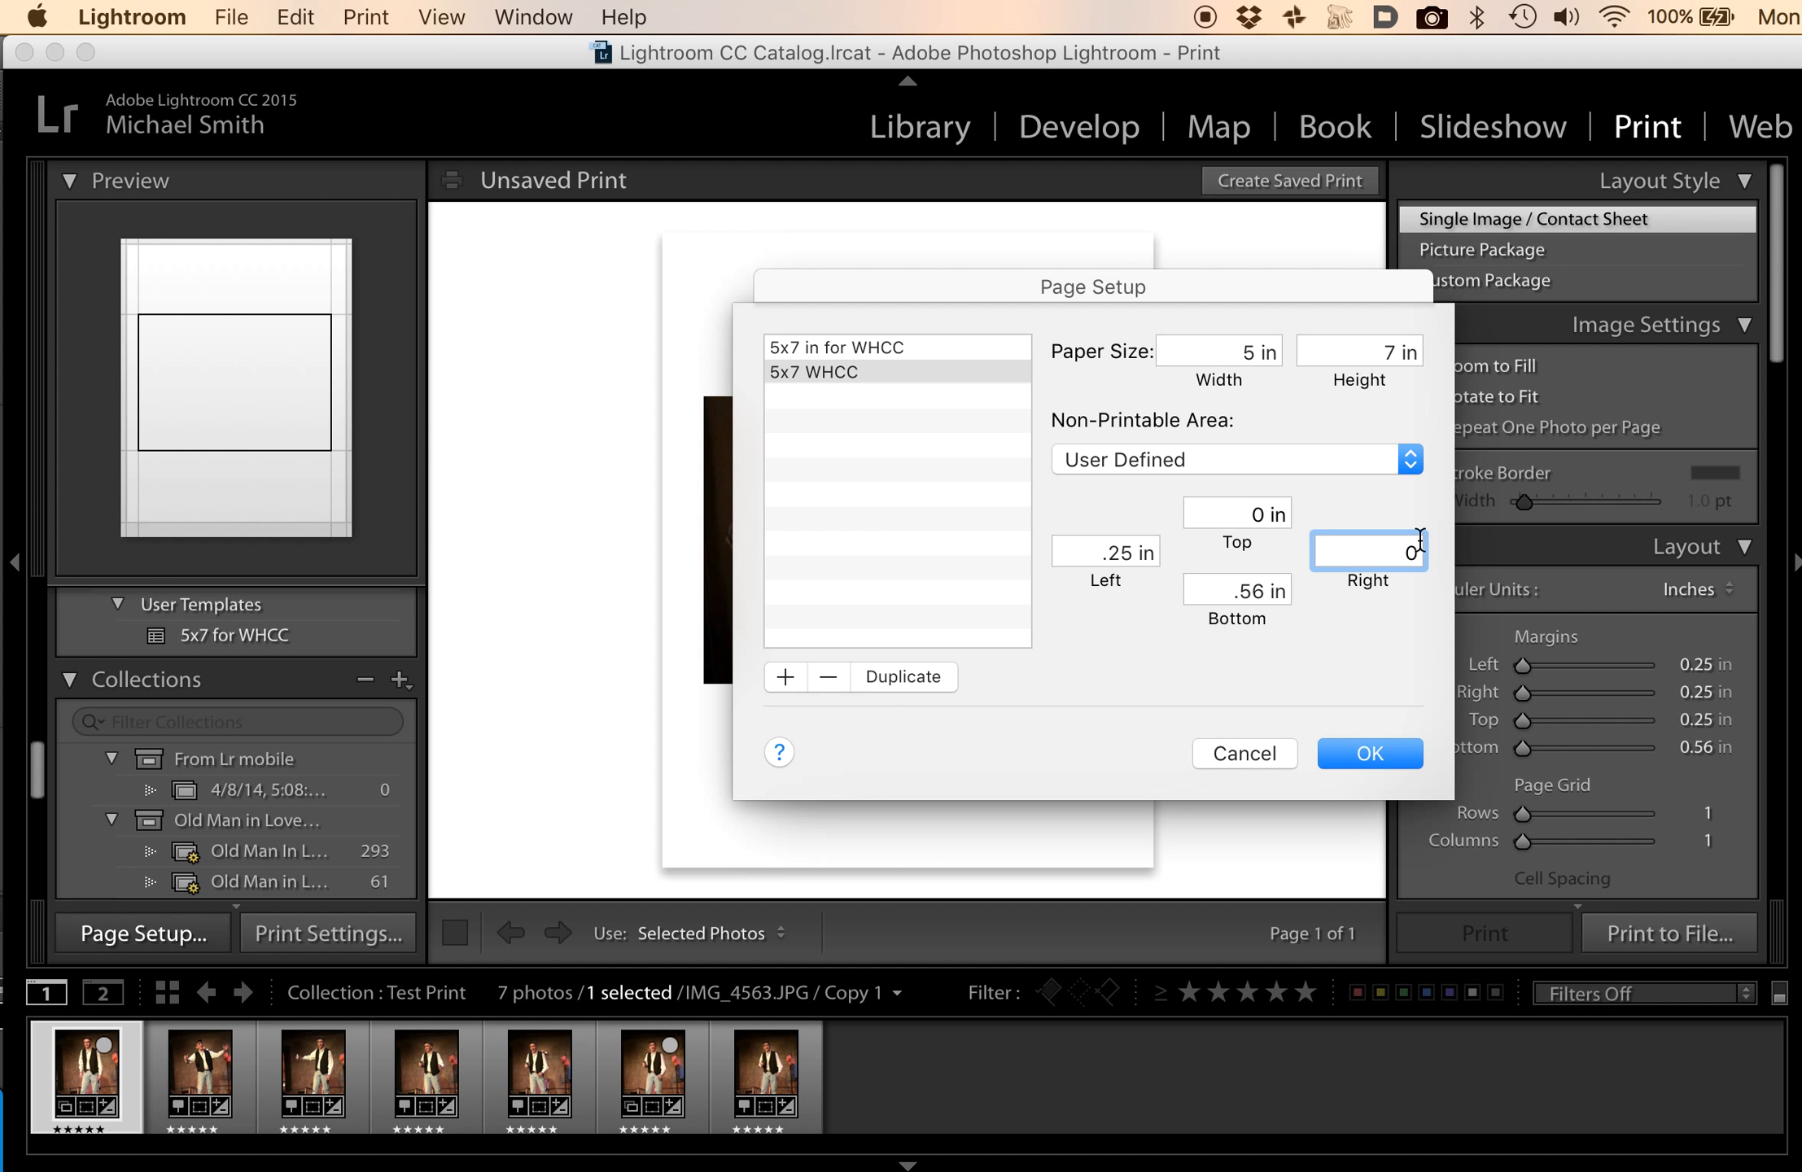
{"action": "left_click_drag", "start_coordinate": [1232, 596], "coordinate": [1350, 592]}
{"action": "type", "text": "0"}
{"action": "left_click_drag", "start_coordinate": [1102, 551], "coordinate": [1213, 551]}
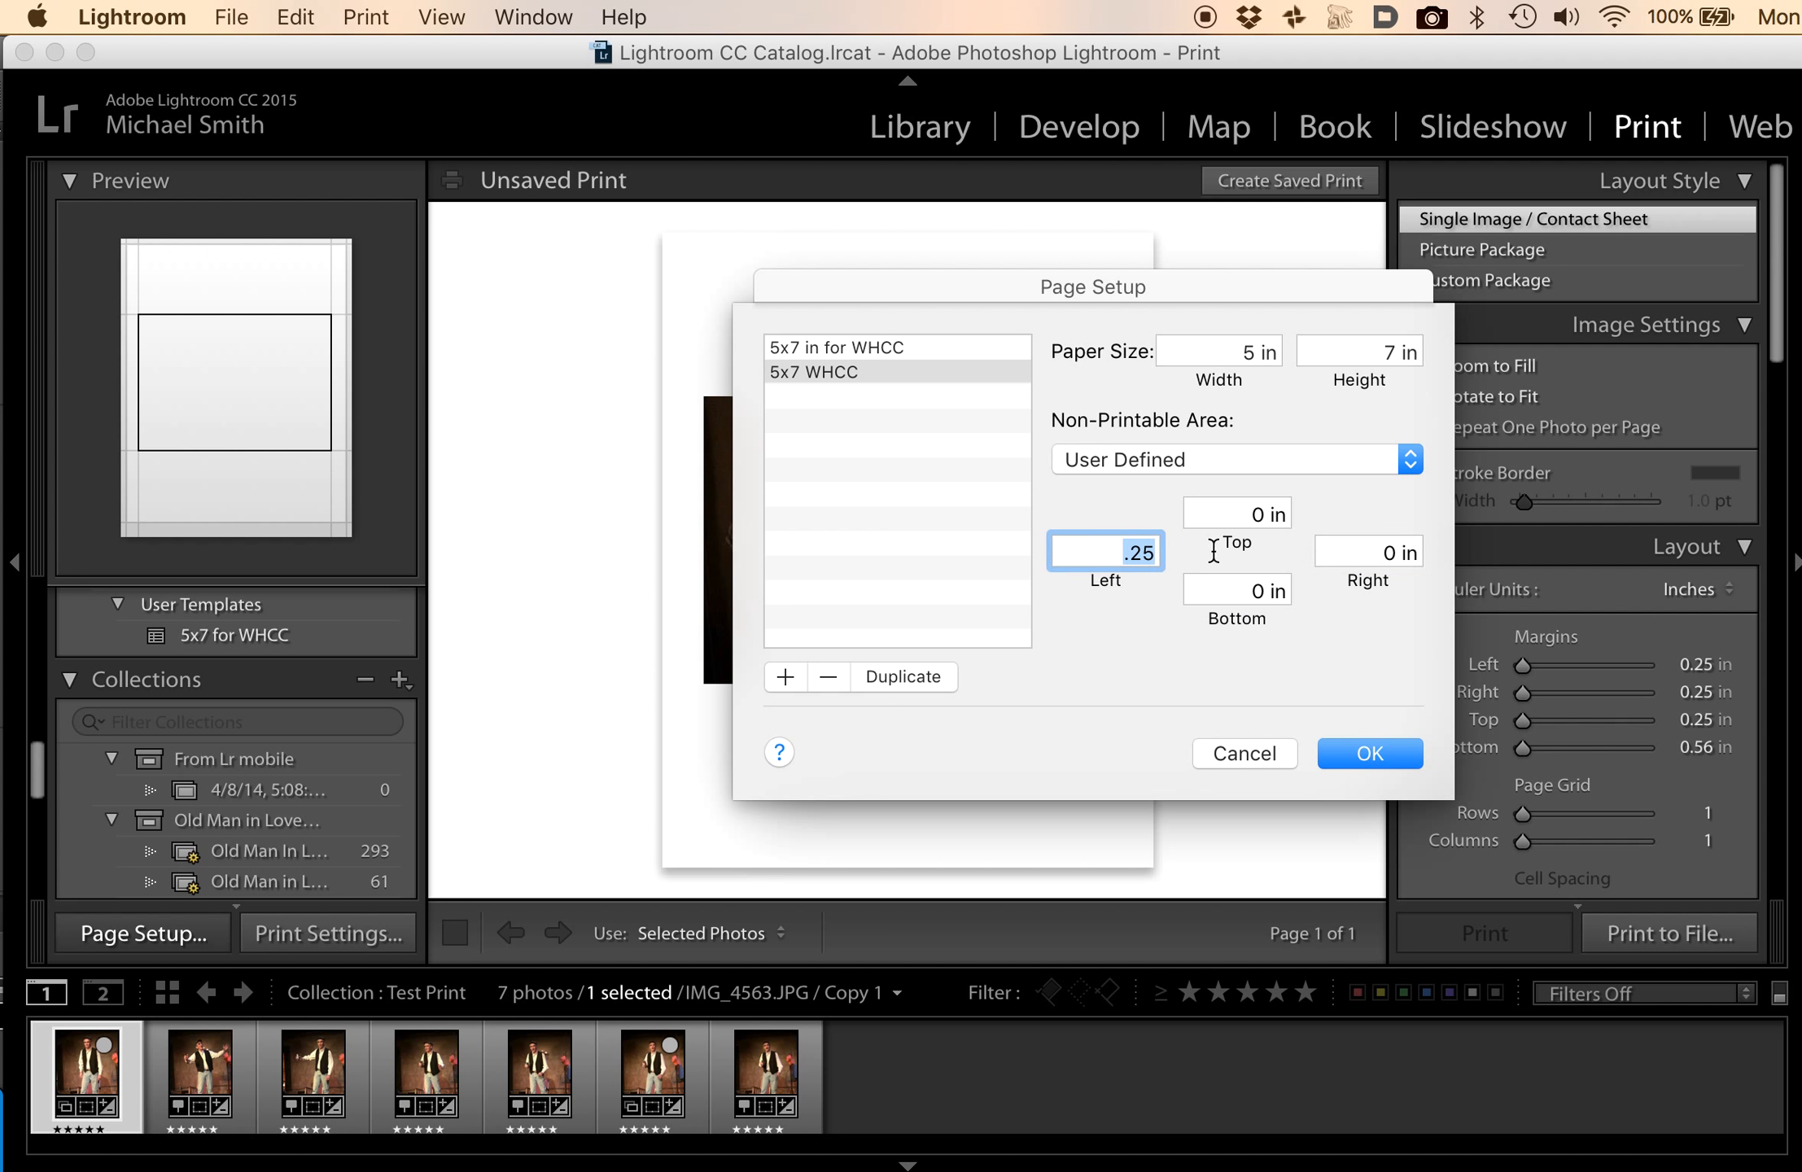
{"action": "type", "text": "0"}
{"action": "left_click", "coordinate": [1367, 760]}
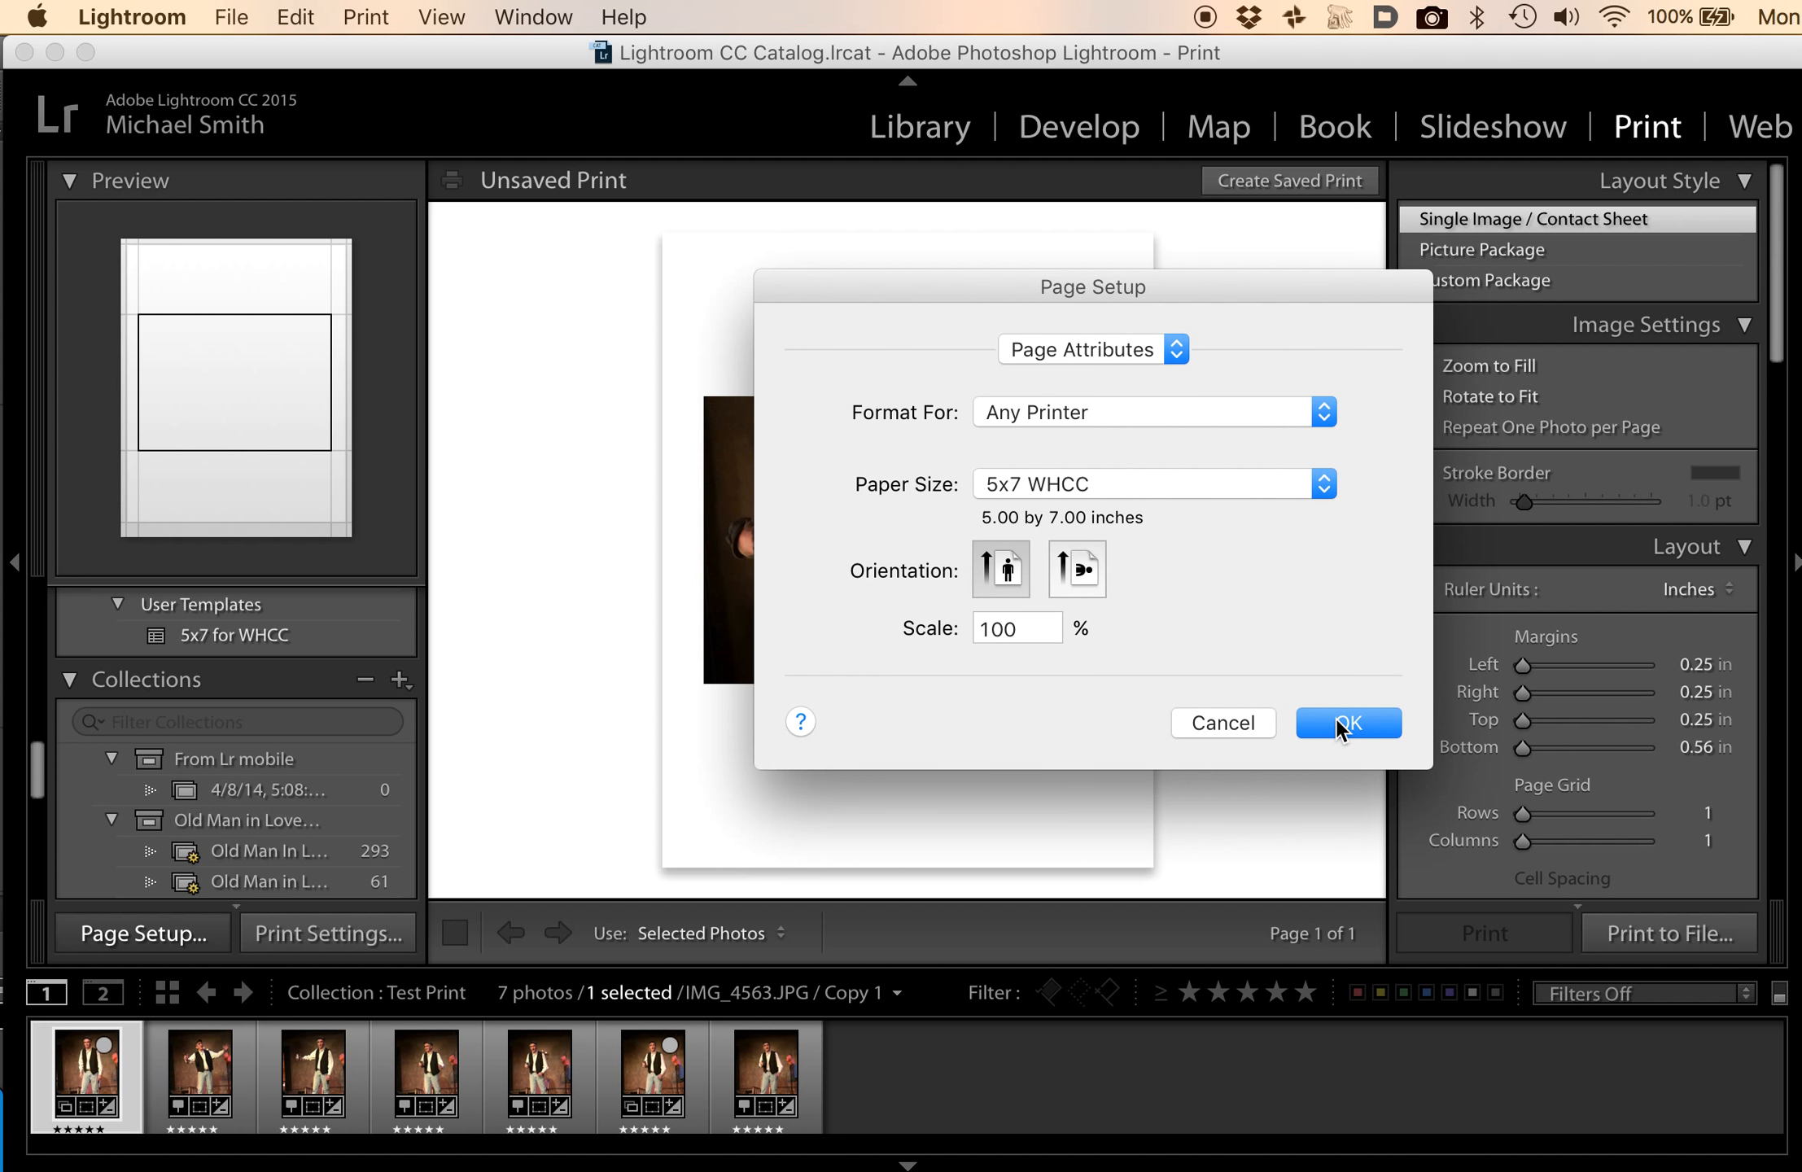
{"action": "left_click", "coordinate": [1336, 717]}
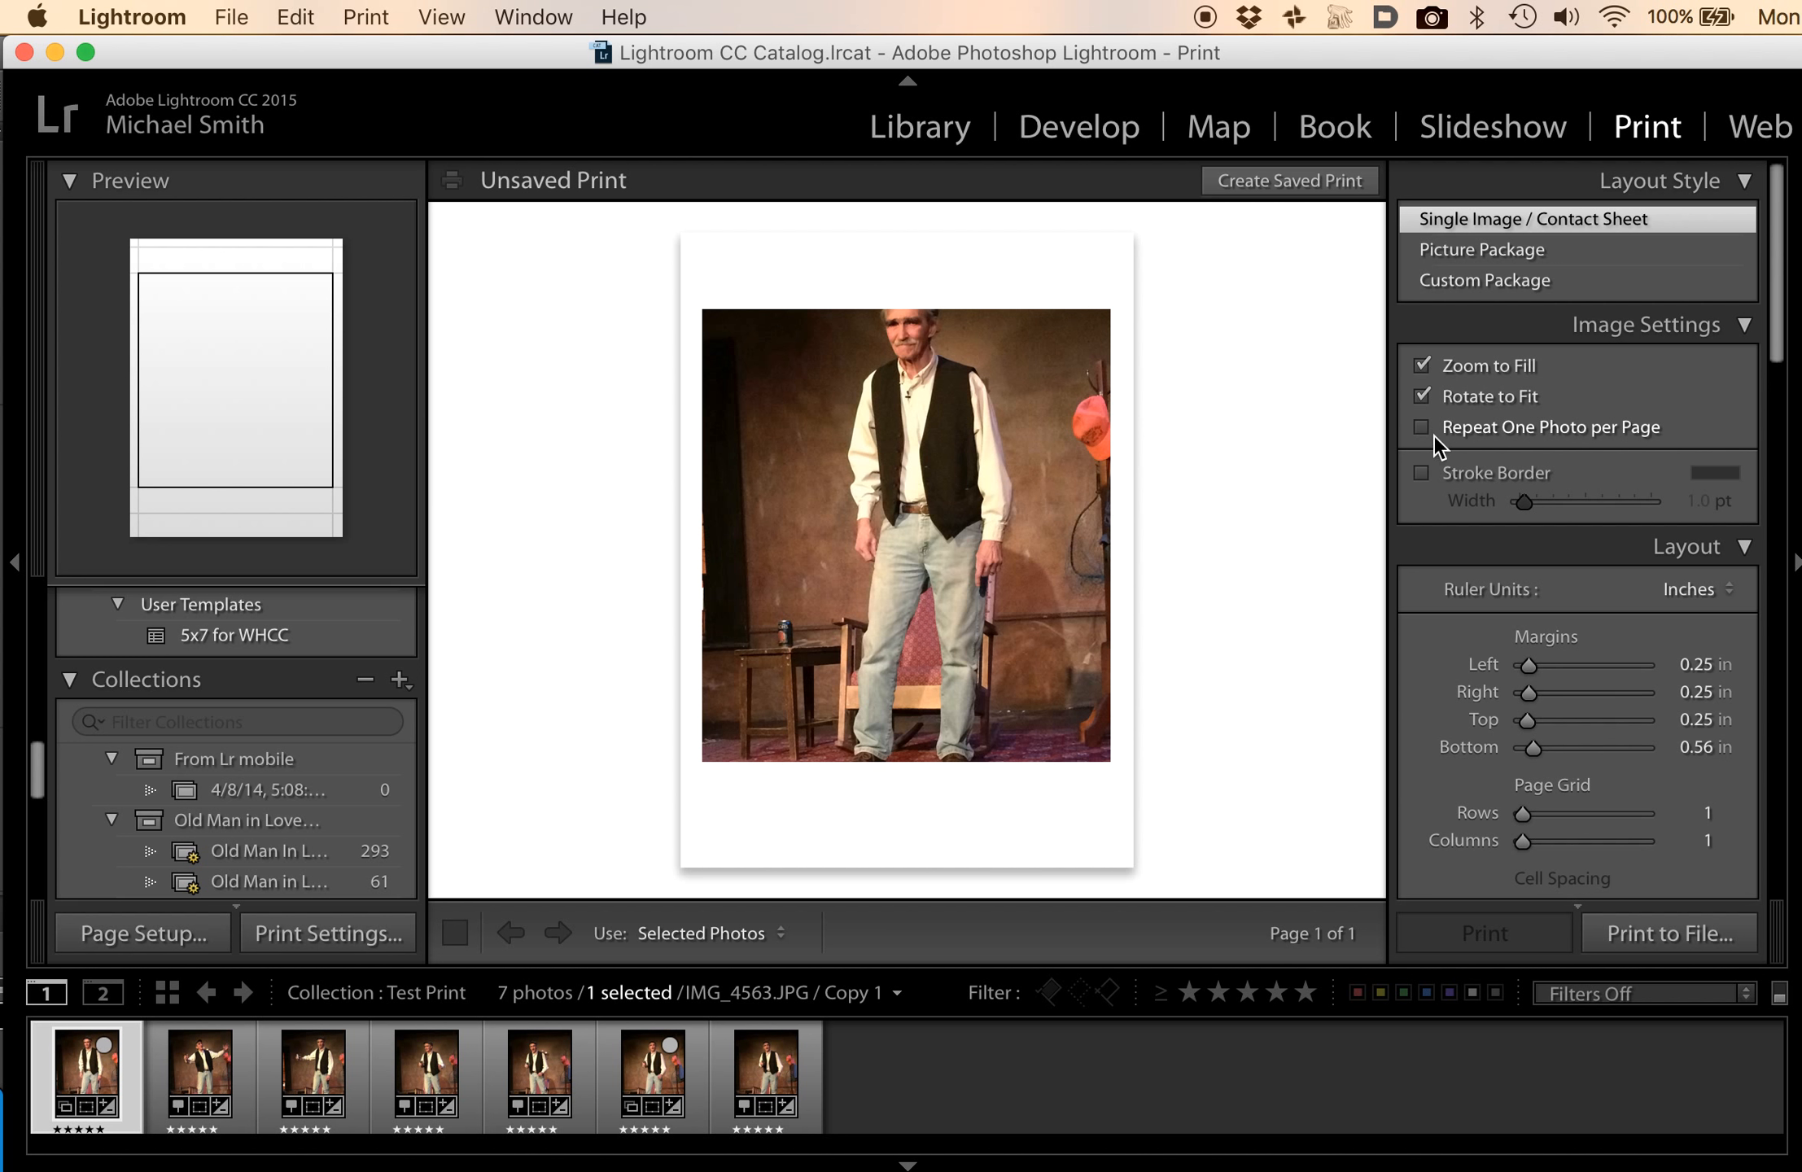
Turn off Zoom to Fill and Rotate to Fit for the print.
{"action": "scroll", "coordinate": [1564, 219], "scroll_direction": "up", "scroll_amount": 1}
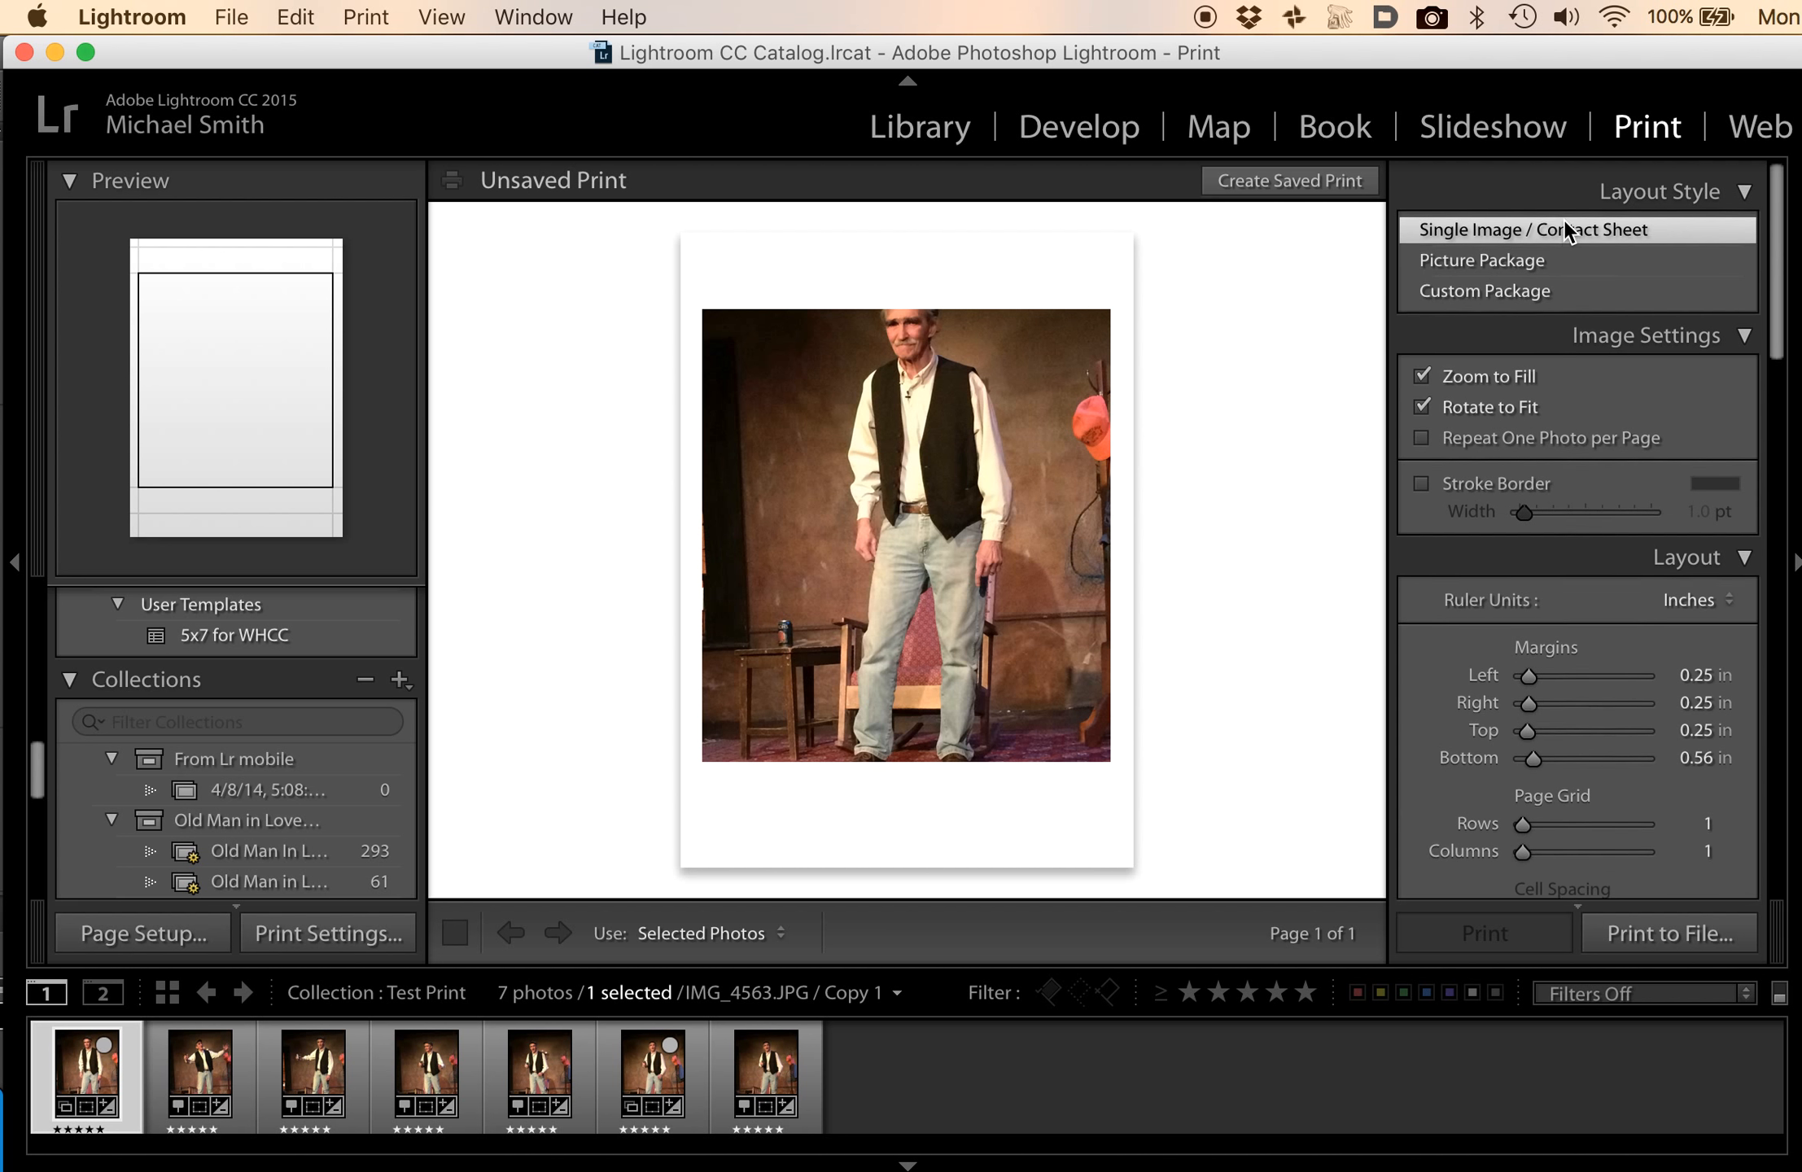
{"action": "left_click", "coordinate": [1416, 366]}
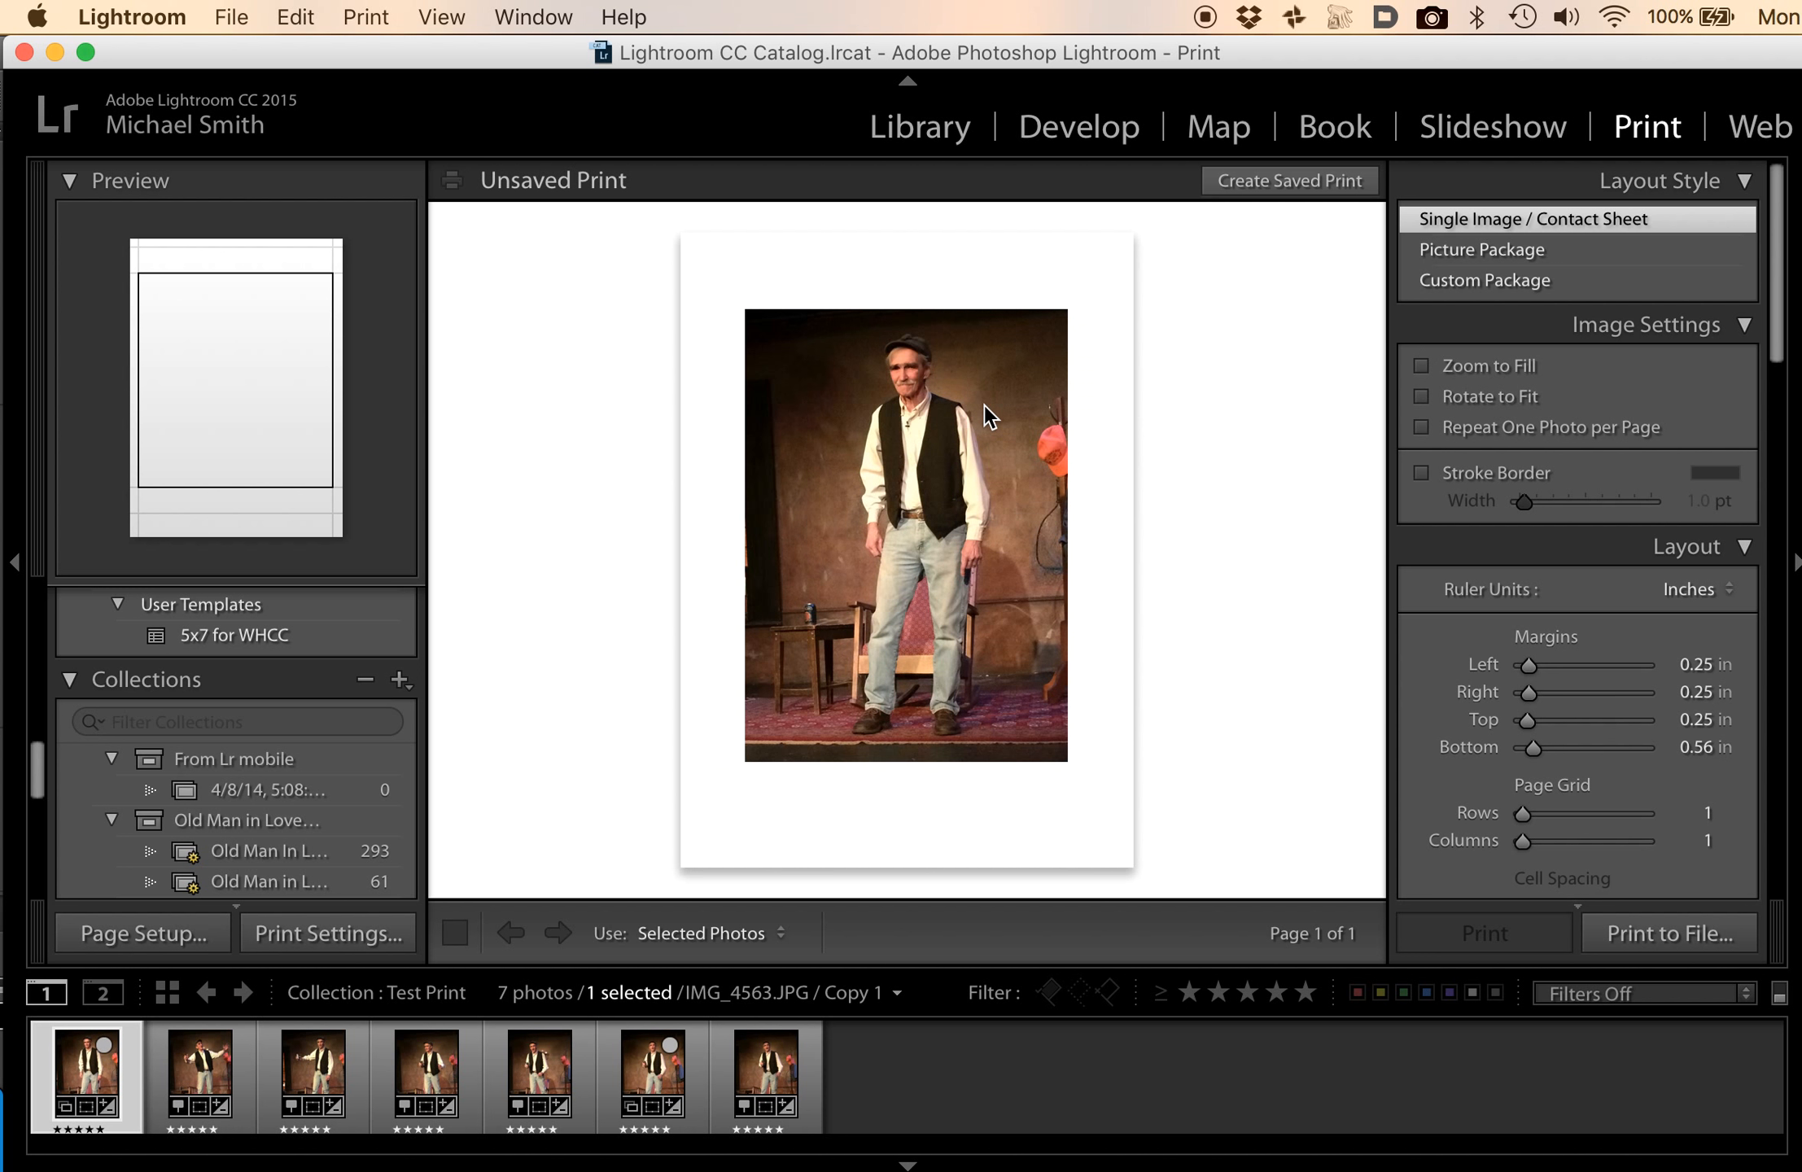
Set all four layout margins to 0.00 in and the cell size to 7.00 in high by 5.00 in wide.
{"action": "scroll", "coordinate": [1583, 786], "scroll_direction": "down", "scroll_amount": 5}
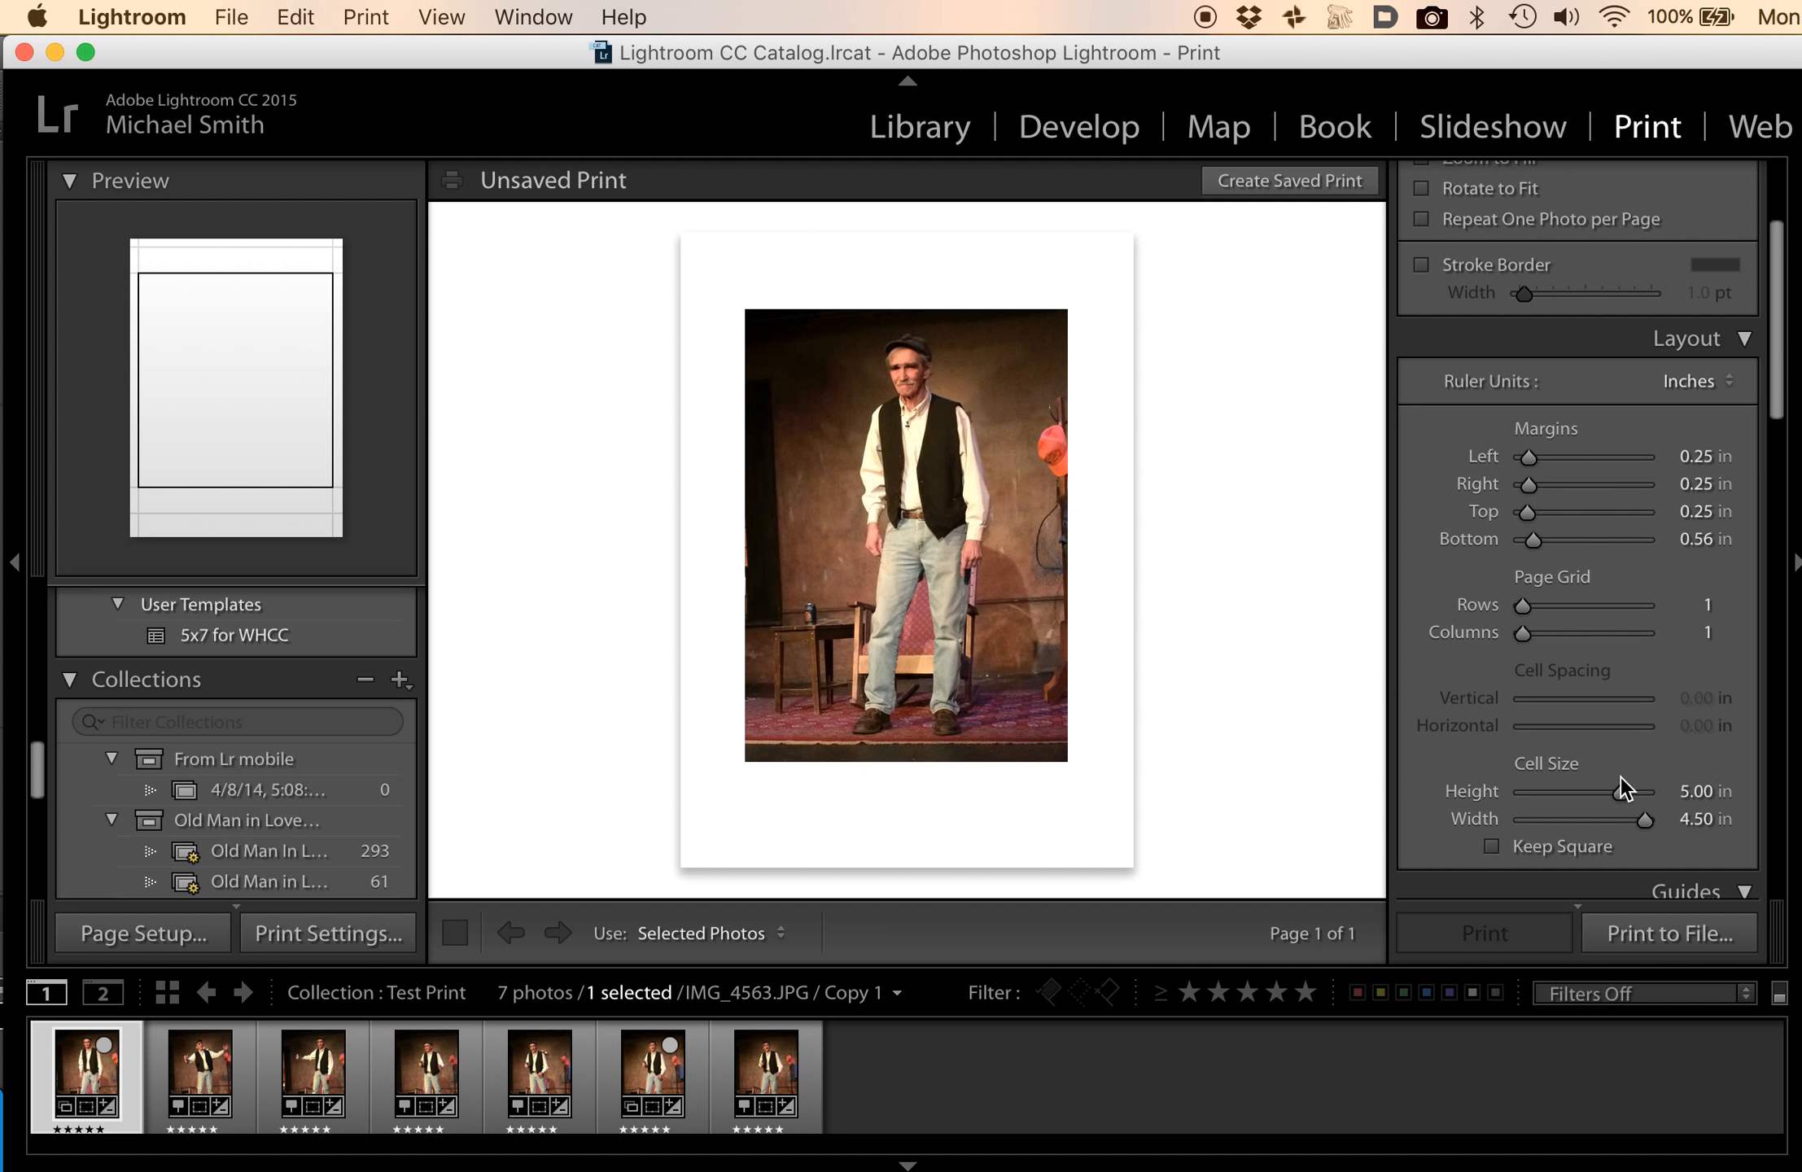
{"action": "left_click_drag", "start_coordinate": [1530, 457], "coordinate": [1429, 518]}
{"action": "left_click_drag", "start_coordinate": [1538, 543], "coordinate": [1432, 547]}
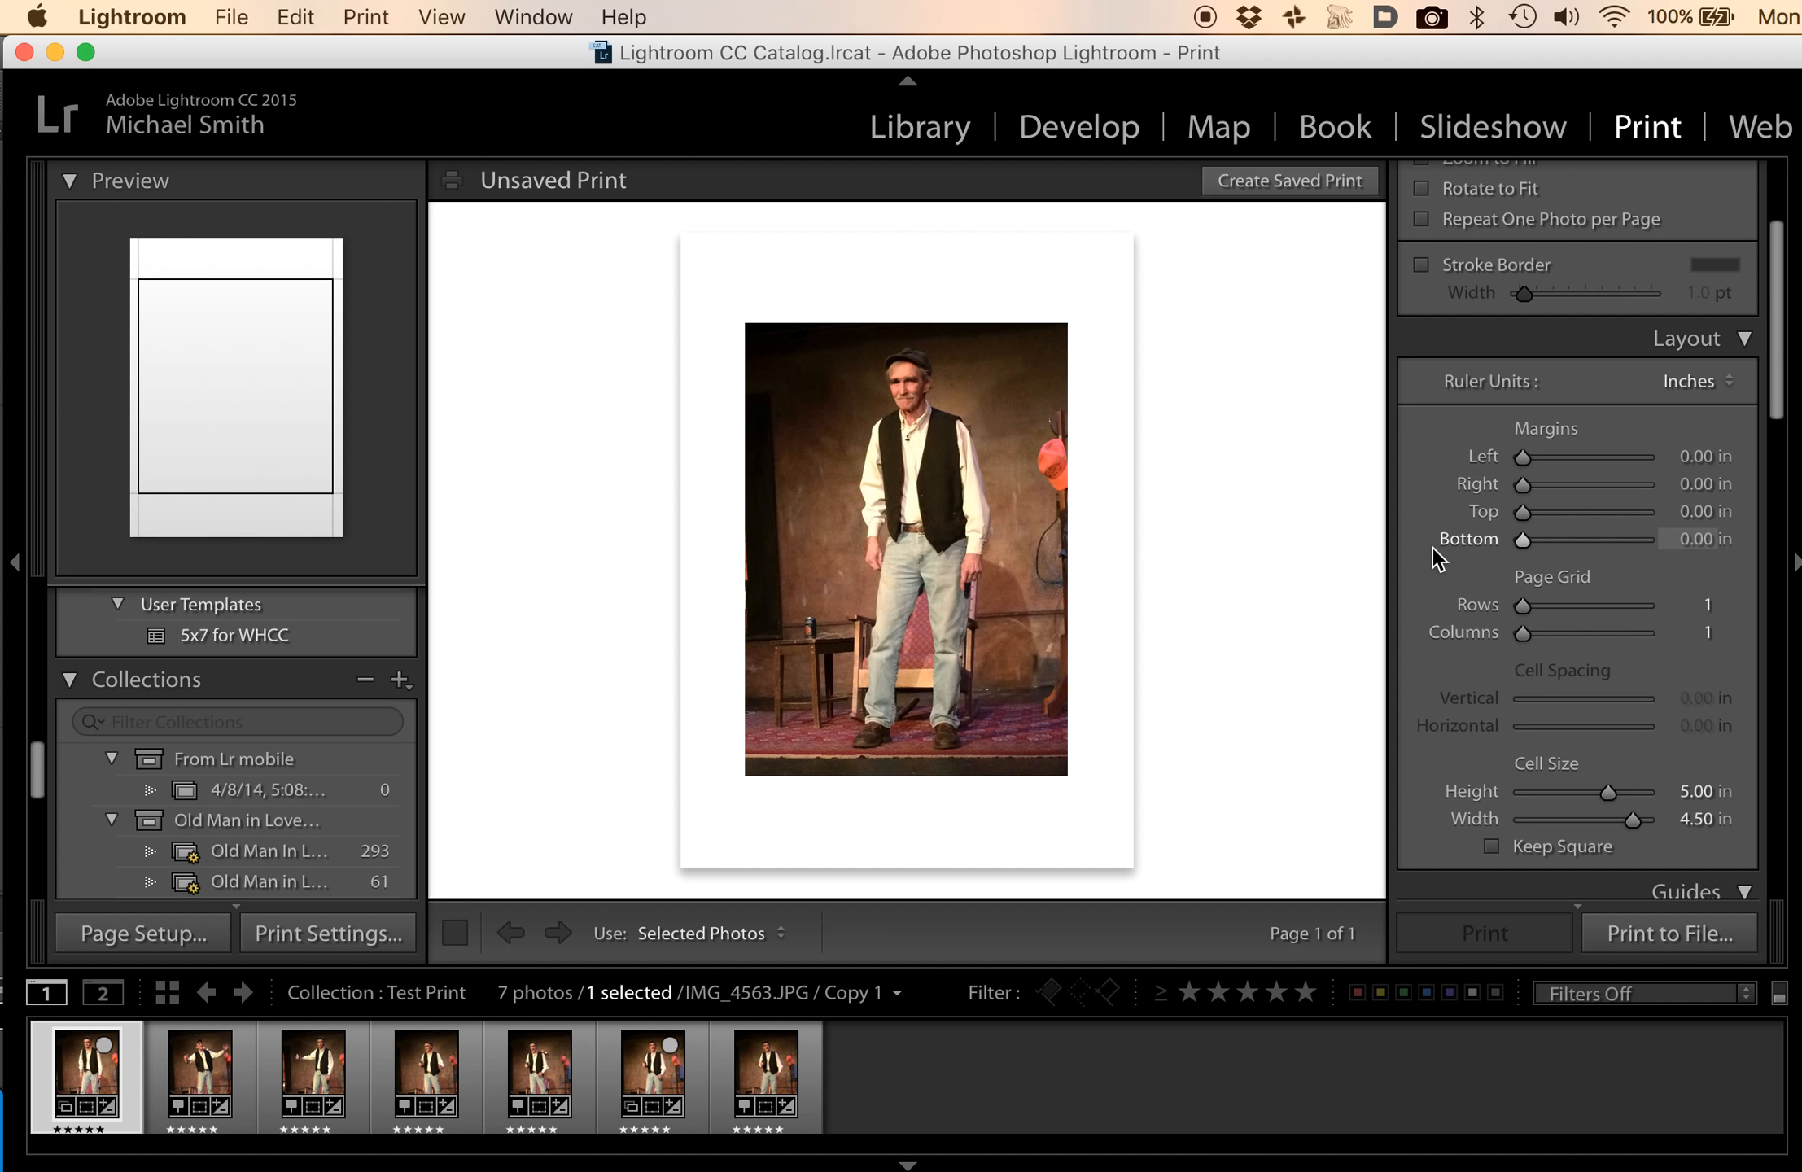
{"action": "left_click_drag", "start_coordinate": [1626, 821], "coordinate": [1677, 826]}
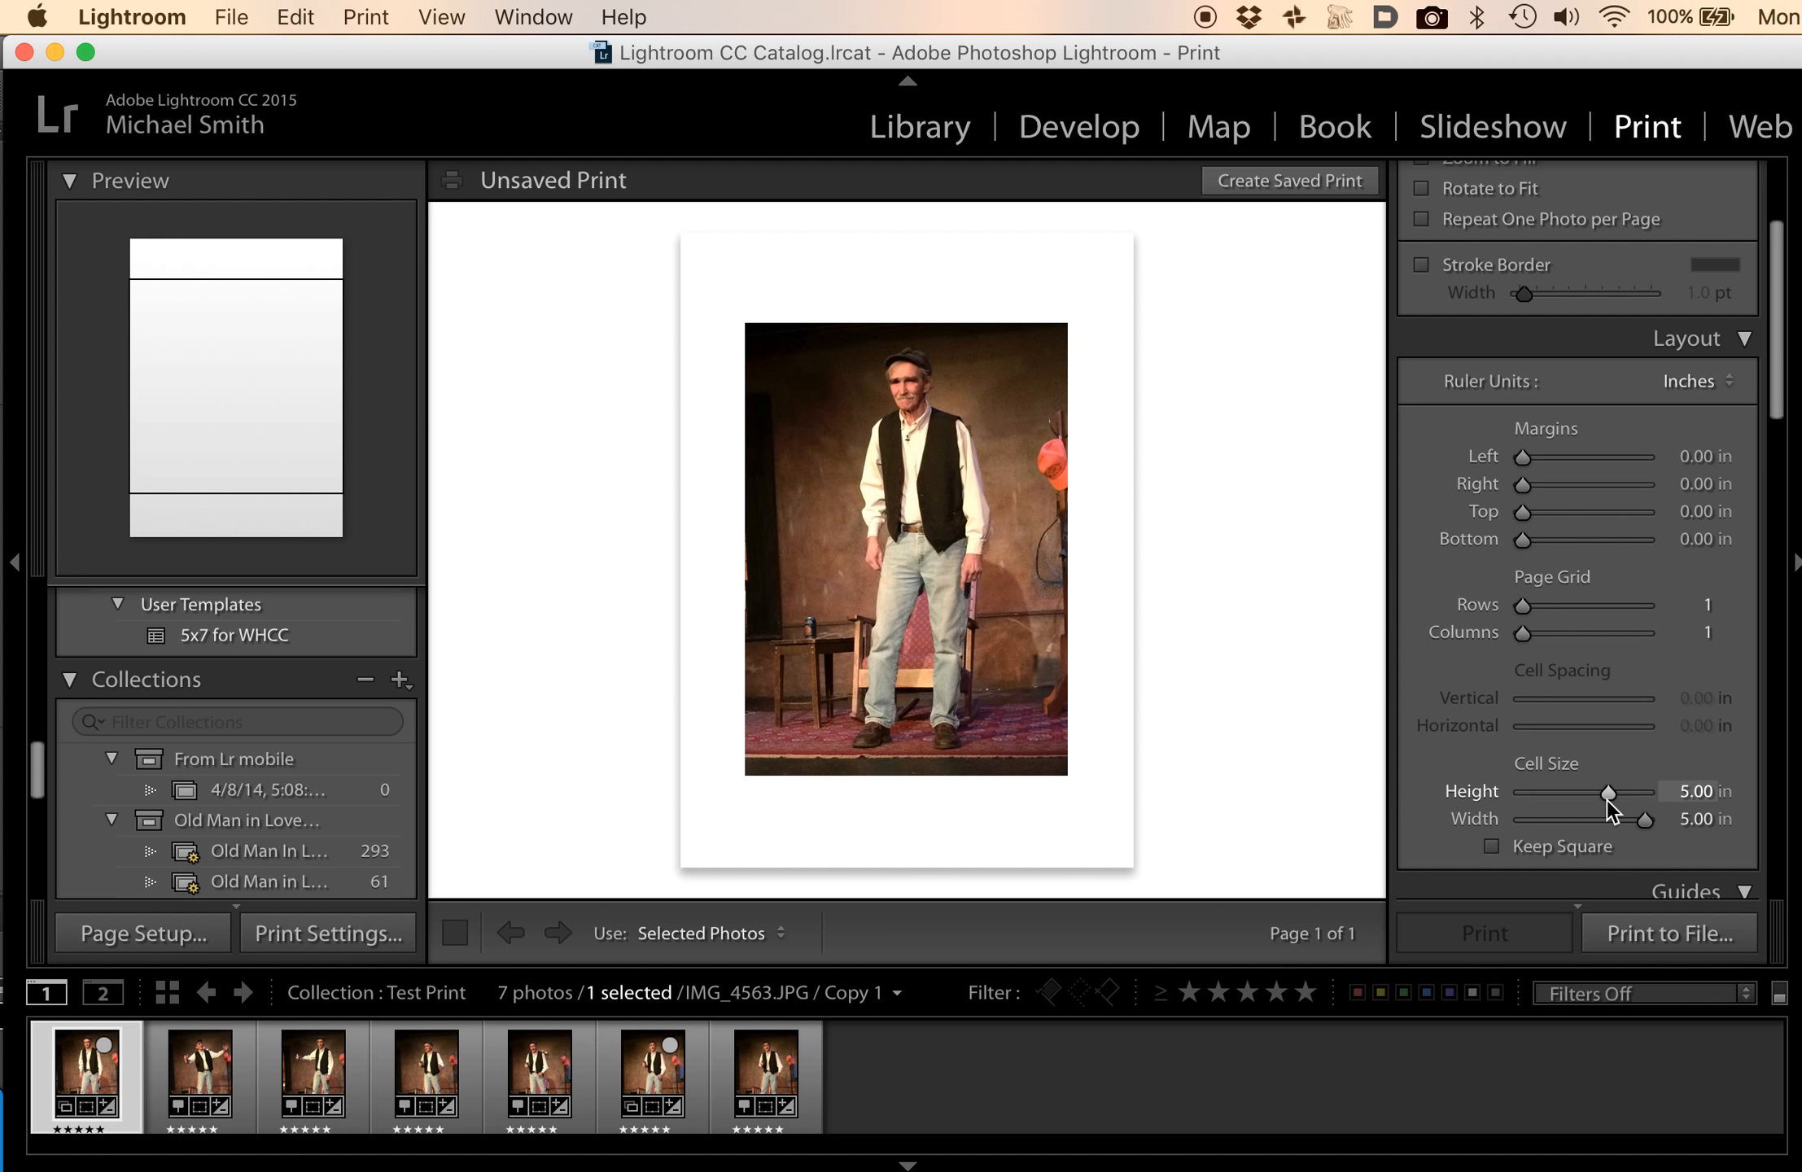
{"action": "left_click_drag", "start_coordinate": [1608, 796], "coordinate": [1657, 793]}
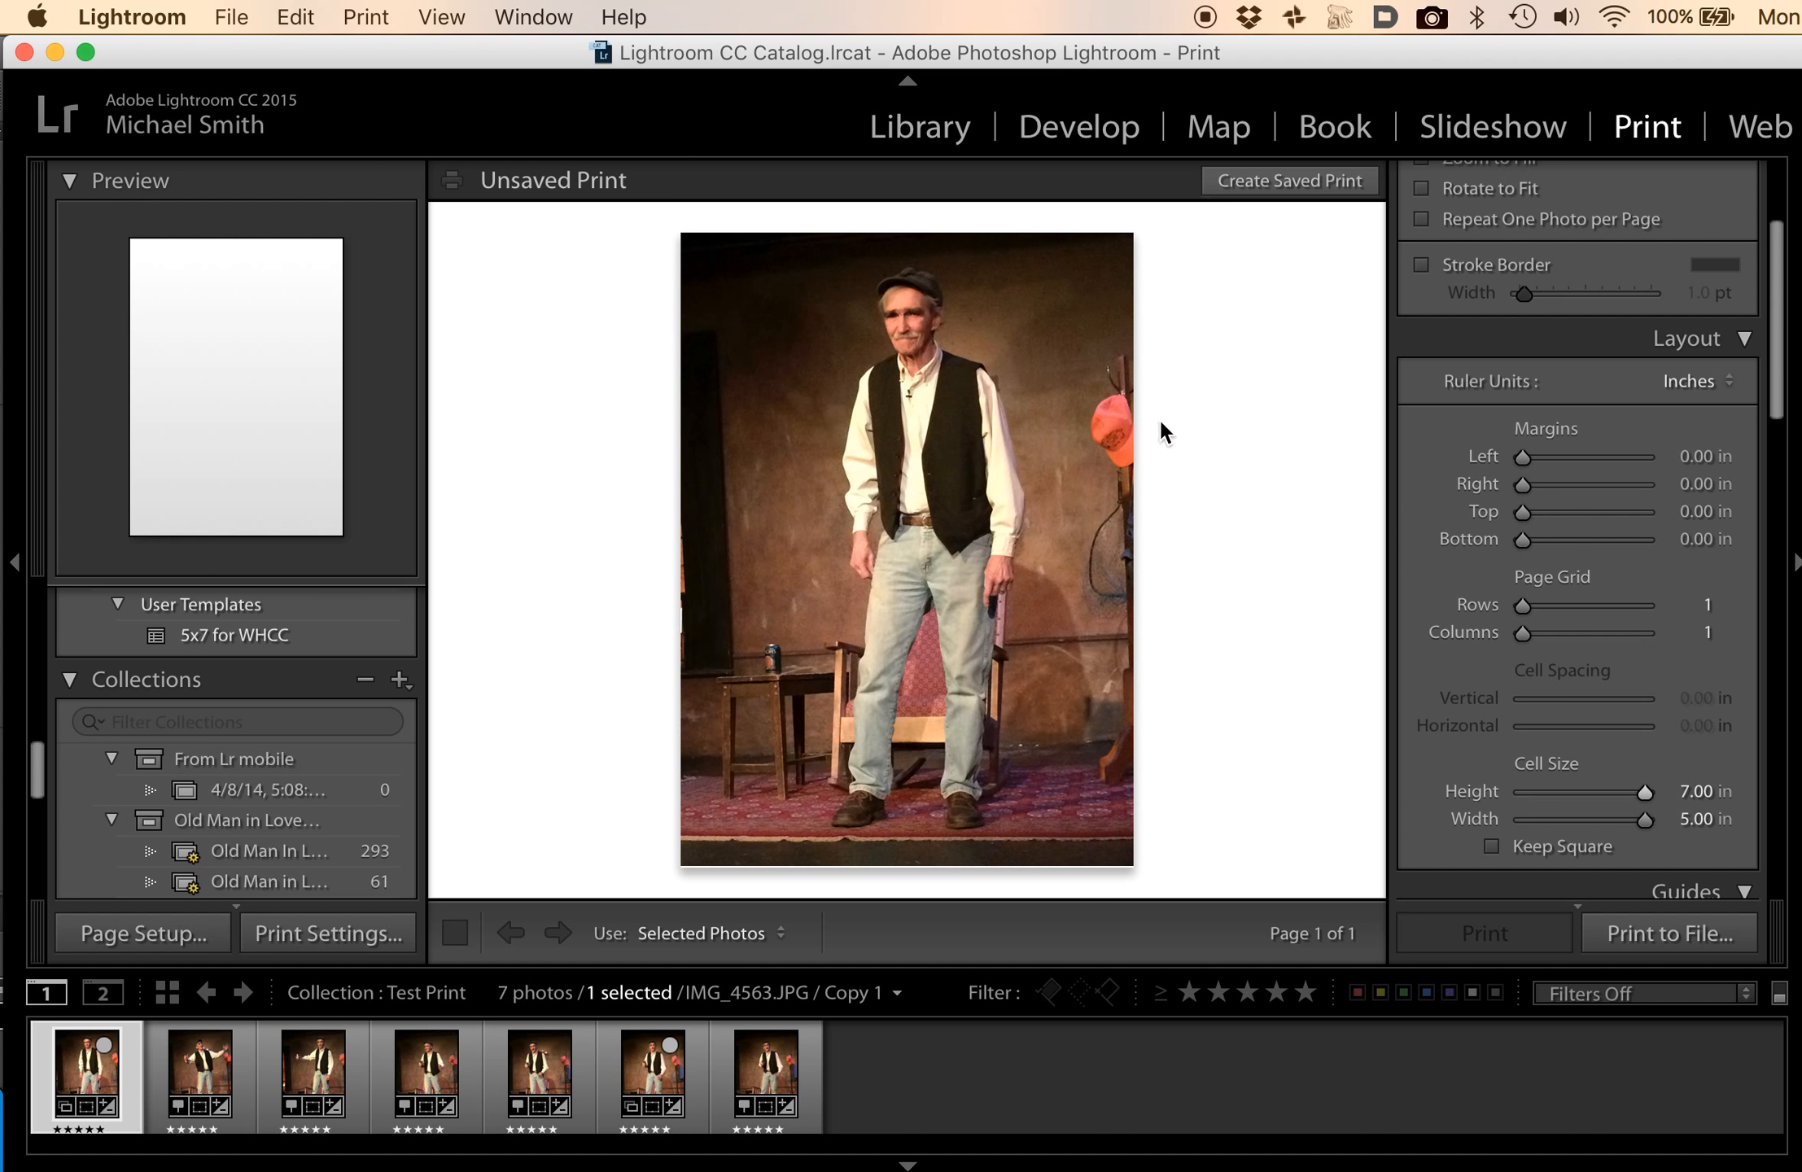
Enable the identity plate, enlarge it to about 63% scale and move it to the lower part of the photo.
{"action": "scroll", "coordinate": [1559, 572], "scroll_direction": "down", "scroll_amount": 10}
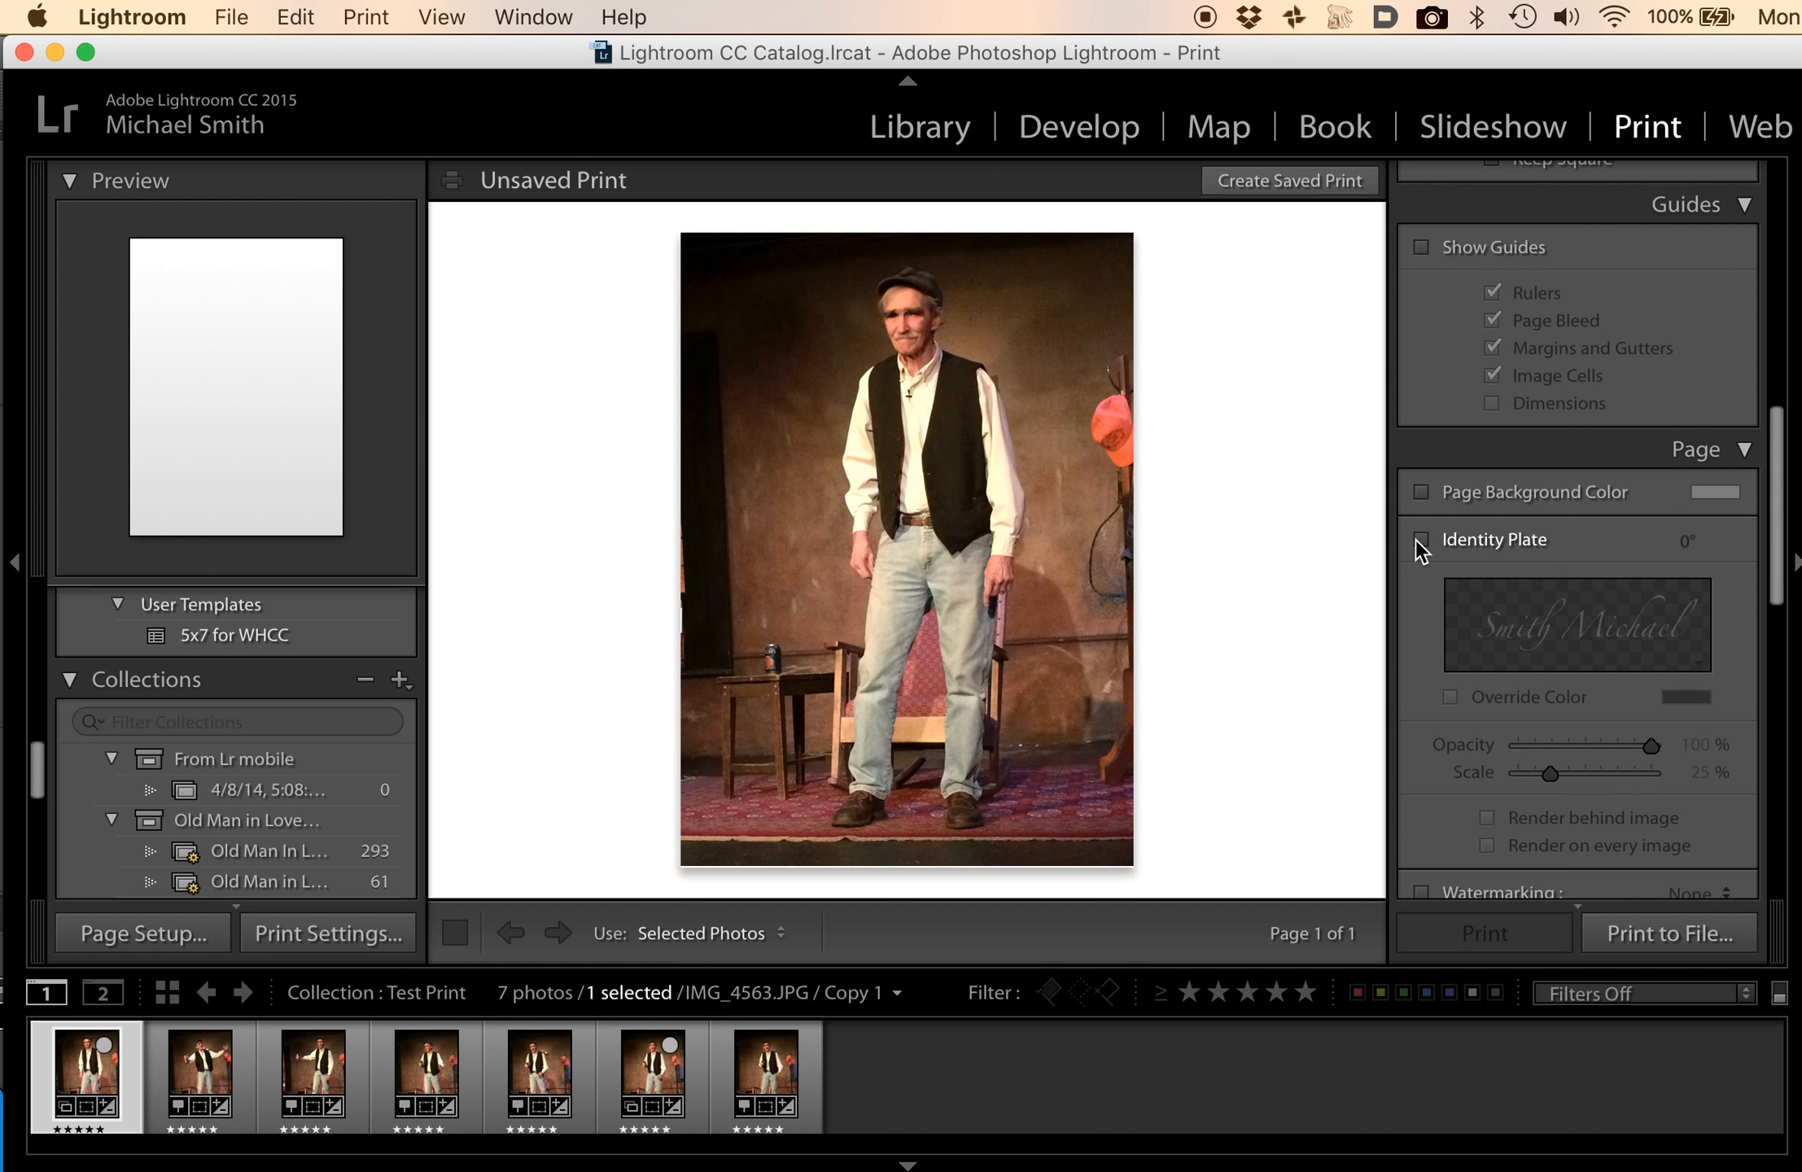
{"action": "left_click", "coordinate": [1419, 541]}
{"action": "left_click_drag", "start_coordinate": [970, 583], "coordinate": [1143, 702]}
{"action": "left_click_drag", "start_coordinate": [1056, 607], "coordinate": [960, 744]}
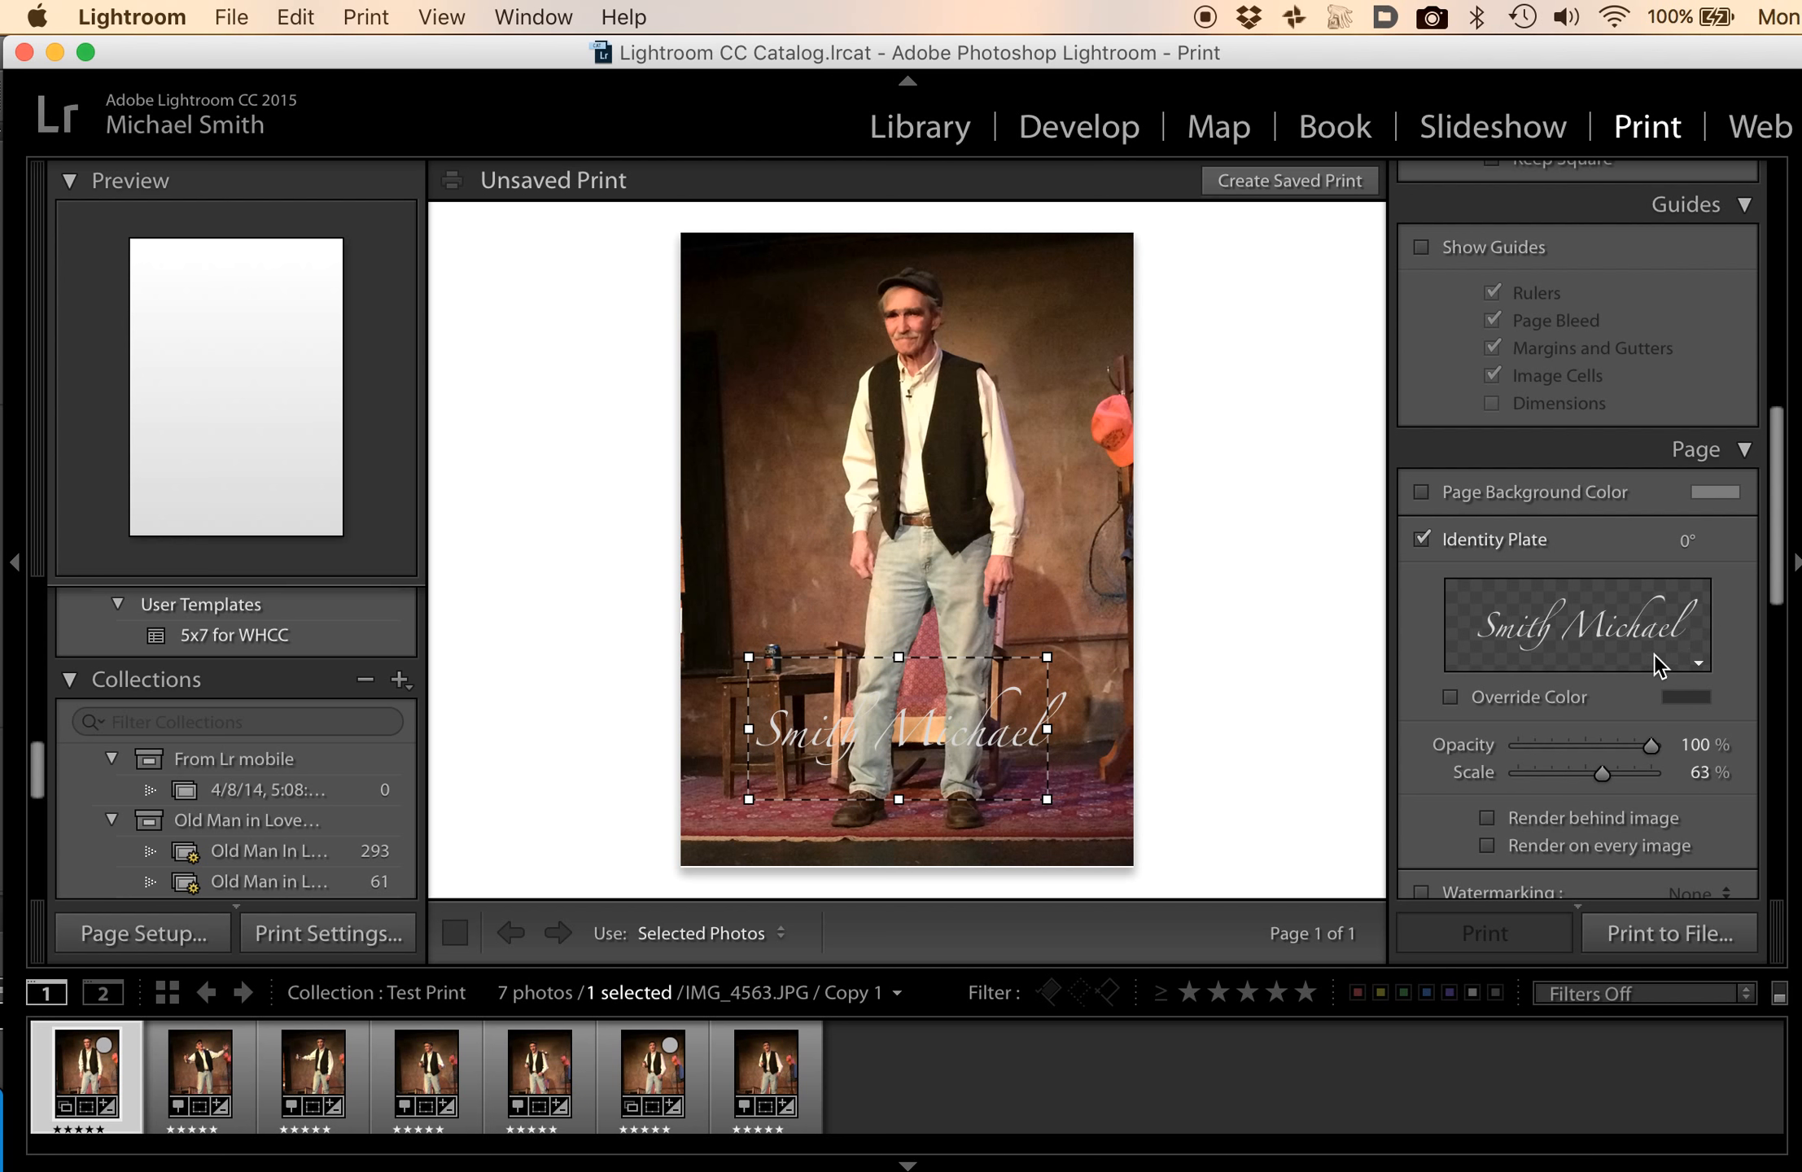
Edit the identity plate to be graphical and load JP Border.png from the Desktop.
{"action": "left_click", "coordinate": [1698, 666]}
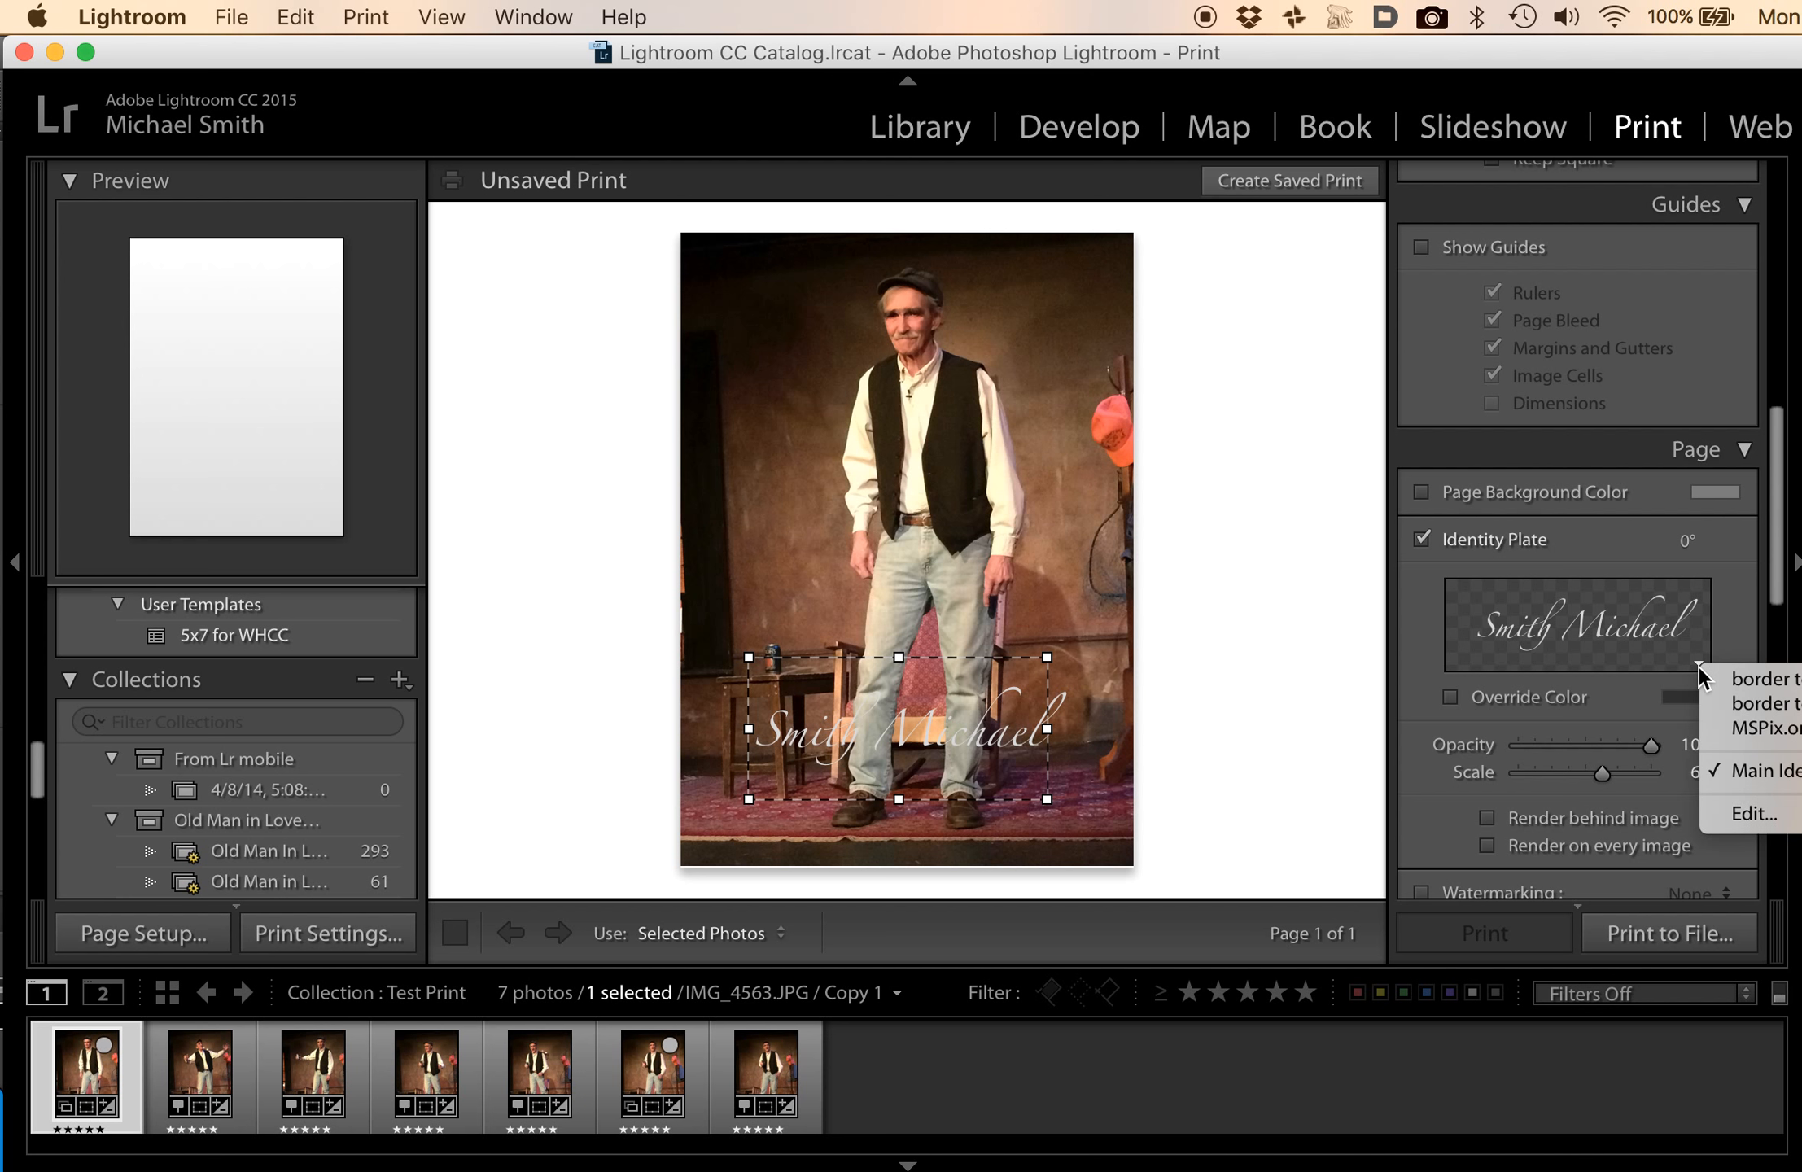
{"action": "left_click", "coordinate": [1732, 815]}
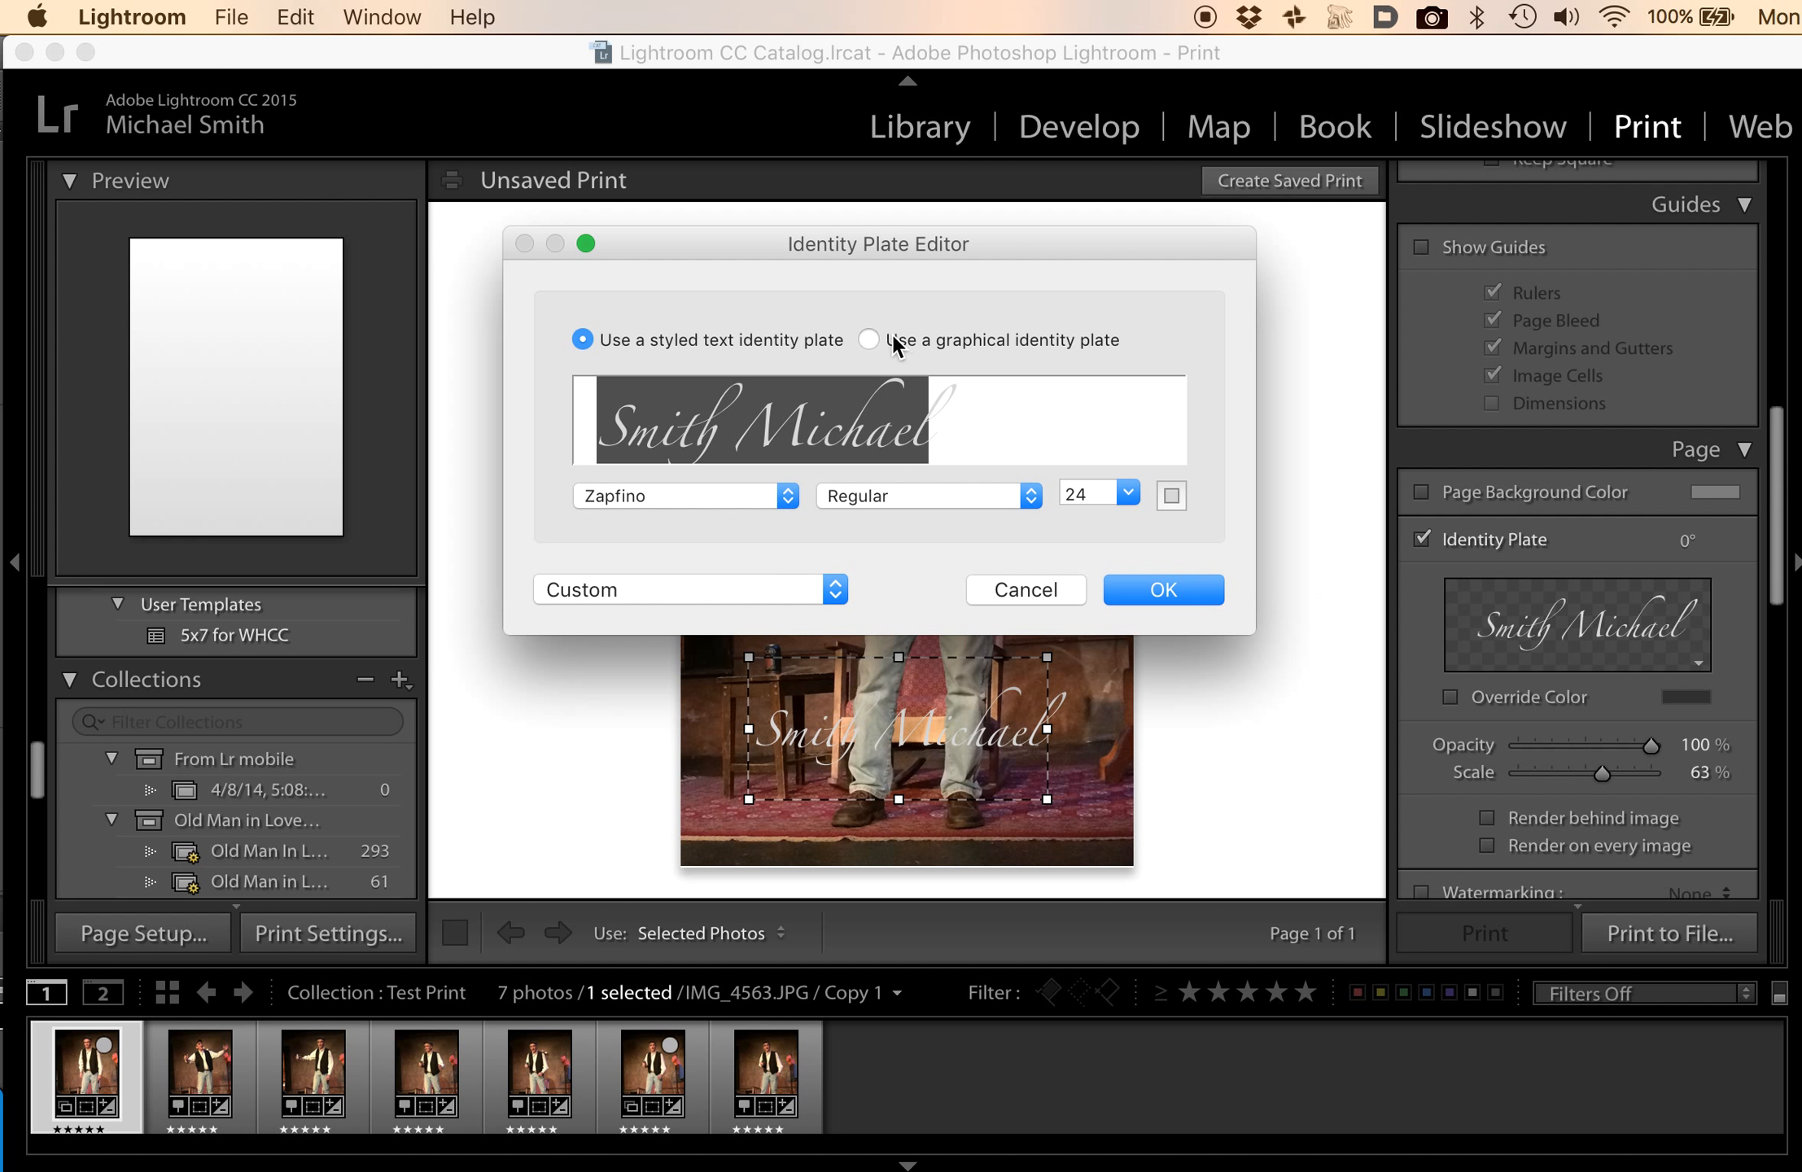
{"action": "left_click", "coordinate": [869, 339]}
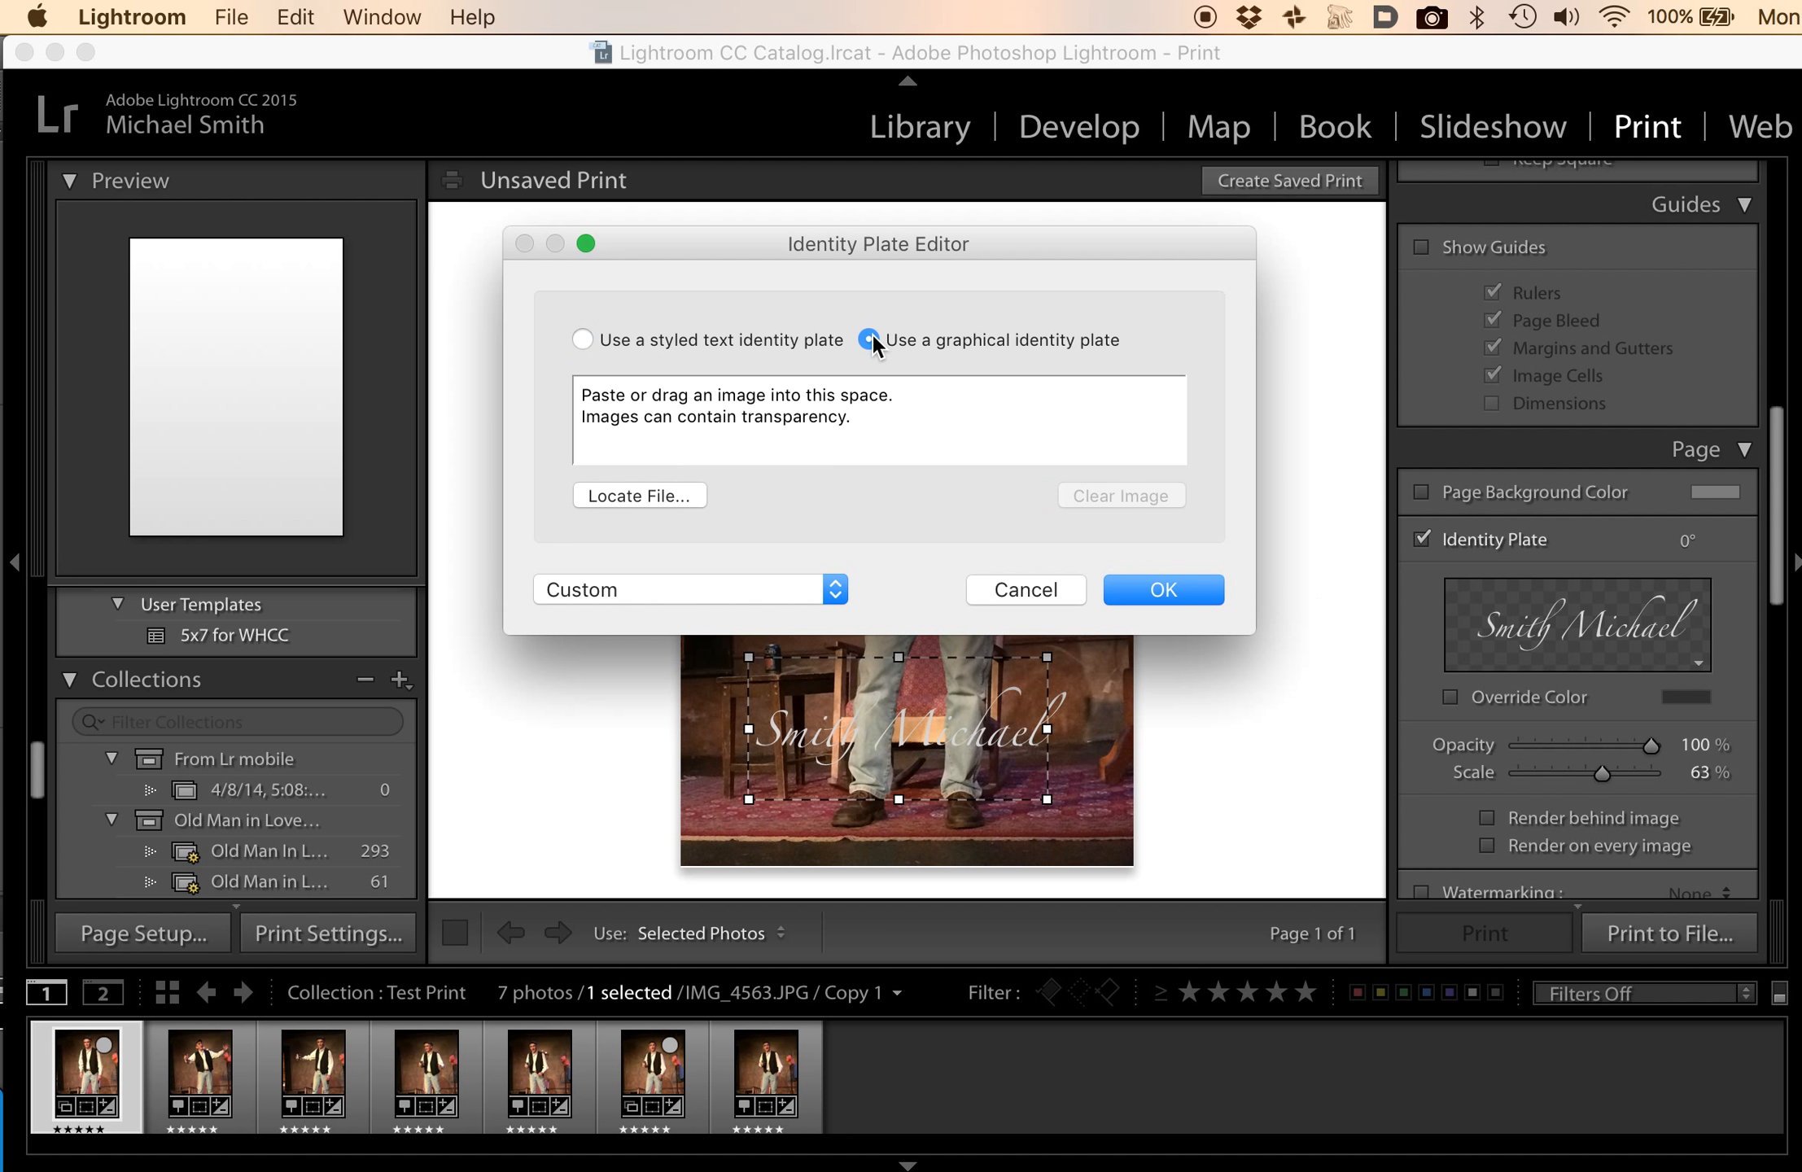
{"action": "left_click", "coordinate": [656, 494]}
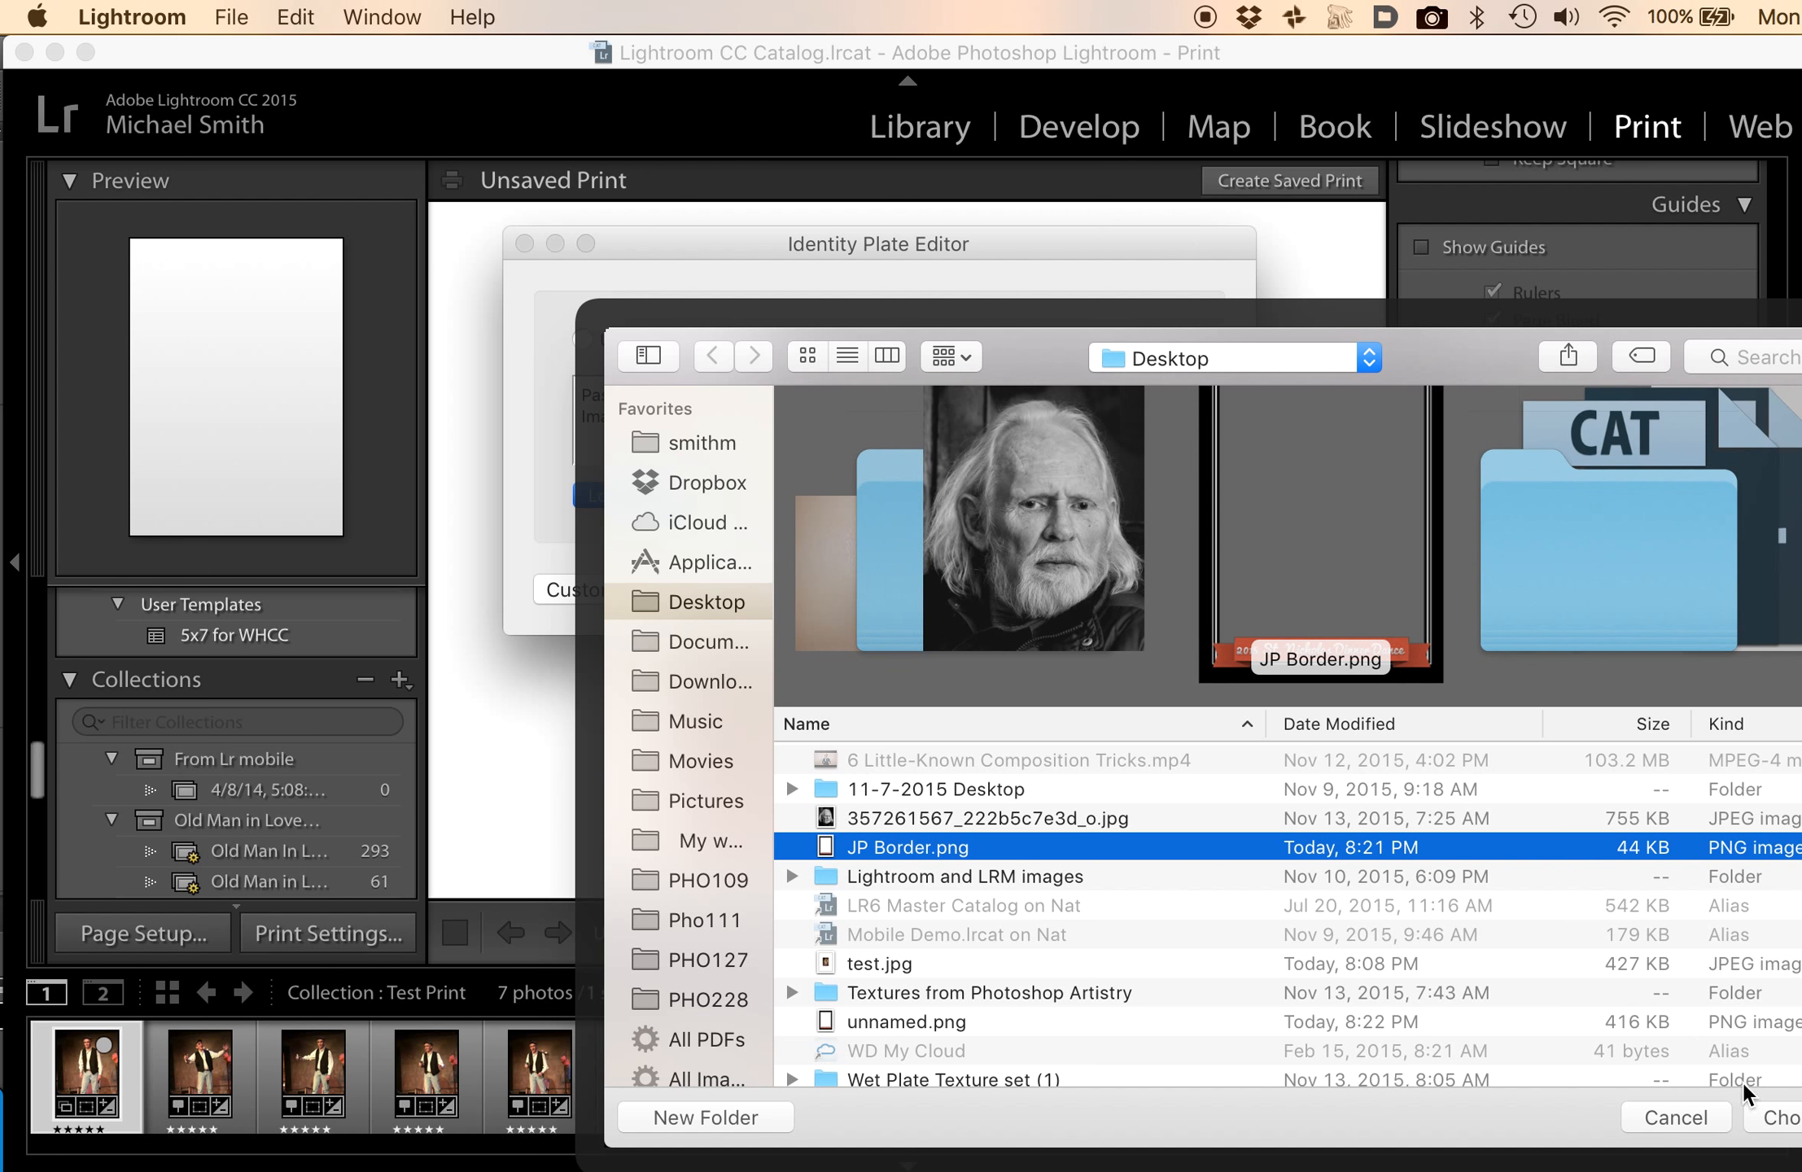
{"action": "left_click", "coordinate": [1774, 1117]}
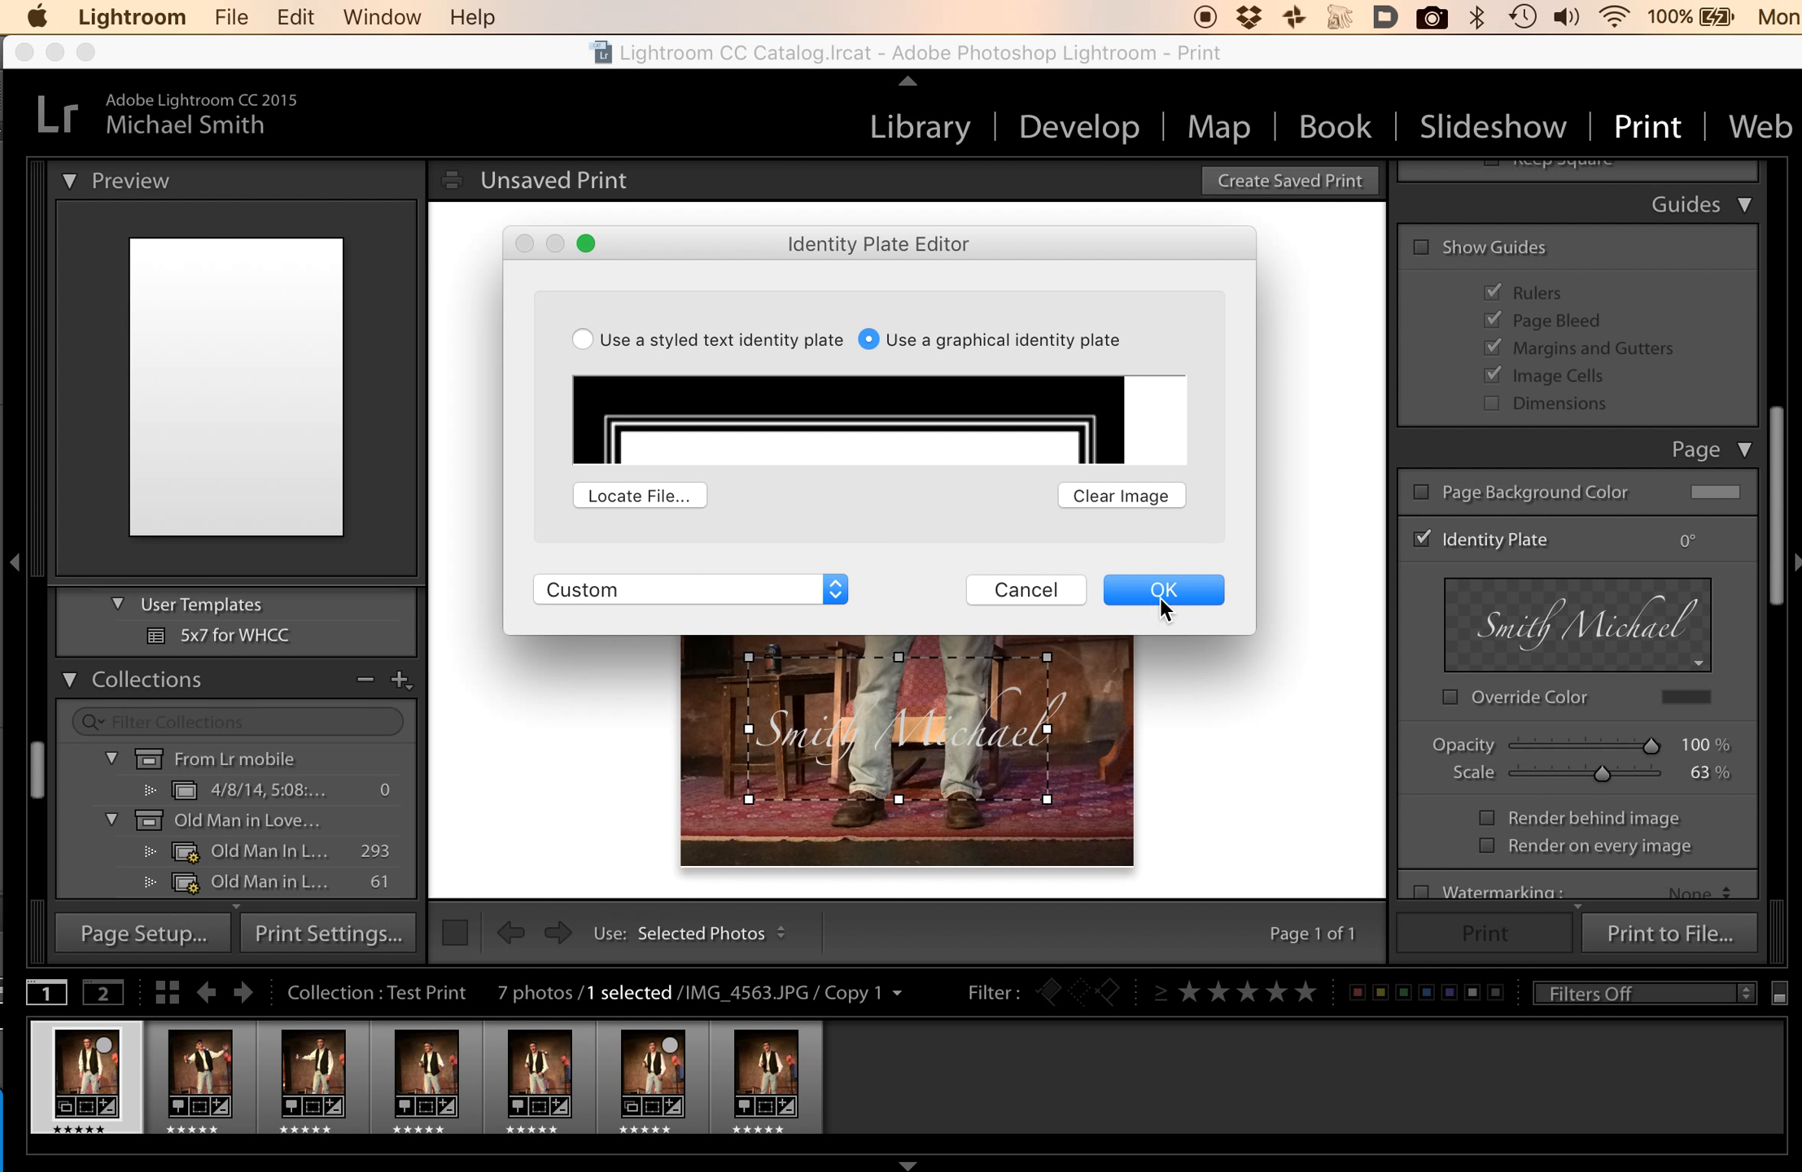
Save the graphical identity plate as a preset named JP Border.
{"action": "left_click", "coordinate": [833, 599]}
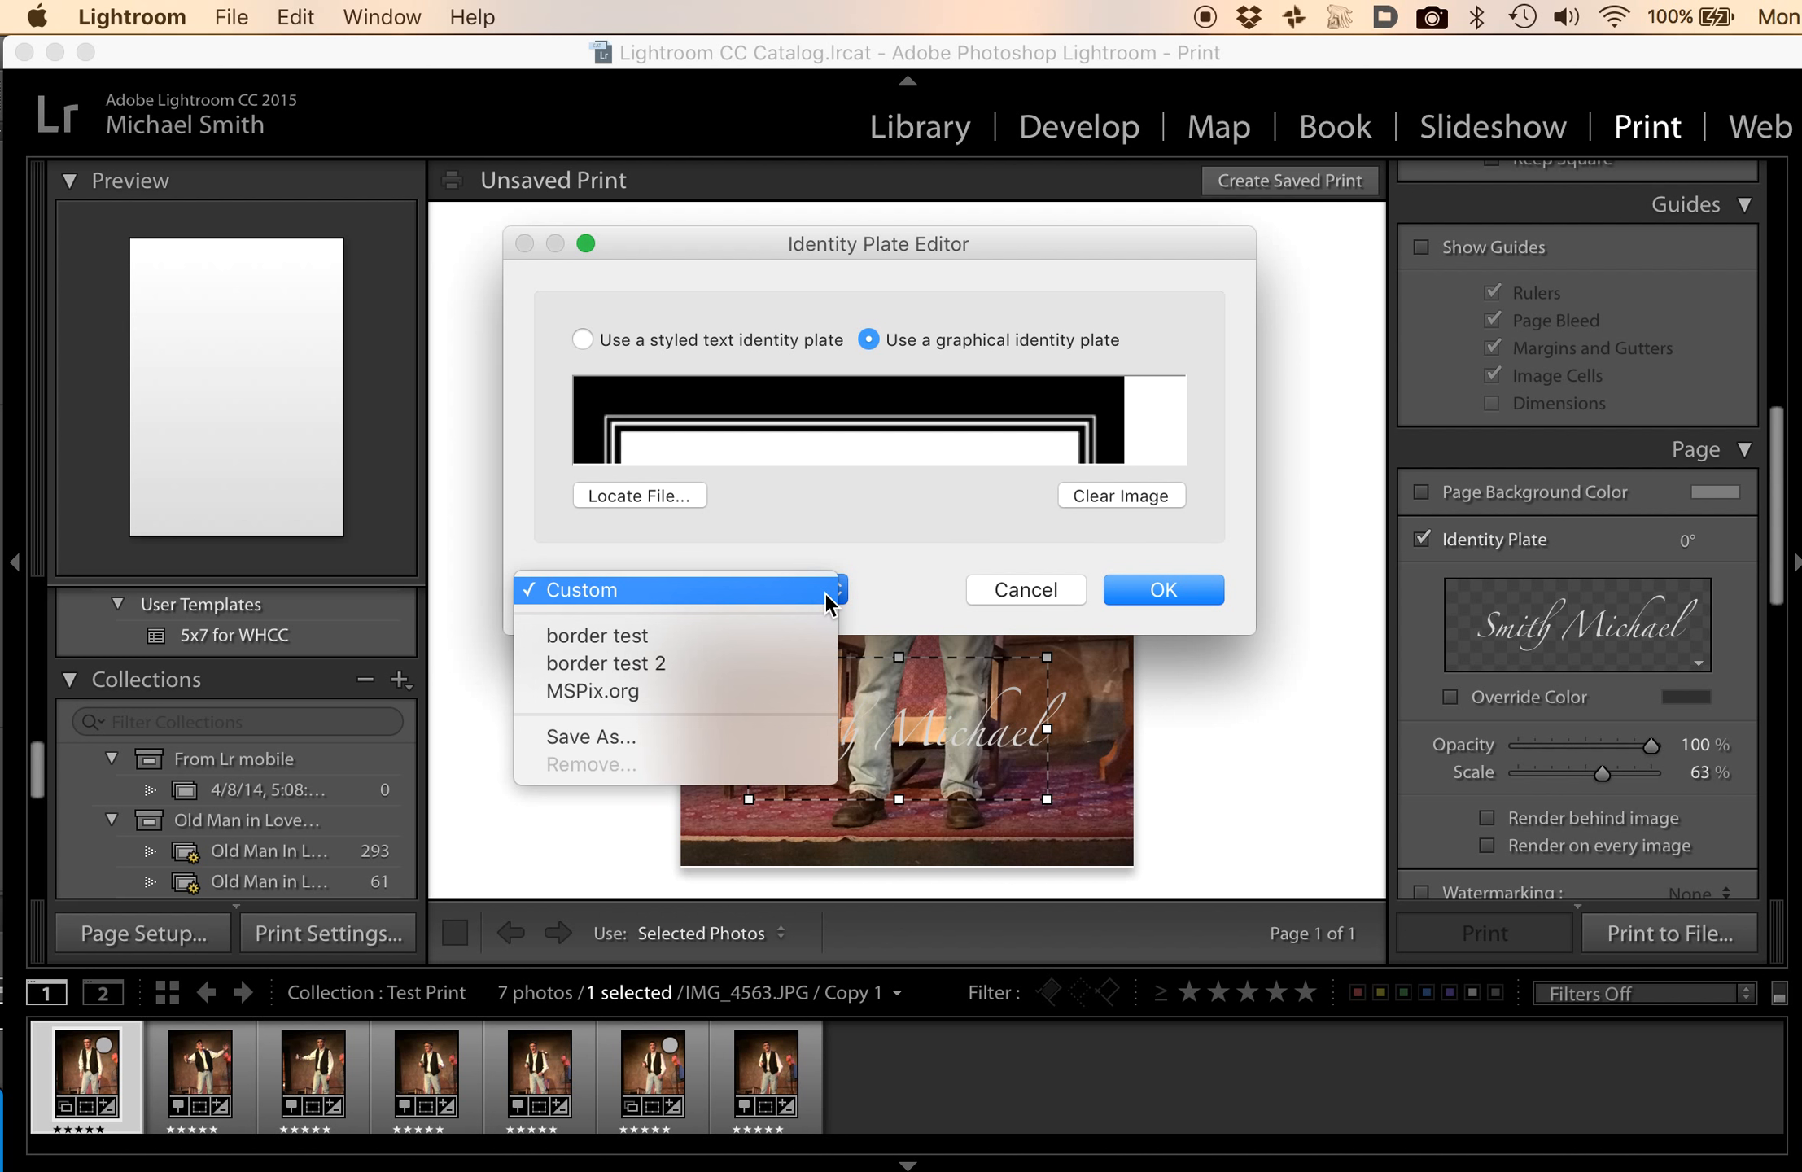
{"action": "left_click", "coordinate": [623, 736]}
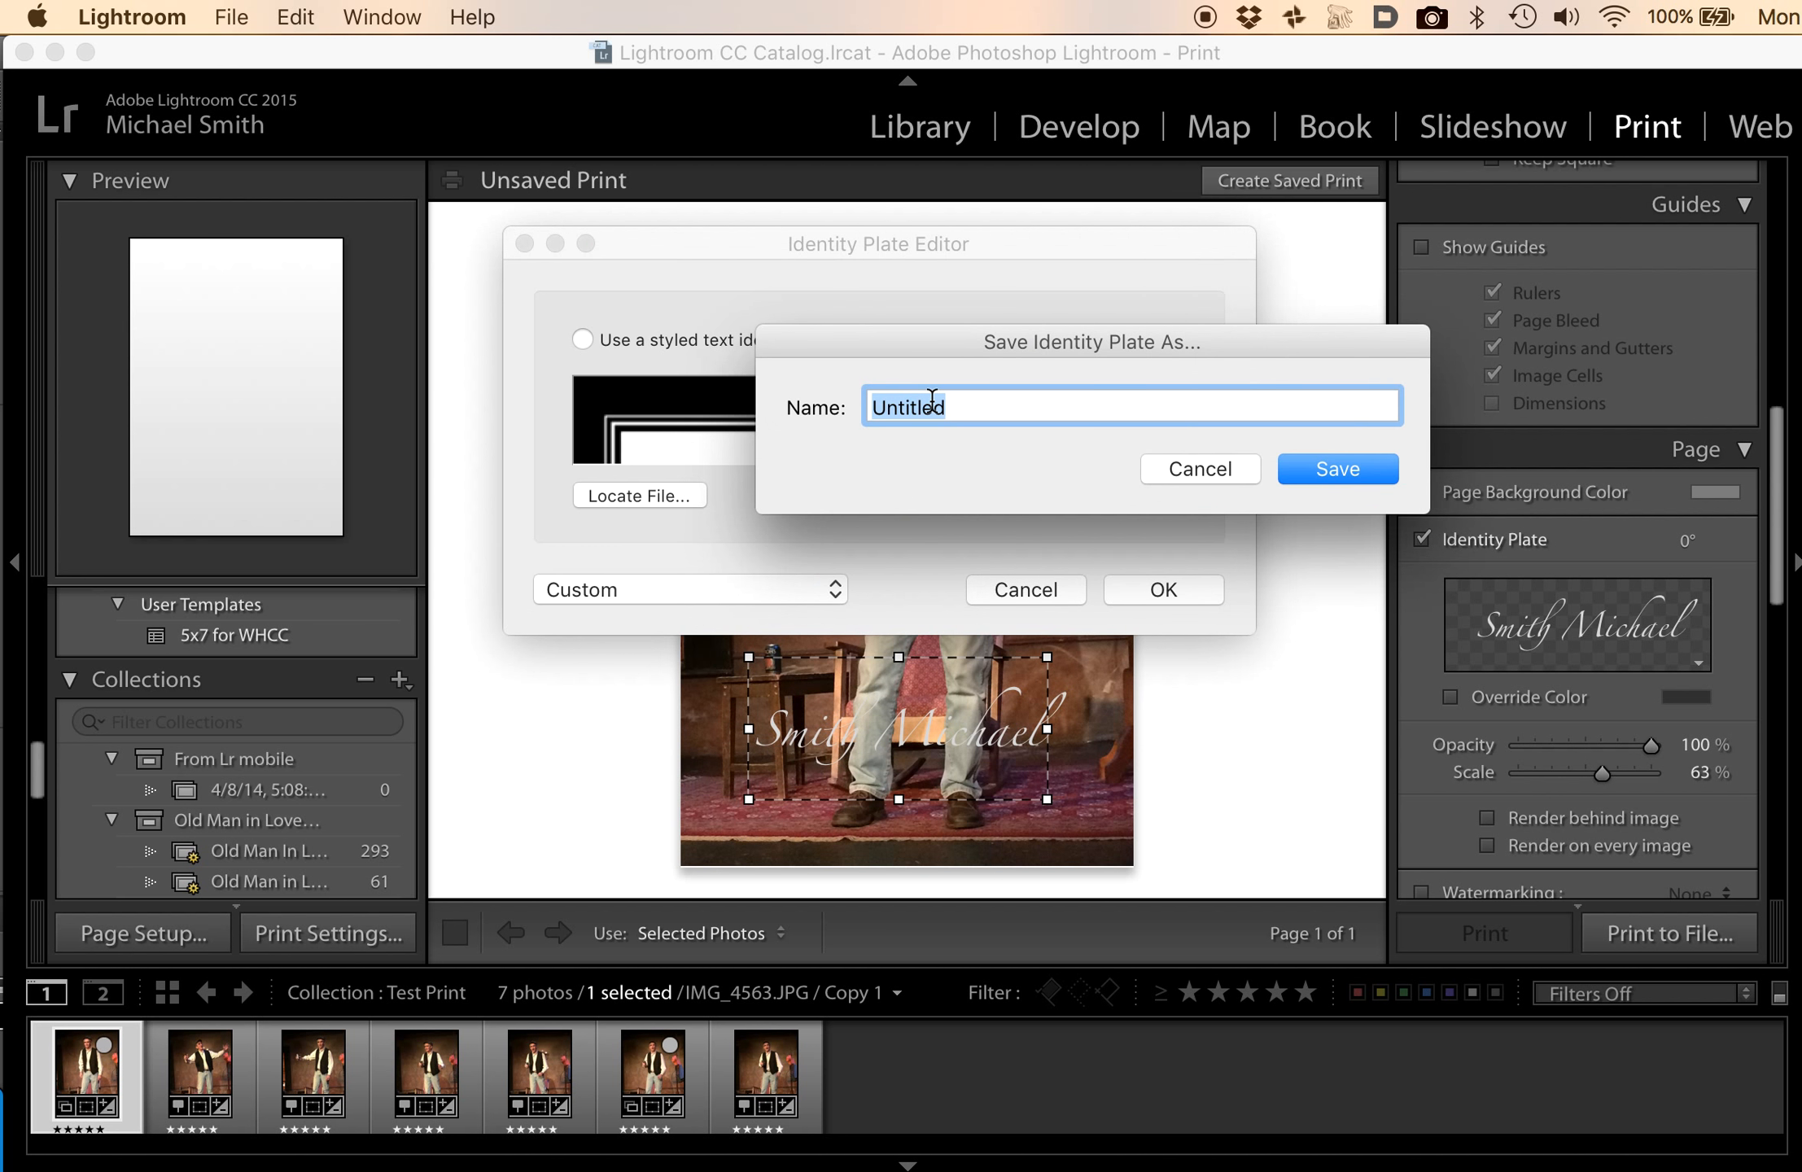
{"action": "type", "text": "JP "}
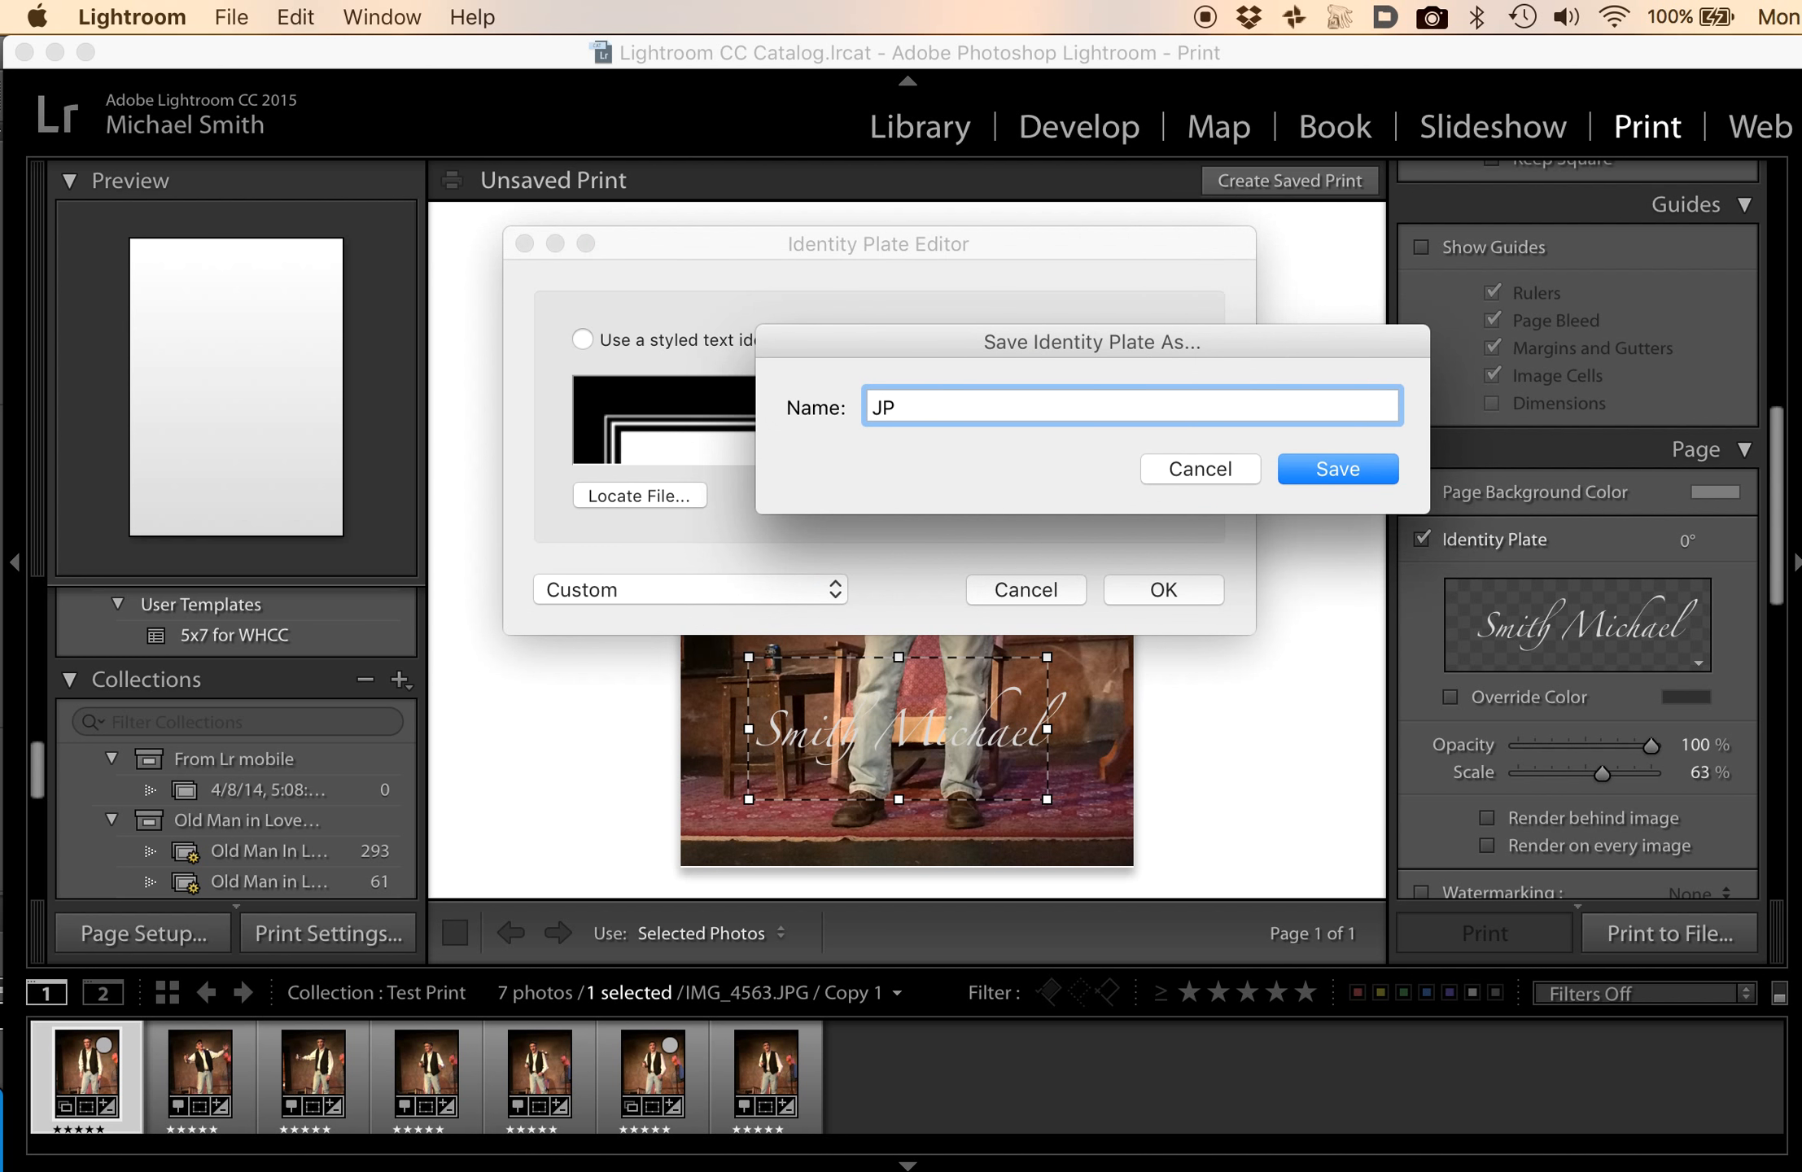
{"action": "type", "text": "Border"}
{"action": "left_click", "coordinate": [1313, 471]}
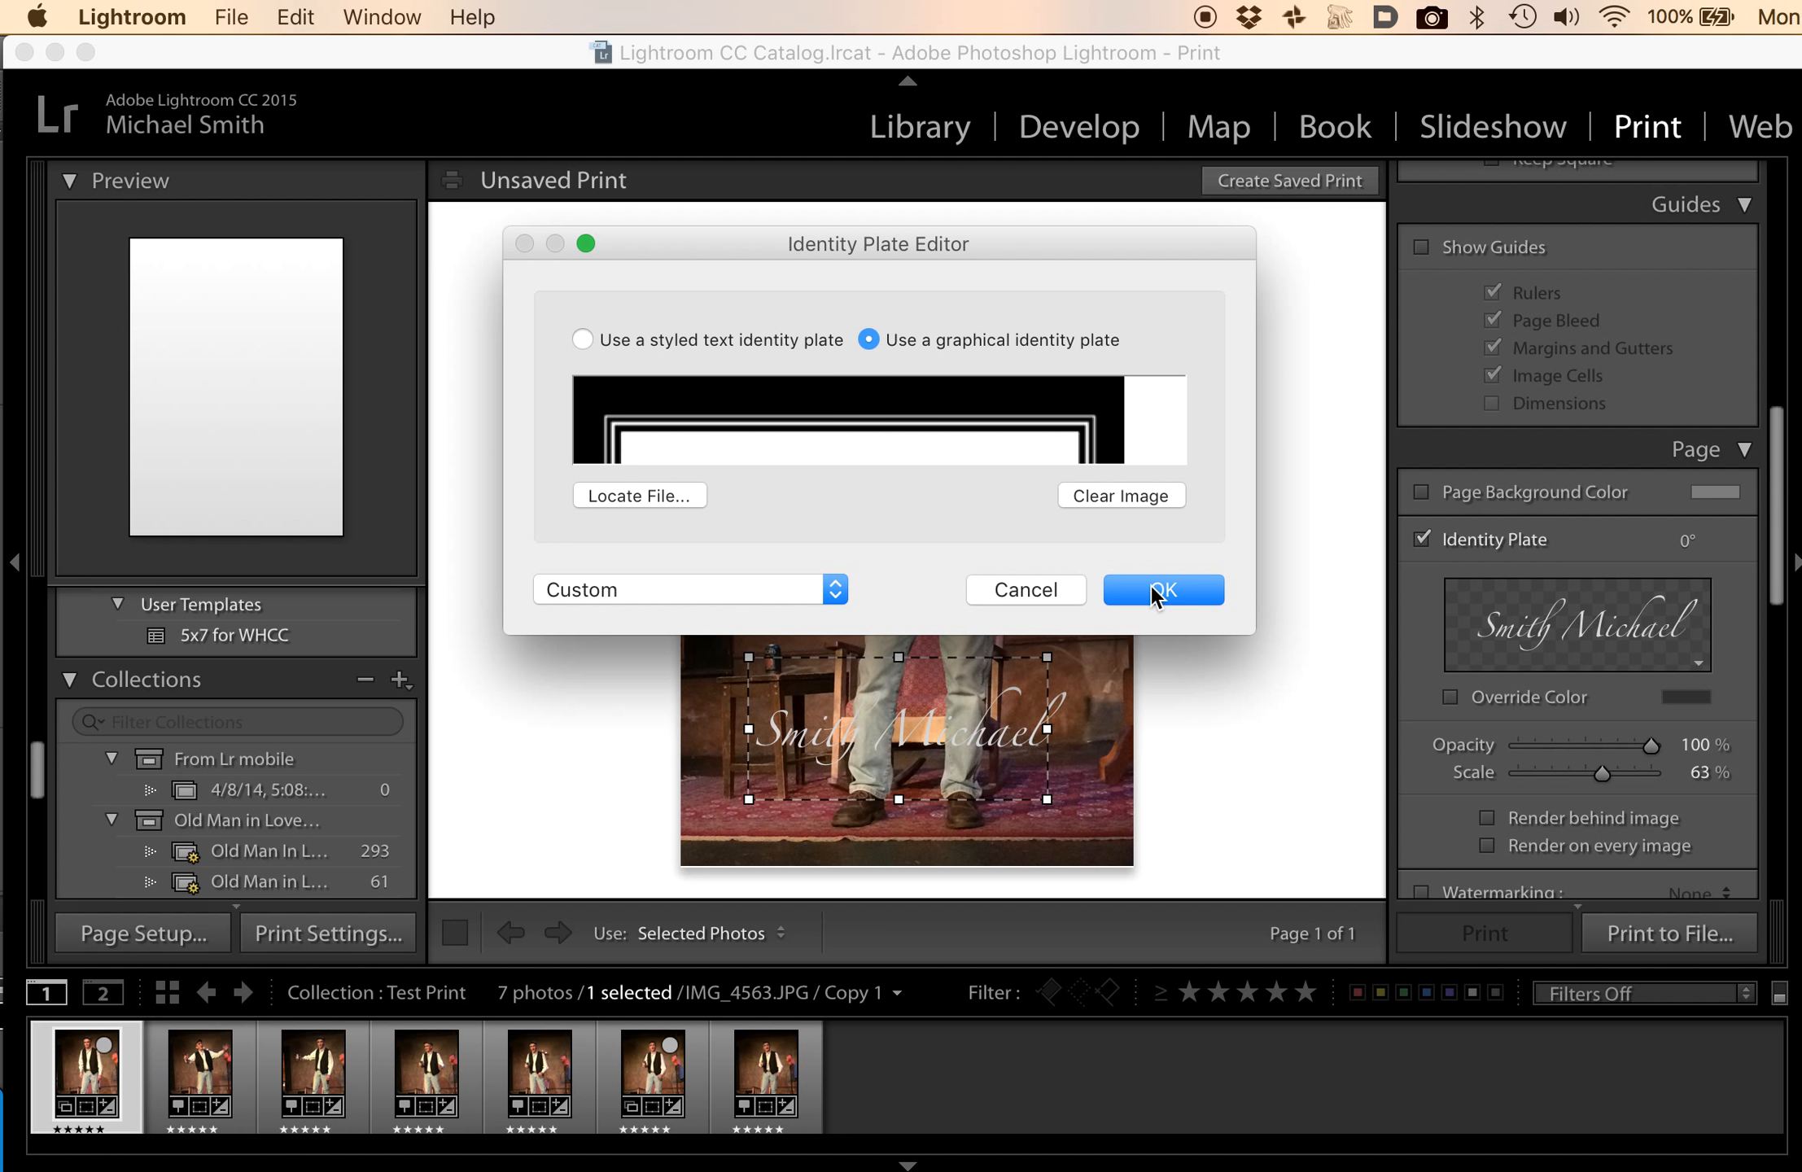
Select the JP Border identity plate preset and apply it to the print.
{"action": "left_click", "coordinate": [835, 584]}
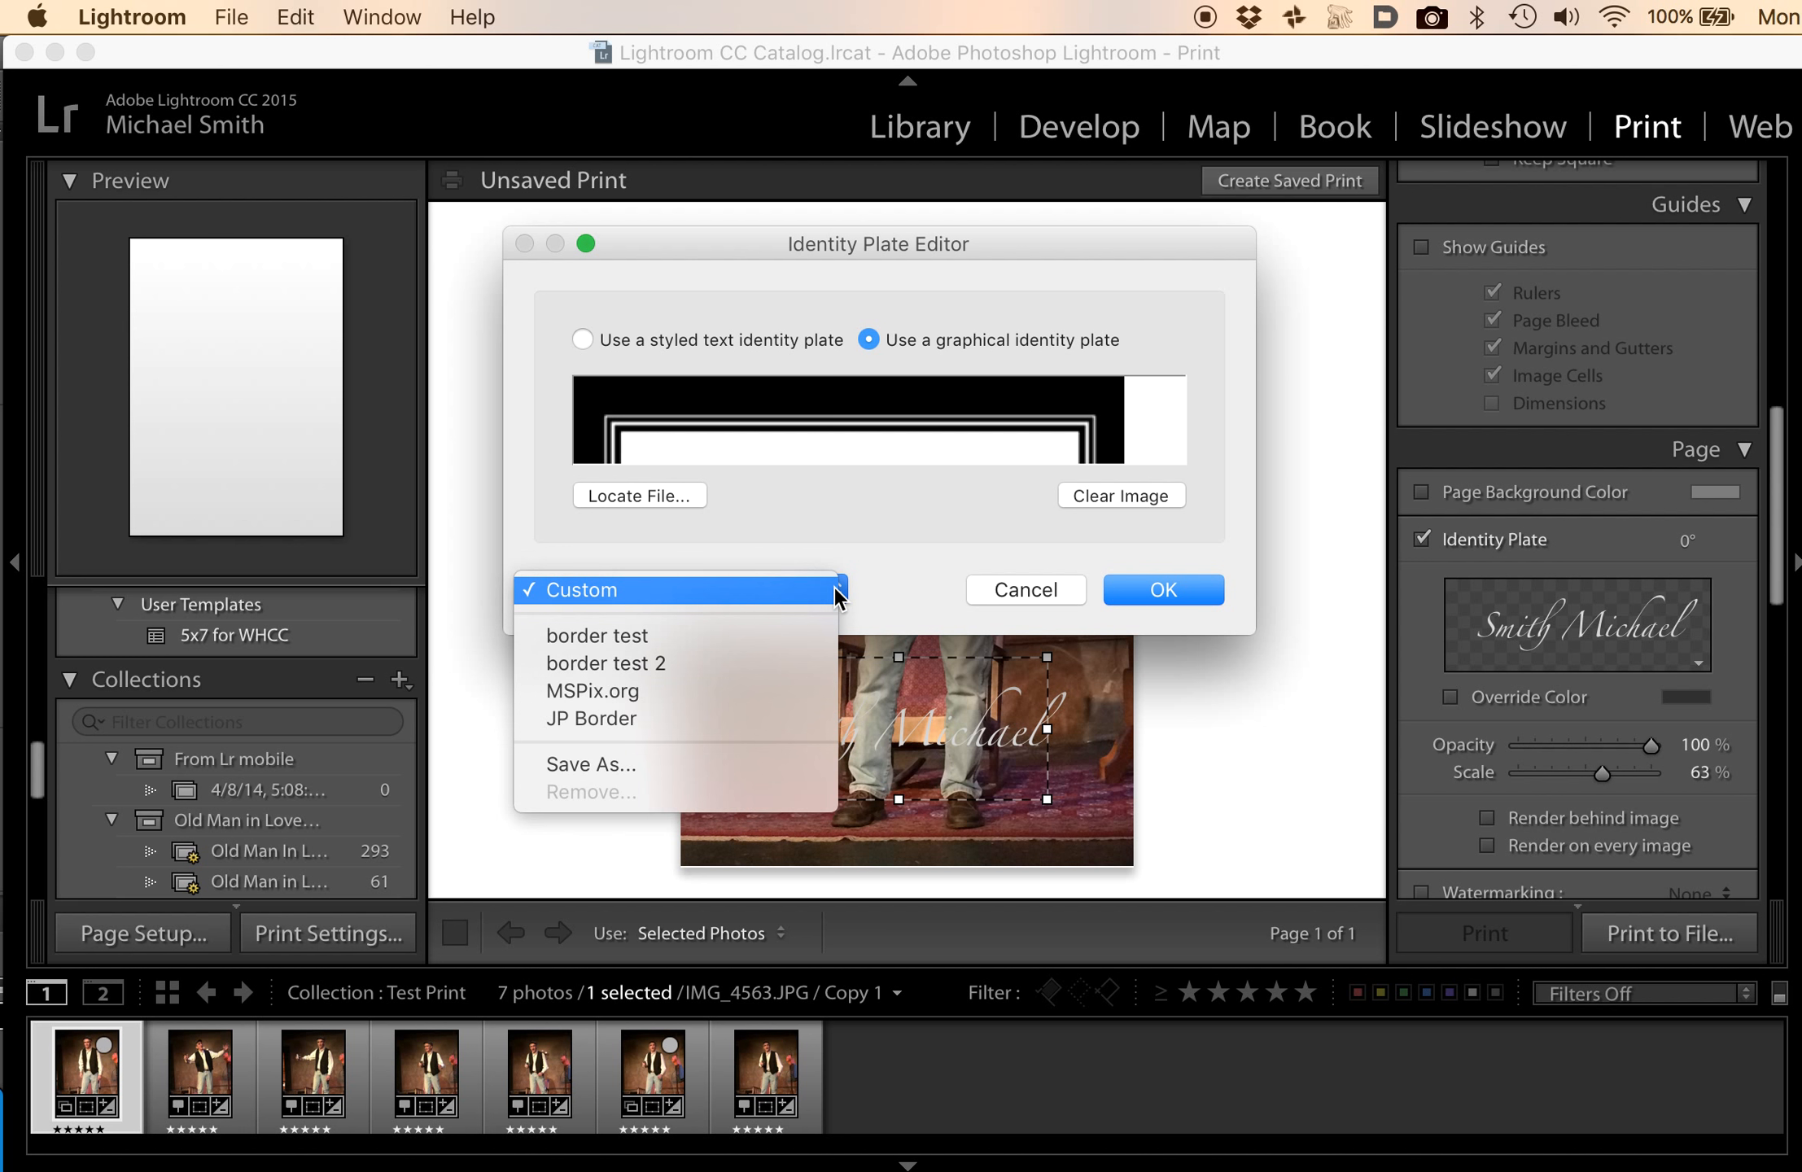
{"action": "left_click", "coordinate": [664, 714]}
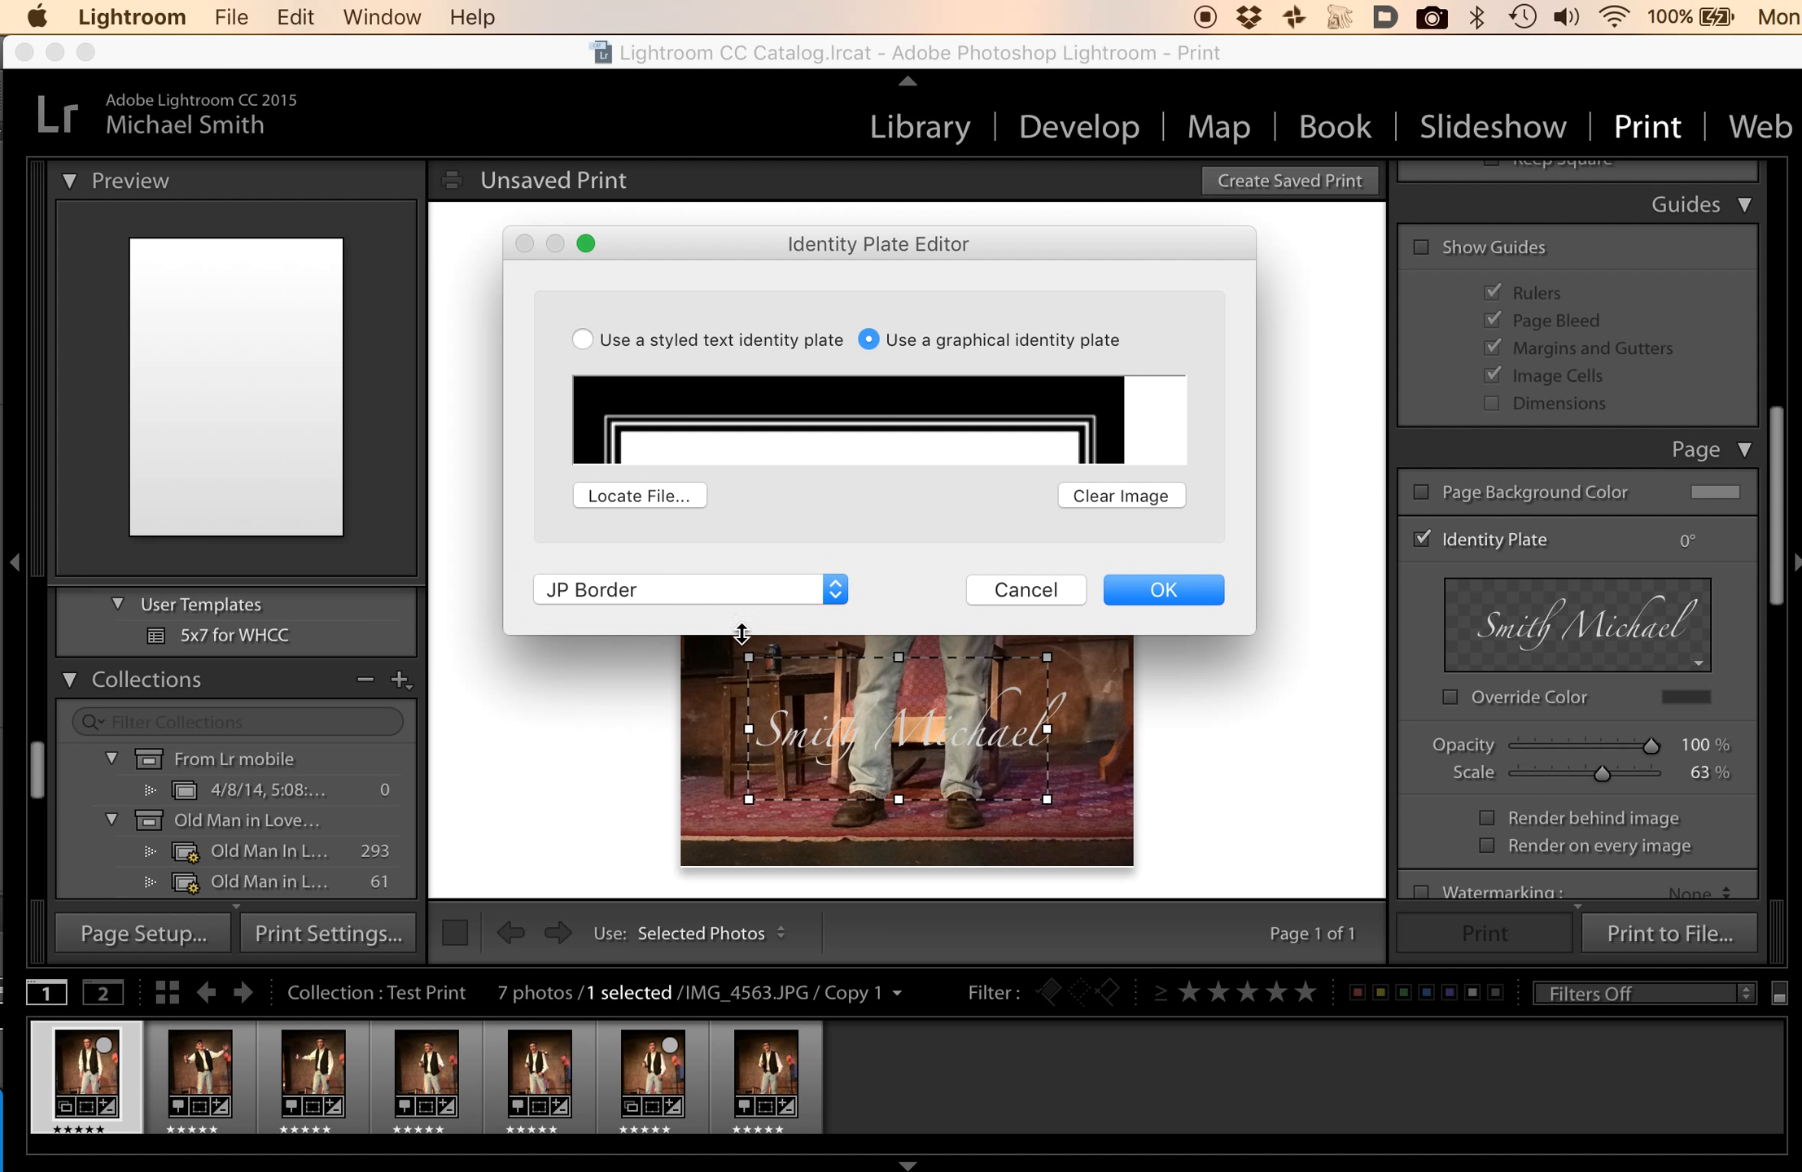
{"action": "left_click", "coordinate": [1163, 586]}
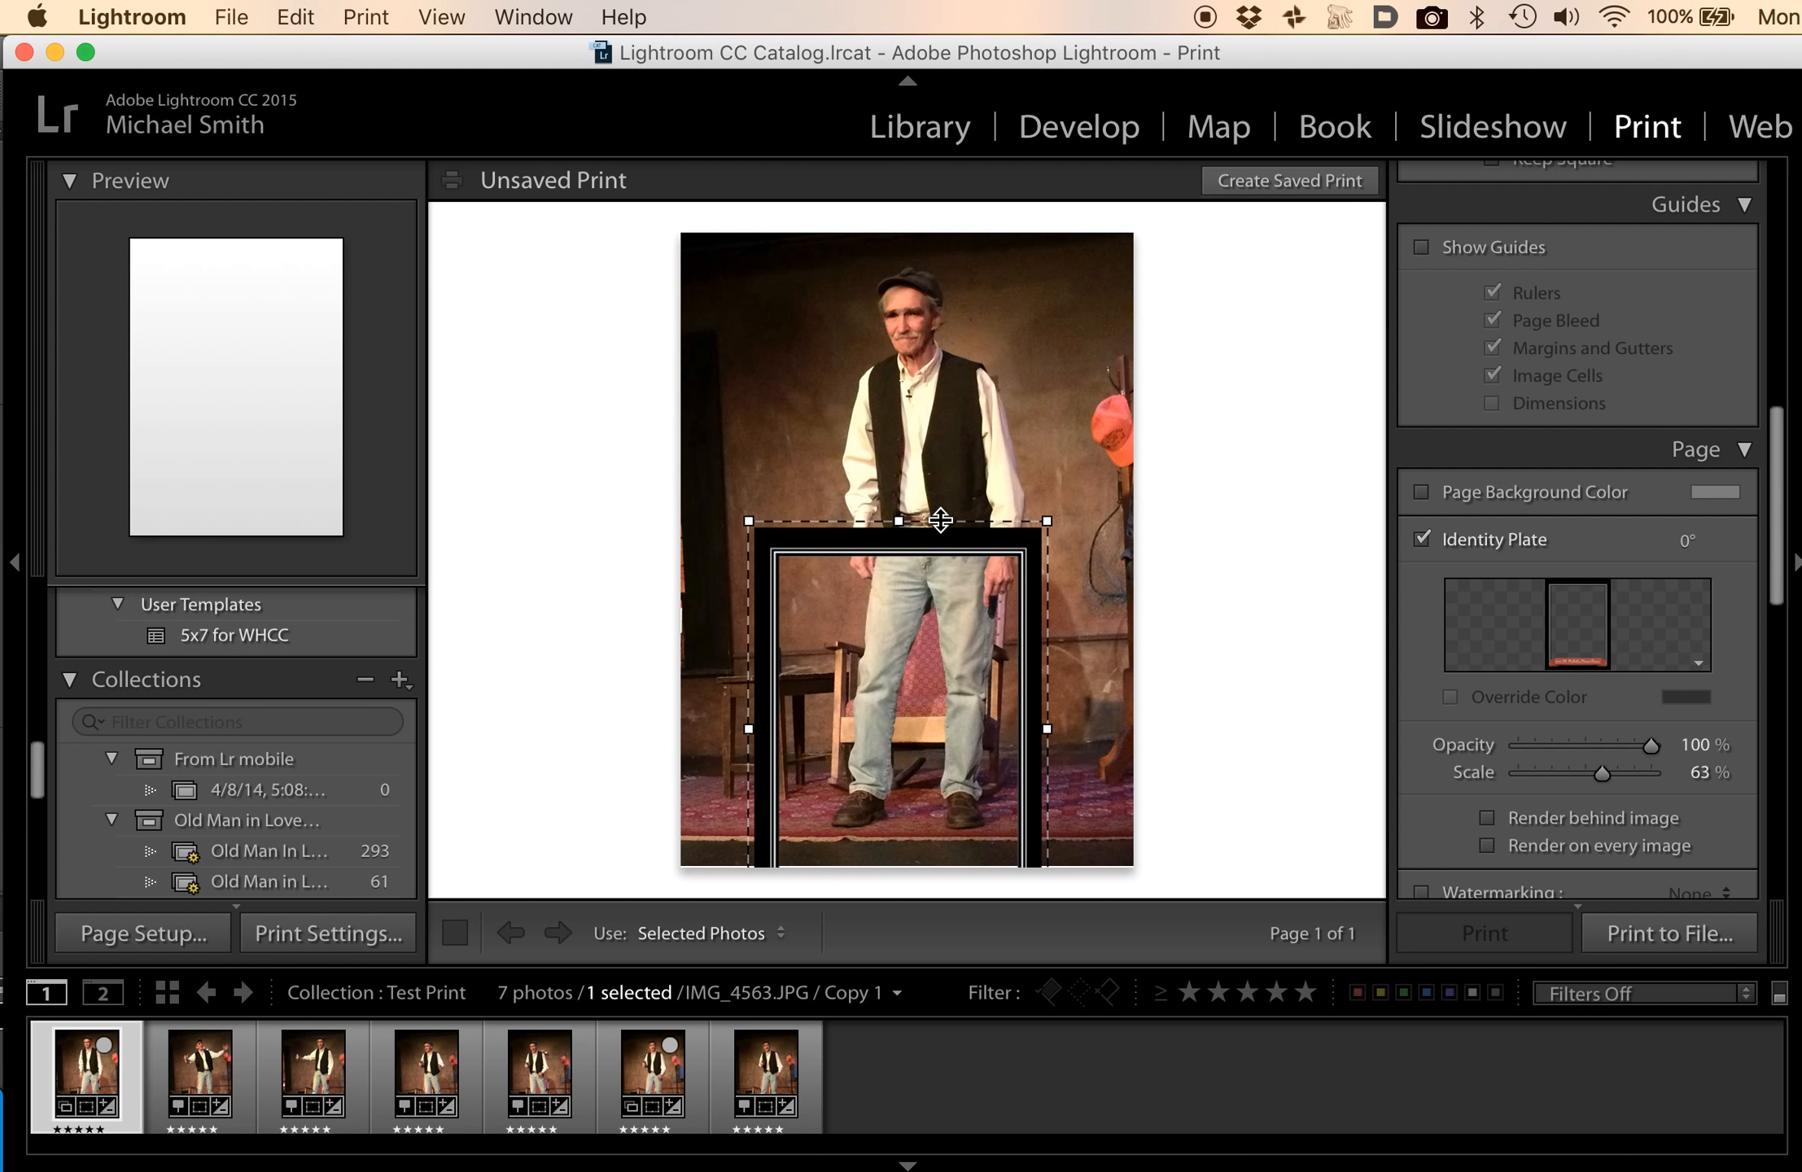
Reposition the border identity plate over the photo and enlarge it to 100% scale so it covers the whole print.
{"action": "left_click_drag", "start_coordinate": [940, 519], "coordinate": [951, 395]}
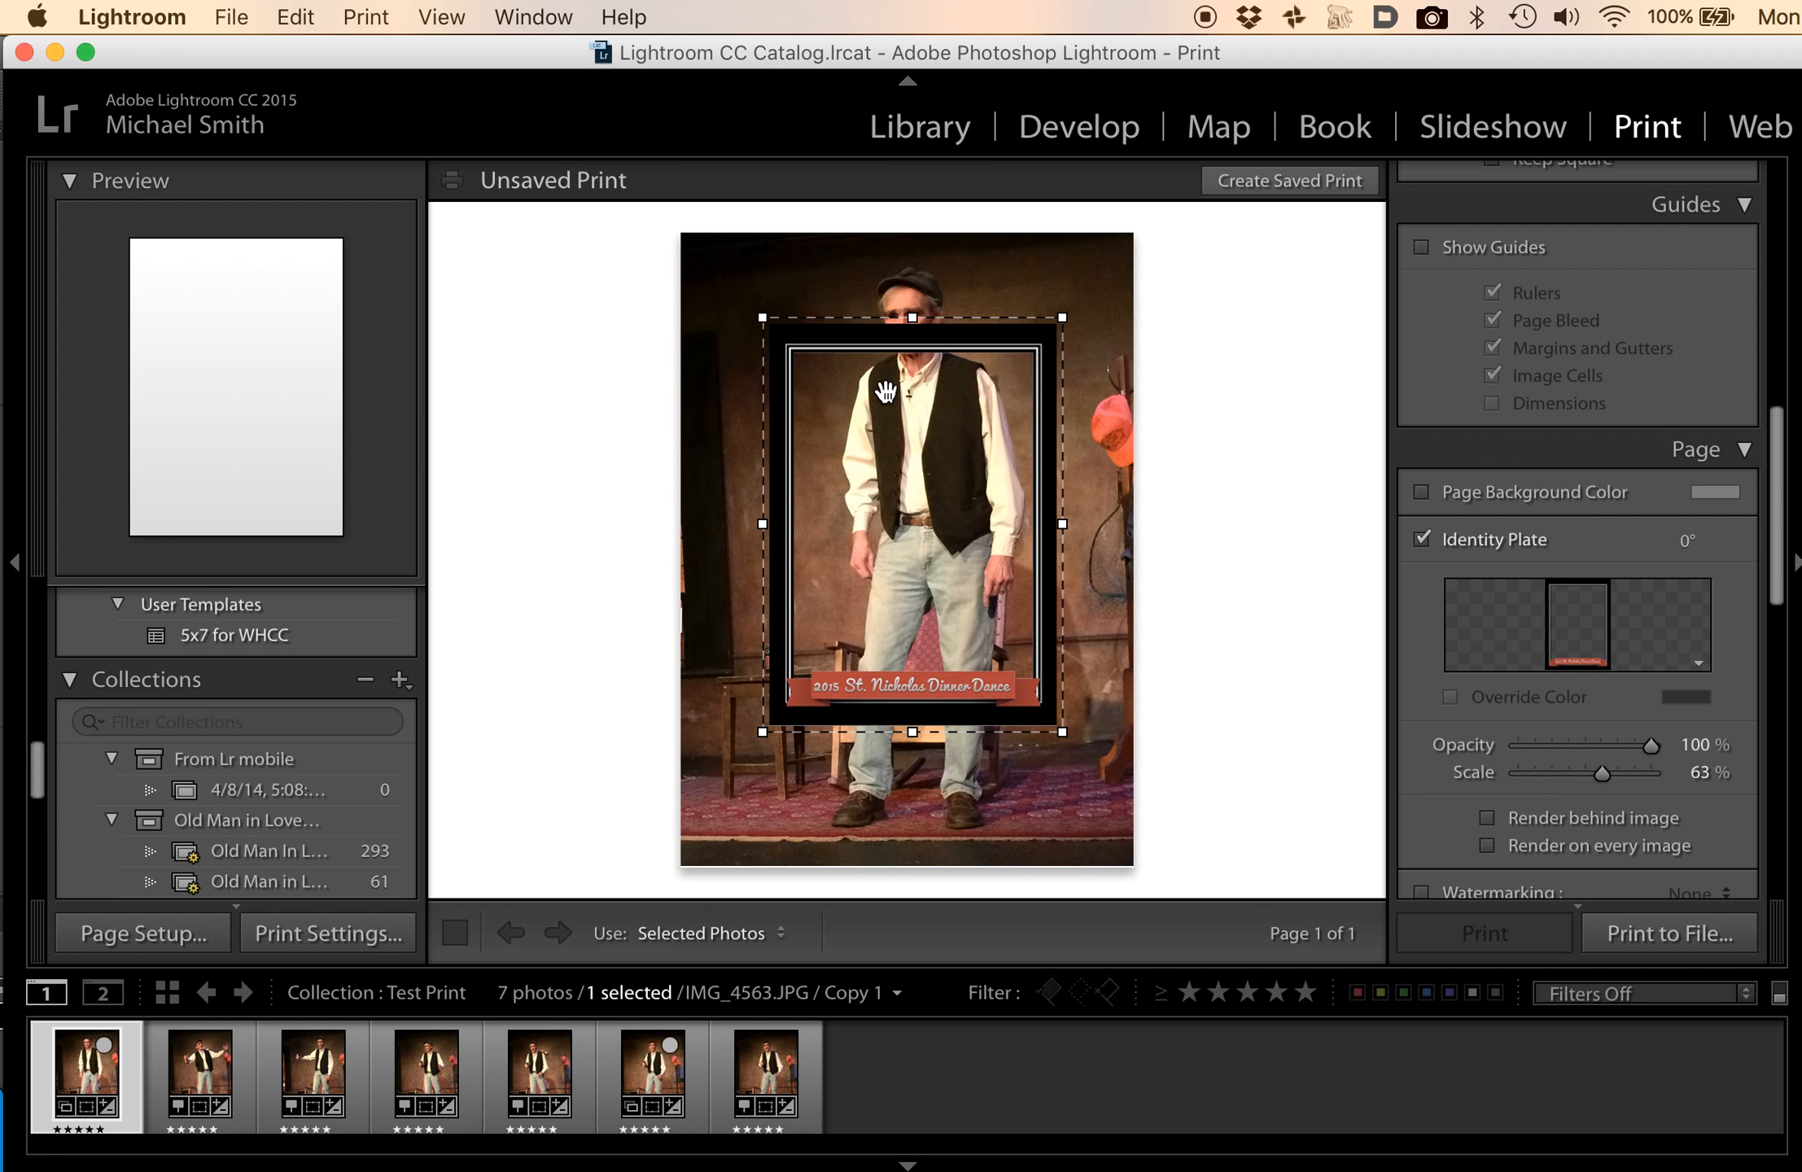
{"action": "left_click_drag", "start_coordinate": [761, 317], "coordinate": [704, 276]}
{"action": "left_click_drag", "start_coordinate": [1067, 278], "coordinate": [1162, 234]}
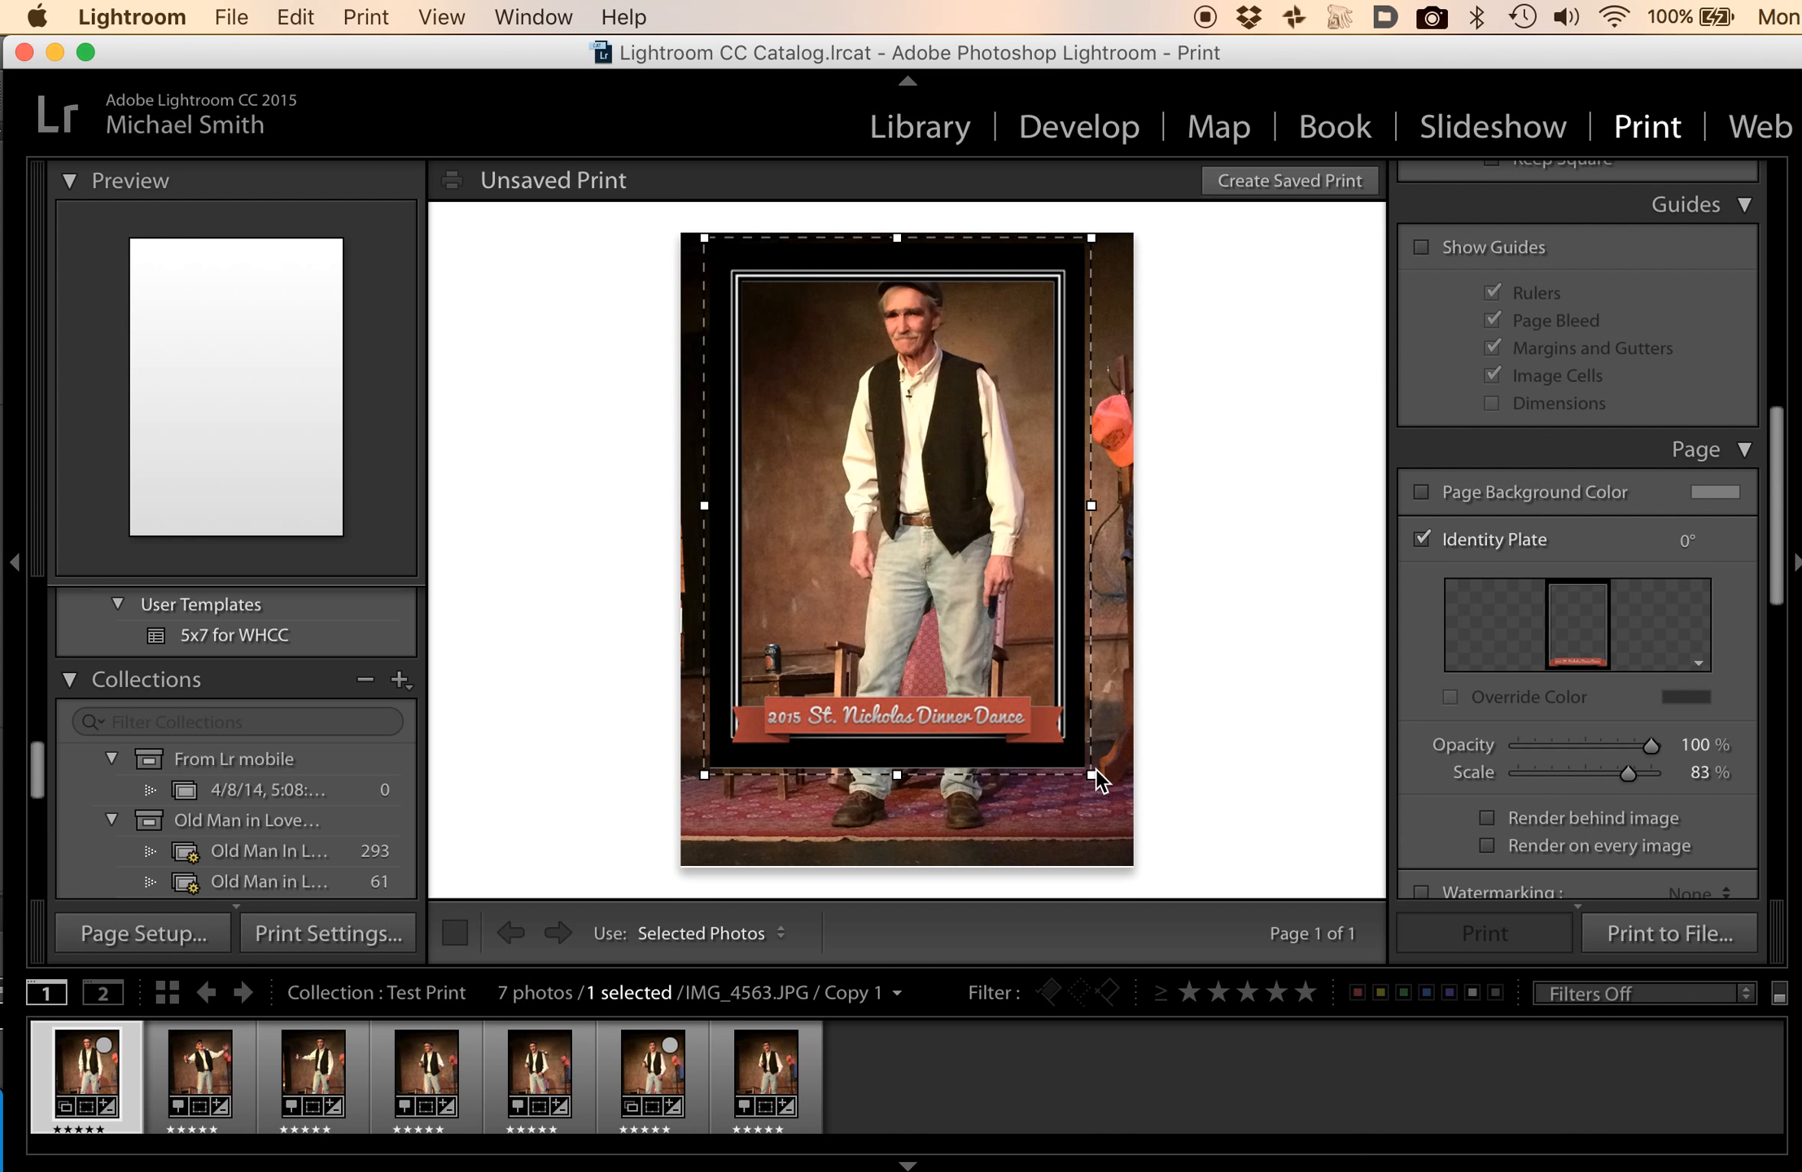
{"action": "left_click_drag", "start_coordinate": [1093, 776], "coordinate": [1153, 896]}
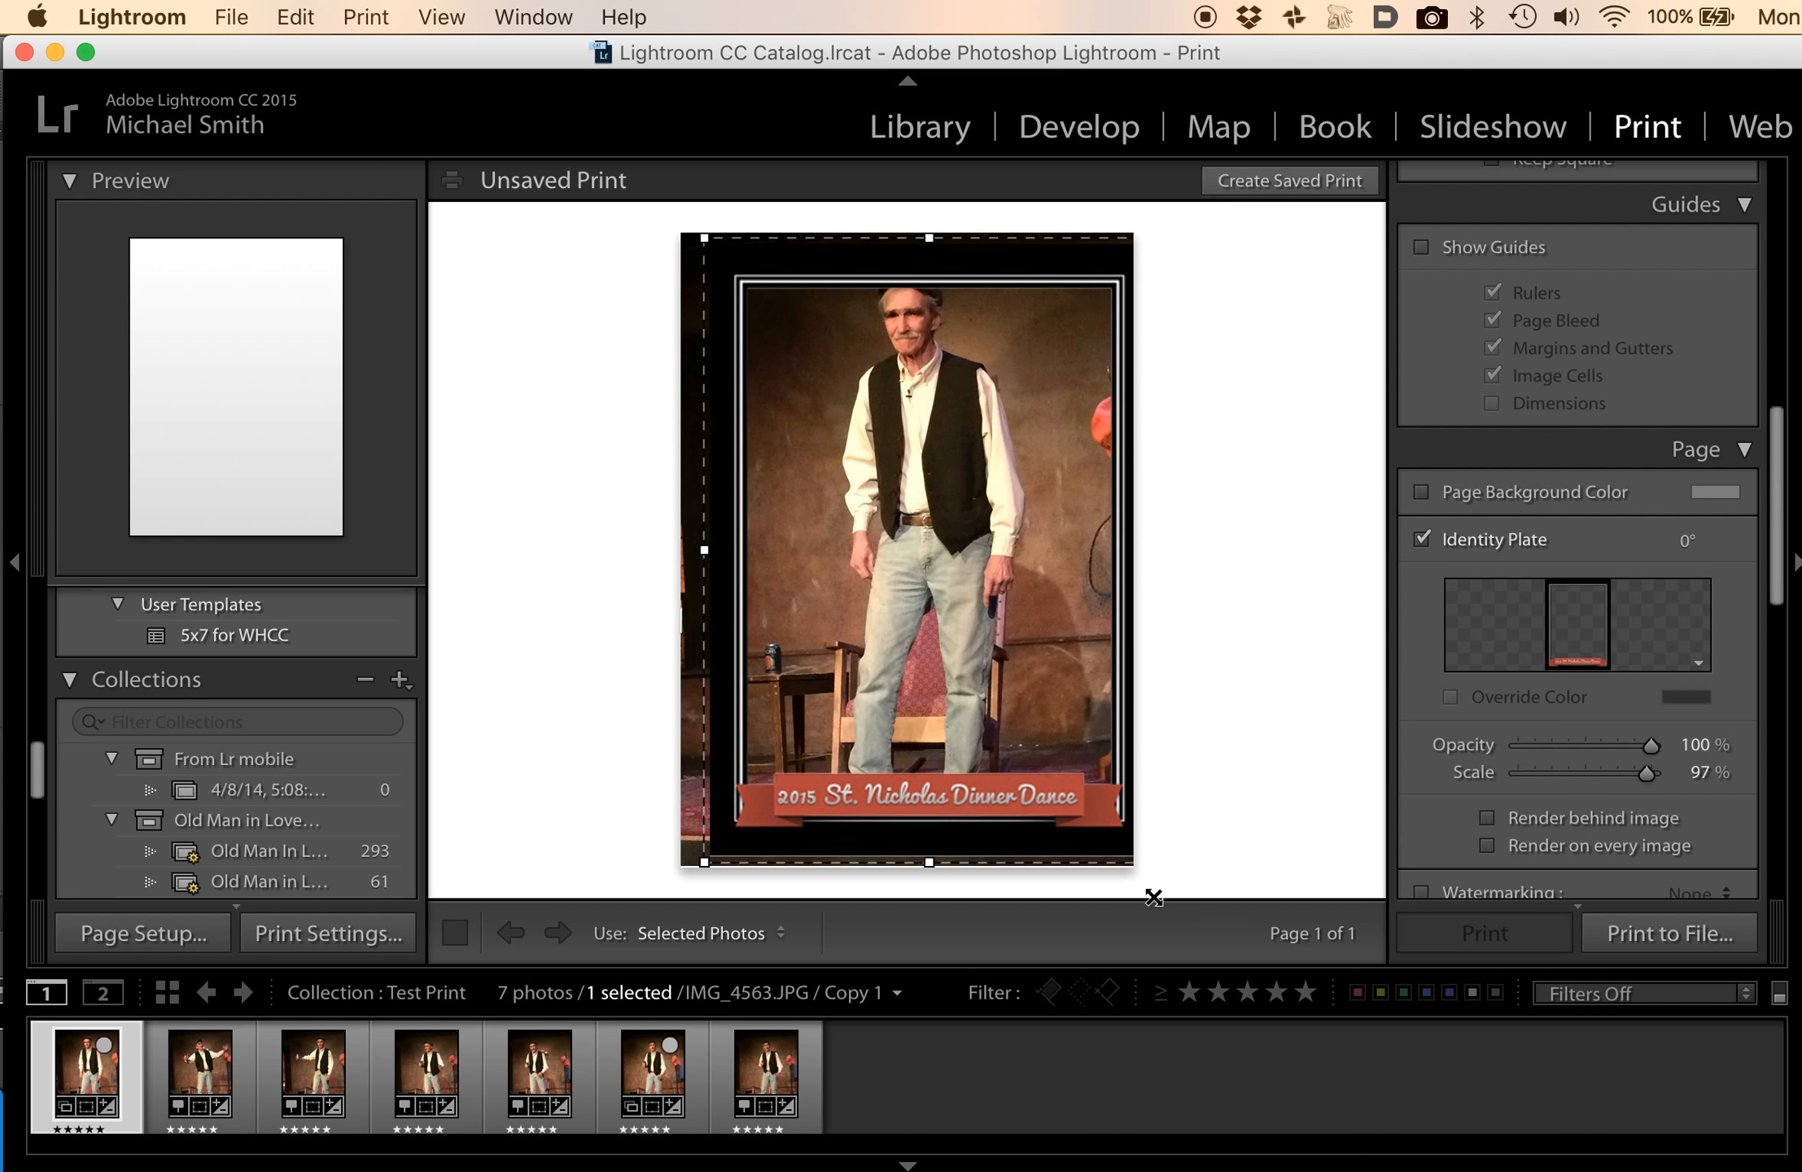
{"action": "left_click_drag", "start_coordinate": [709, 555], "coordinate": [696, 555]}
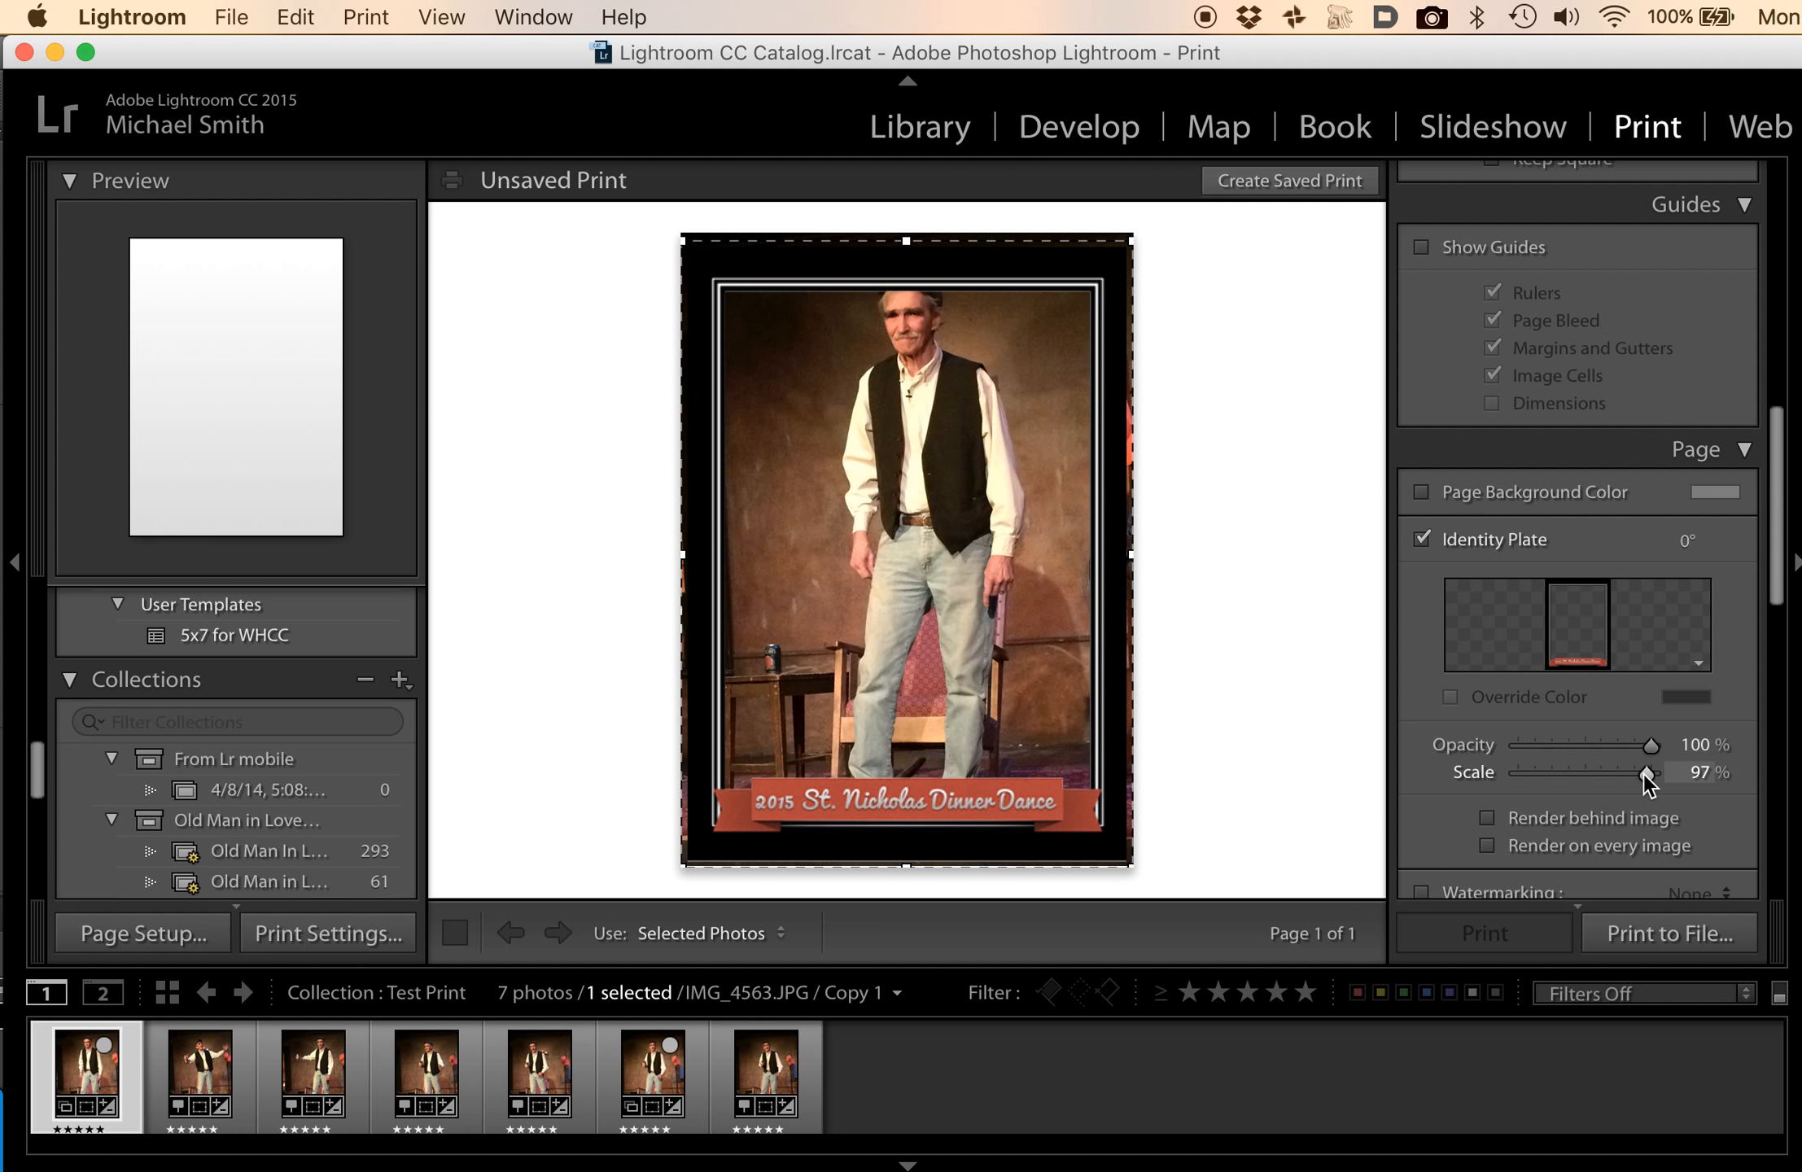
{"action": "left_click_drag", "start_coordinate": [1643, 773], "coordinate": [1690, 773]}
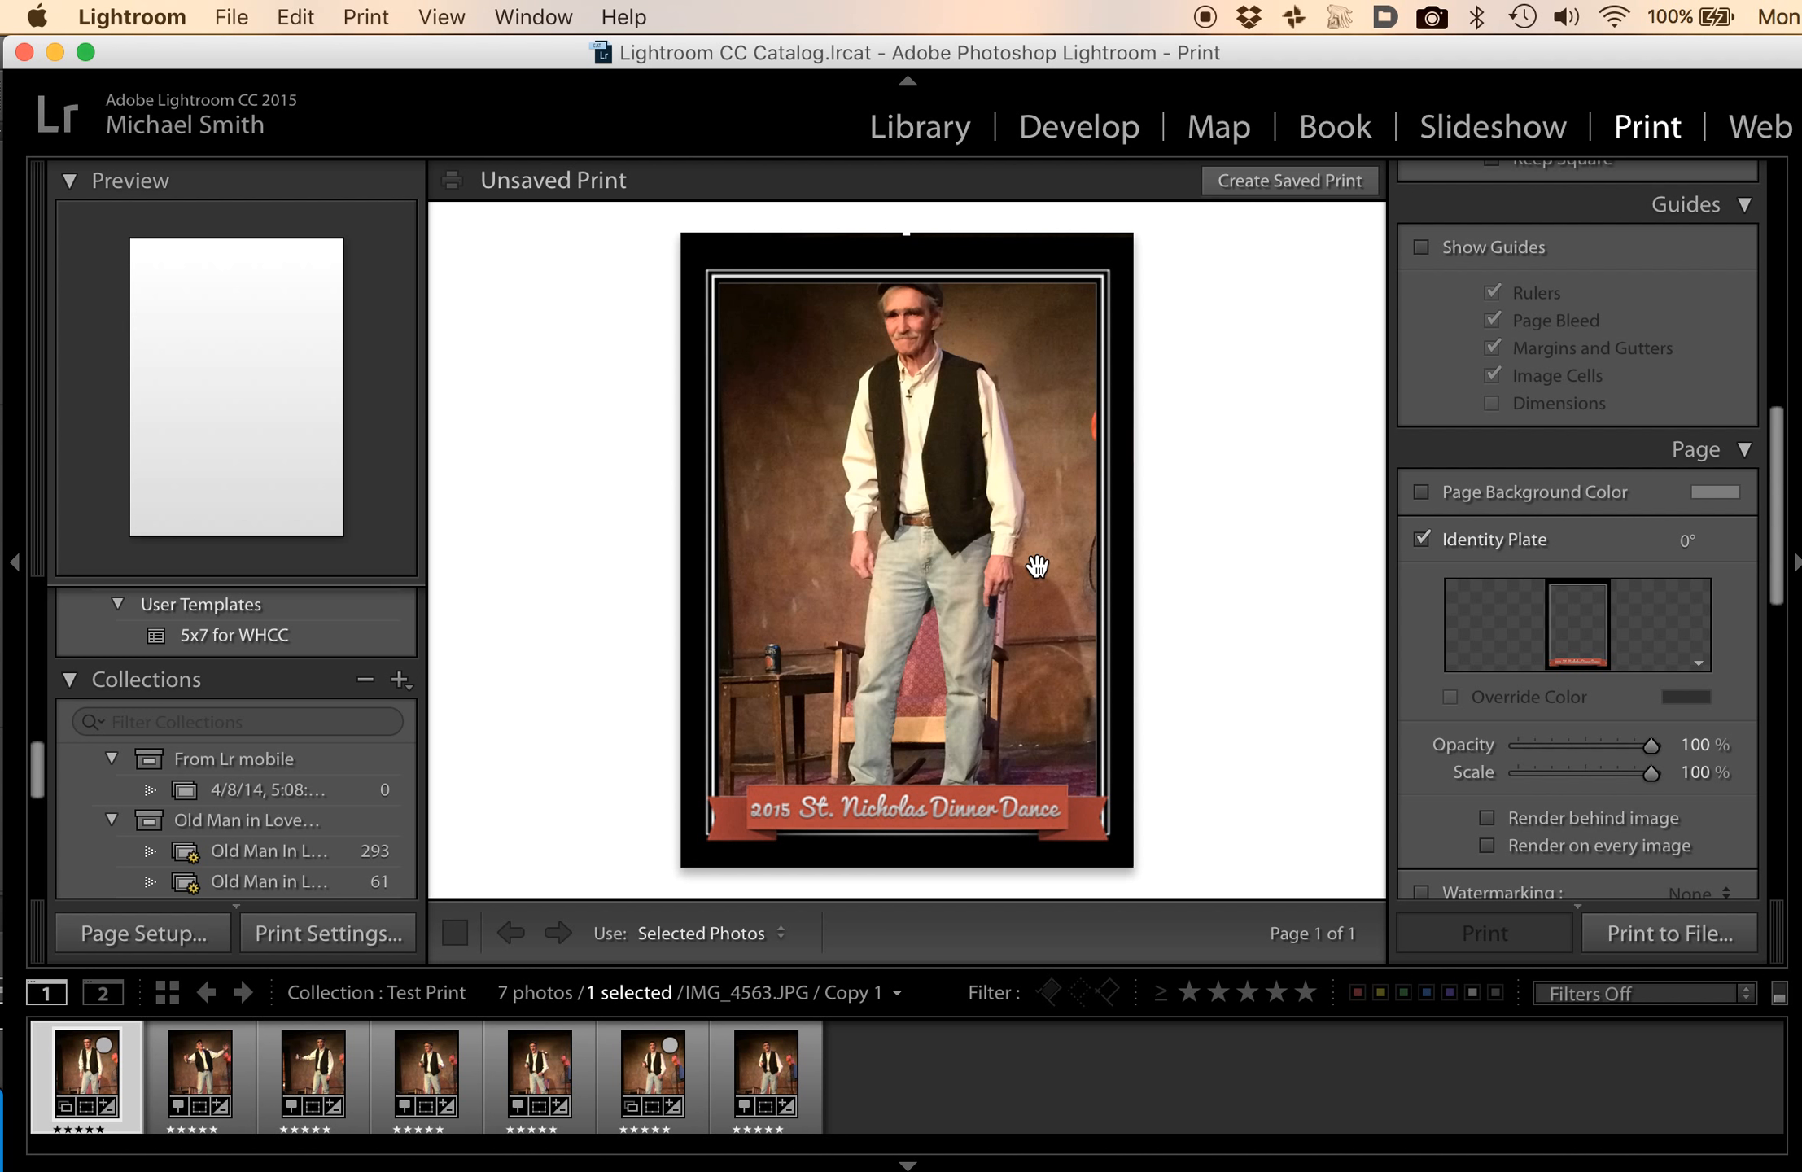
Preview the border on the remaining photos in the Test Print collection, ending on the last one.
{"action": "left_click", "coordinate": [207, 1065]}
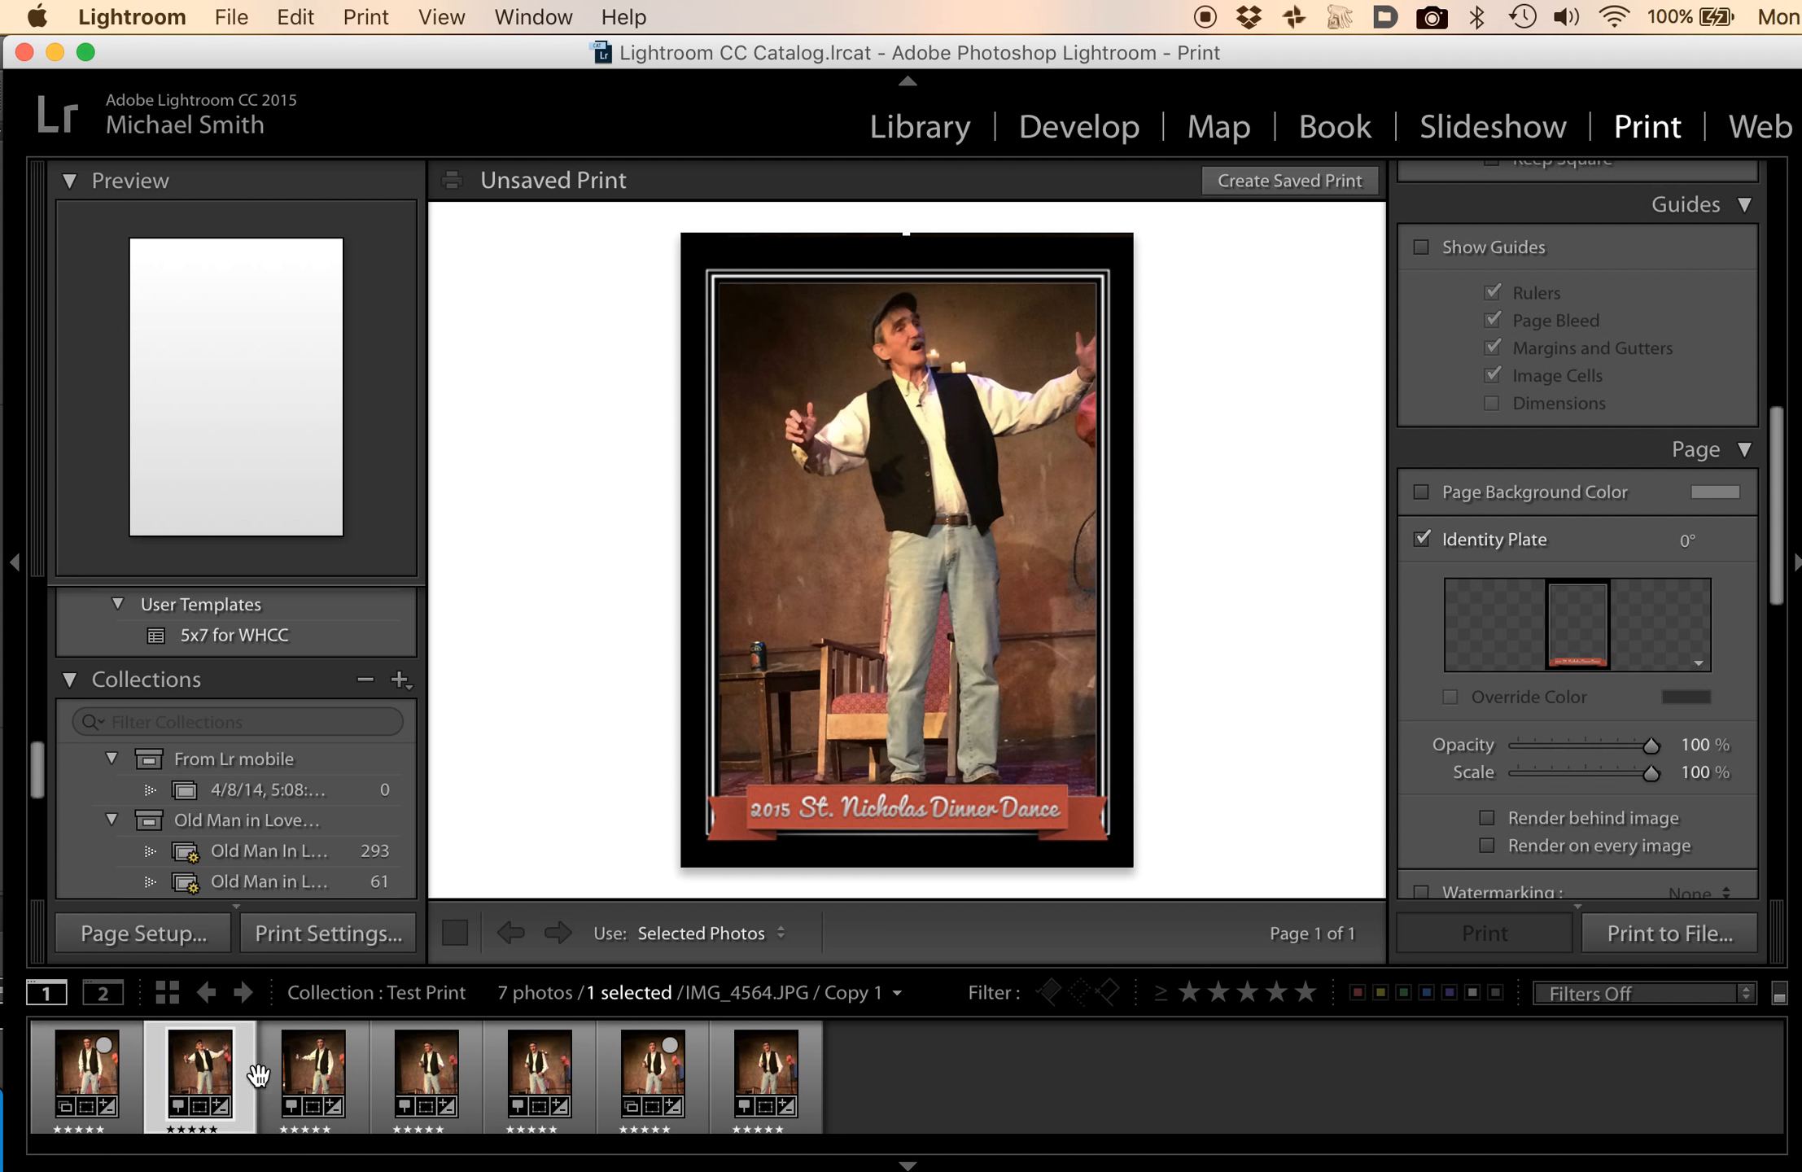
{"action": "left_click", "coordinate": [334, 1071]}
{"action": "left_click", "coordinate": [429, 1067]}
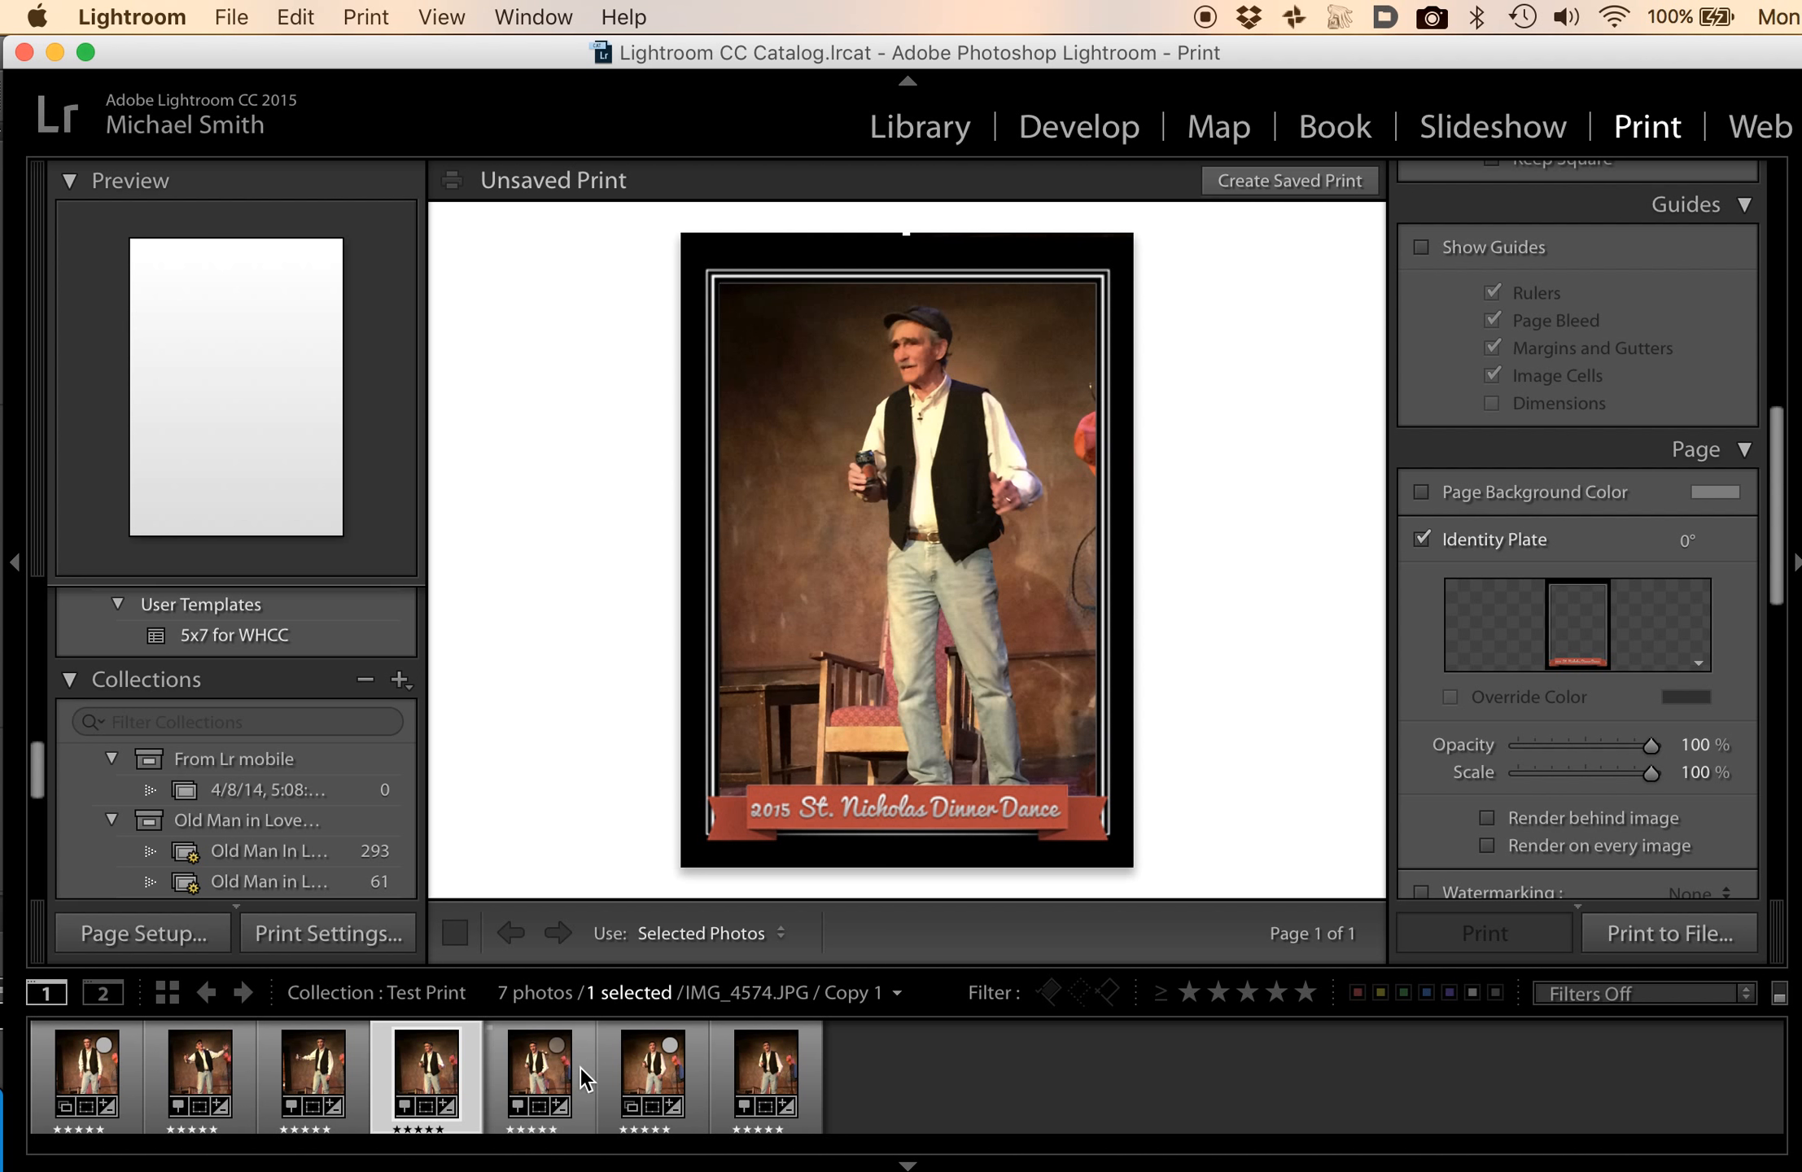
{"action": "left_click", "coordinate": [533, 1075]}
{"action": "left_click", "coordinate": [663, 1080]}
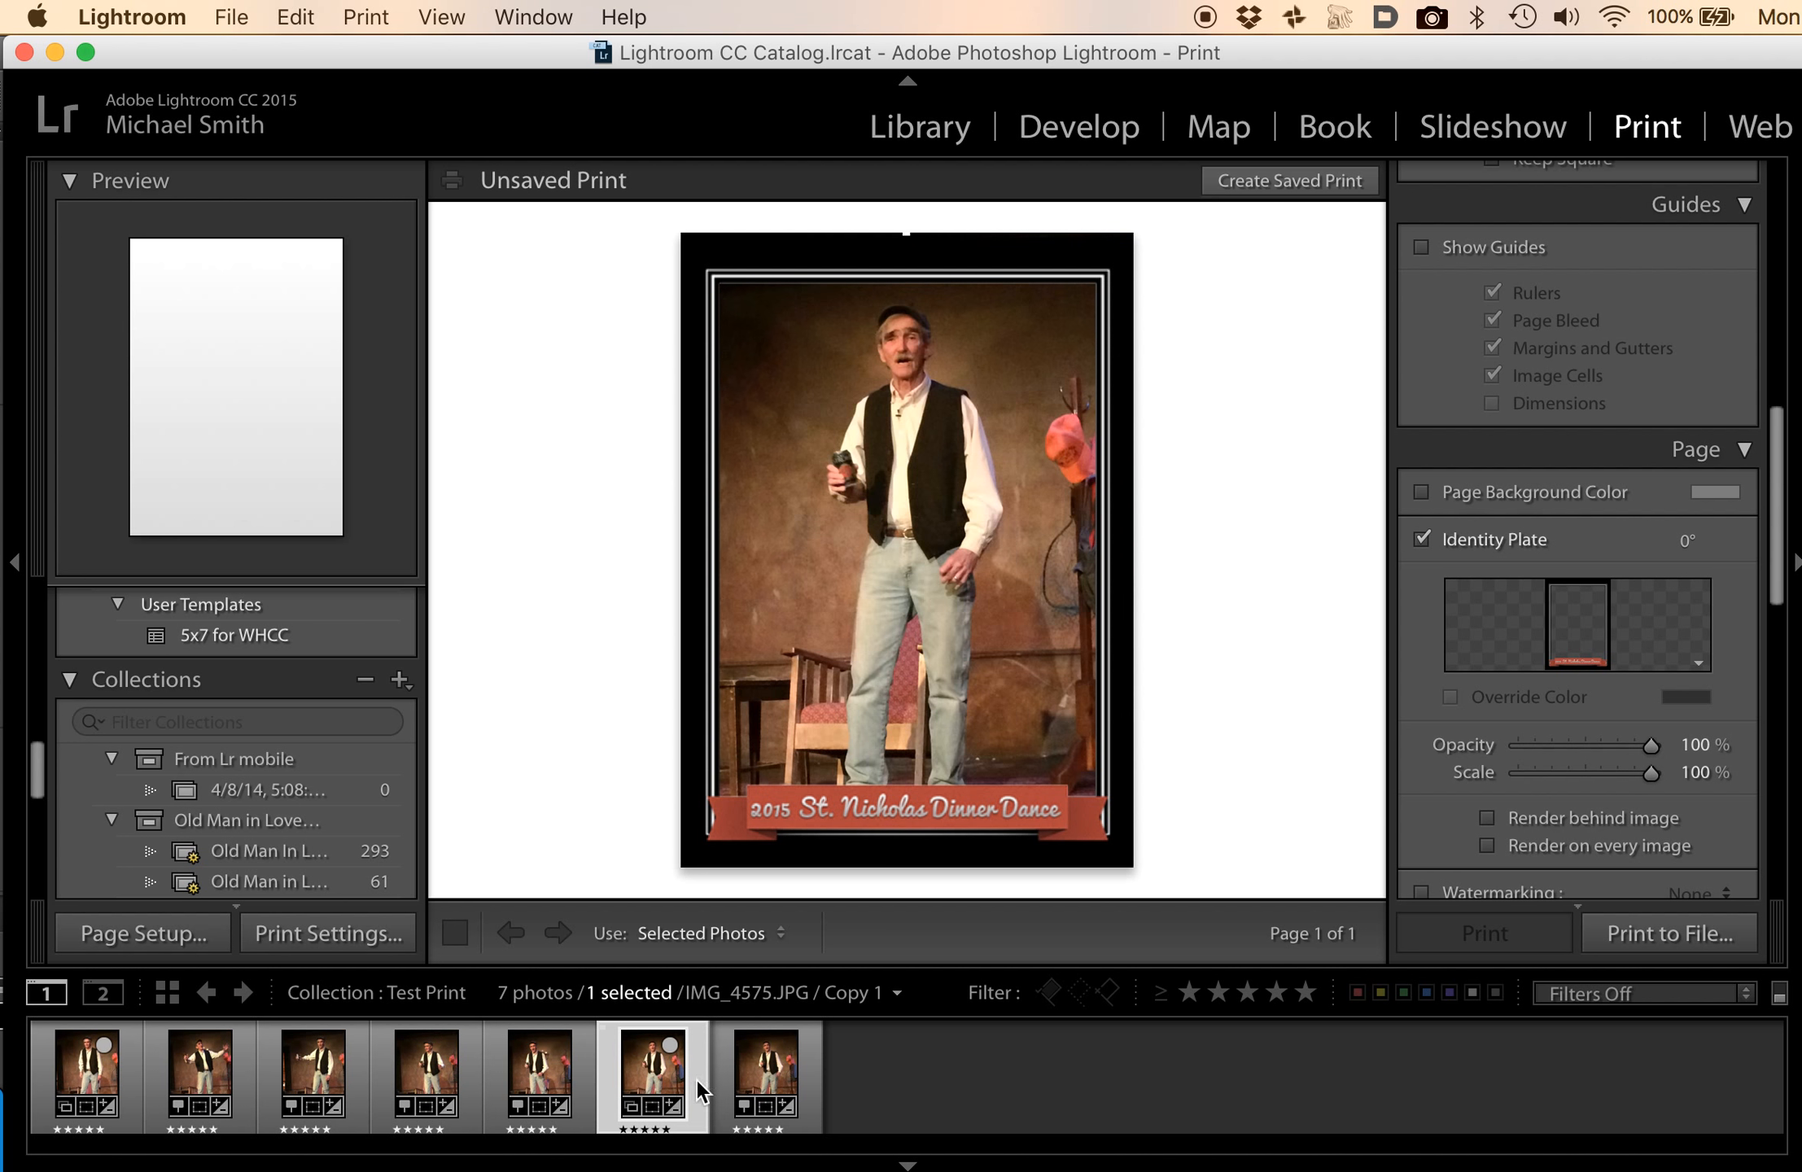
{"action": "left_click", "coordinate": [753, 1081]}
Choose JPEG File as the print job's output and keep the JPEG quality at 84.
{"action": "scroll", "coordinate": [1620, 785], "scroll_direction": "down", "scroll_amount": 10}
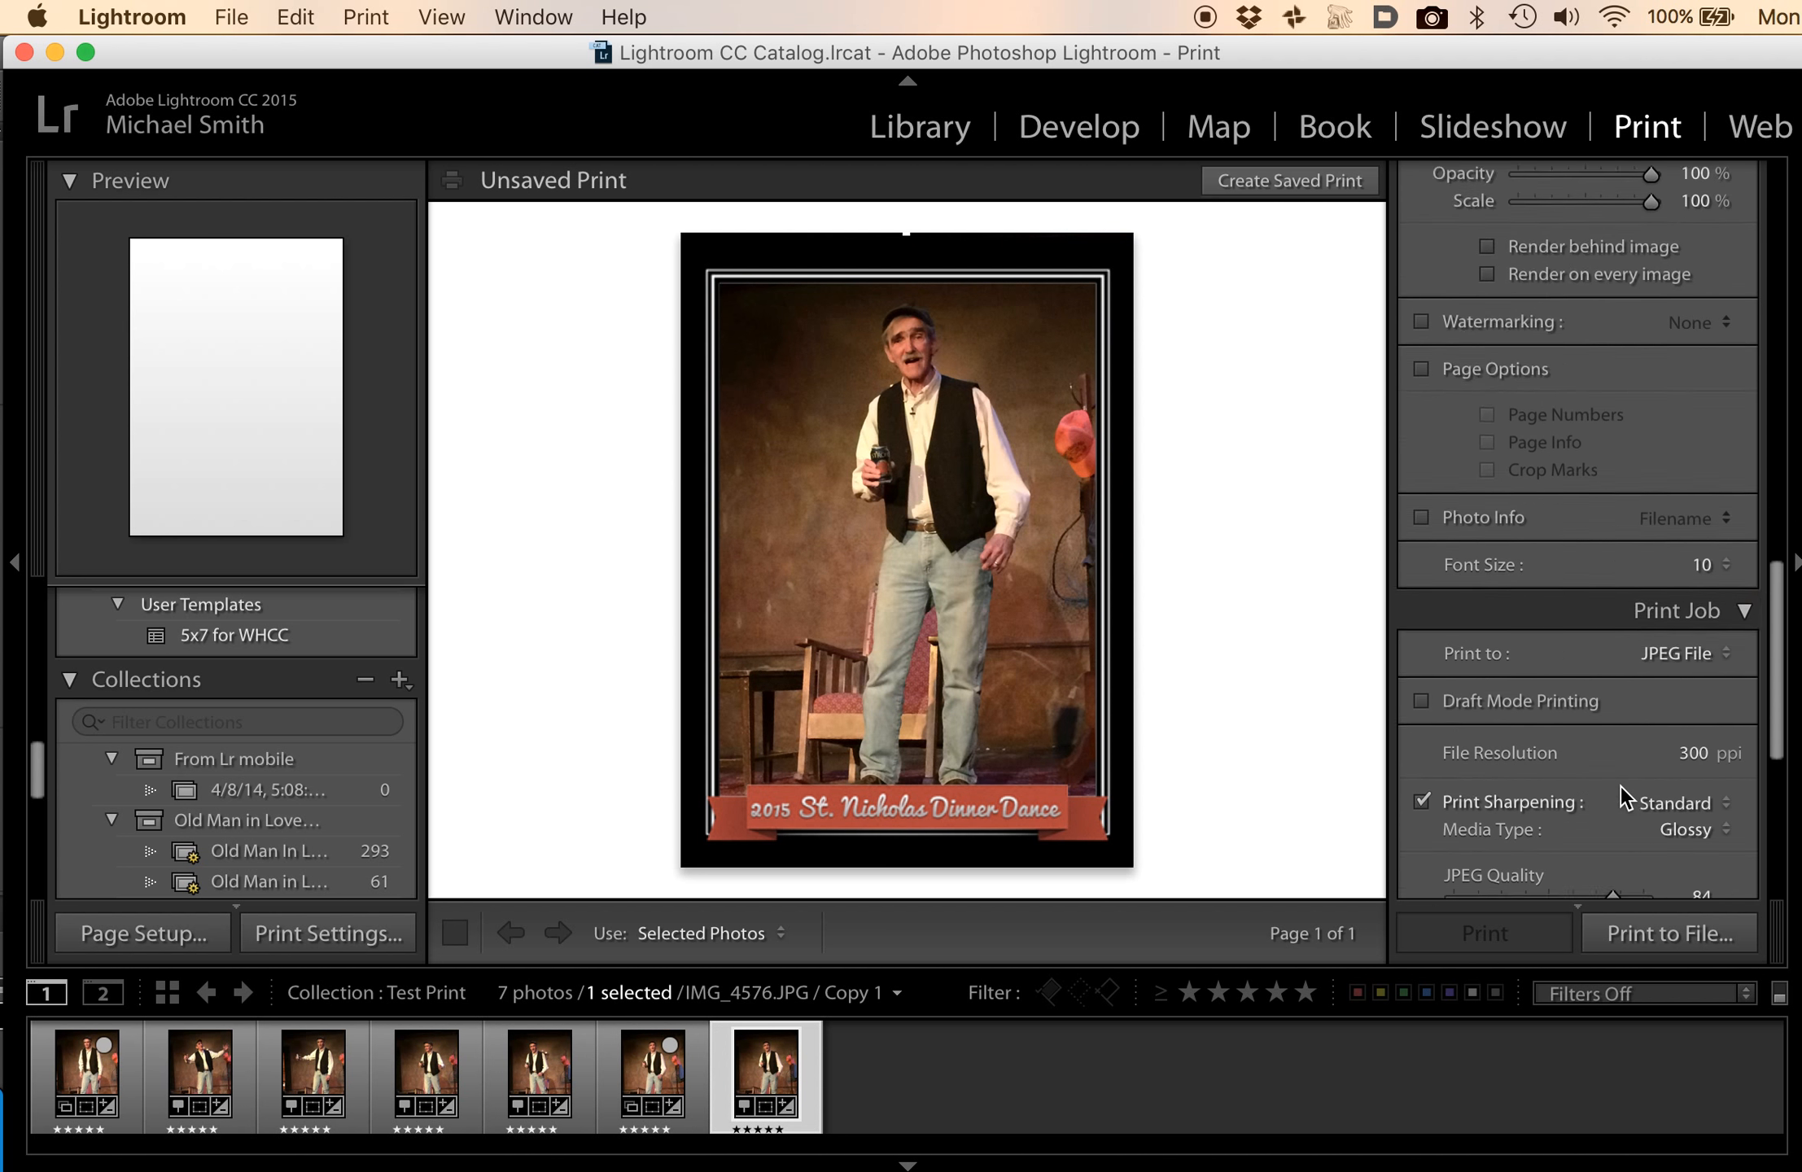
{"action": "scroll", "coordinate": [1652, 321], "scroll_direction": "up", "scroll_amount": 3}
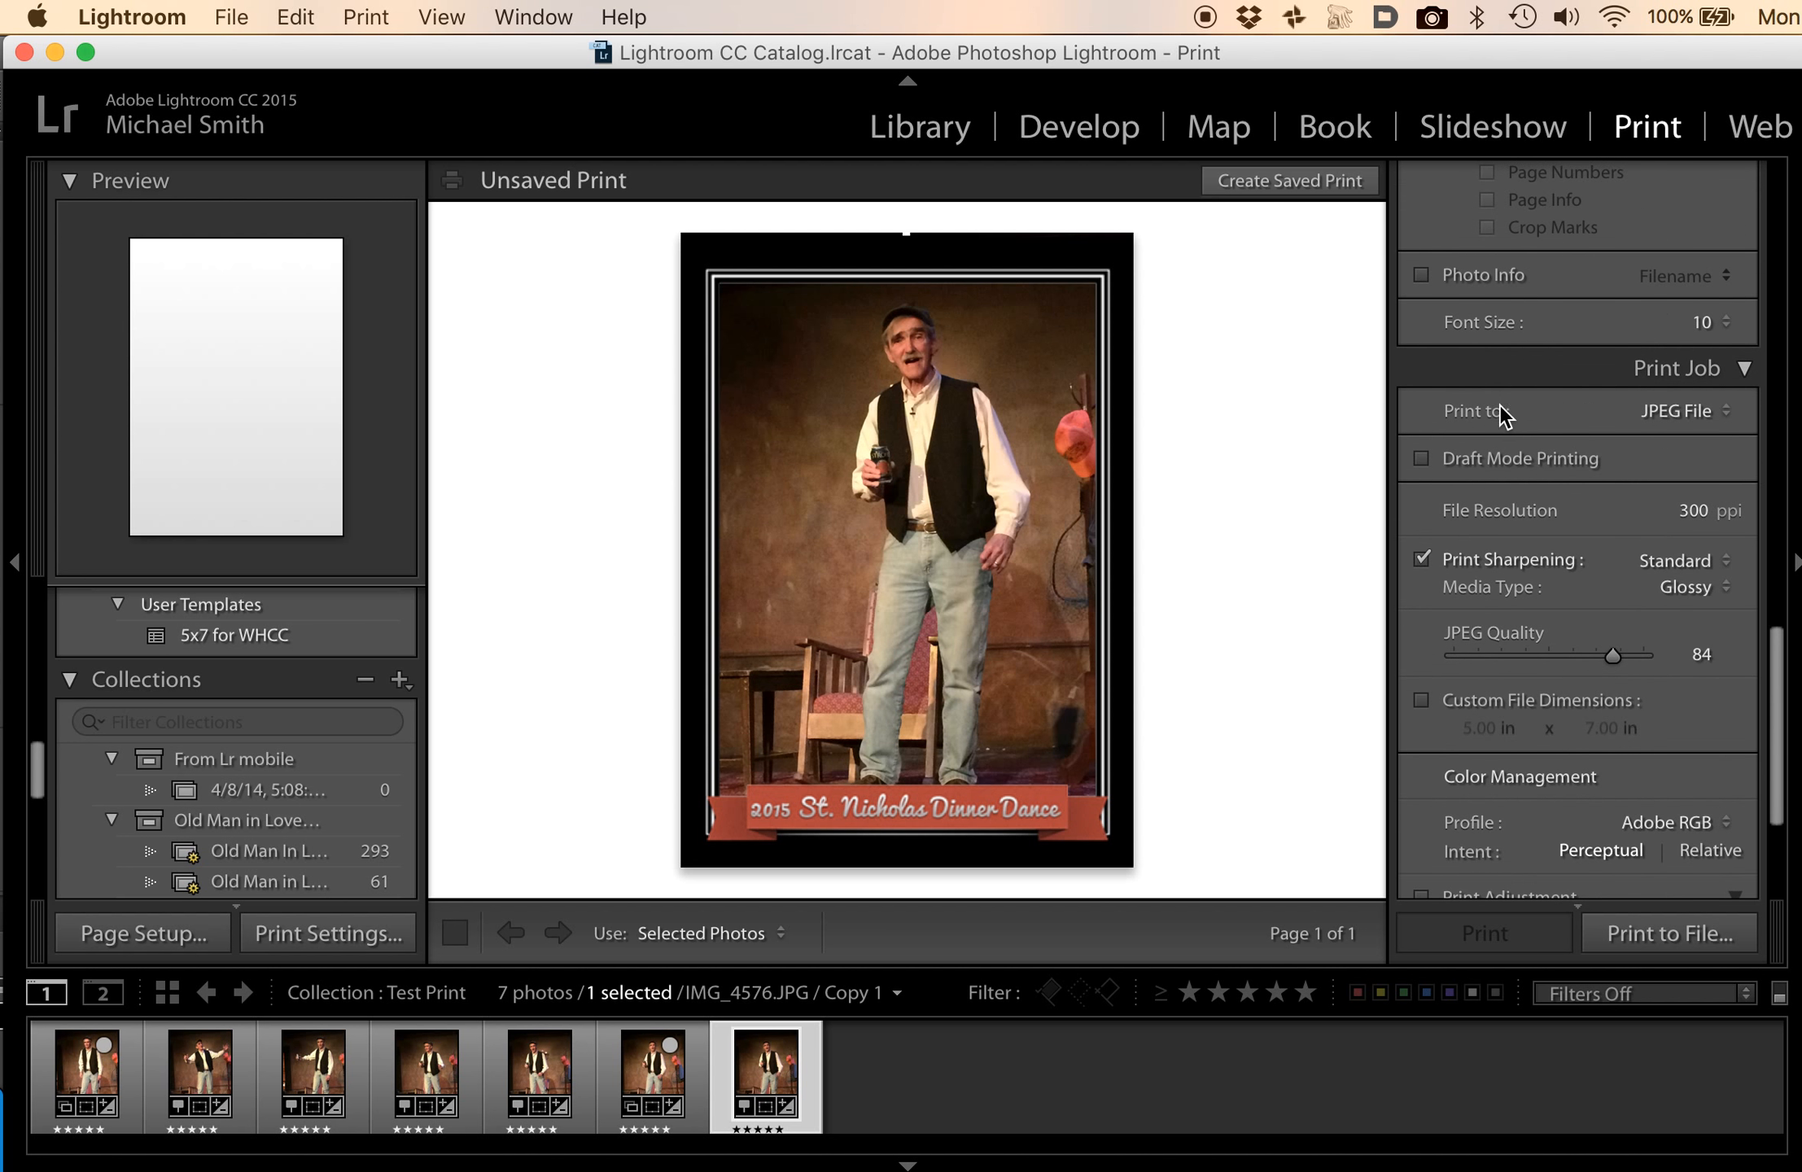
{"action": "left_click", "coordinate": [1701, 411]}
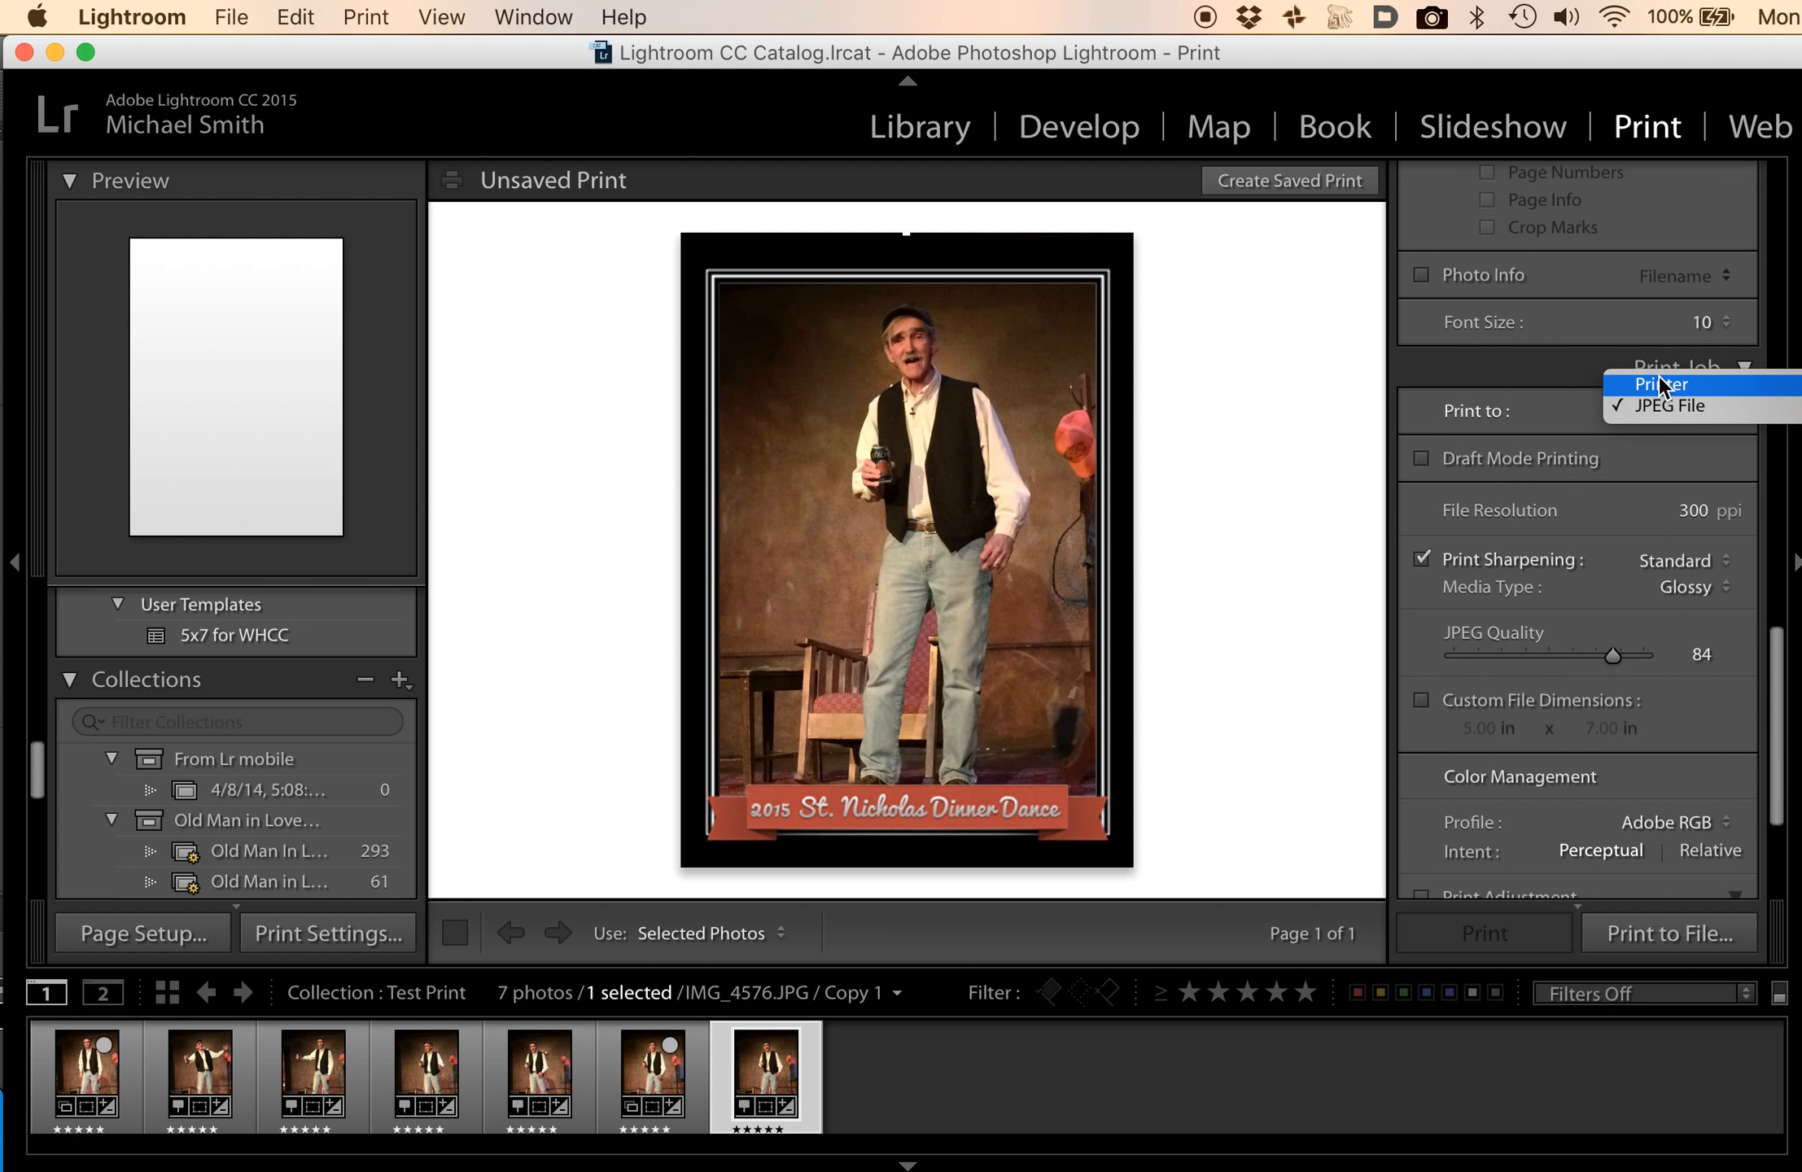
{"action": "left_click", "coordinate": [1665, 406]}
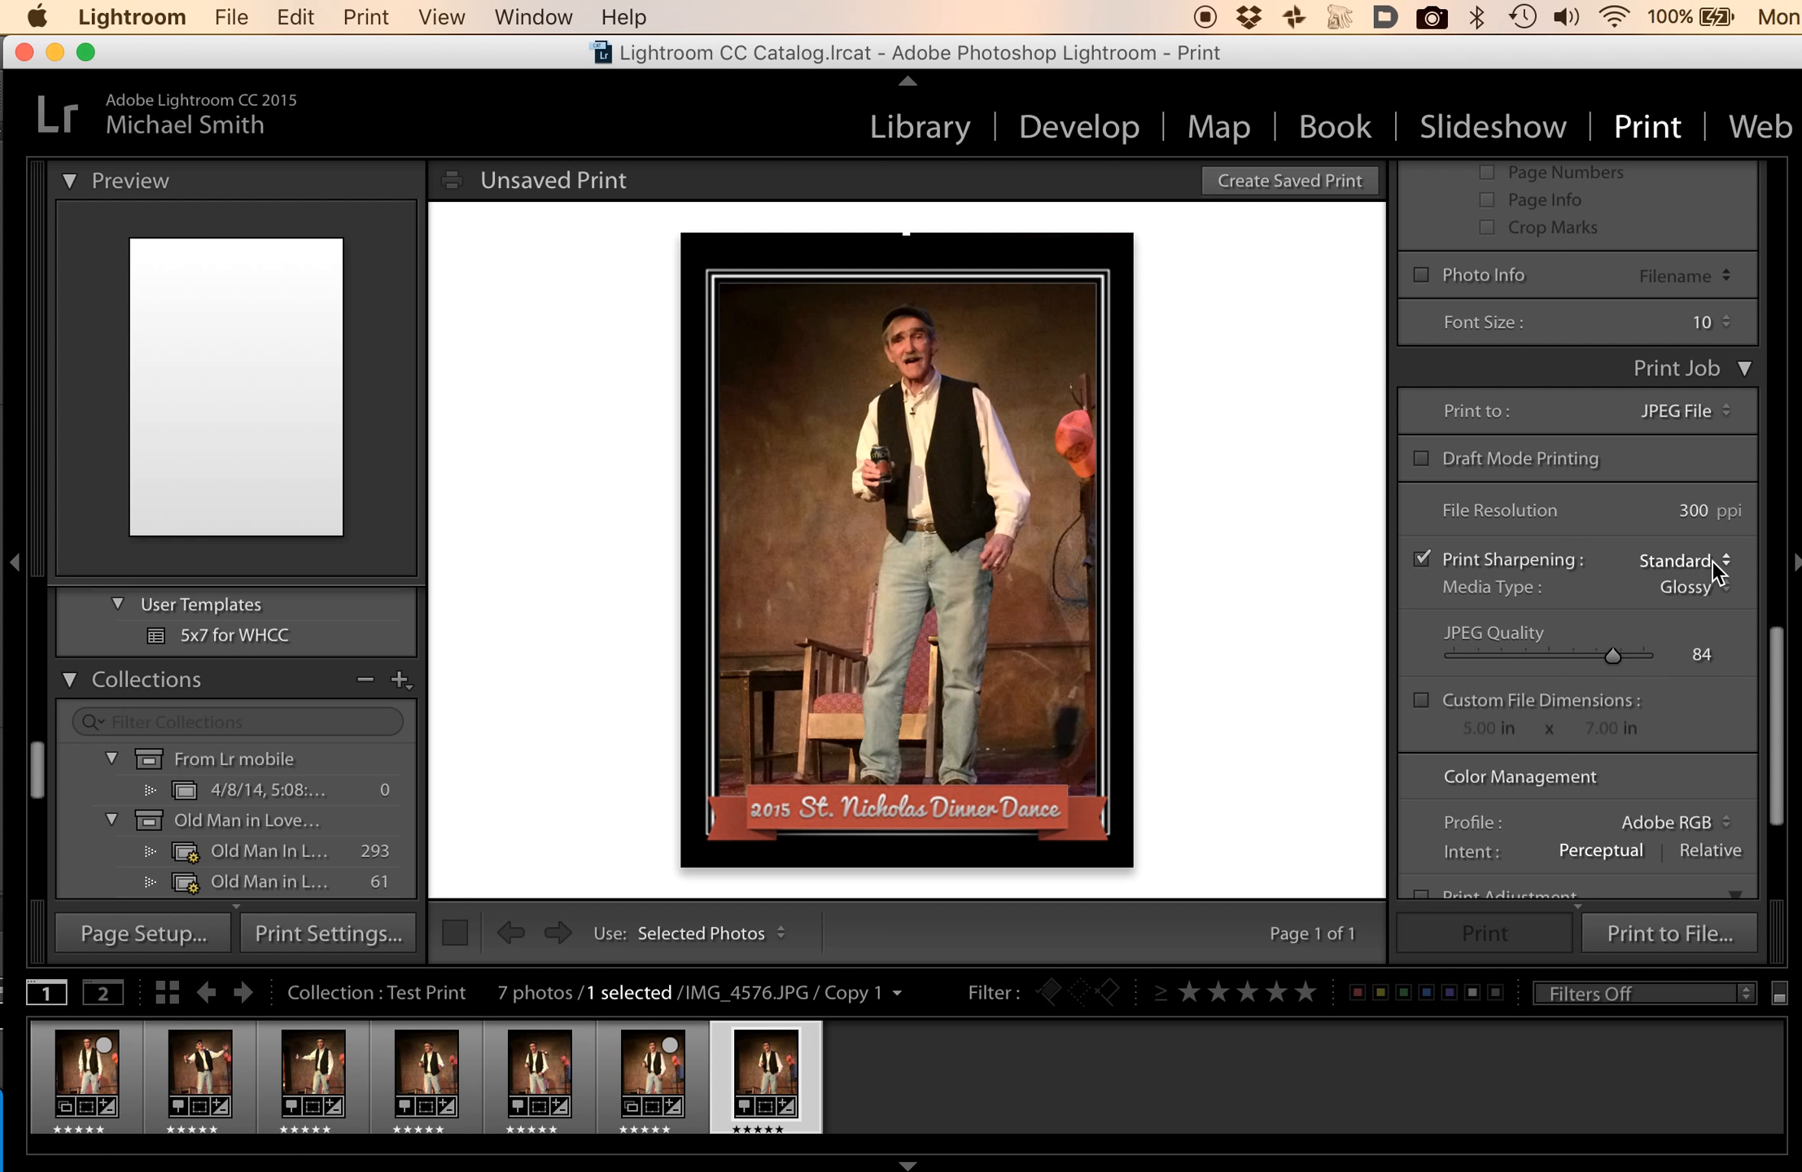
{"action": "left_click", "coordinate": [1618, 660]}
{"action": "left_click_drag", "start_coordinate": [1617, 660], "coordinate": [1617, 658]}
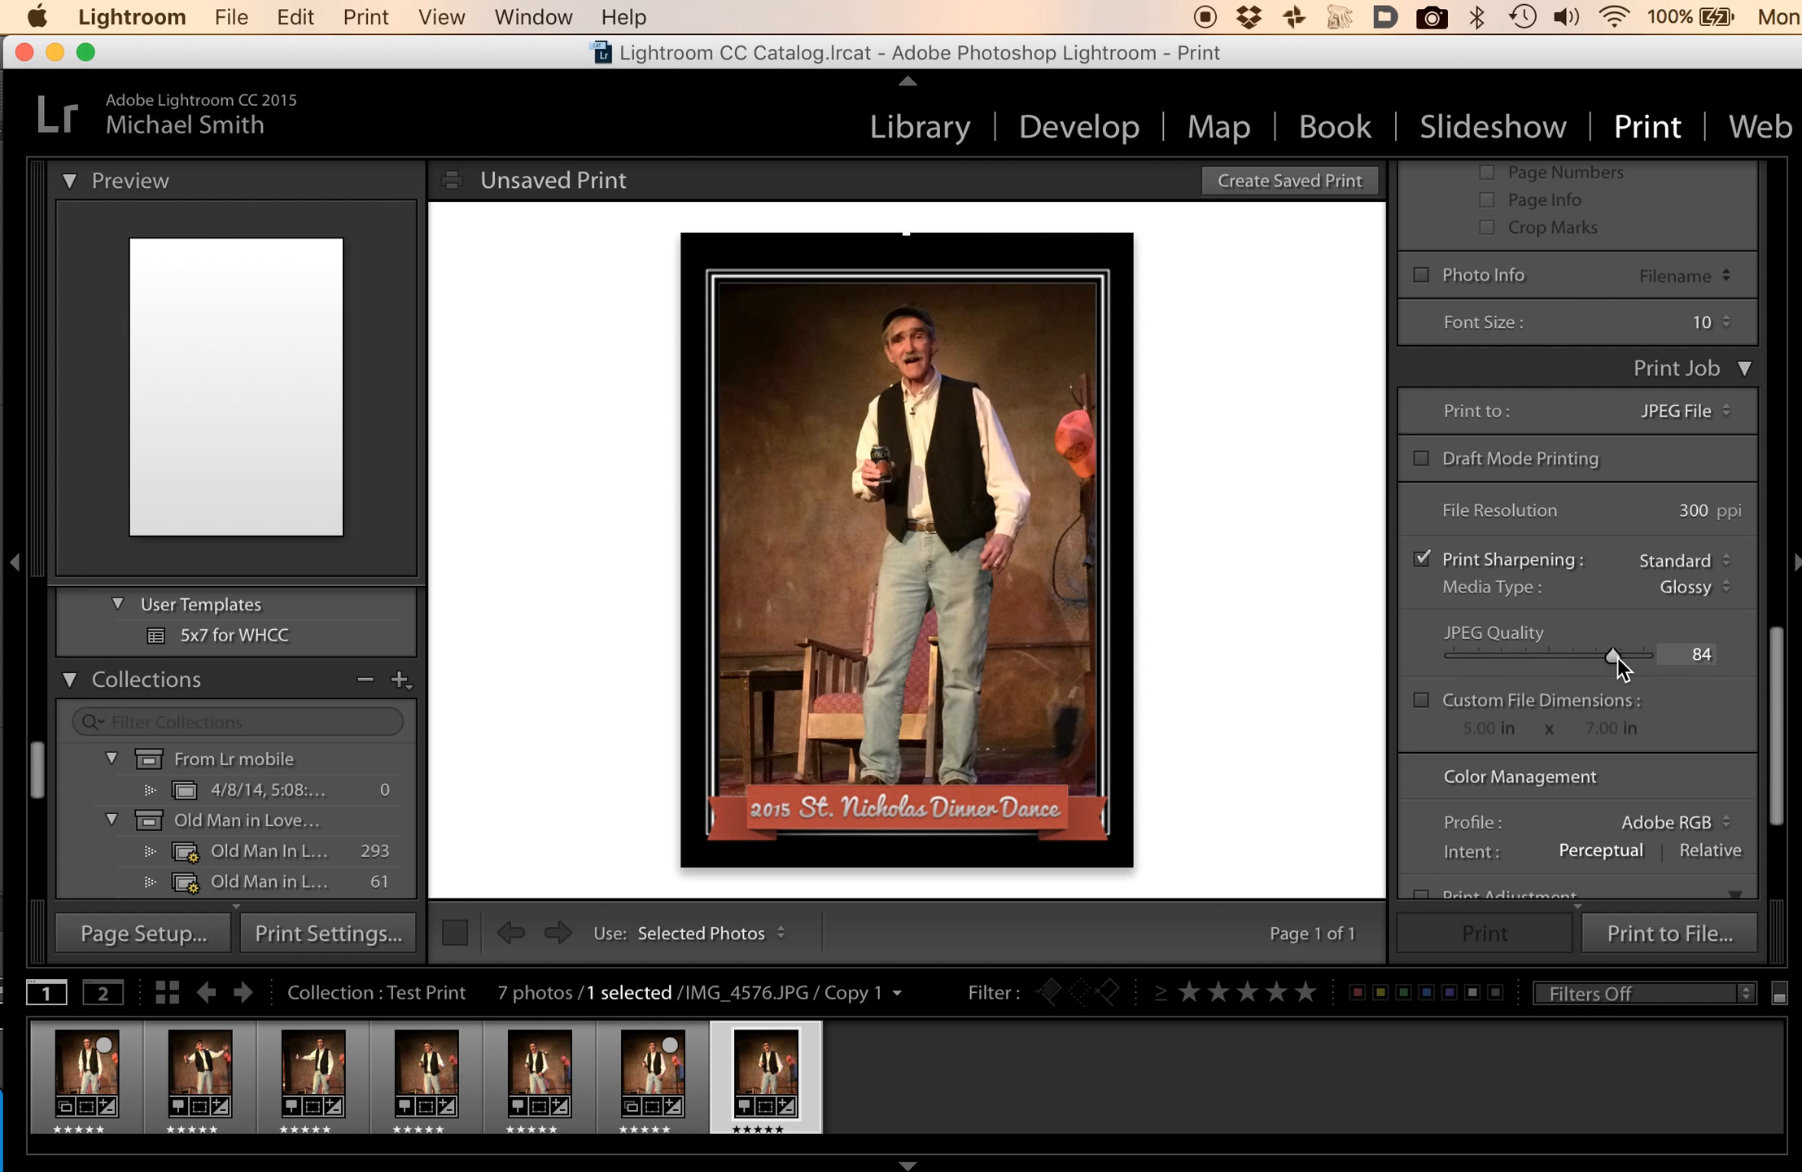
Choose Adobe RGB as the print job's color profile.
{"action": "left_click", "coordinate": [1713, 822]}
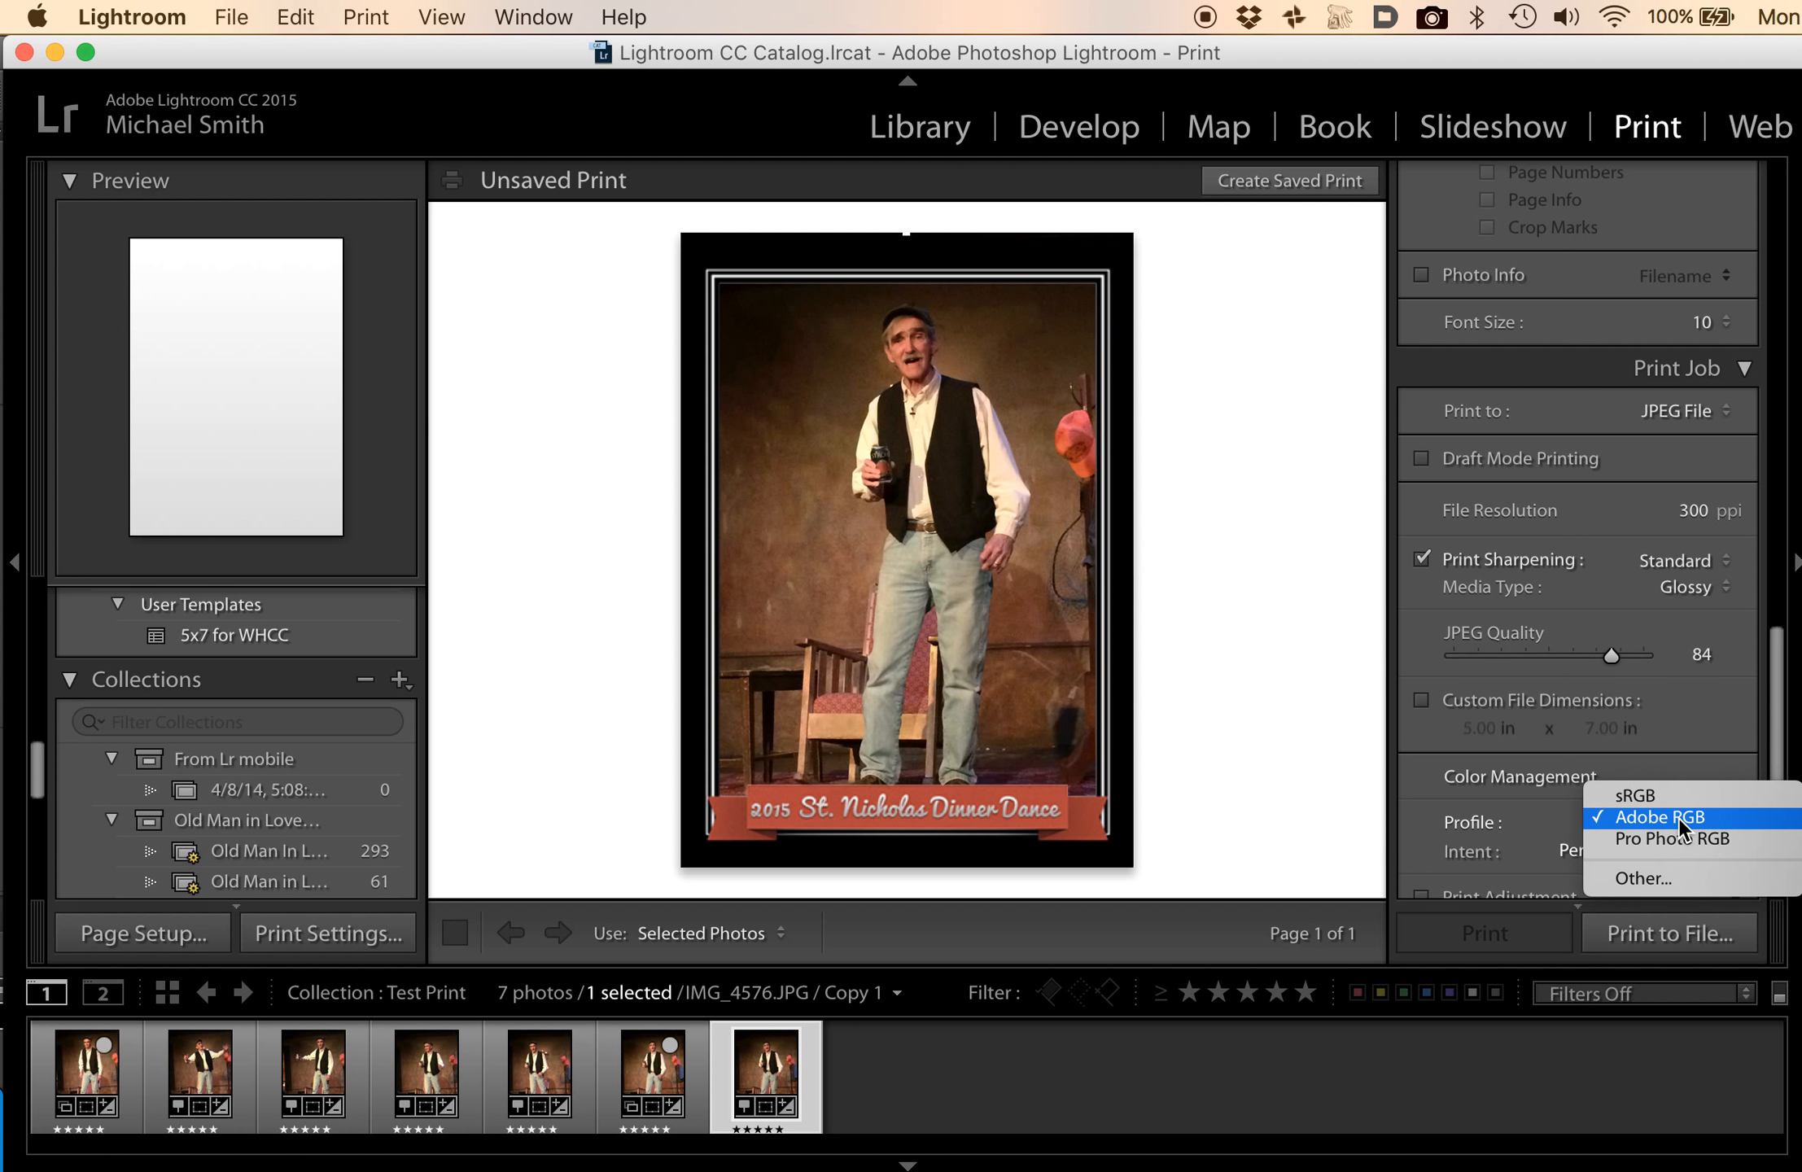
{"action": "left_click", "coordinate": [1678, 817]}
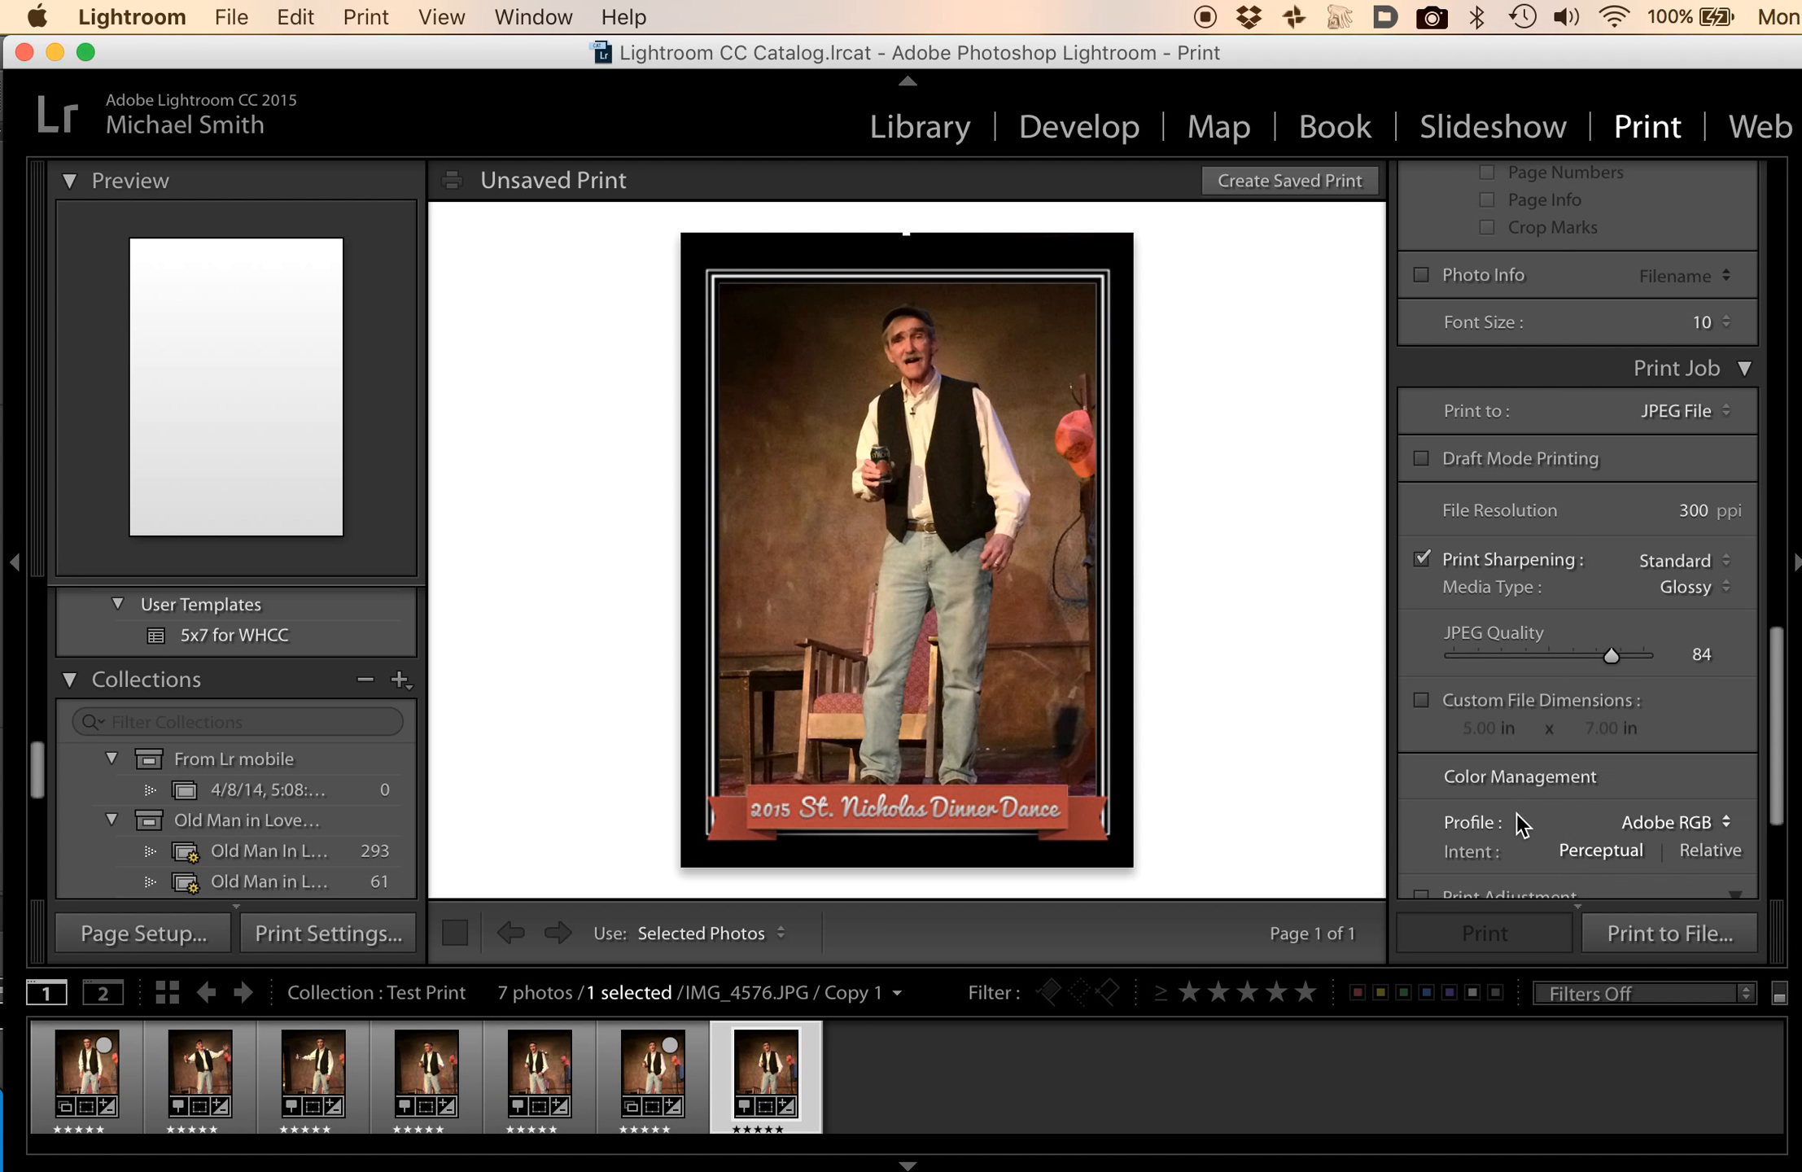
{"action": "scroll", "coordinate": [1517, 814], "scroll_direction": "down", "scroll_amount": 4}
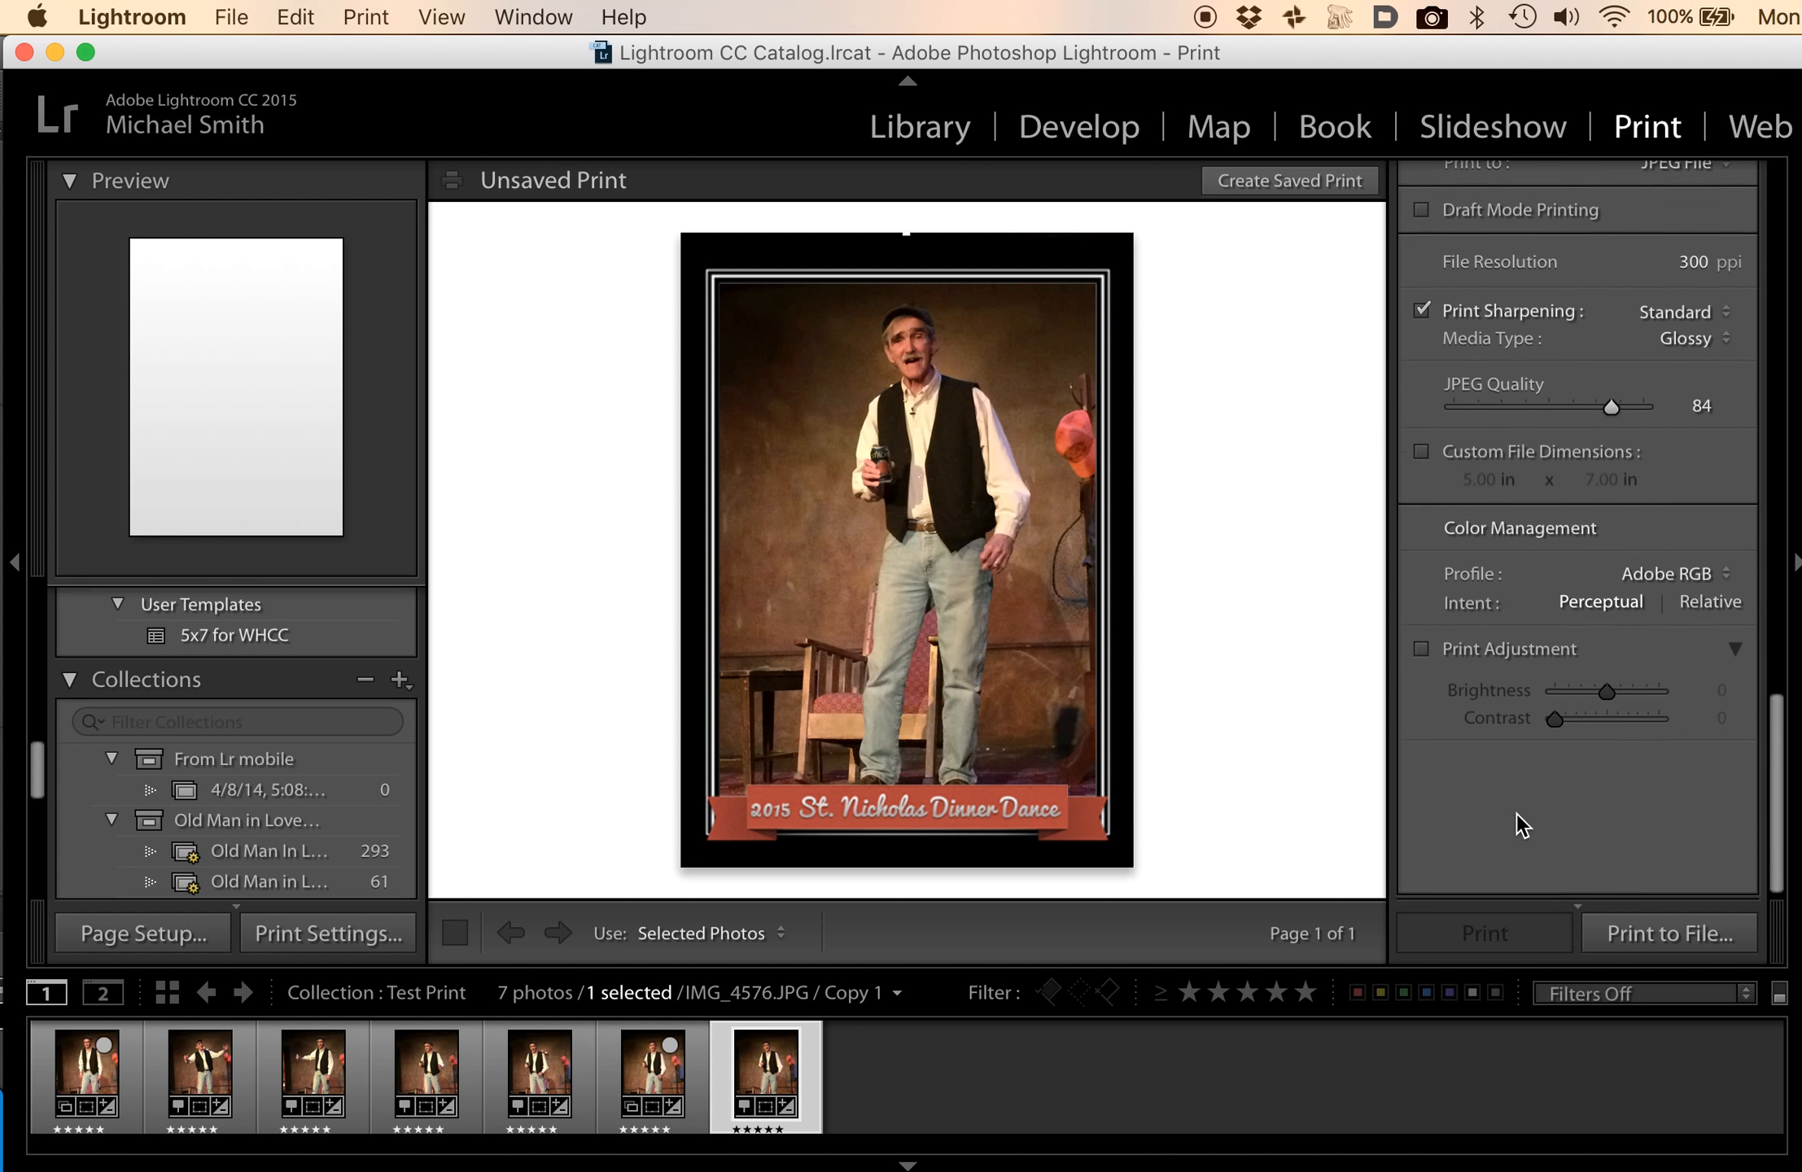
{"action": "left_click", "coordinate": [1713, 565]}
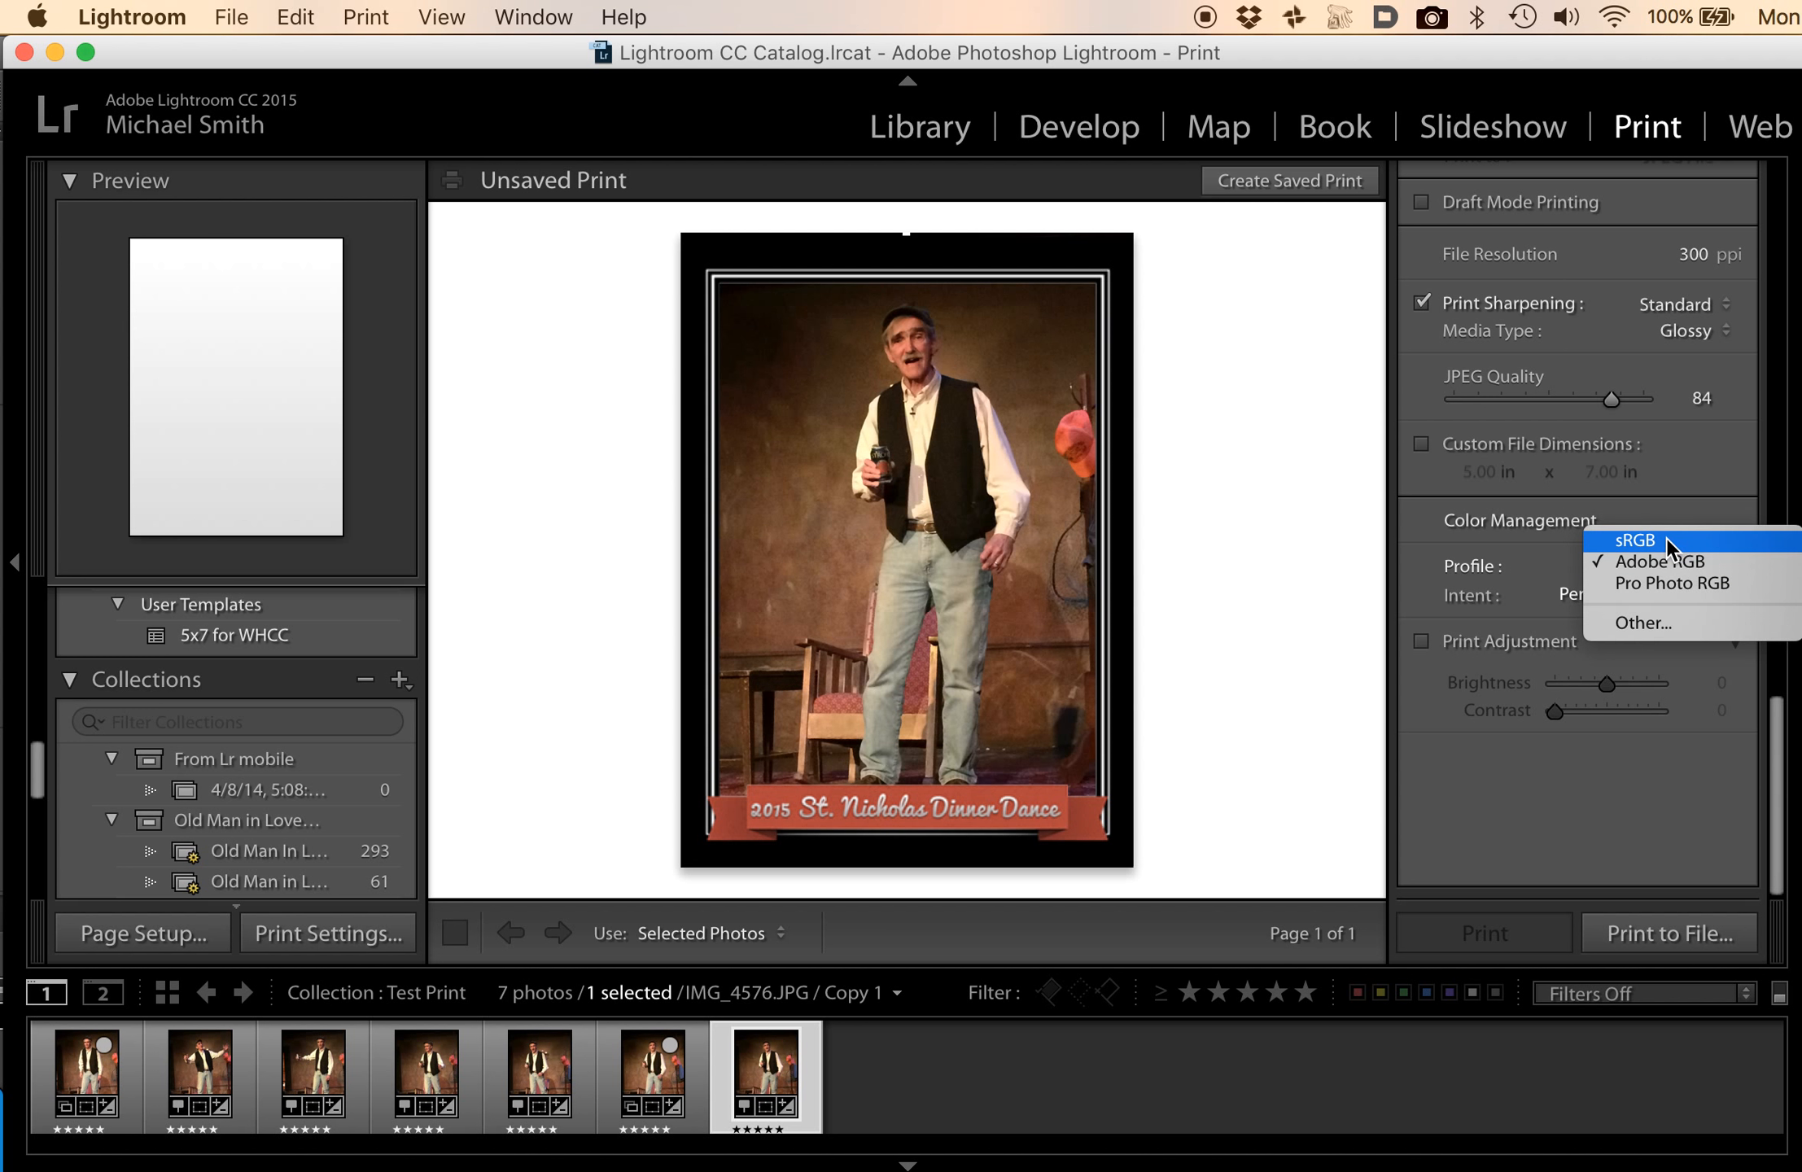
{"action": "left_click", "coordinate": [1661, 558]}
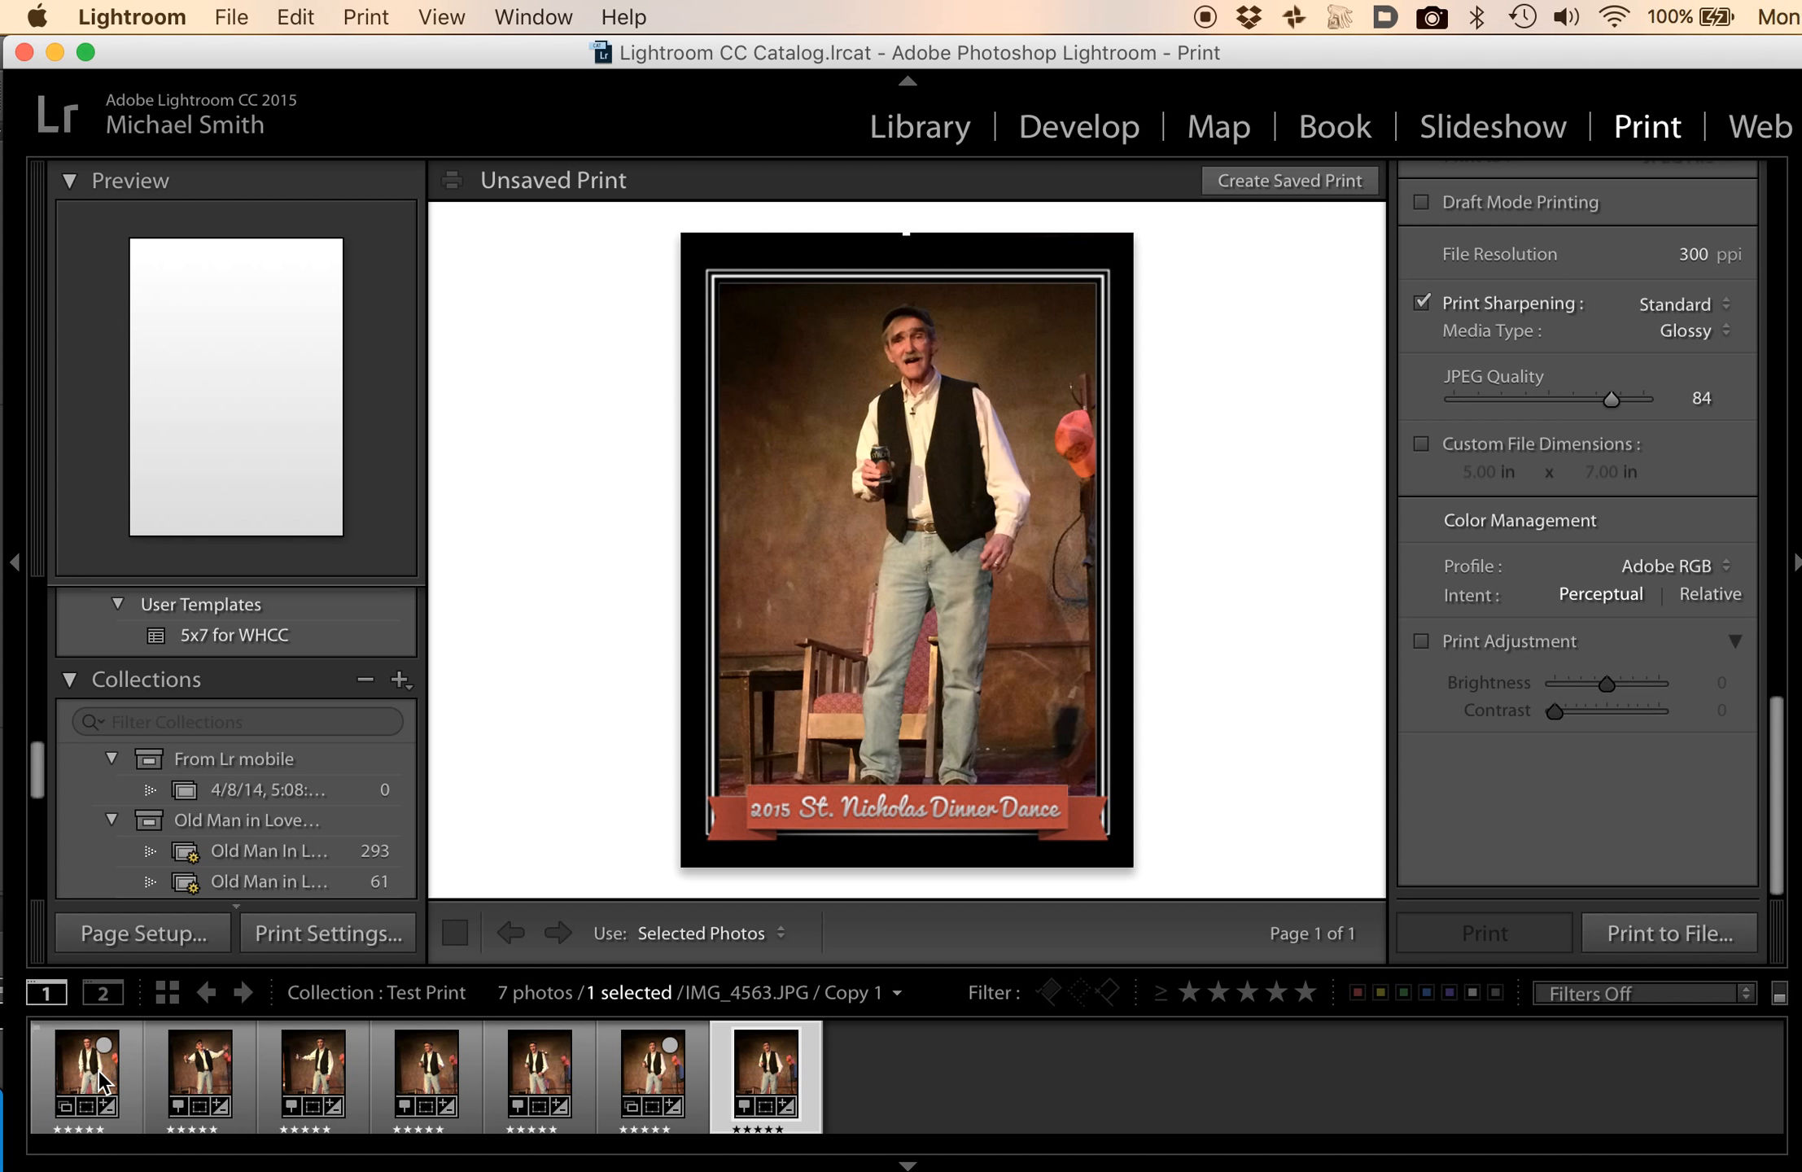
Select all seven photos and print them to files in a Desktop folder named JP Test Prints.
{"action": "key", "text": "super+a"}
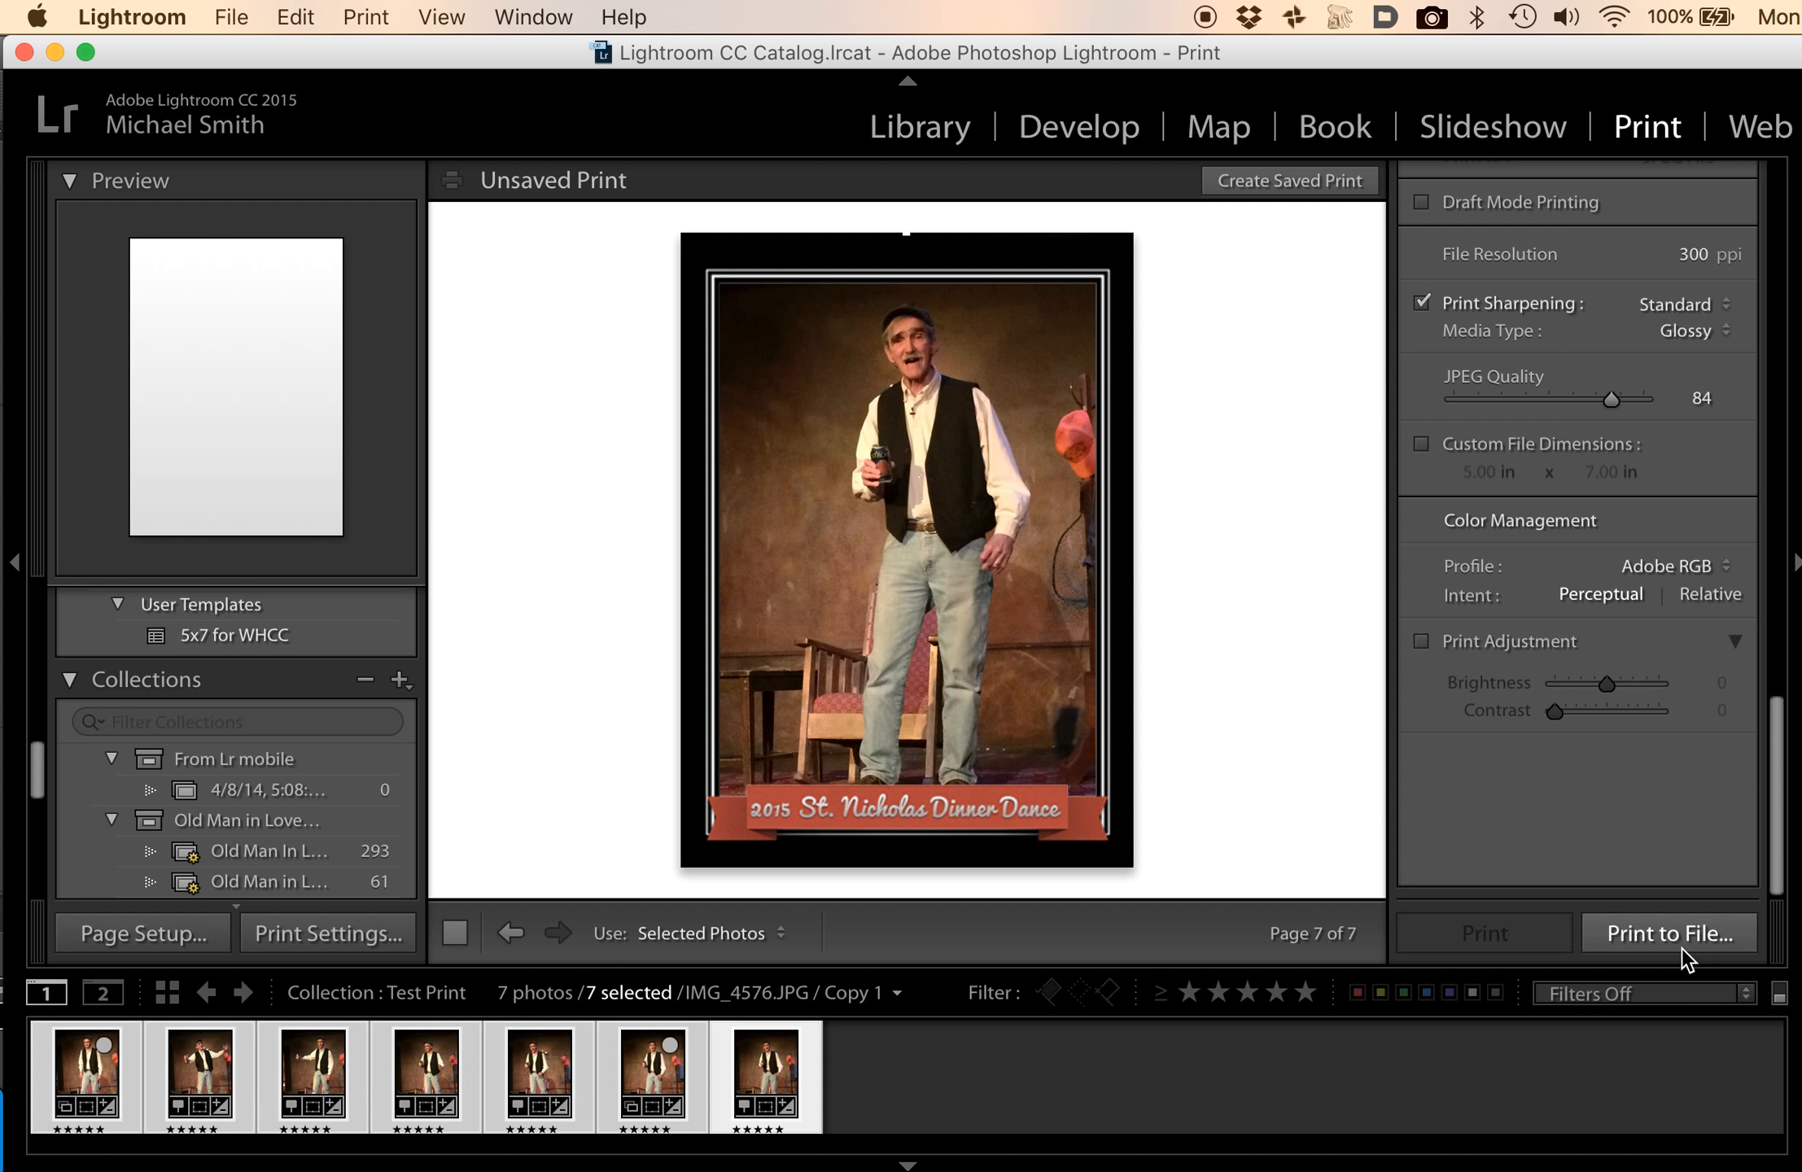
{"action": "left_click", "coordinate": [1673, 928]}
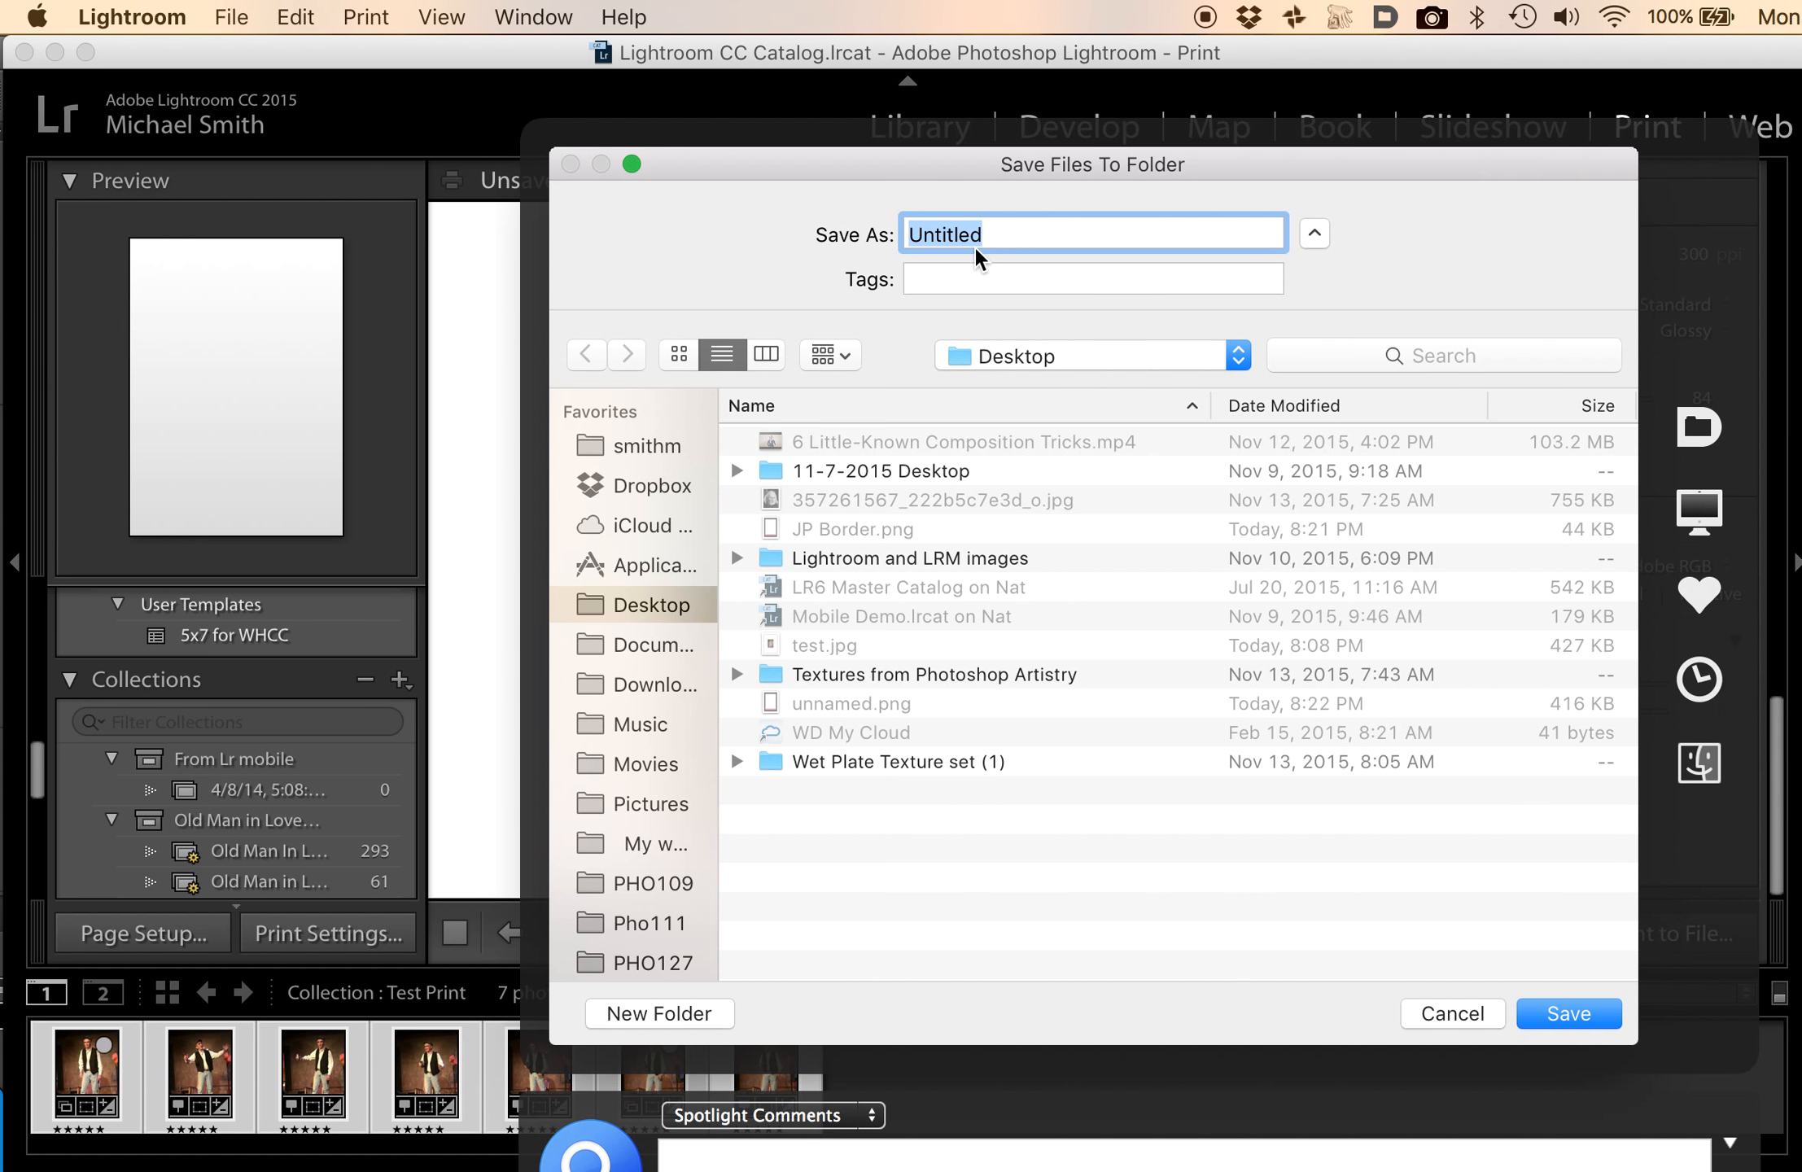
{"action": "type", "text": "JP Test Prints"}
{"action": "left_click", "coordinate": [1559, 1009]}
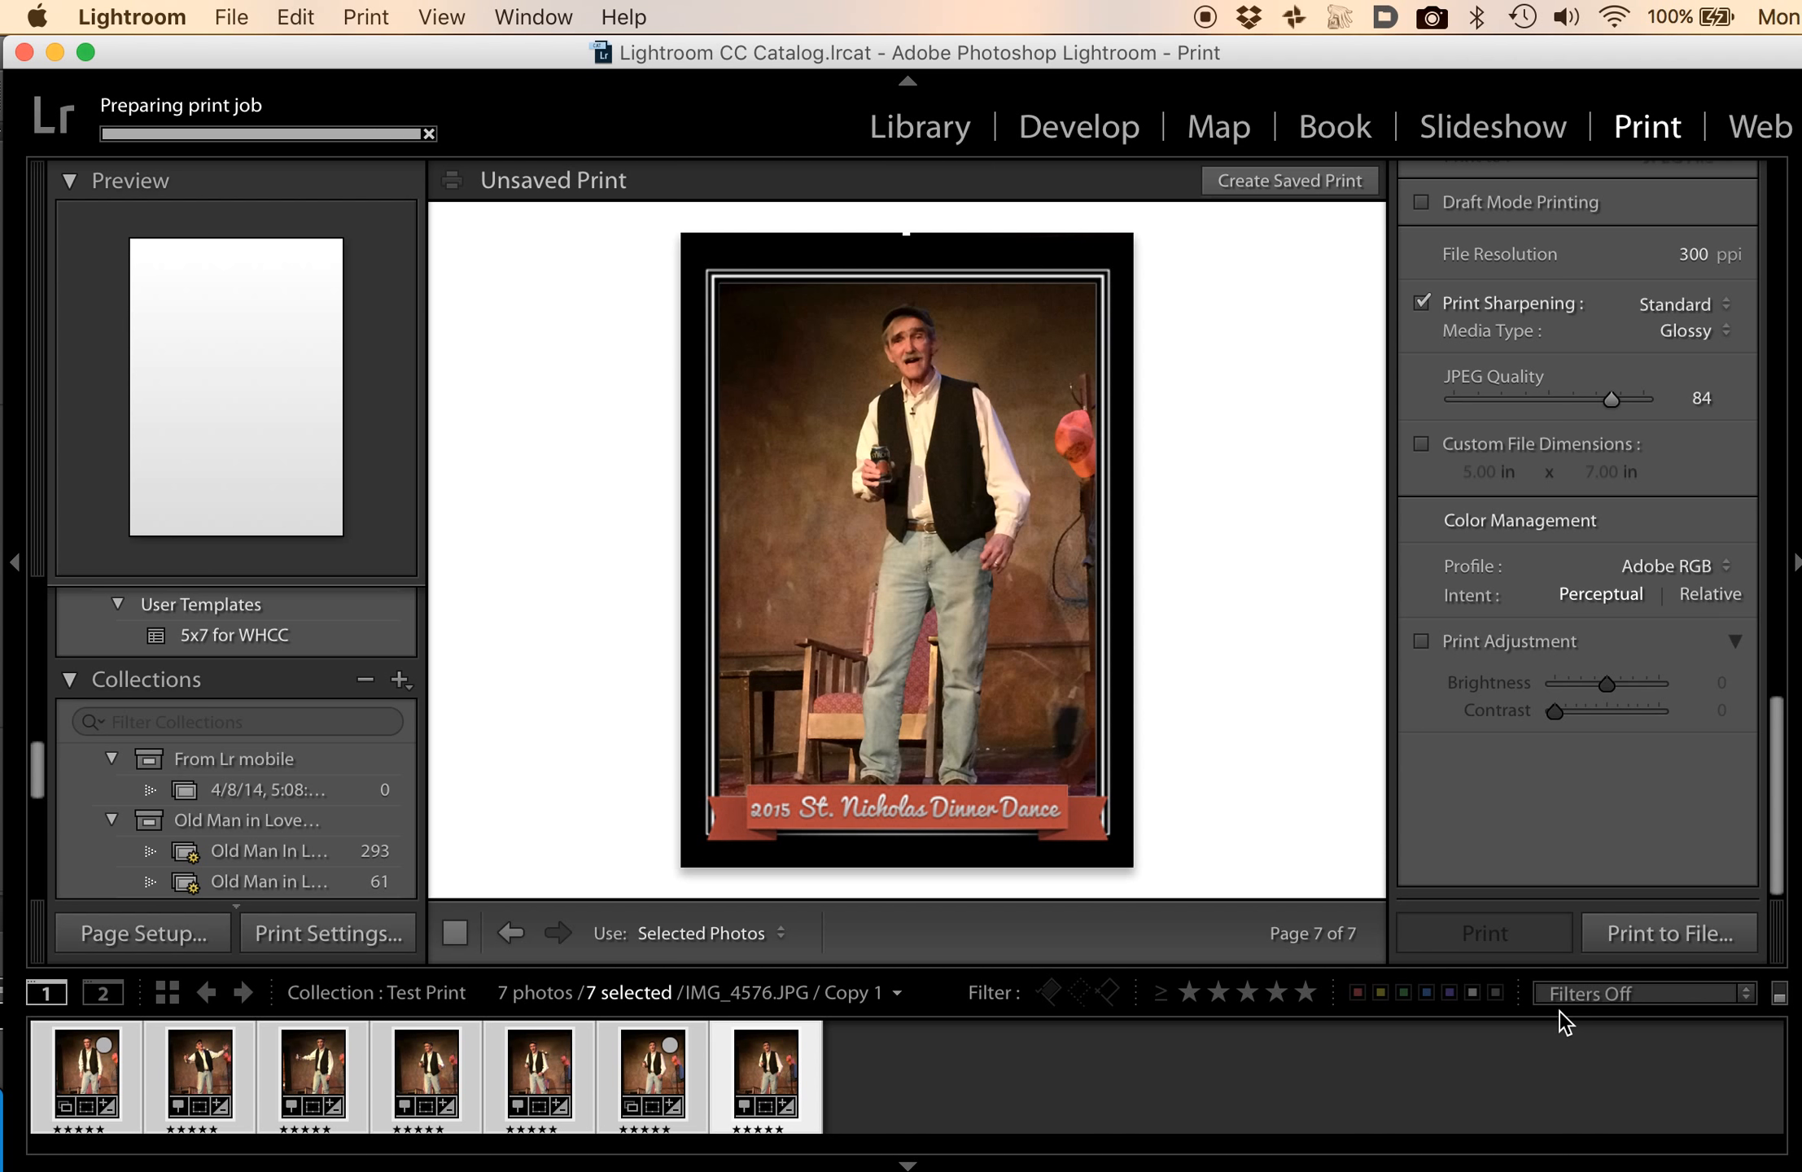
Reveal the desktop, move the JP Test Prints folder to a clear area and open it.
{"action": "mouse_move", "coordinate": [0, 2]}
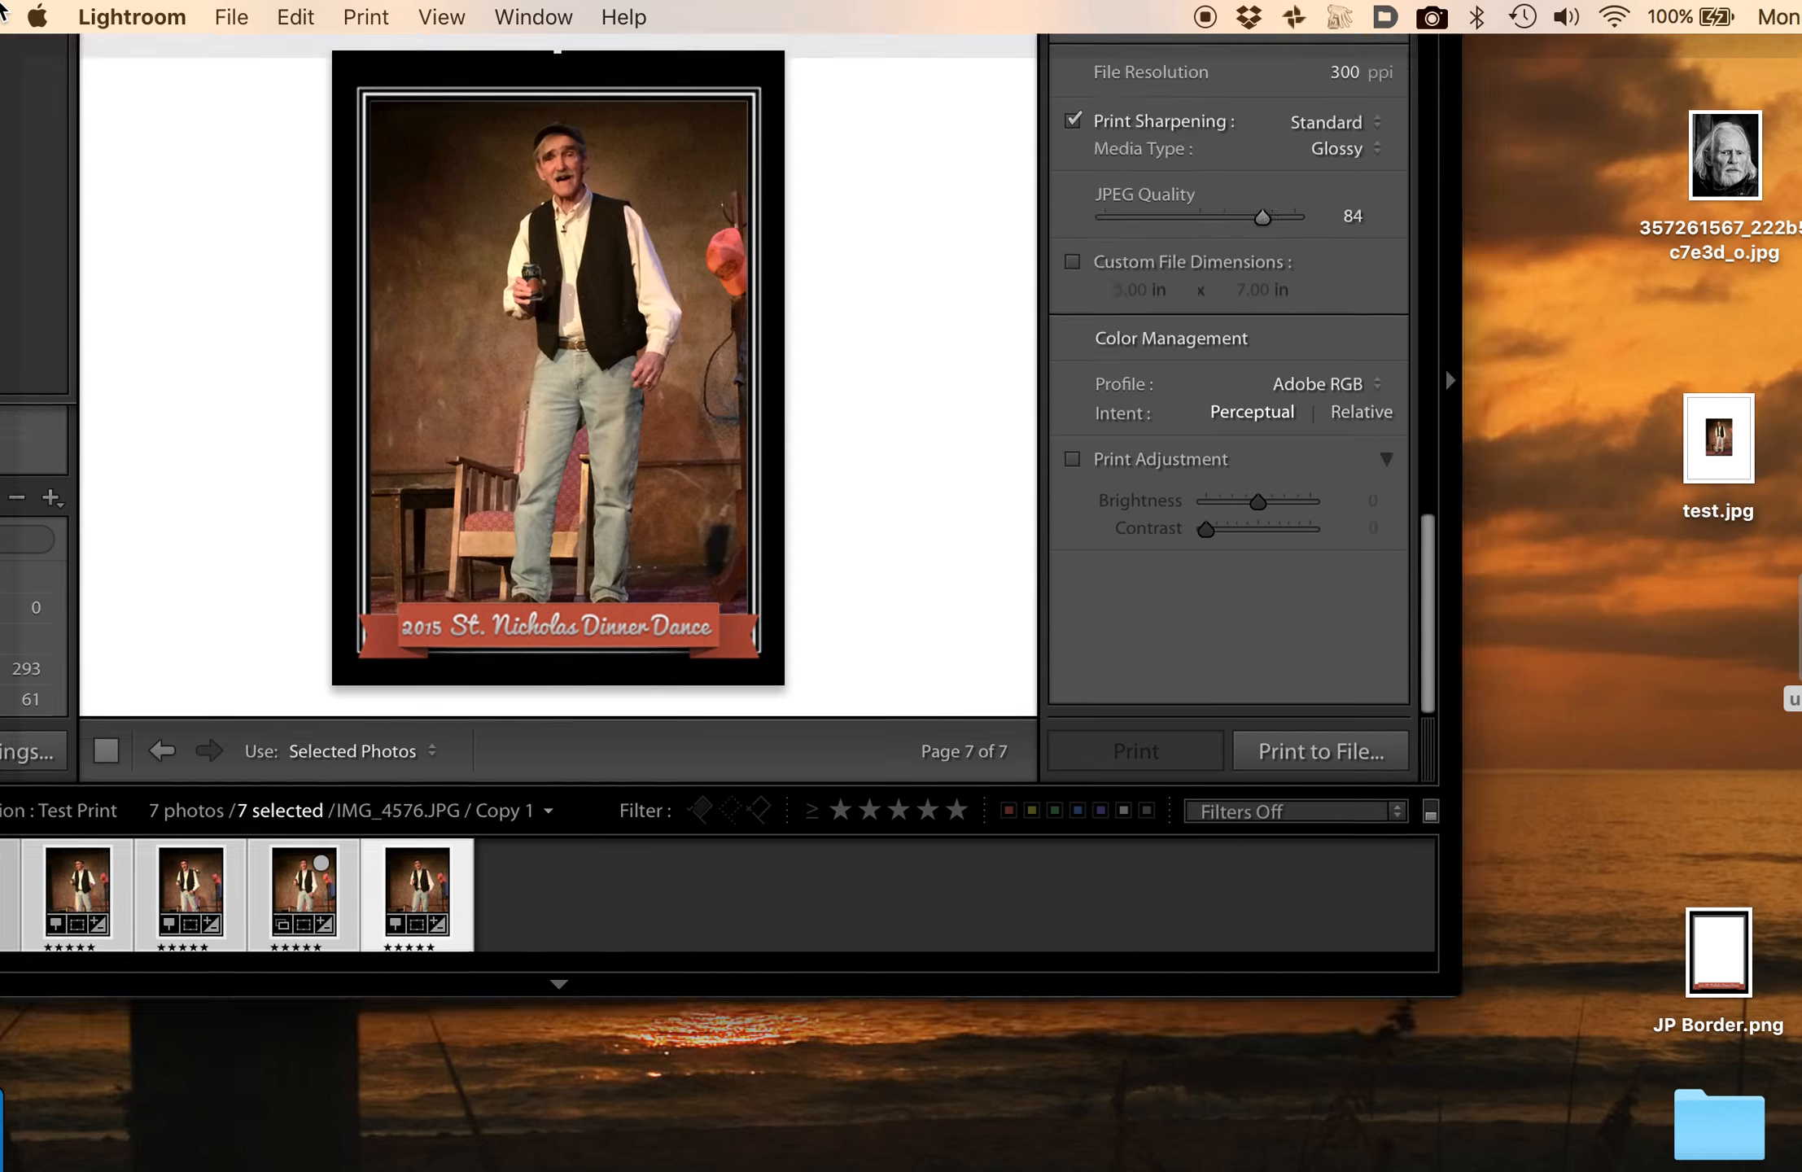
{"action": "left_click_drag", "start_coordinate": [1713, 1135], "coordinate": [564, 326]}
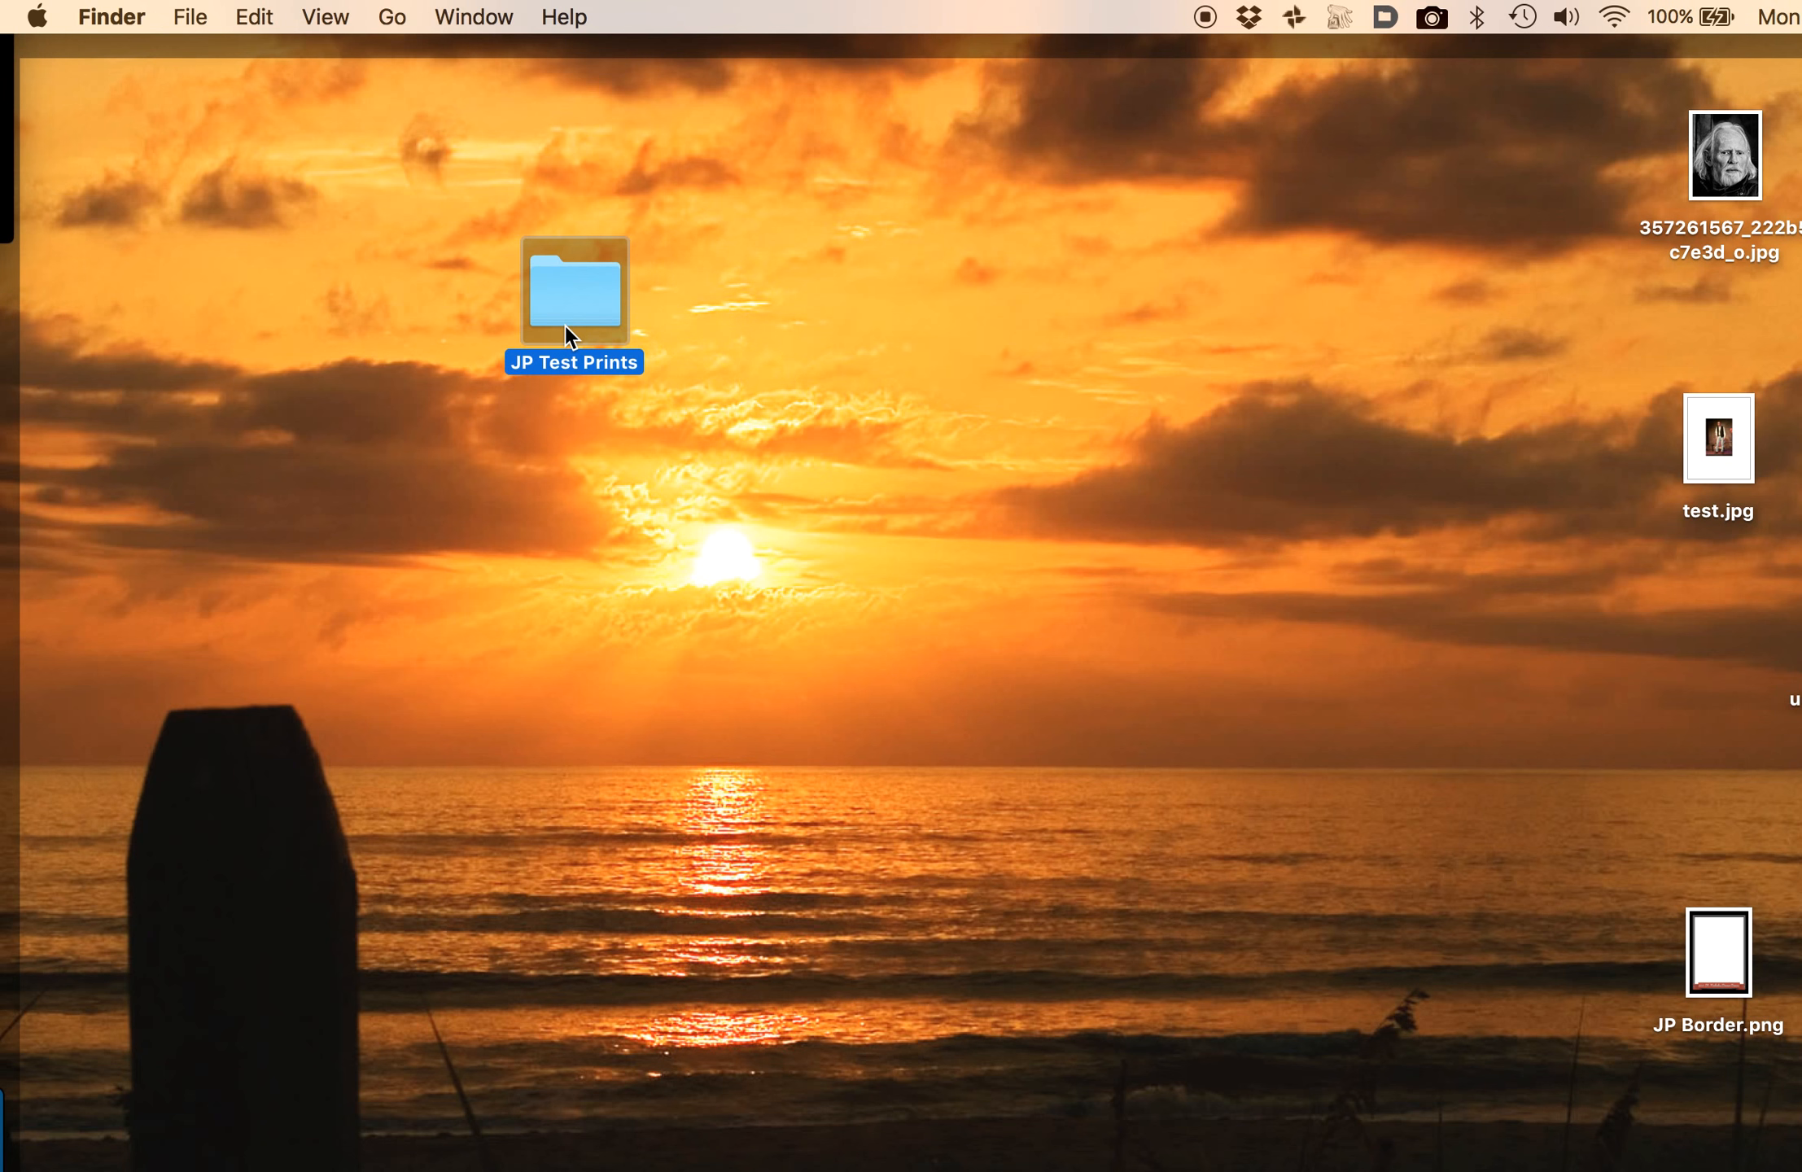
{"action": "double_click", "coordinate": [565, 325]}
Examine the exported JPEGs with Quick Look from JP Test Prints-1.jpg to JP Test Prints-6.jpg, and close the preview.
{"action": "left_click", "coordinate": [909, 342]}
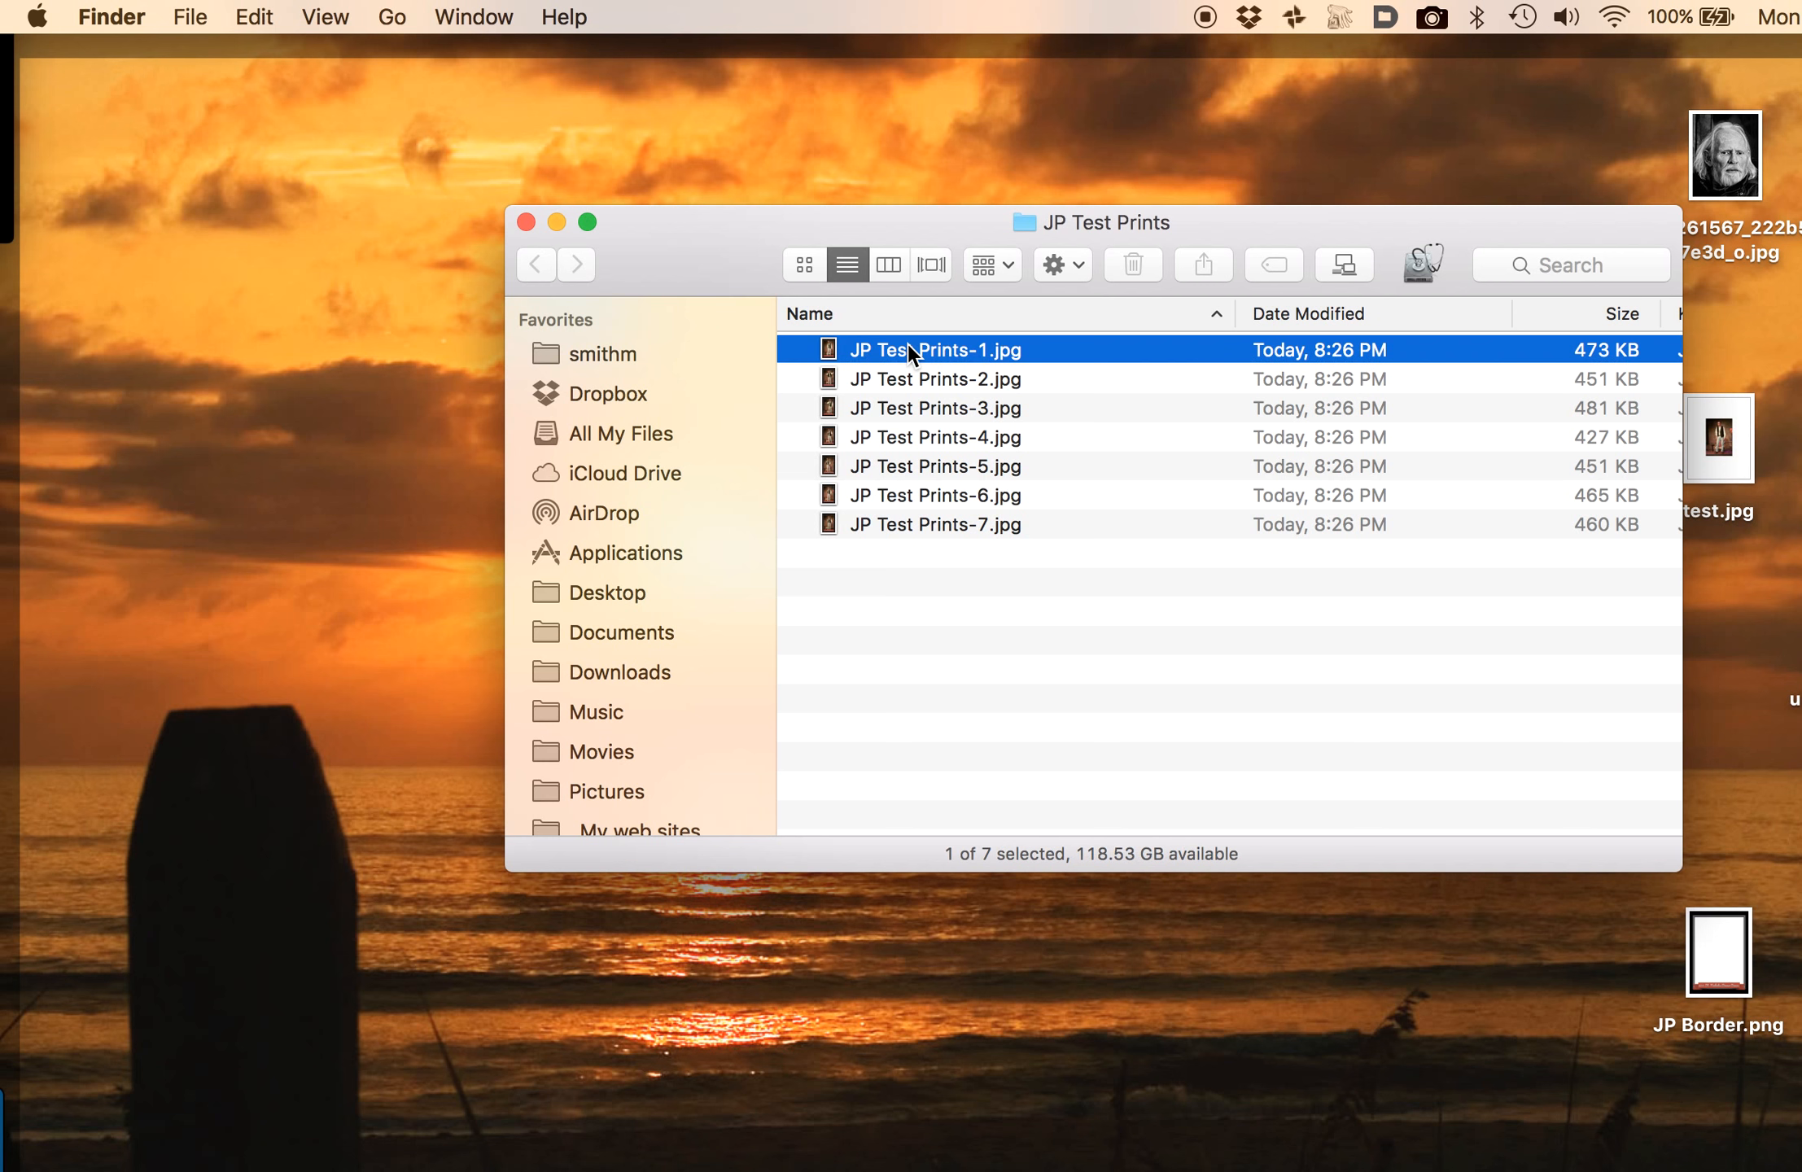
{"action": "key", "text": "space"}
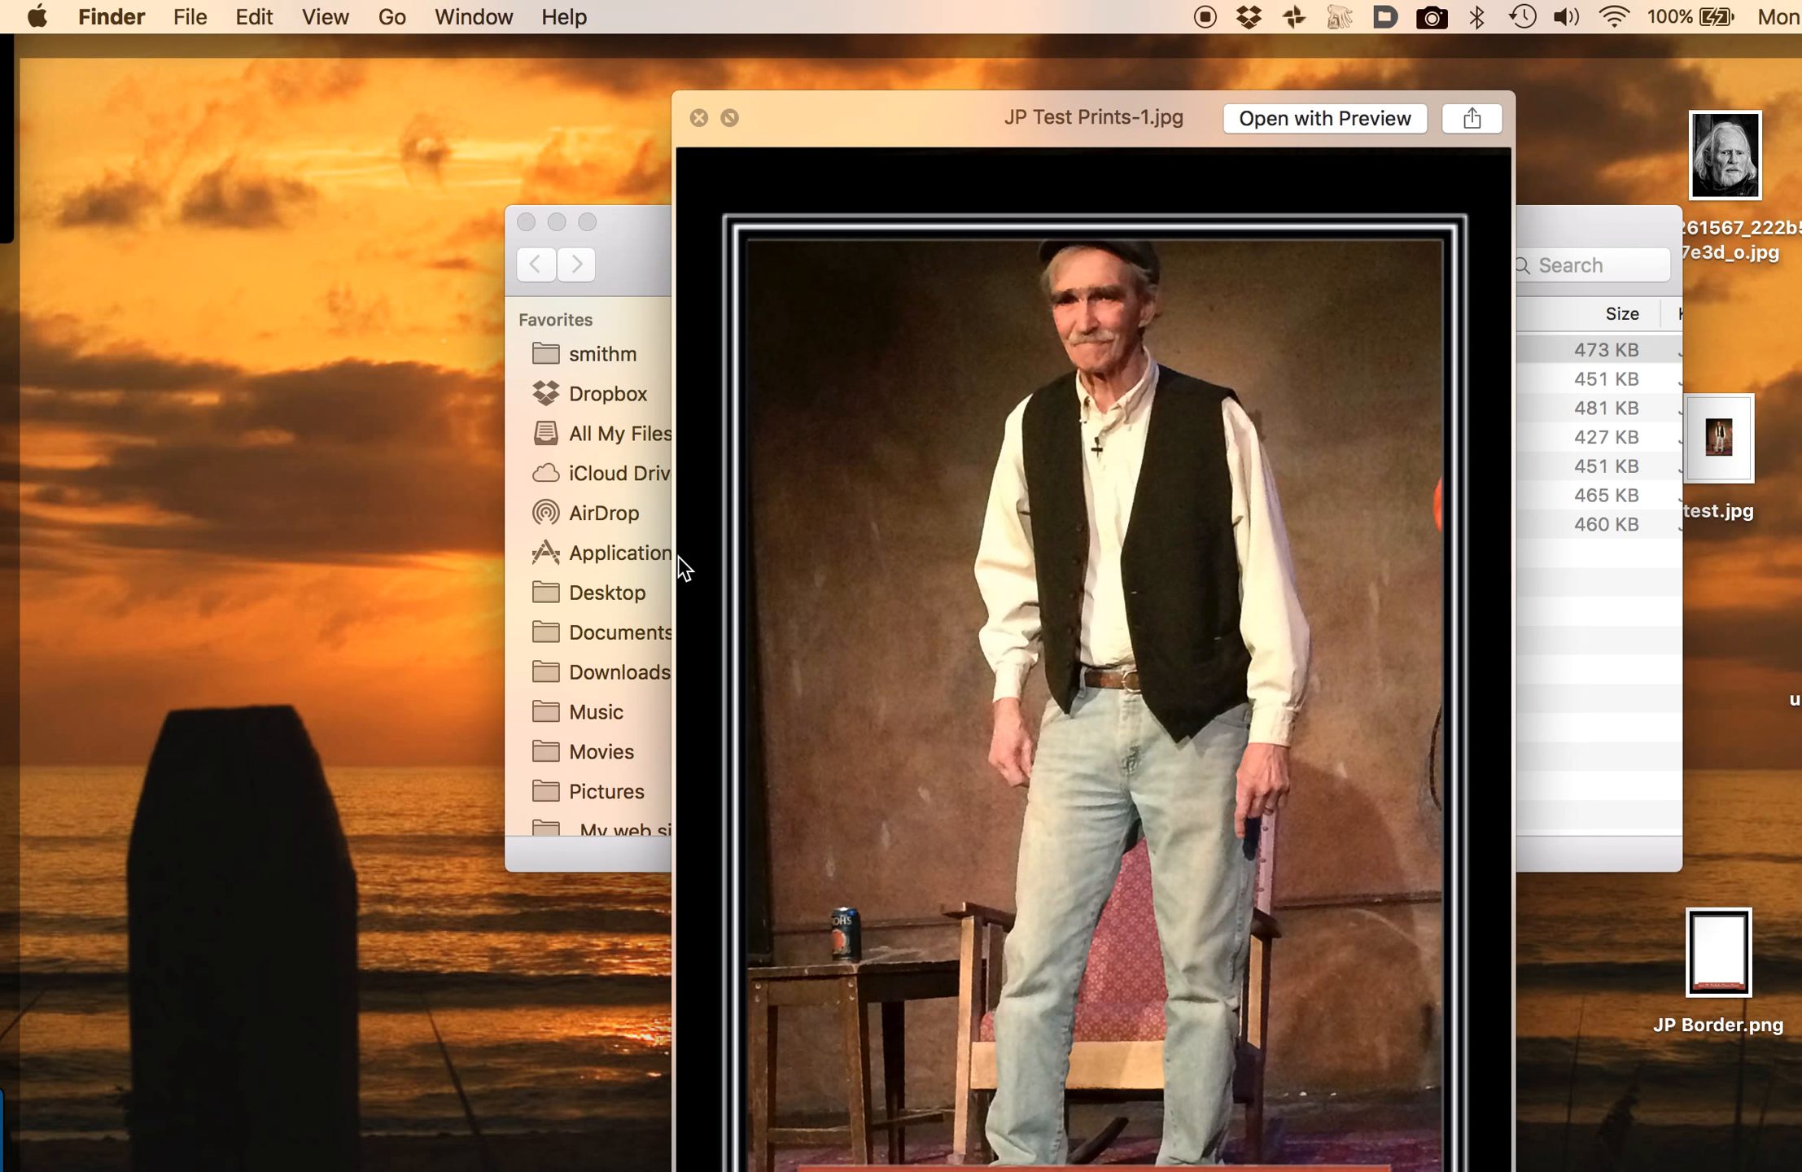
{"action": "key", "text": "Down"}
{"action": "key", "text": "Down"}
{"action": "key", "text": "Down"}
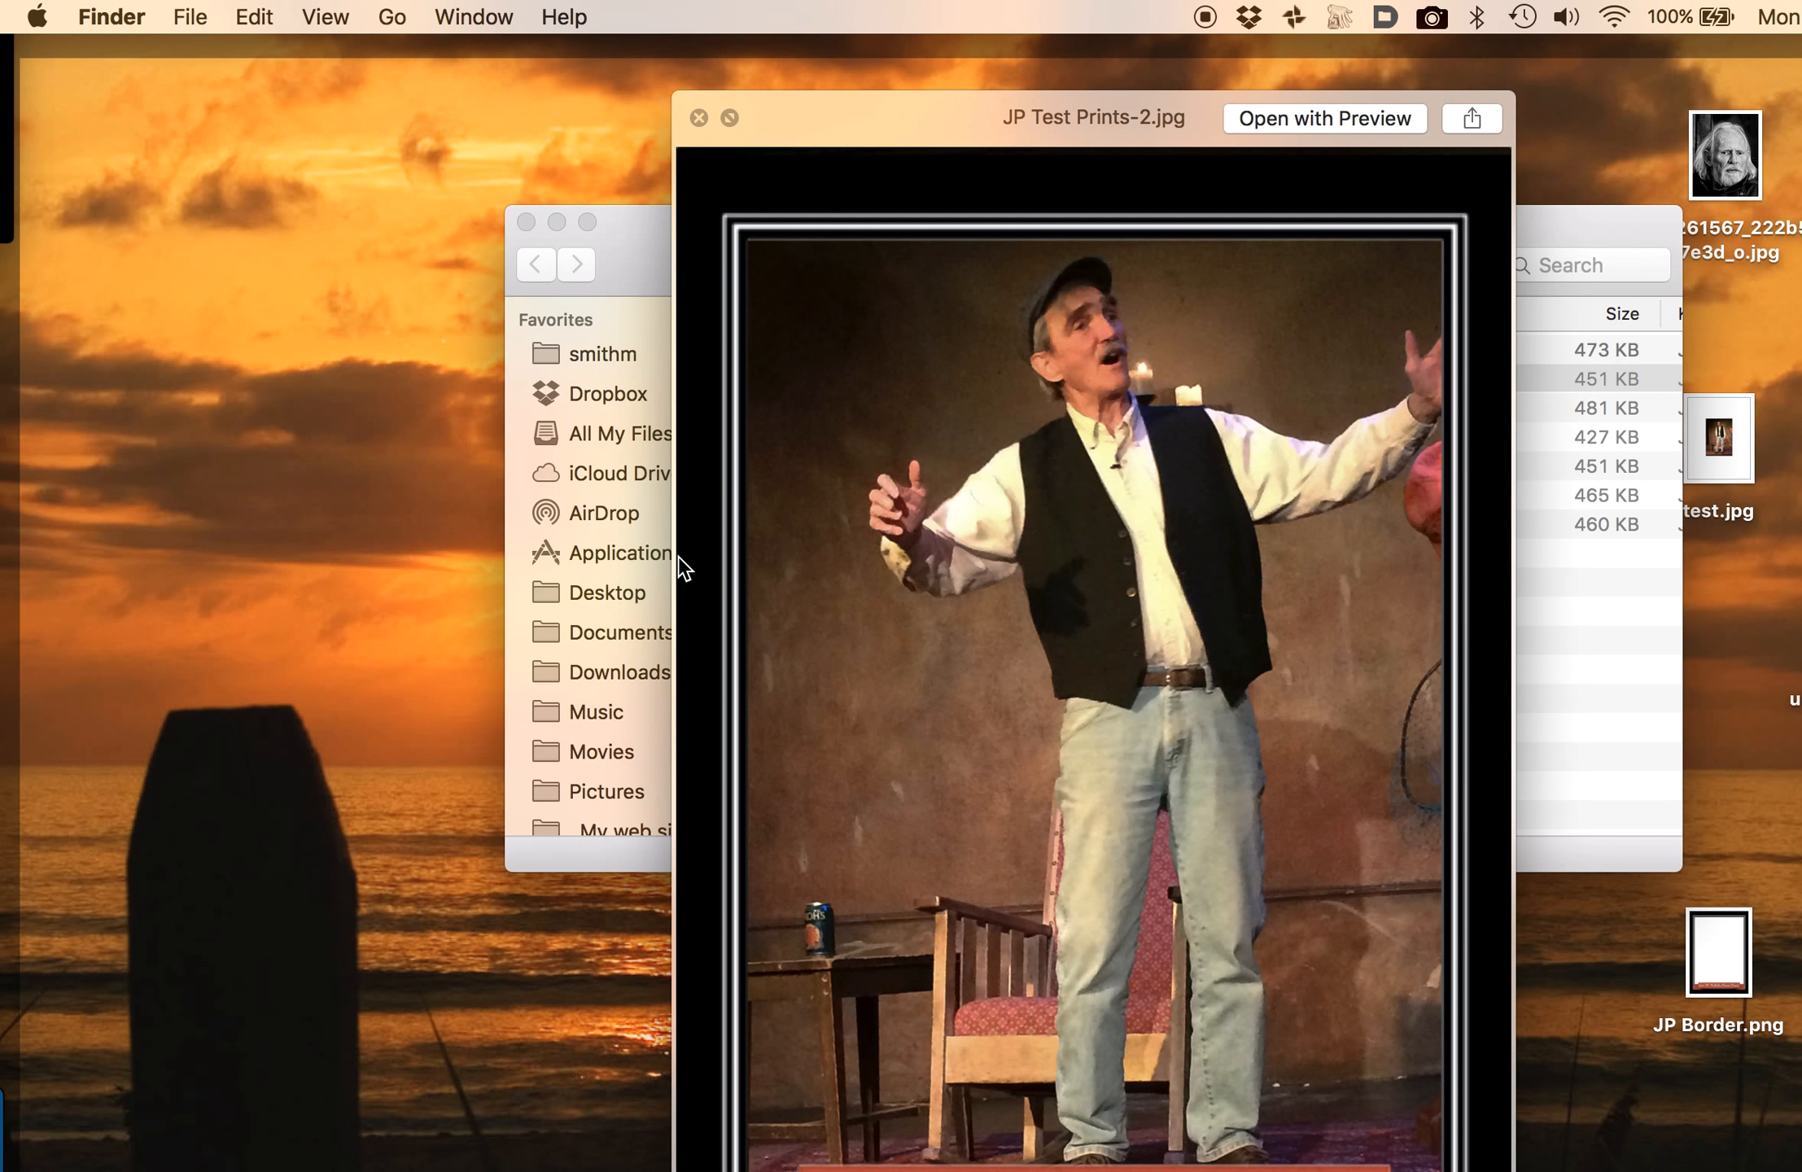
{"action": "key", "text": "Down"}
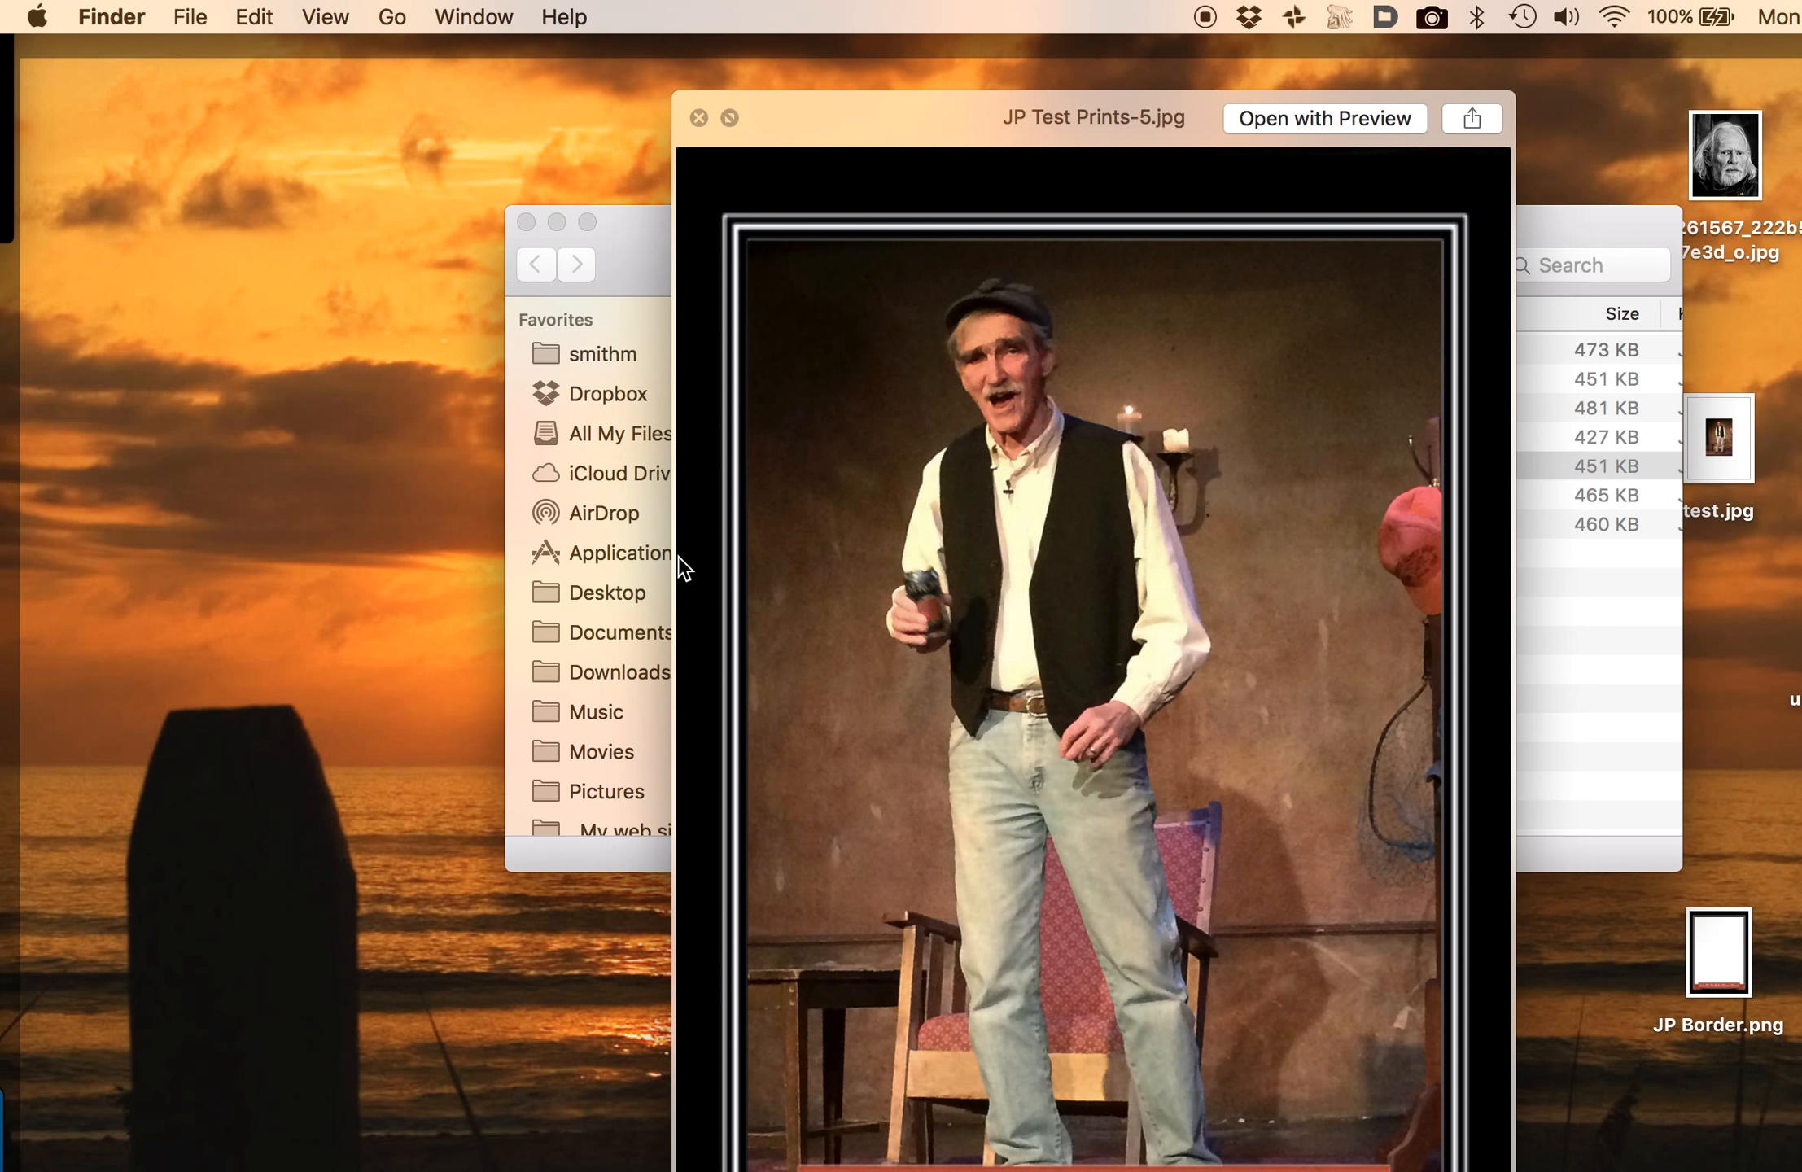
{"action": "key", "text": "Down"}
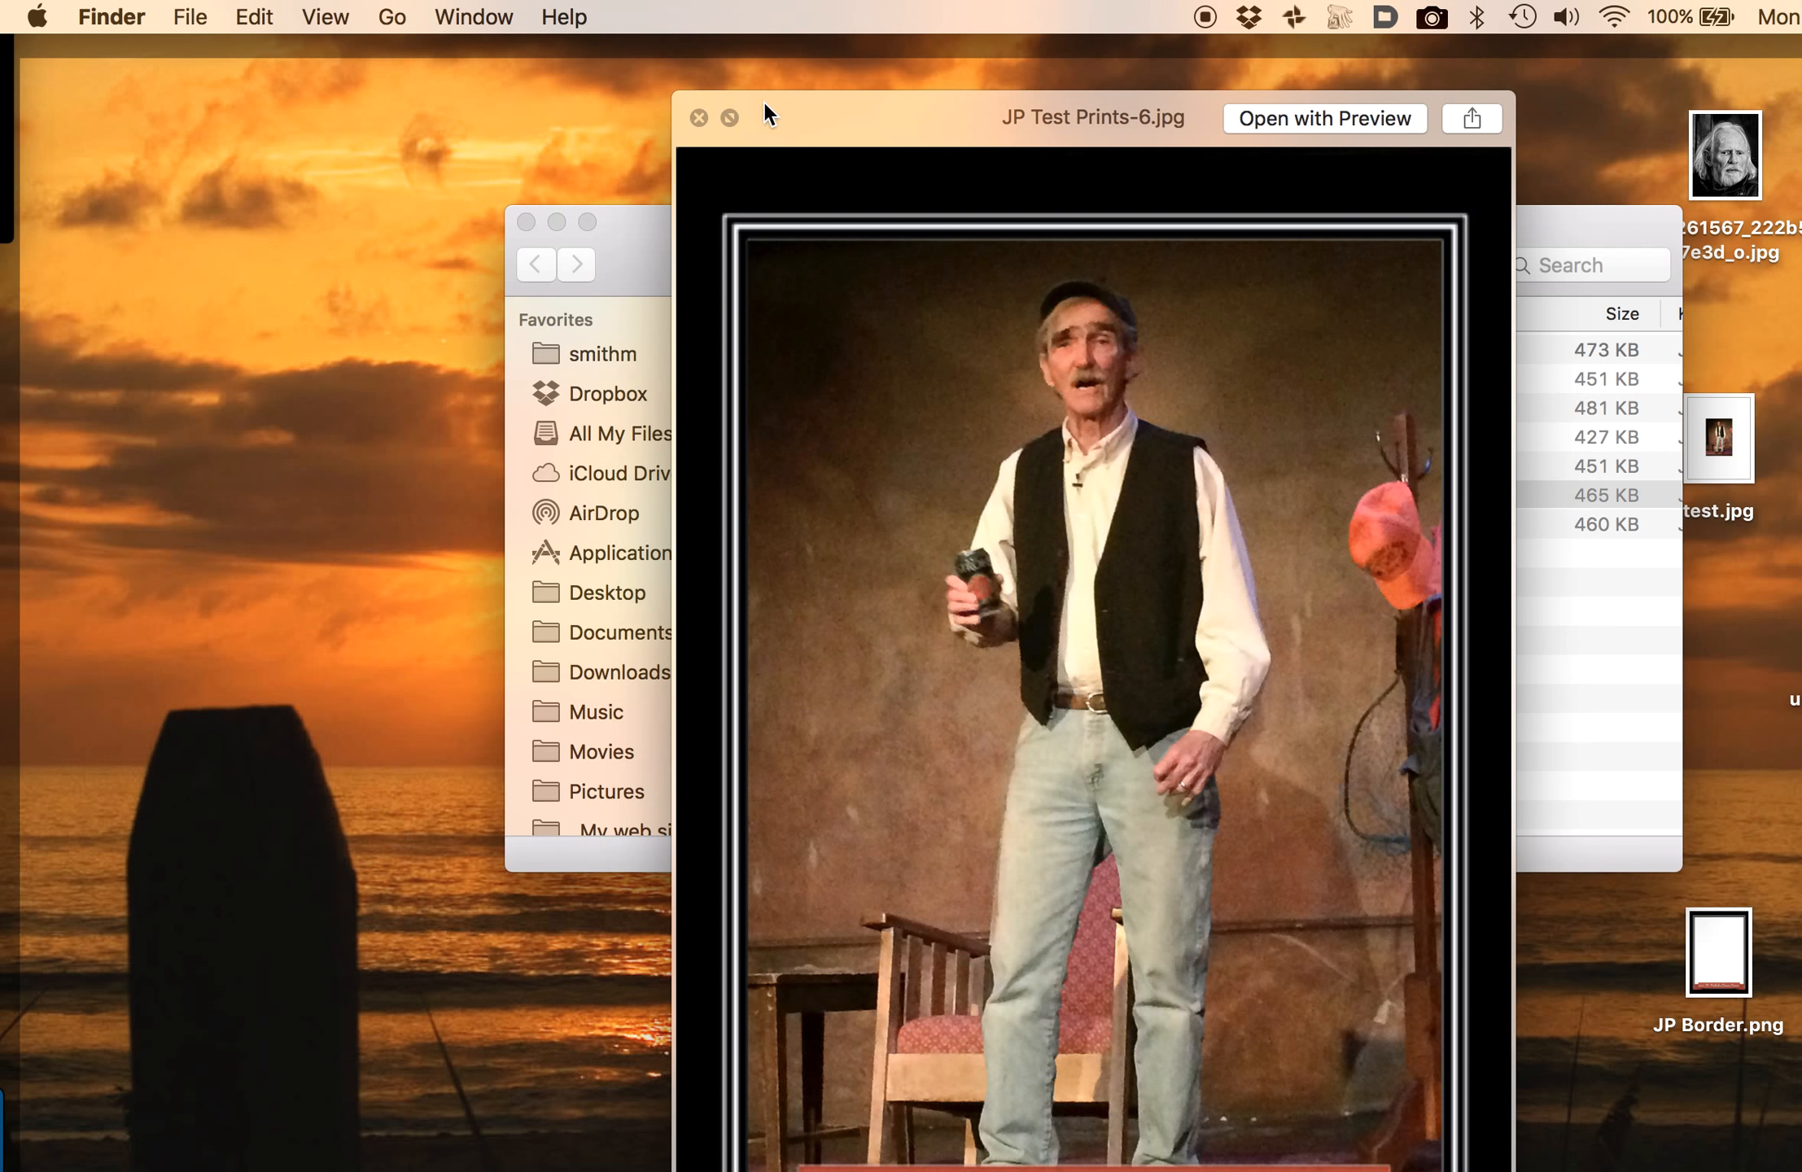
{"action": "left_click", "coordinate": [698, 117]}
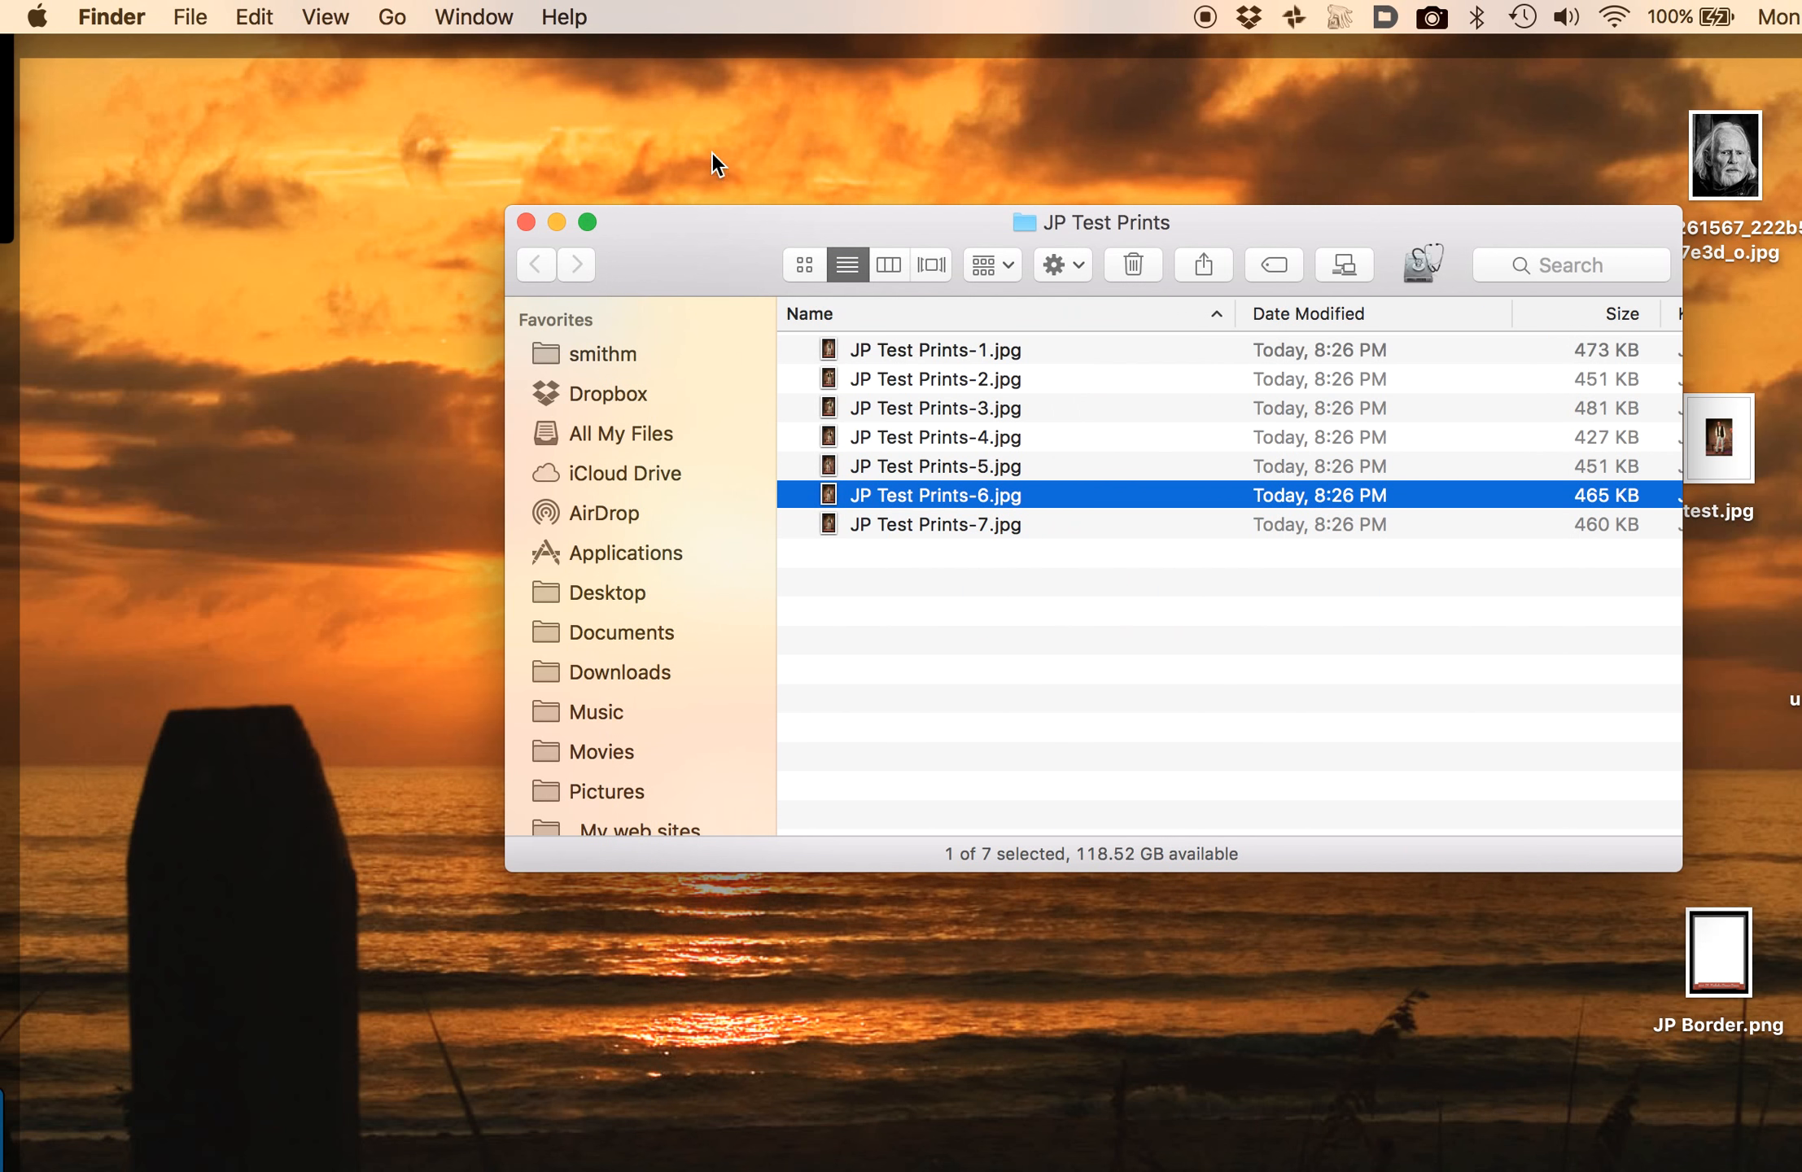
Open JP Test Prints-1.jpg in Preview and show its inspector to check the image size, resolution and color profile.
{"action": "double_click", "coordinate": [934, 357]}
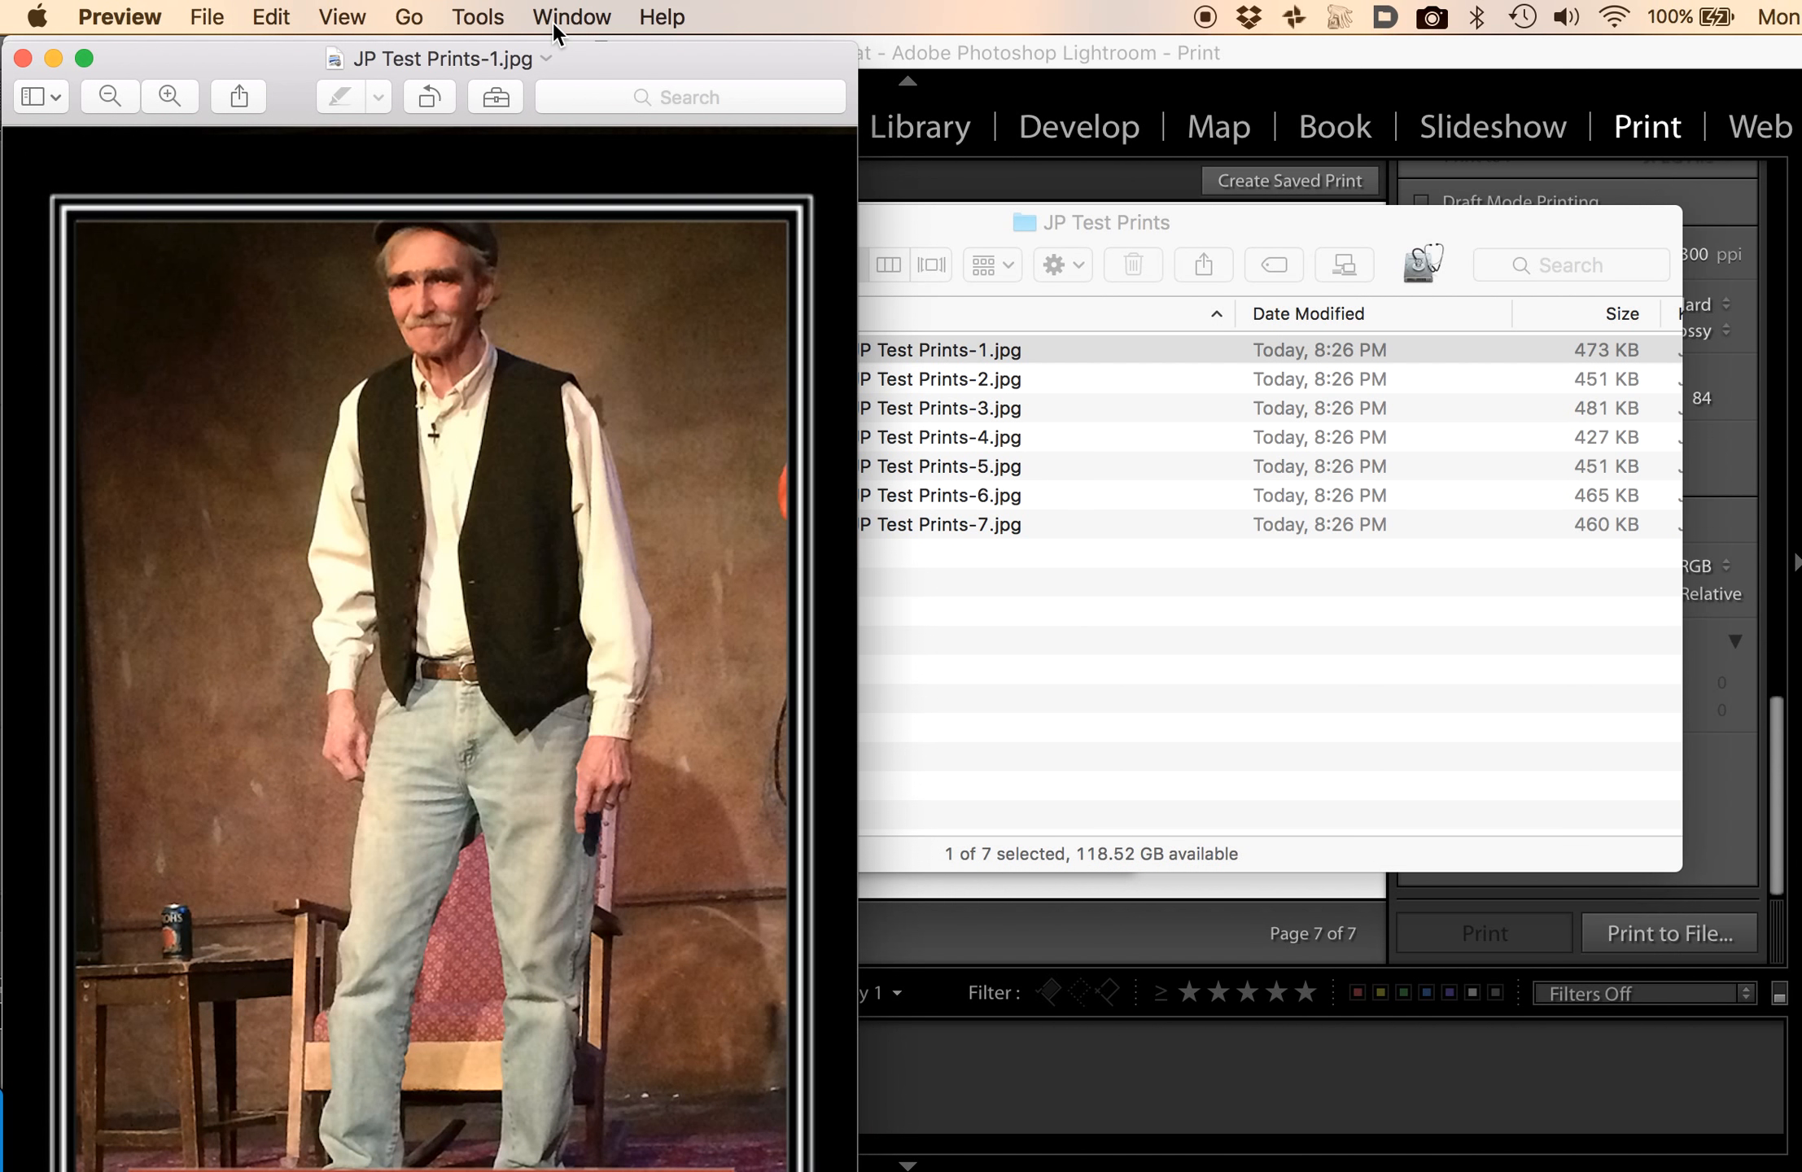
{"action": "left_click", "coordinate": [411, 17]}
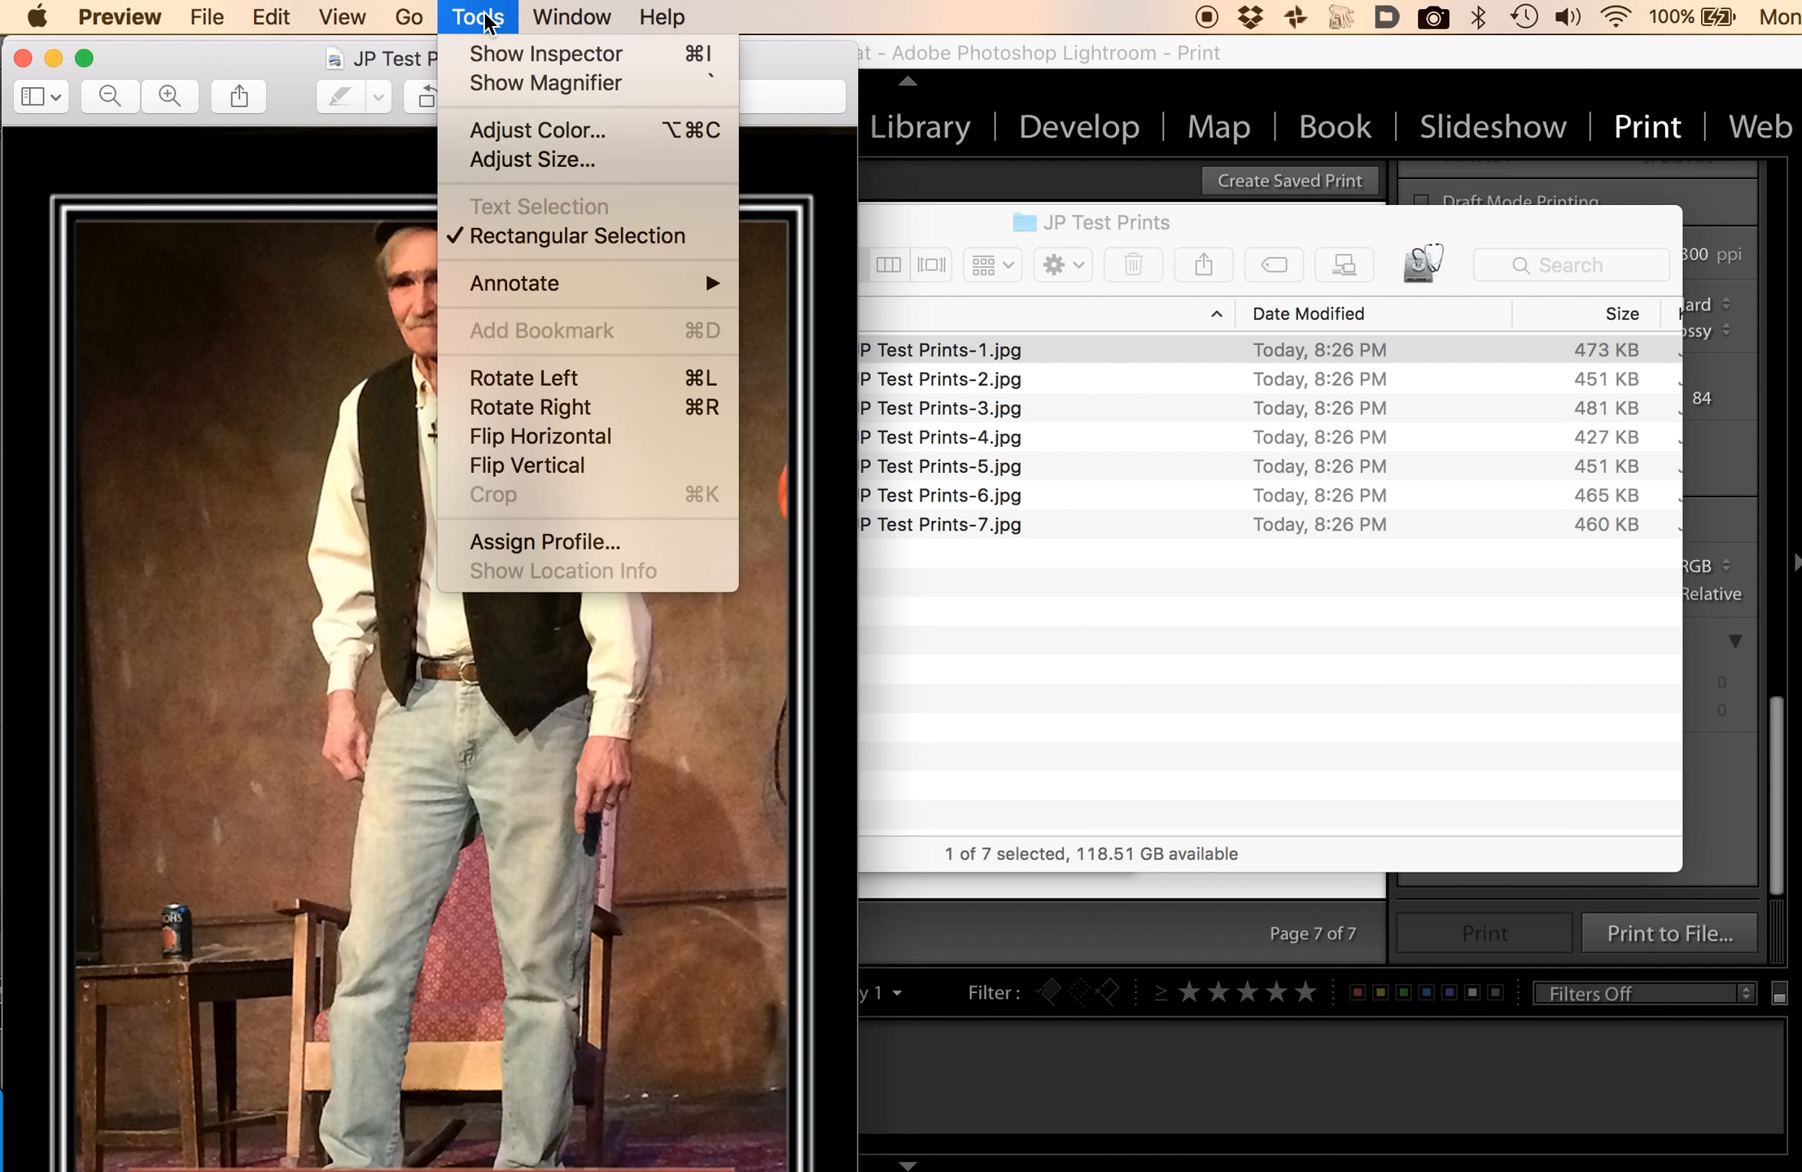
{"action": "left_click", "coordinate": [497, 54]}
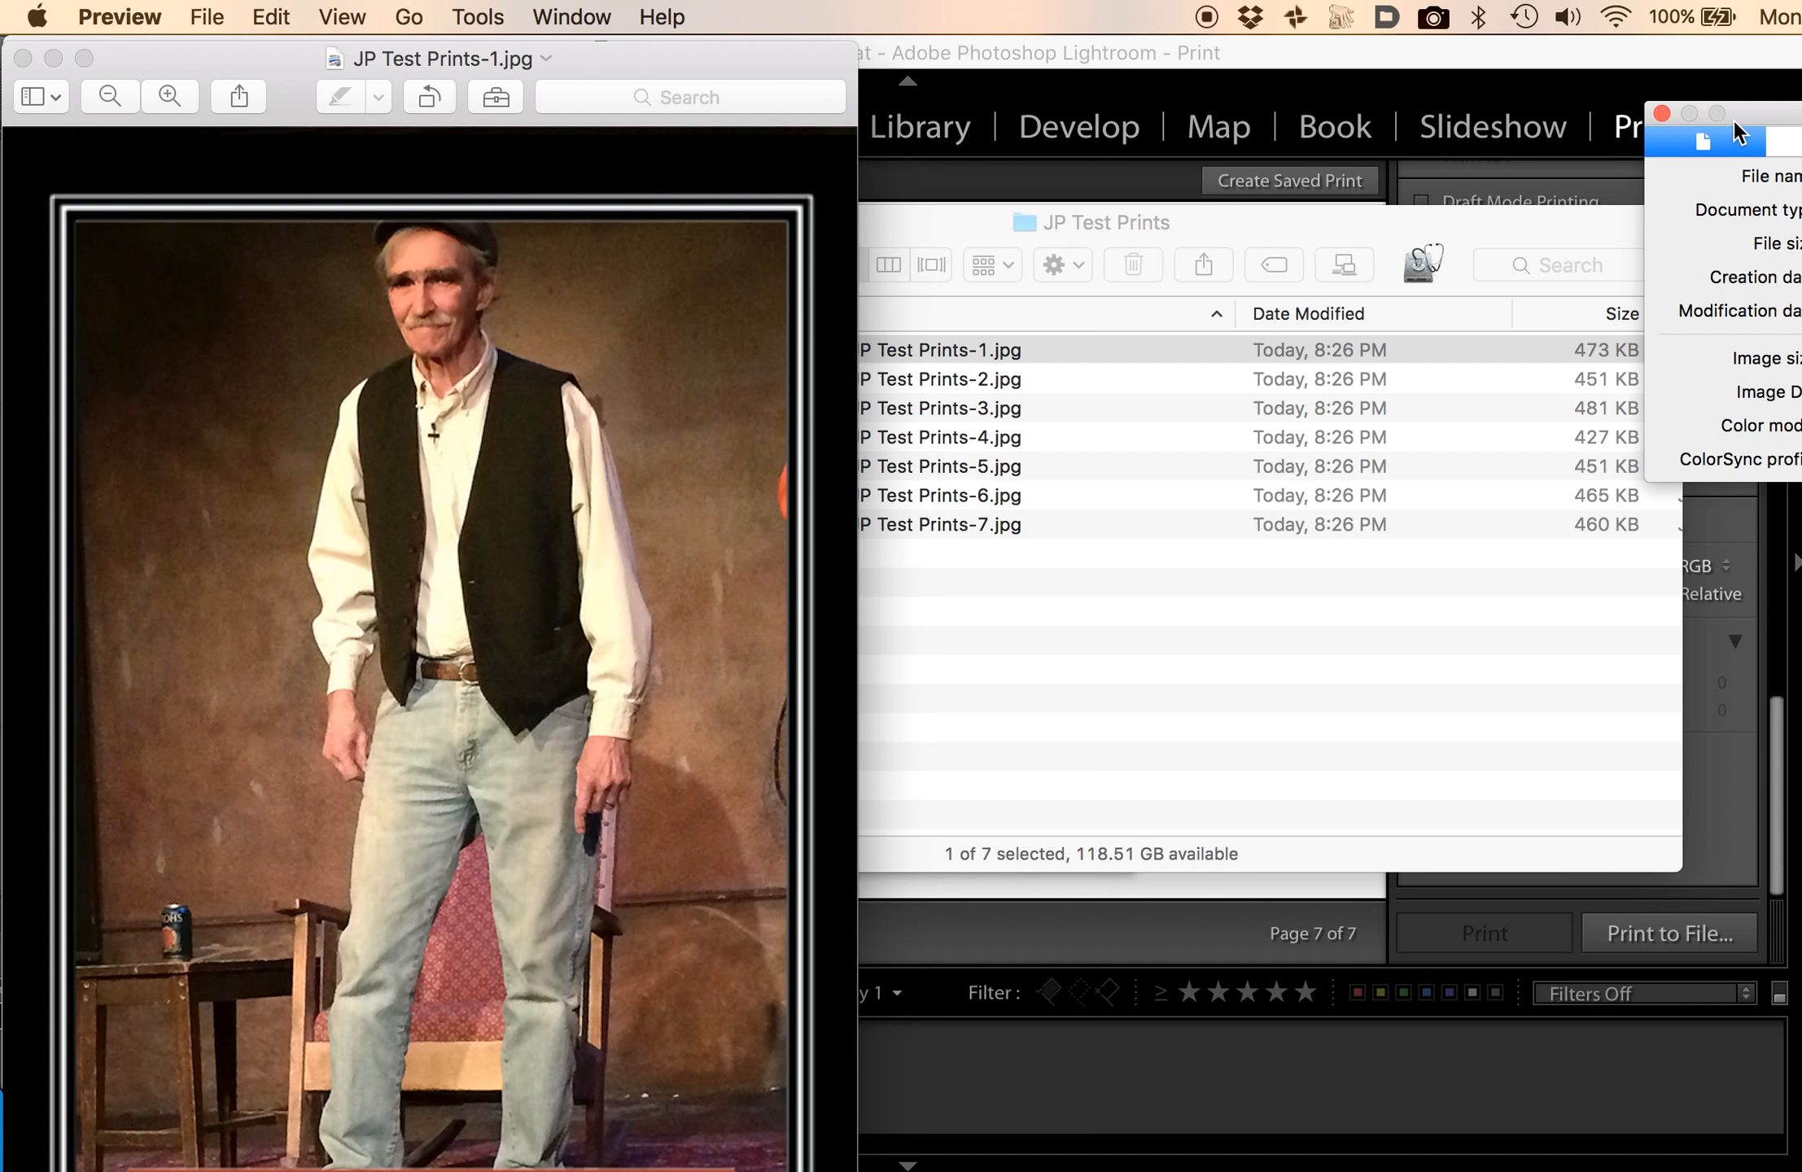
{"action": "left_click_drag", "start_coordinate": [1758, 114], "coordinate": [1050, 97]}
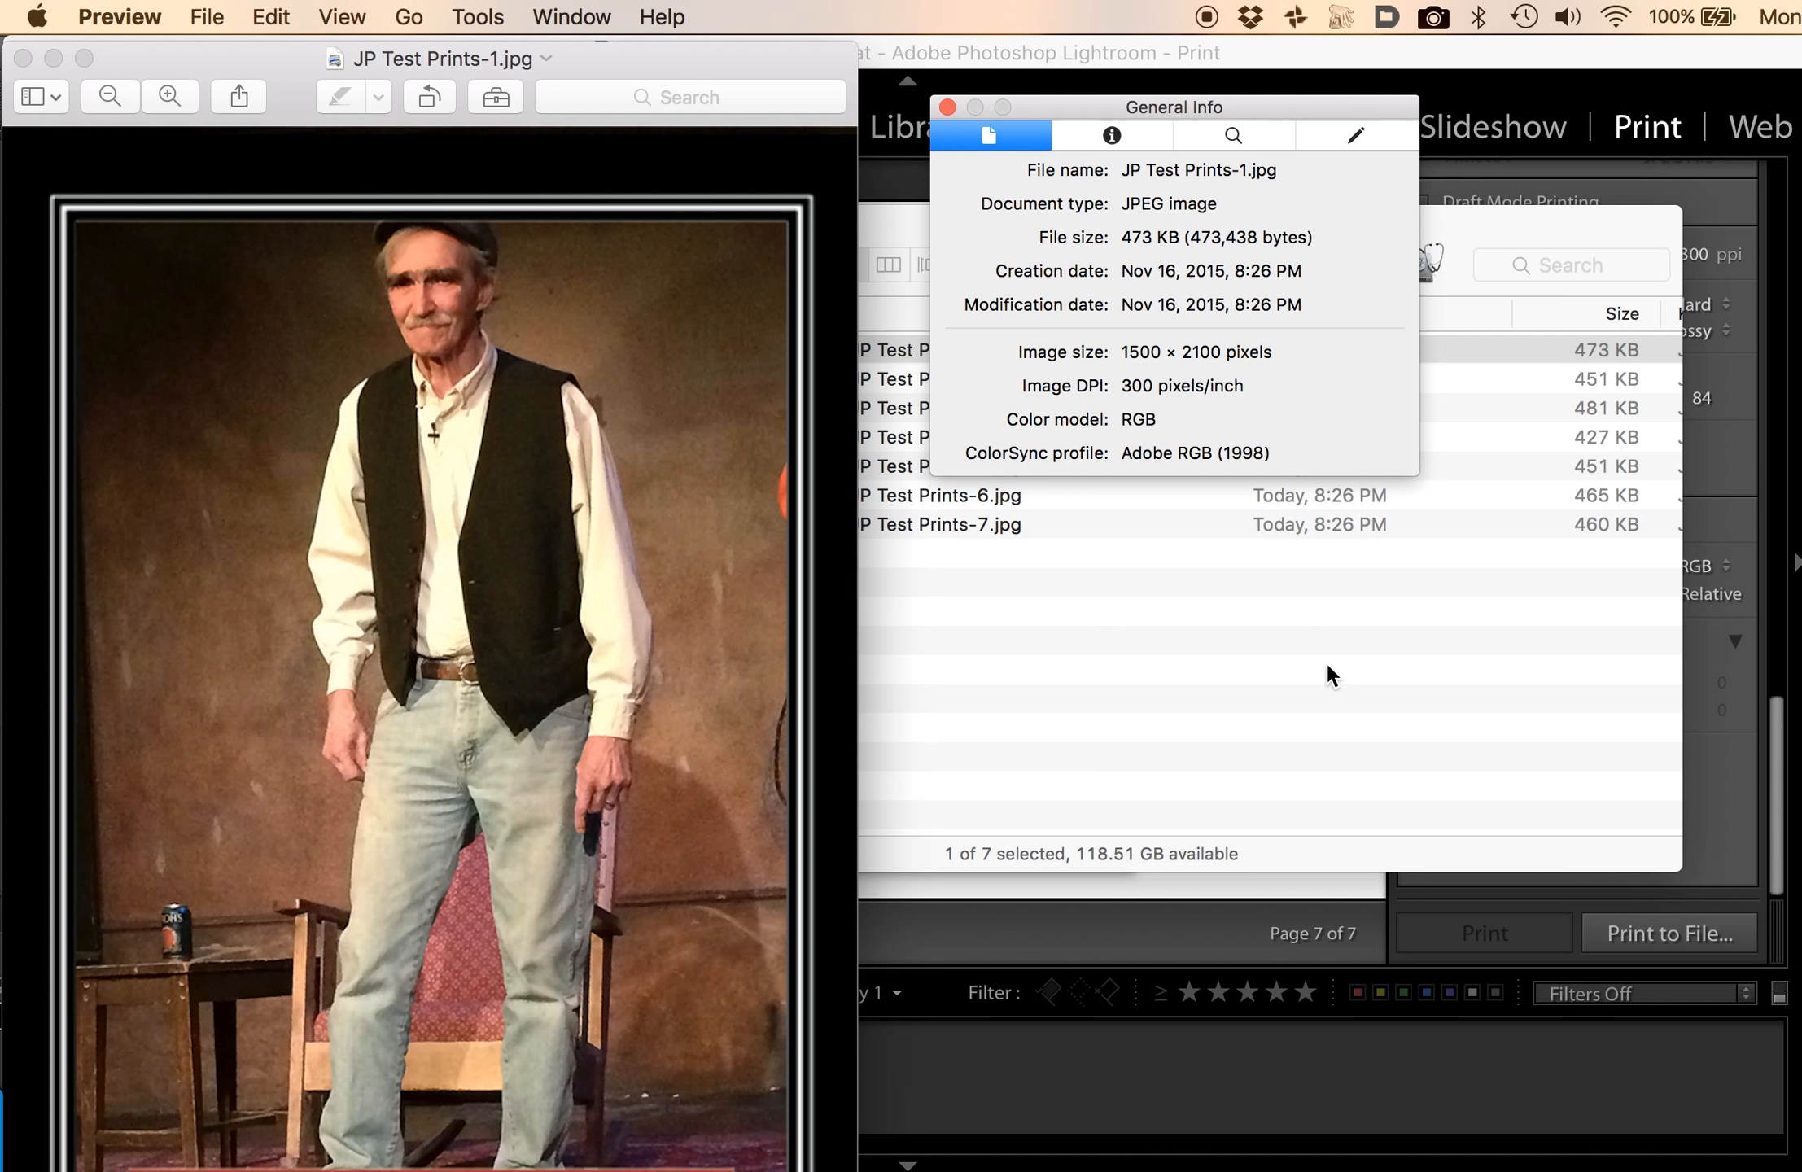
Switch to Photoshop to bring up the border document unnamed.png.
{"action": "key", "text": "super+Tab"}
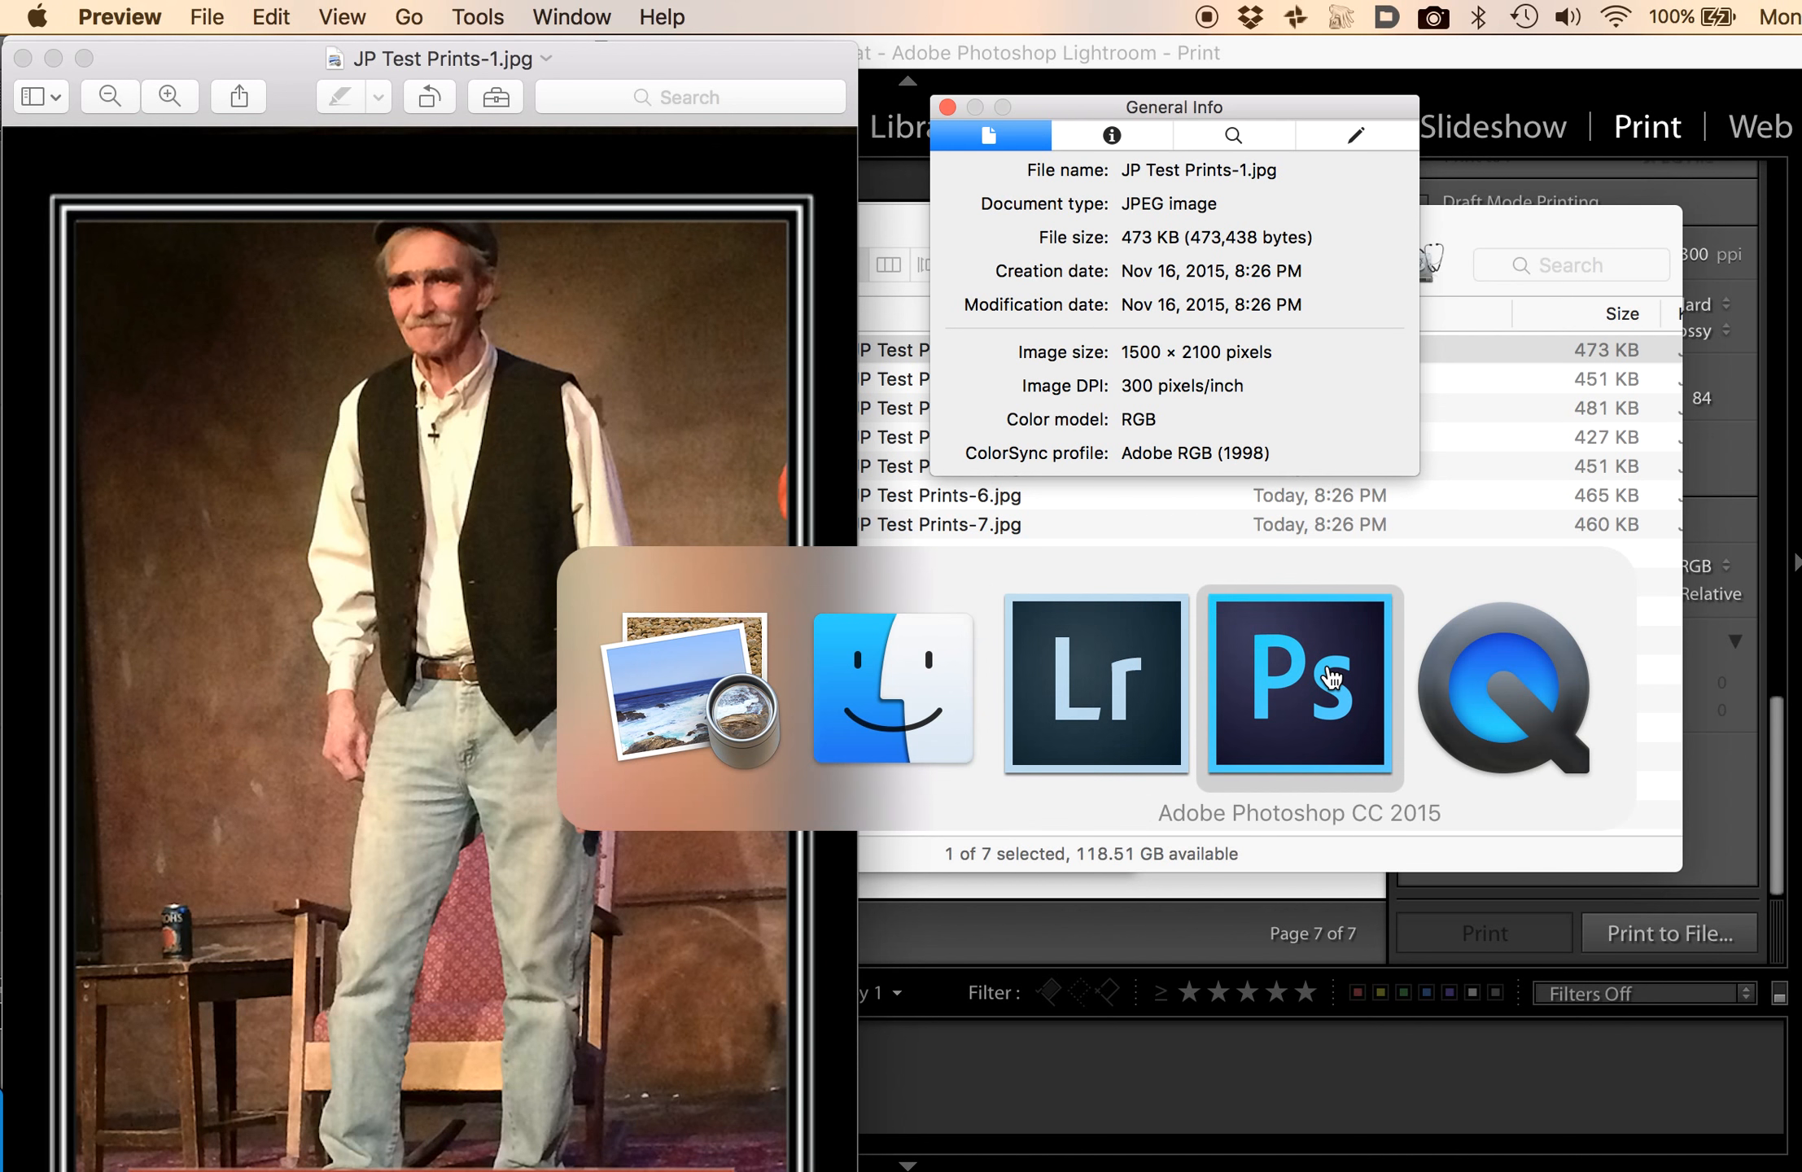
{"action": "left_click", "coordinate": [1328, 677]}
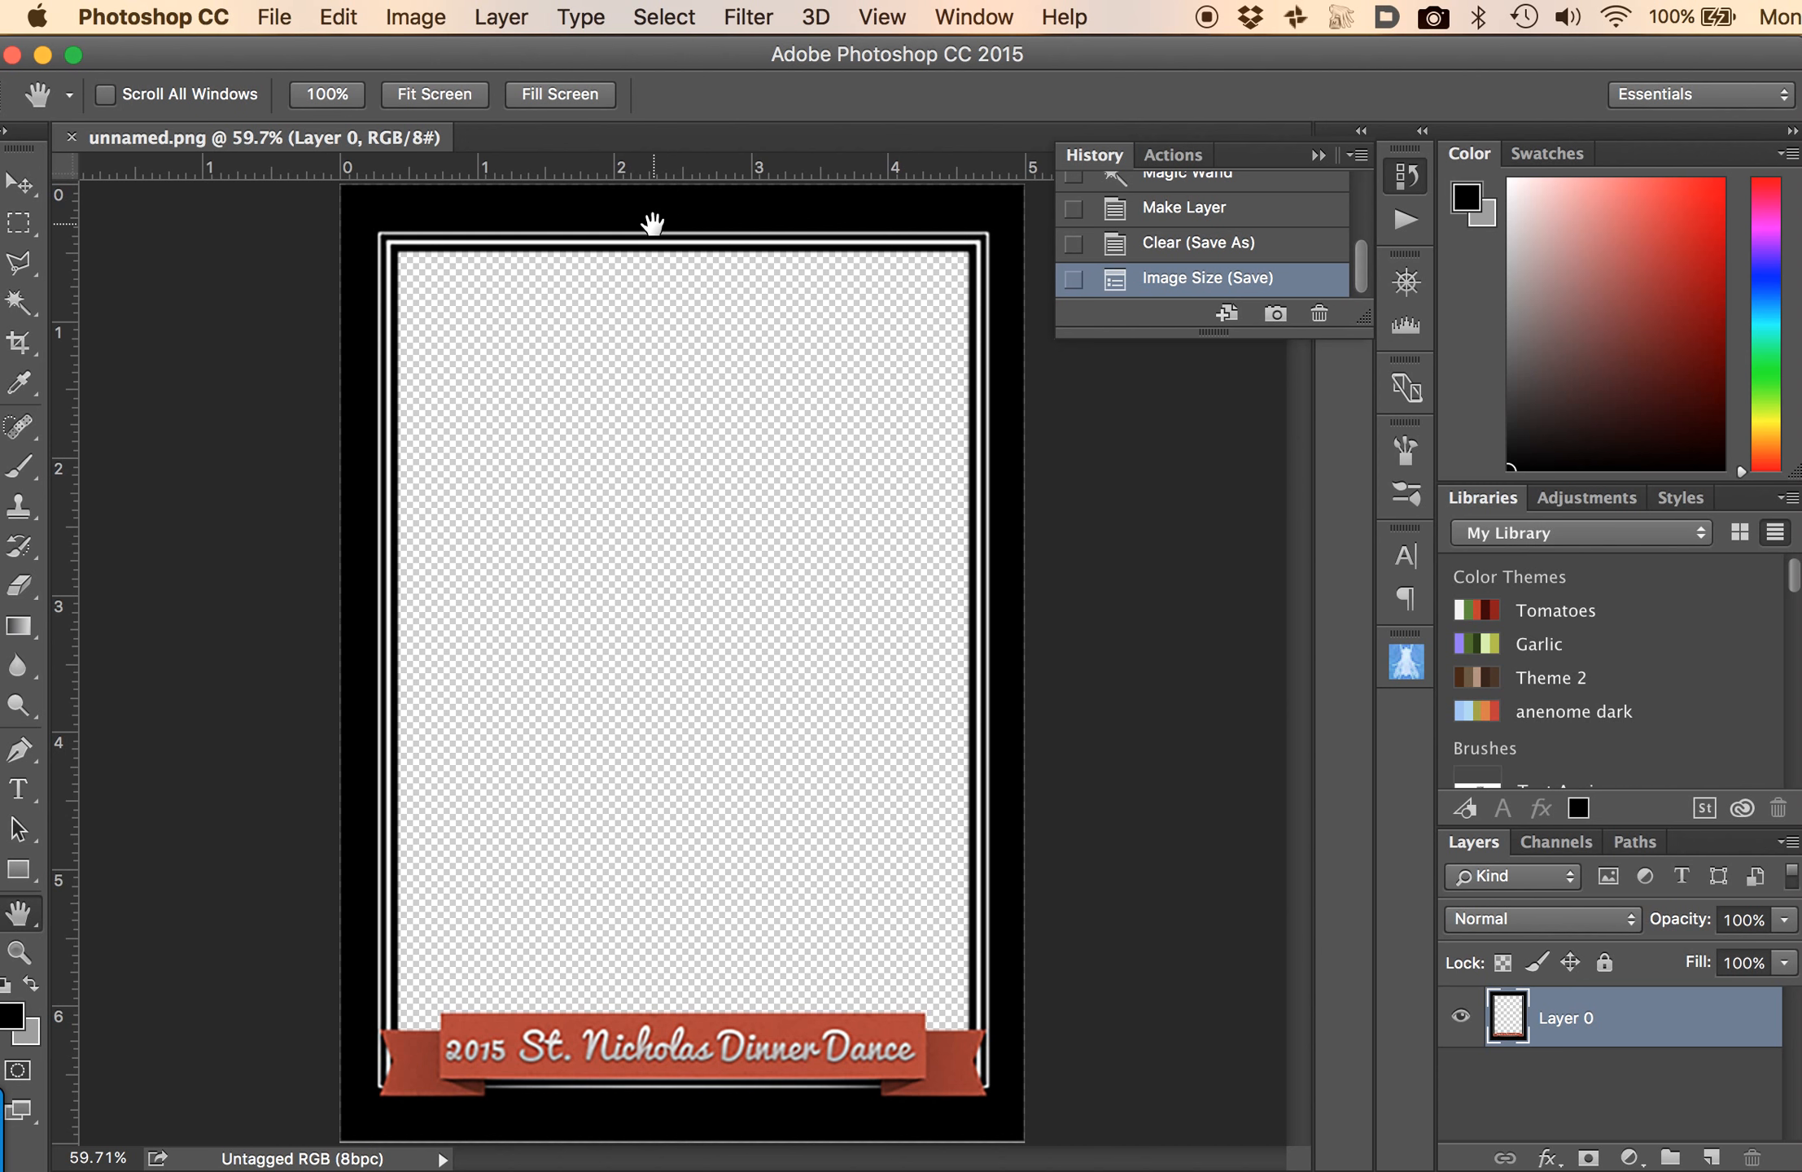
Check the border document's dimensions and resolution in the Image Size dialog, and close it without changes.
{"action": "left_click", "coordinate": [411, 20]}
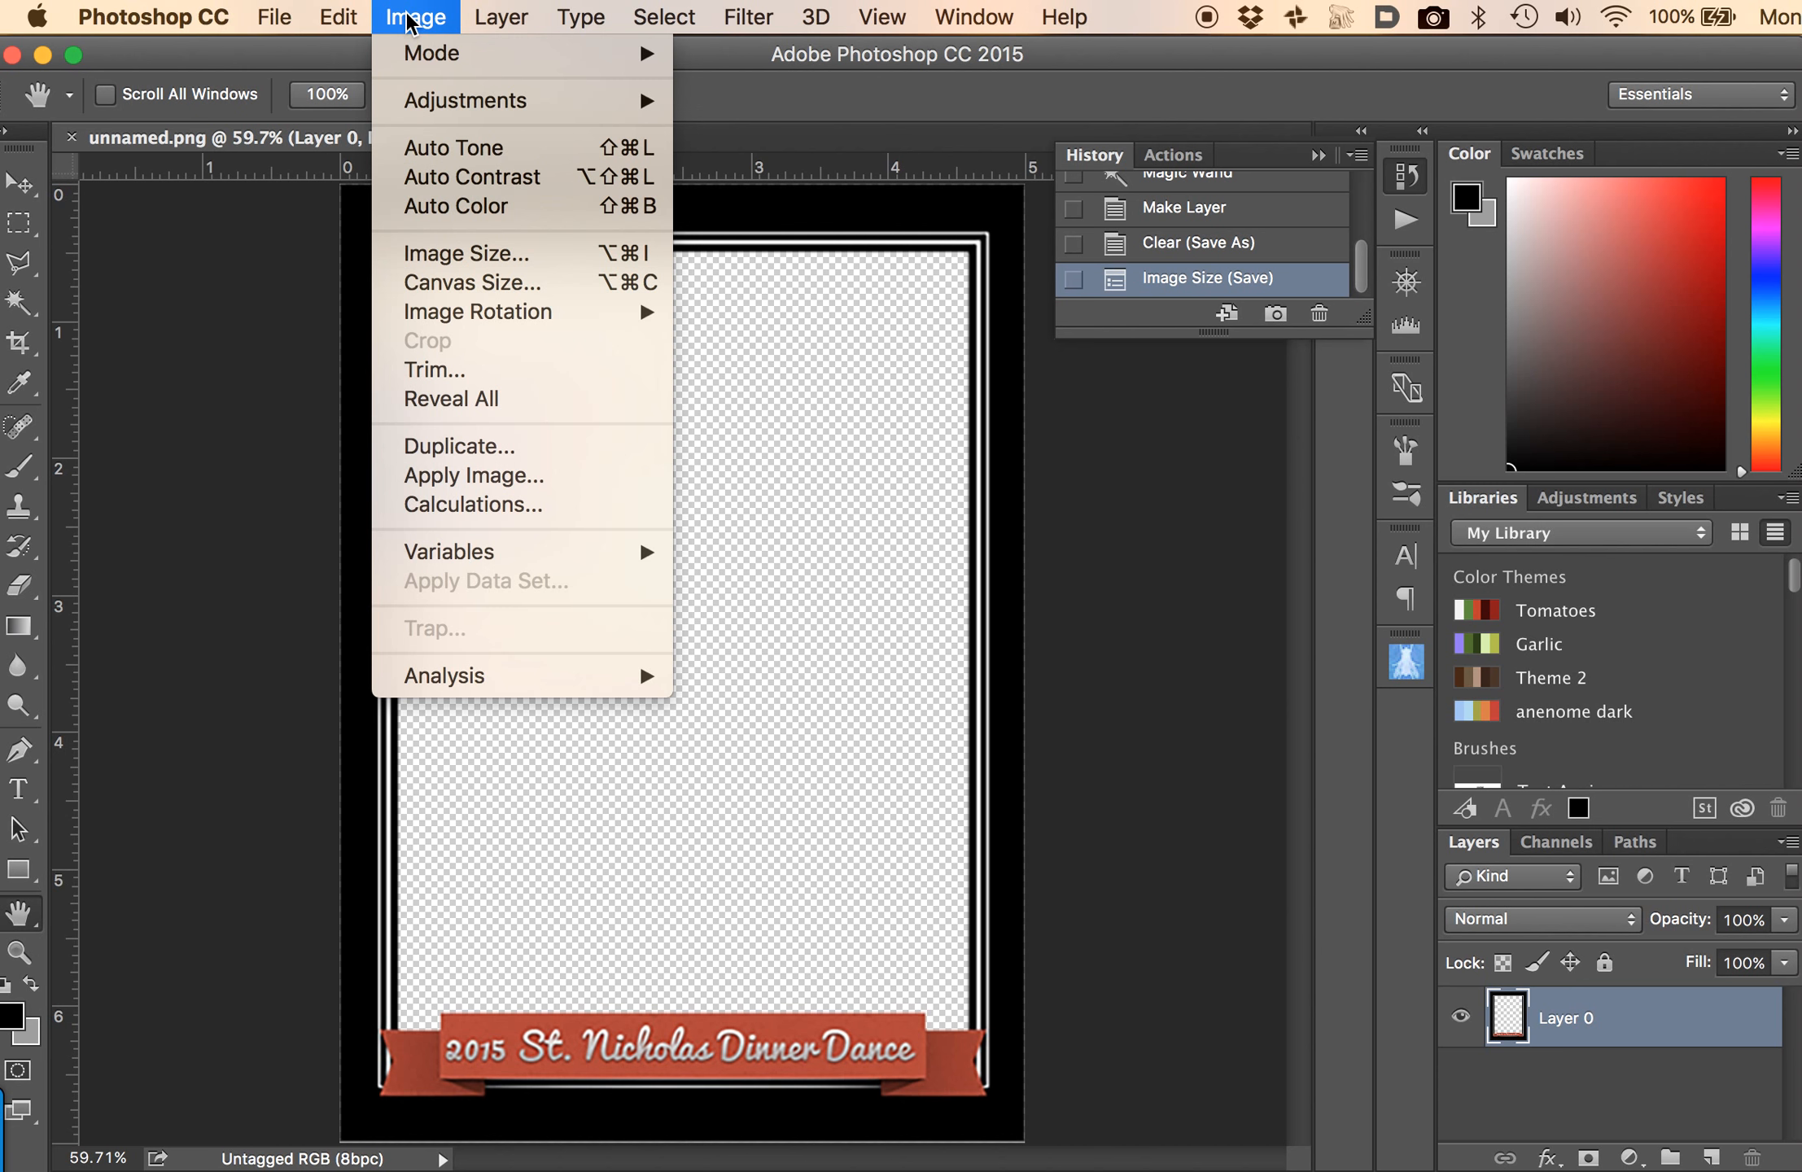
{"action": "left_click", "coordinate": [491, 255]}
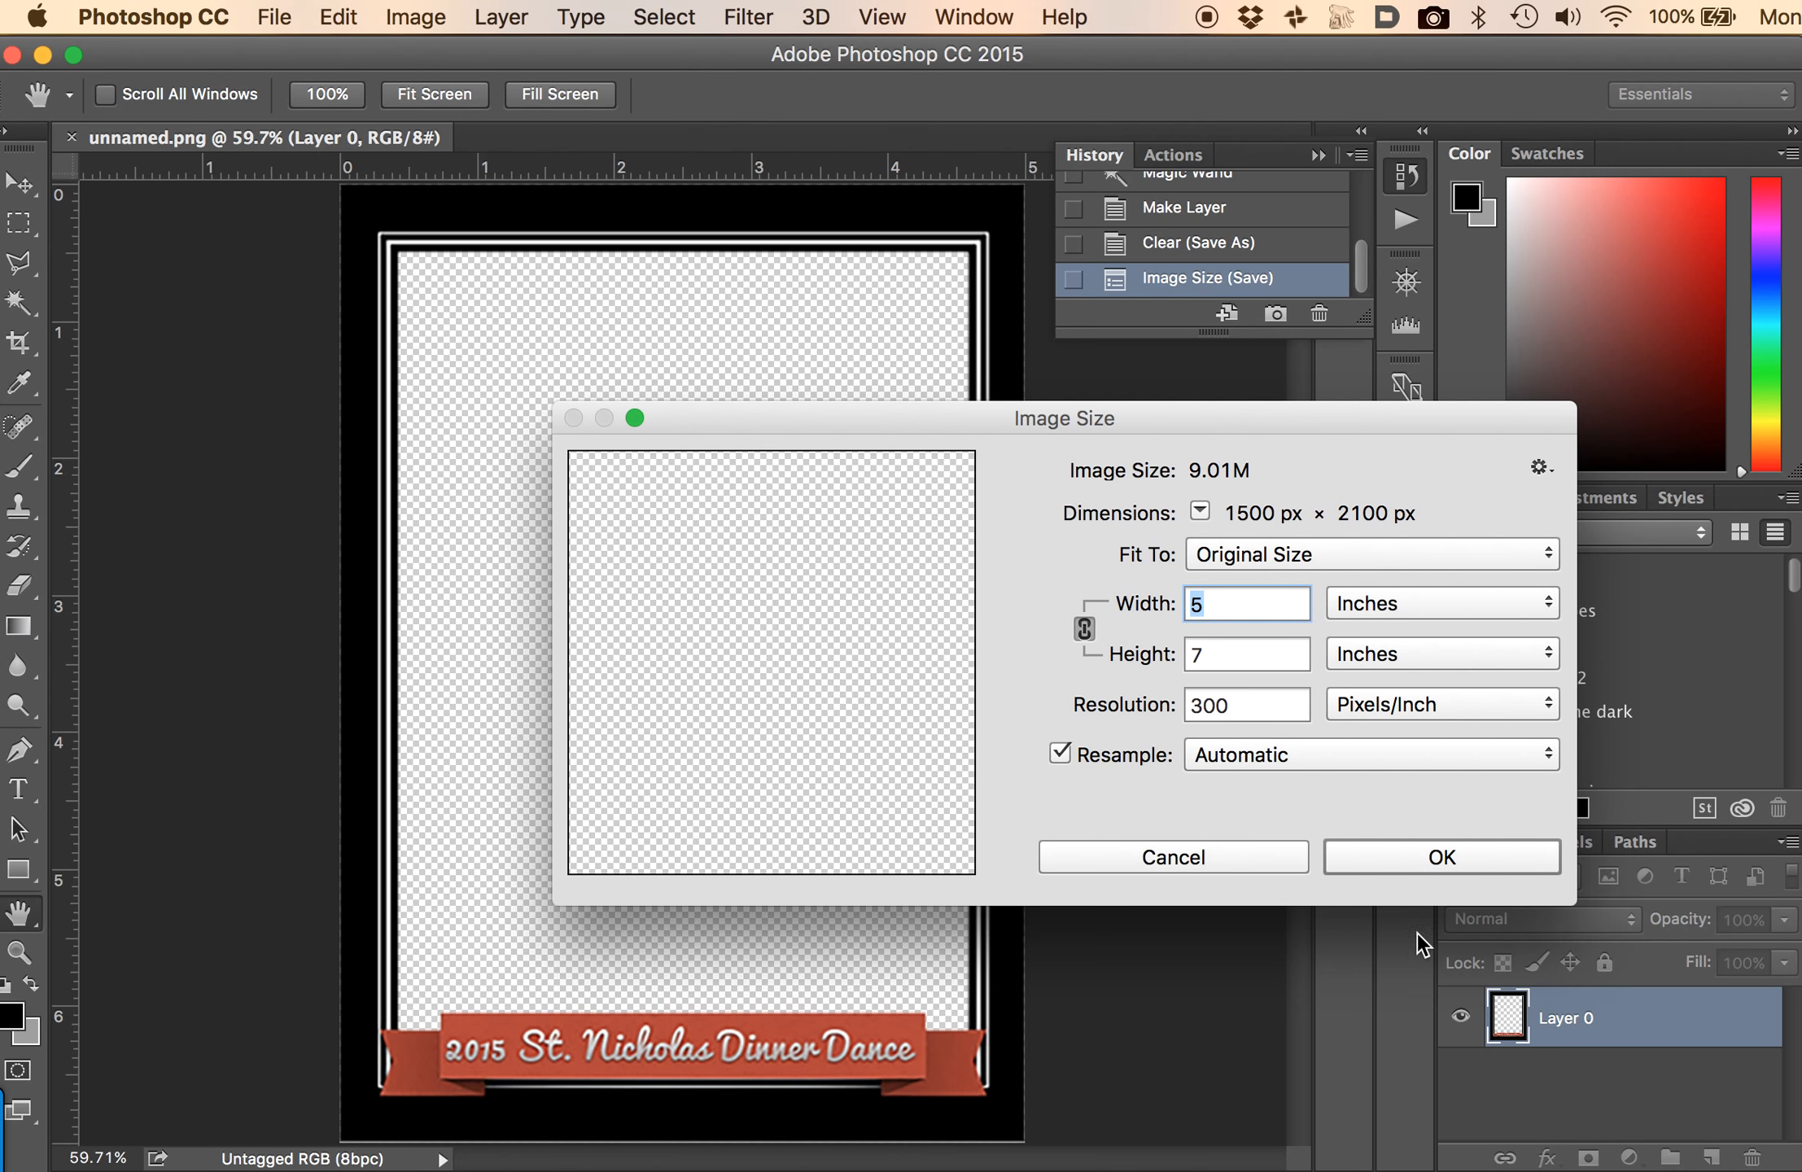
{"action": "left_click", "coordinate": [1222, 866]}
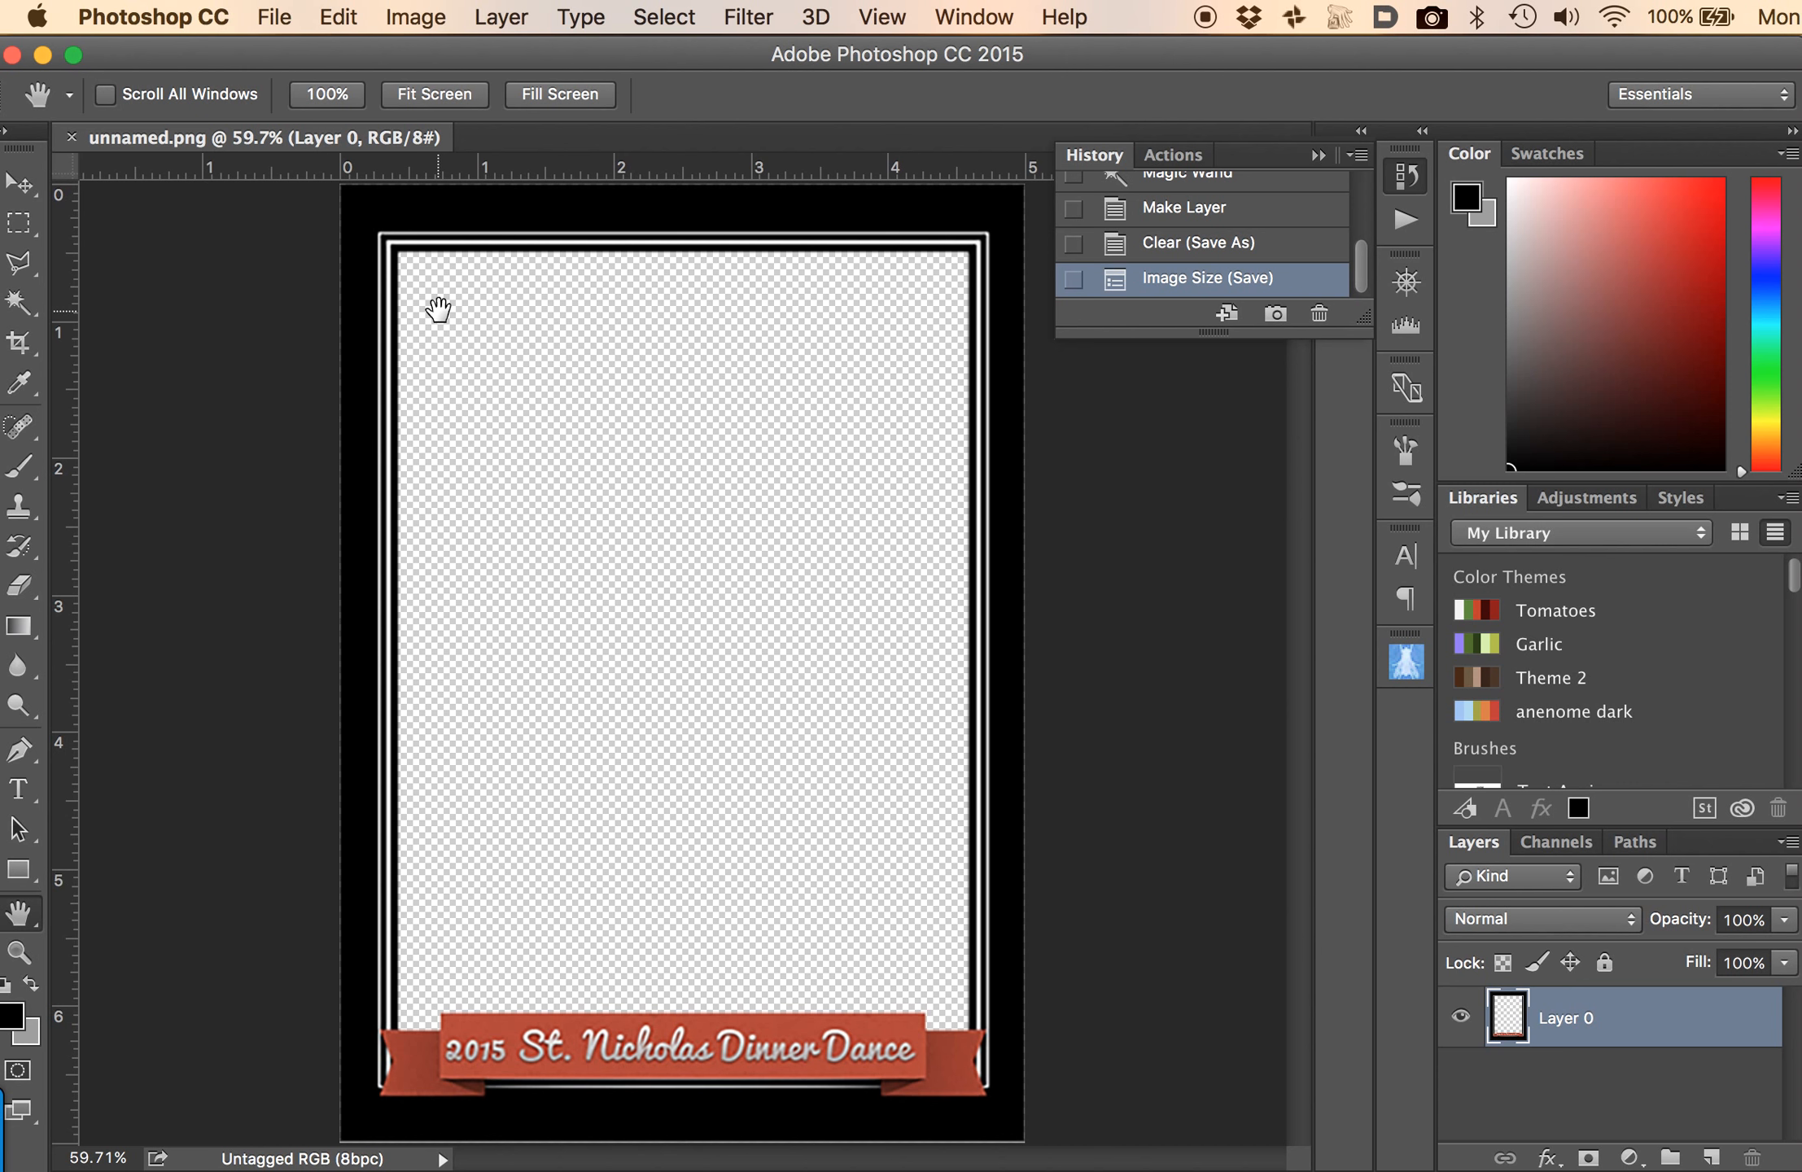
Switch to Lightroom, review the graphical identity plate and the saved plates in the Identity Plate Editor, and cancel the editor.
{"action": "key", "text": "super+Tab"}
{"action": "key", "text": "super+Tab"}
{"action": "key", "text": "super+Tab"}
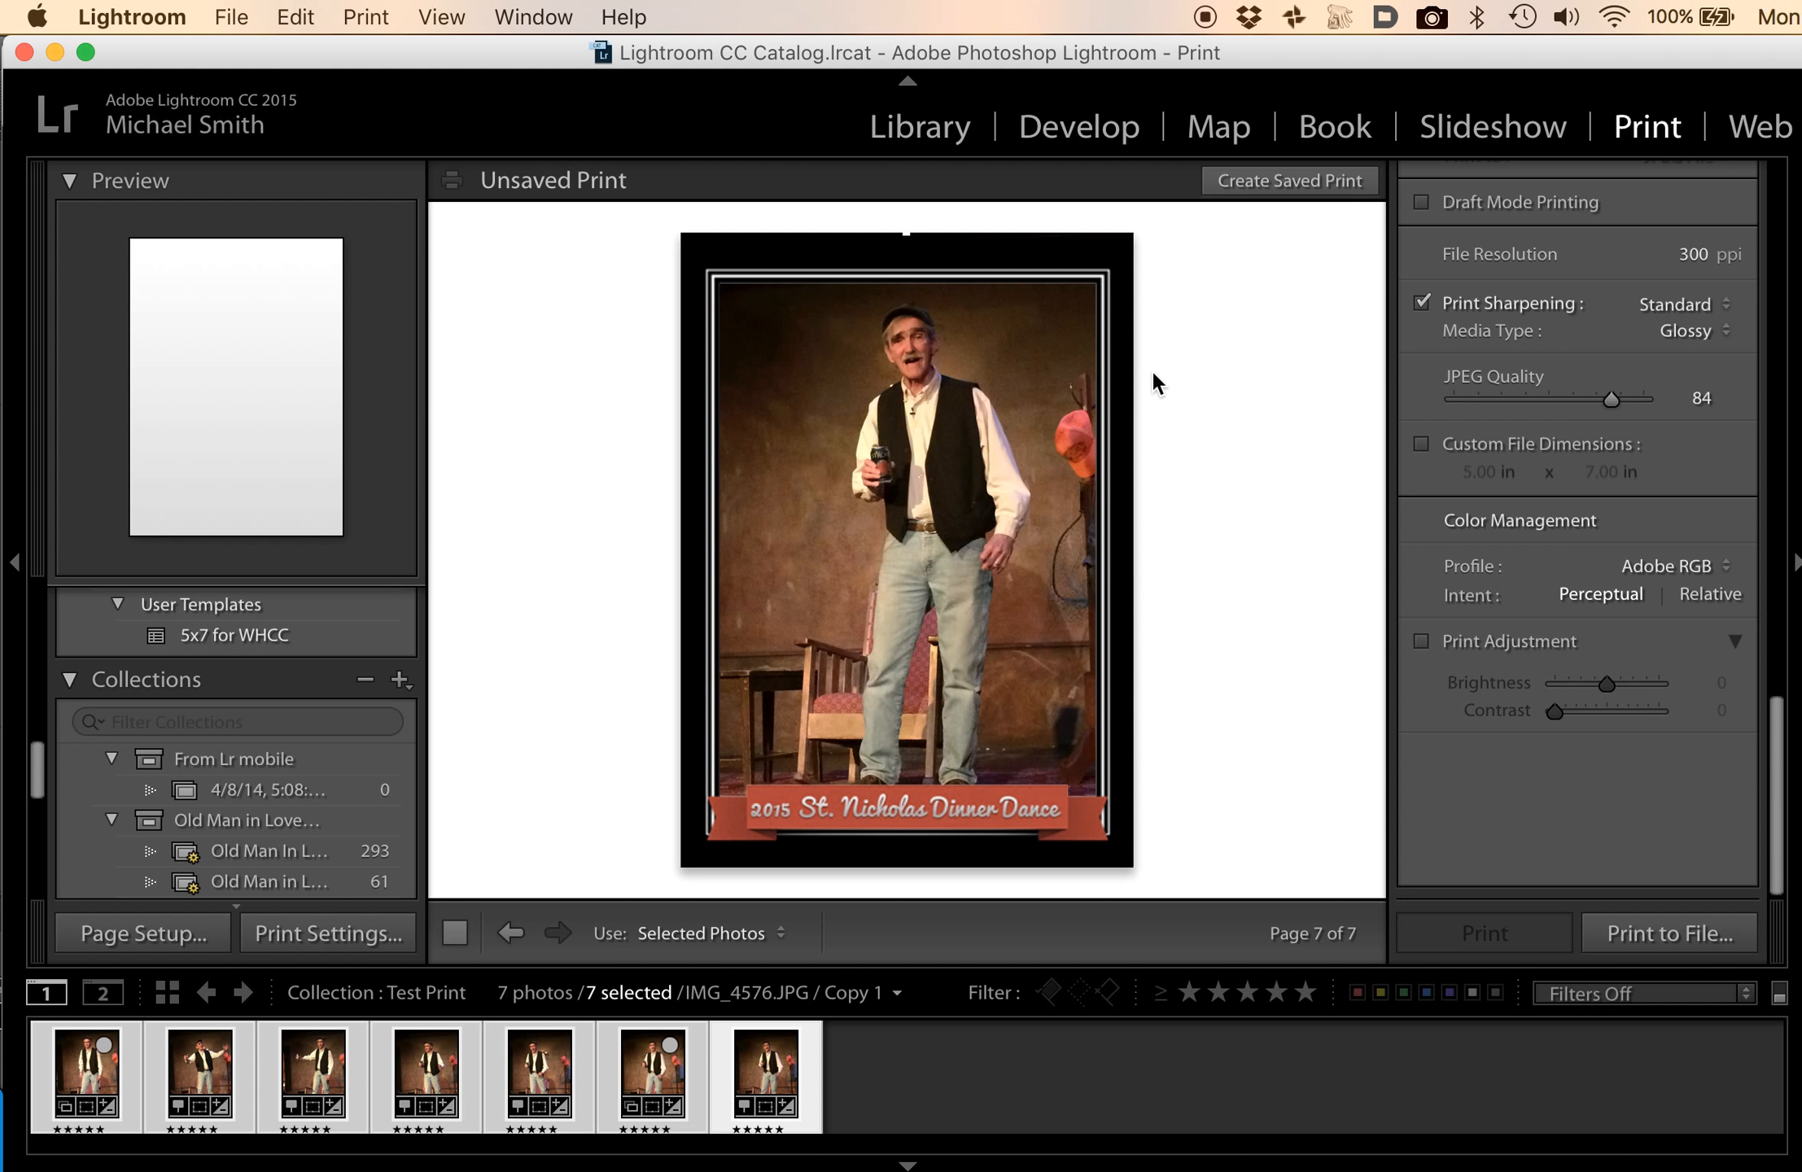
{"action": "scroll", "coordinate": [1575, 220], "scroll_direction": "up", "scroll_amount": 5}
{"action": "scroll", "coordinate": [1574, 217], "scroll_direction": "up", "scroll_amount": 3}
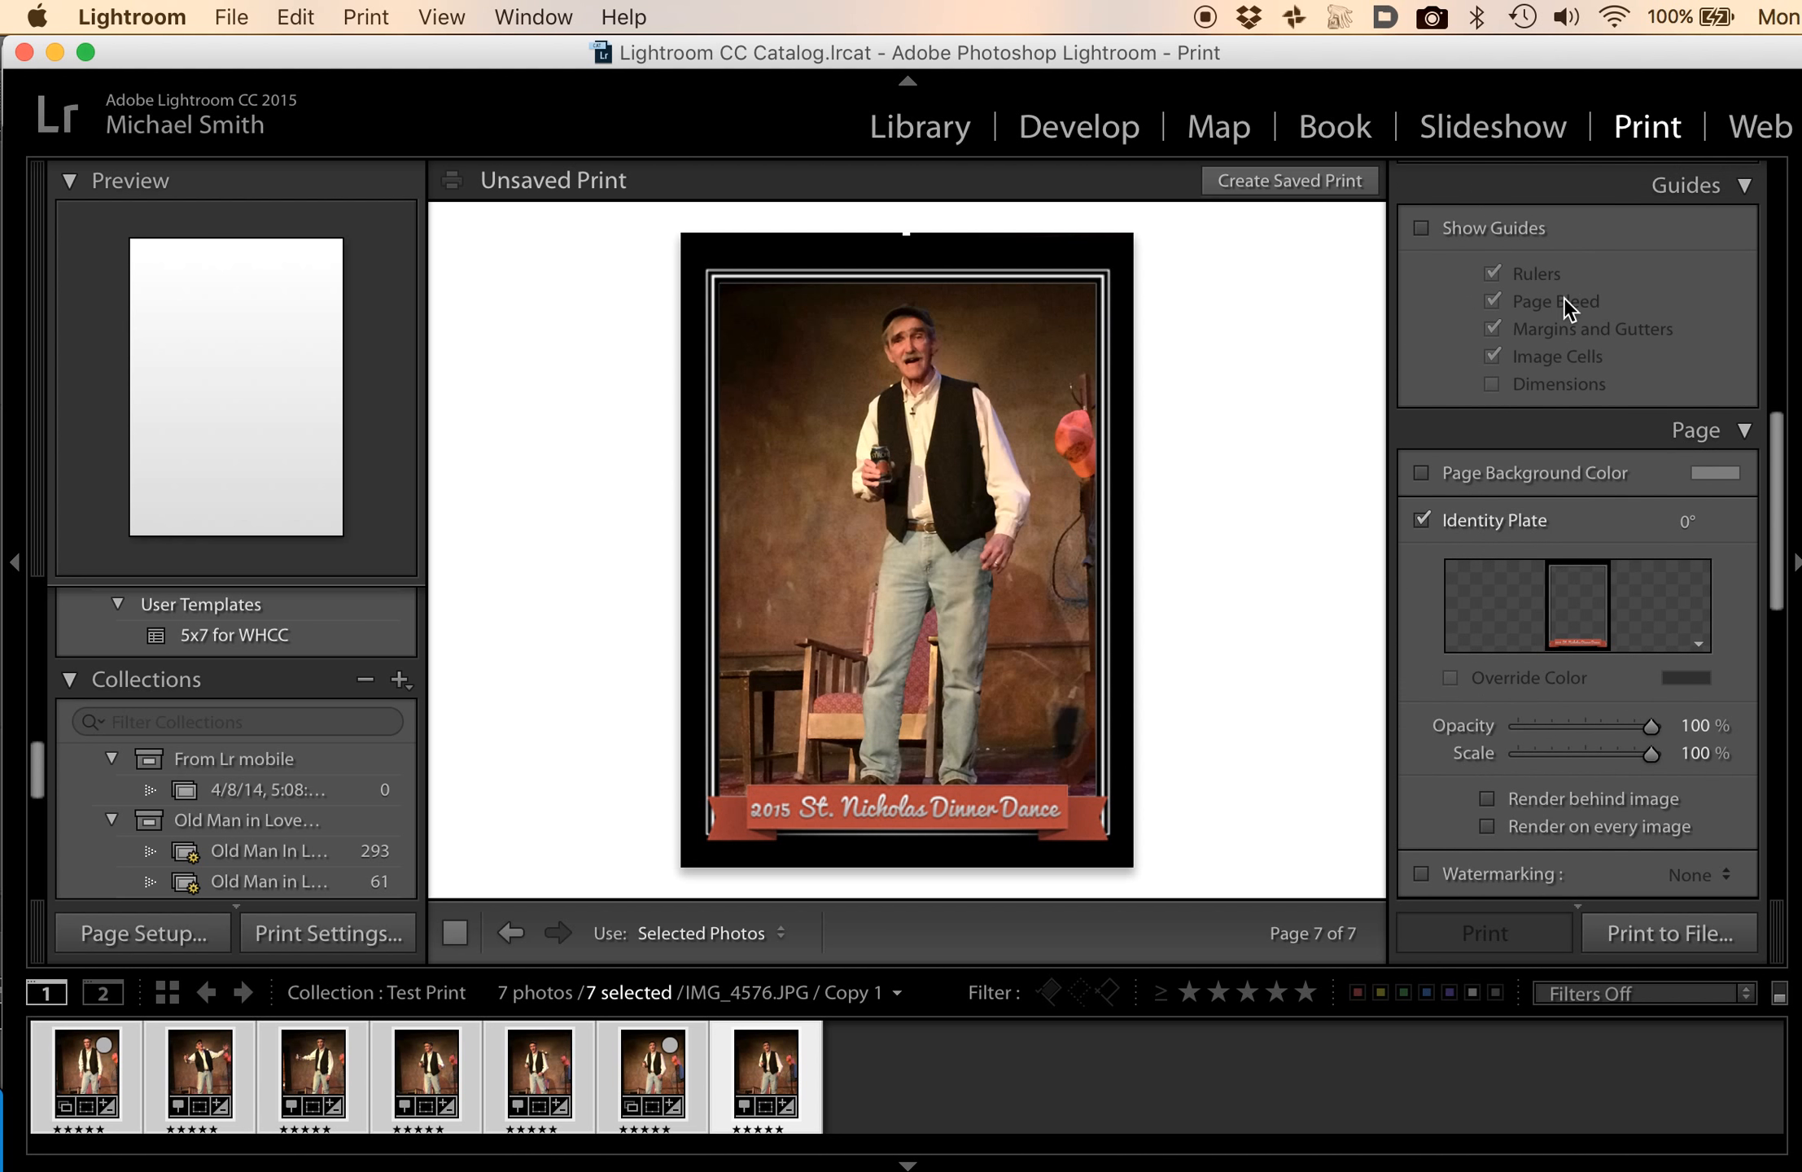
{"action": "left_click", "coordinate": [1696, 642]}
{"action": "left_click", "coordinate": [1744, 812]}
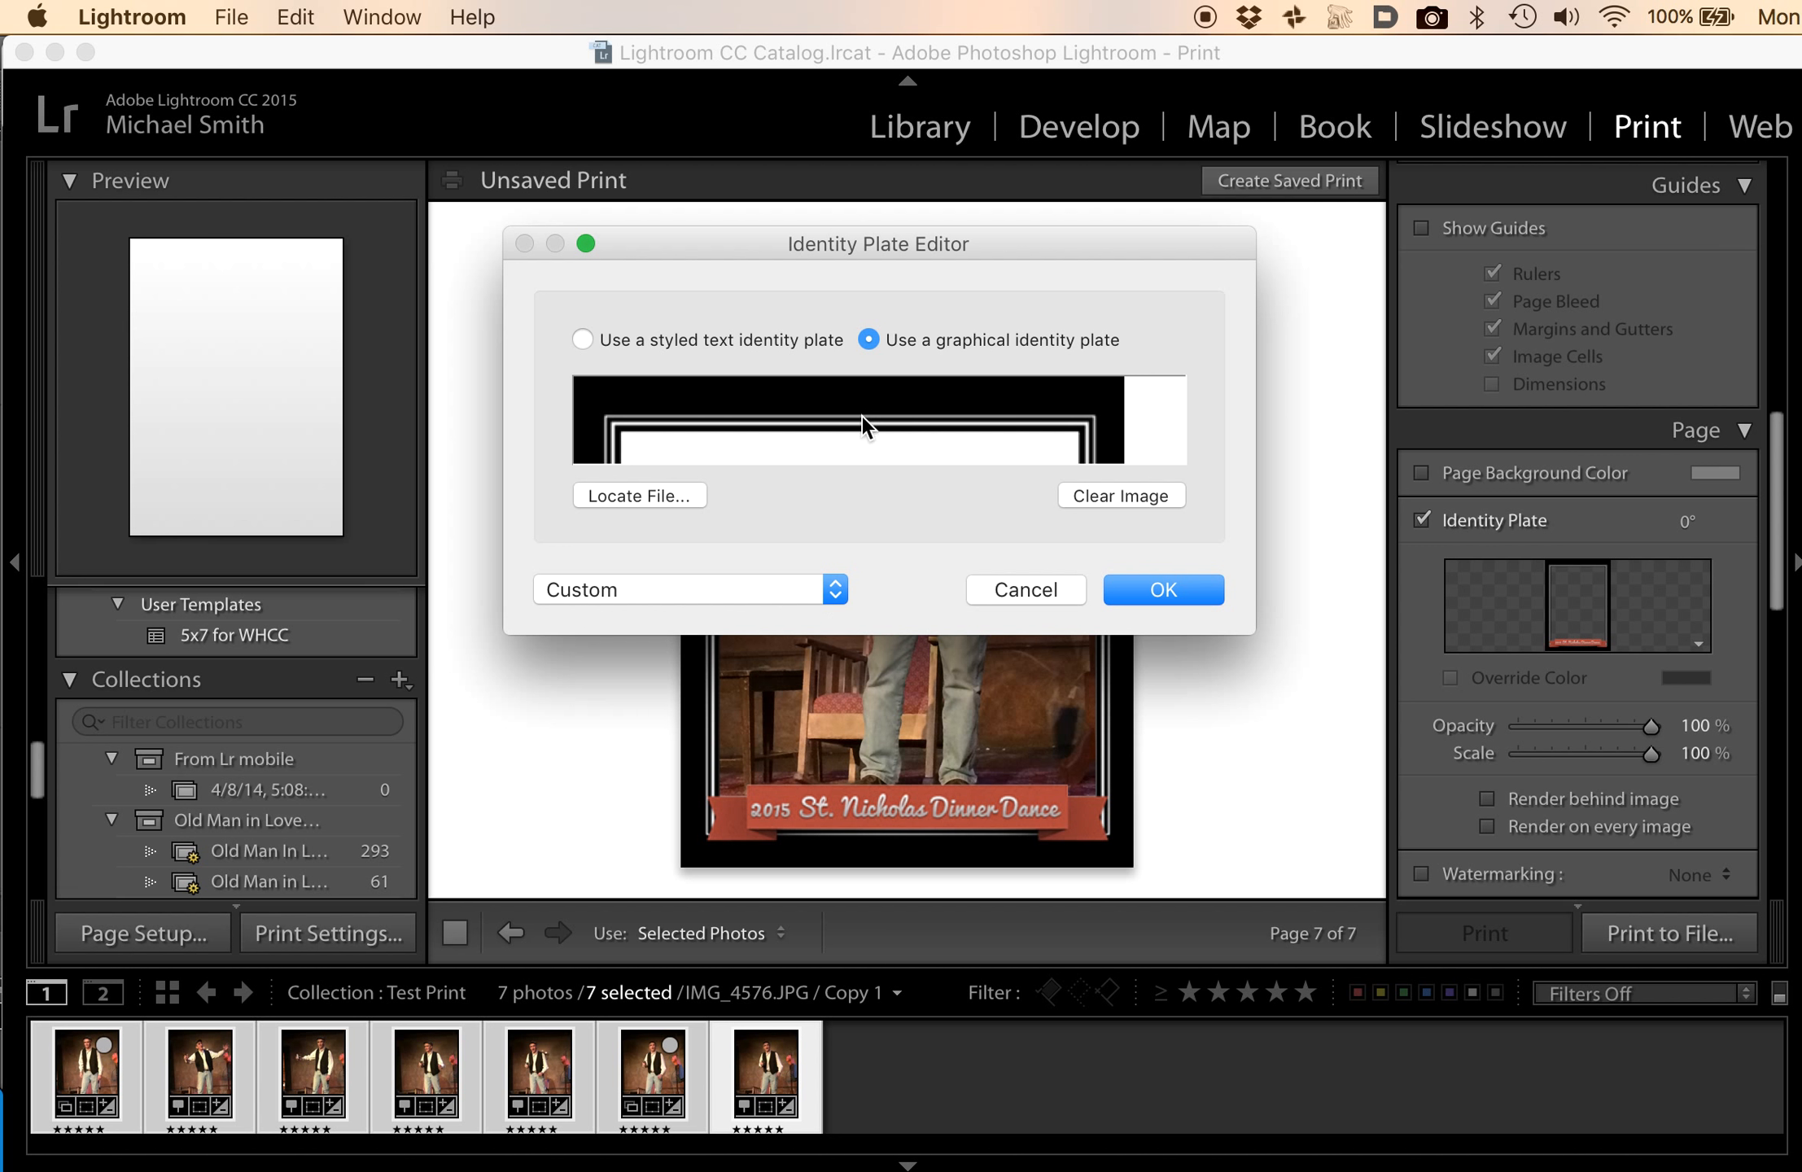
{"action": "left_click", "coordinate": [828, 586]}
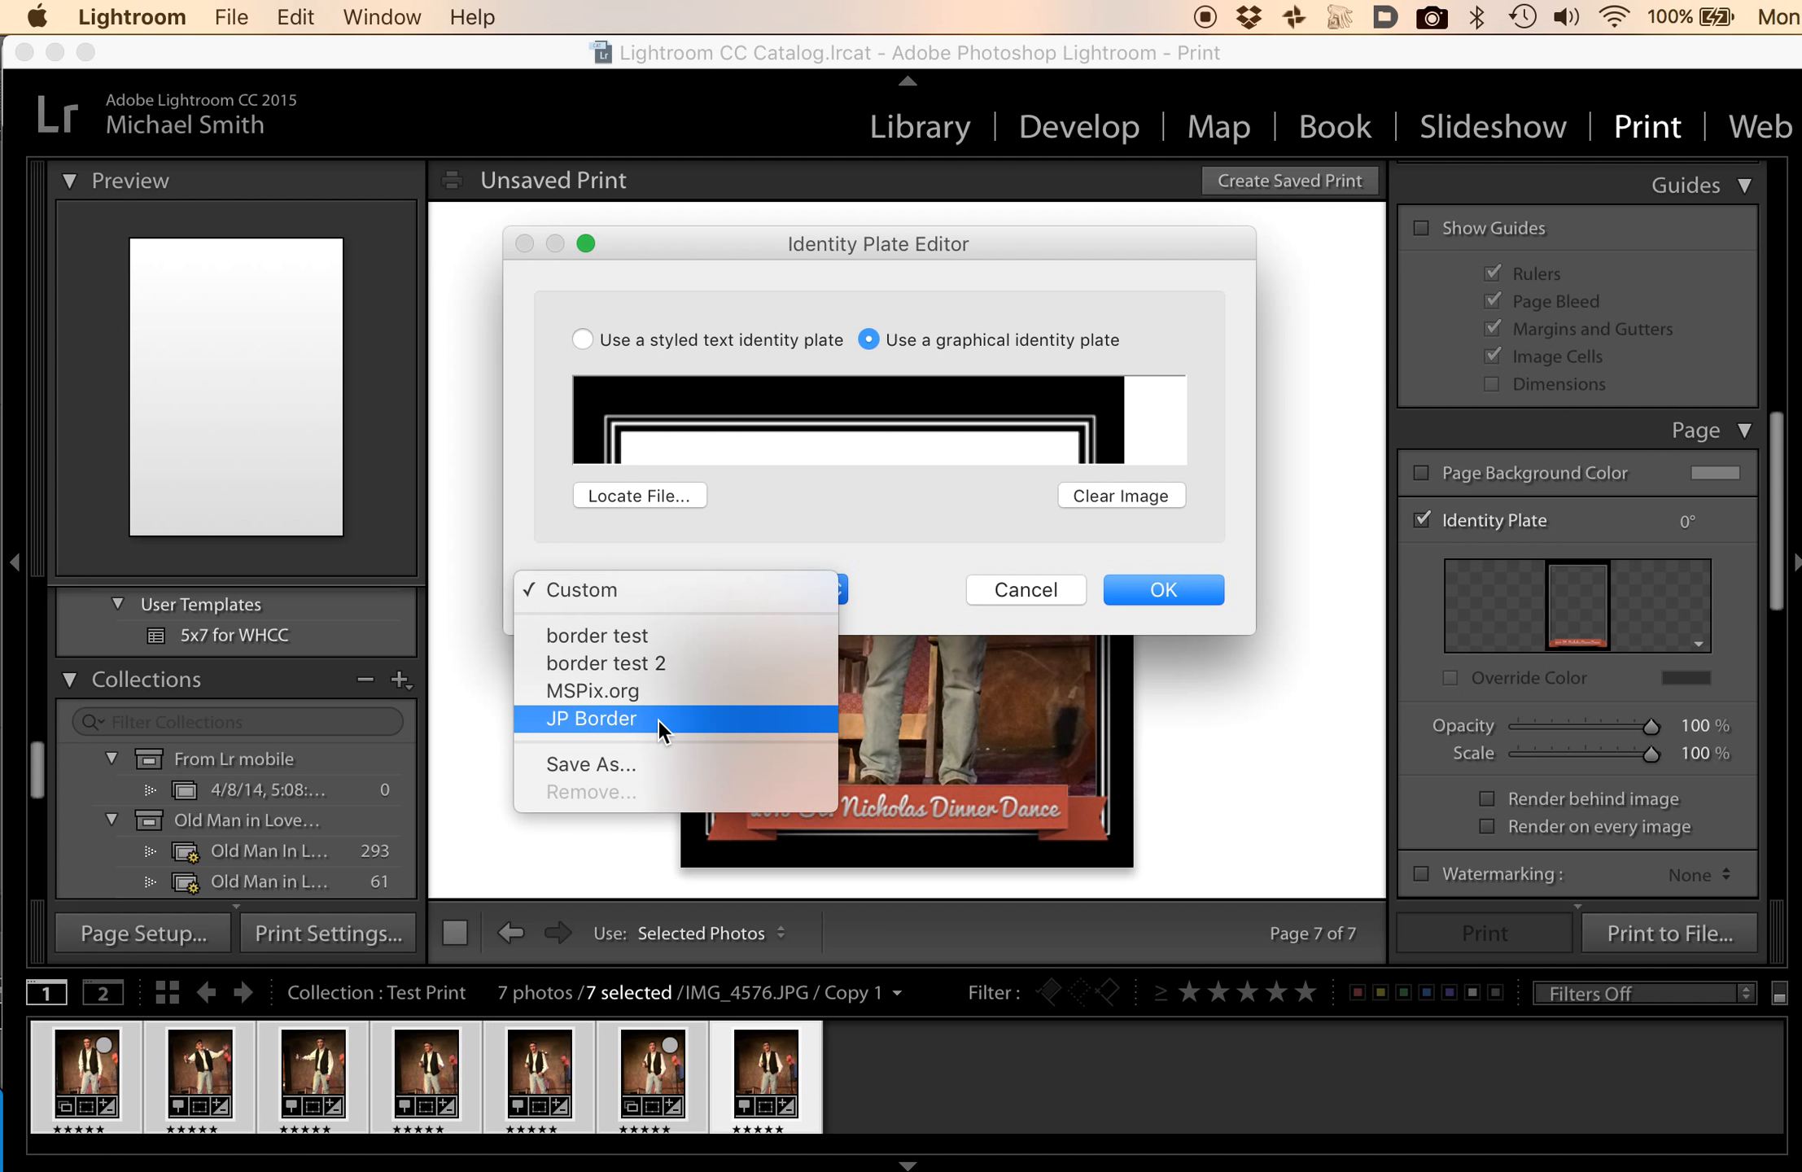
{"action": "left_click", "coordinate": [879, 522]}
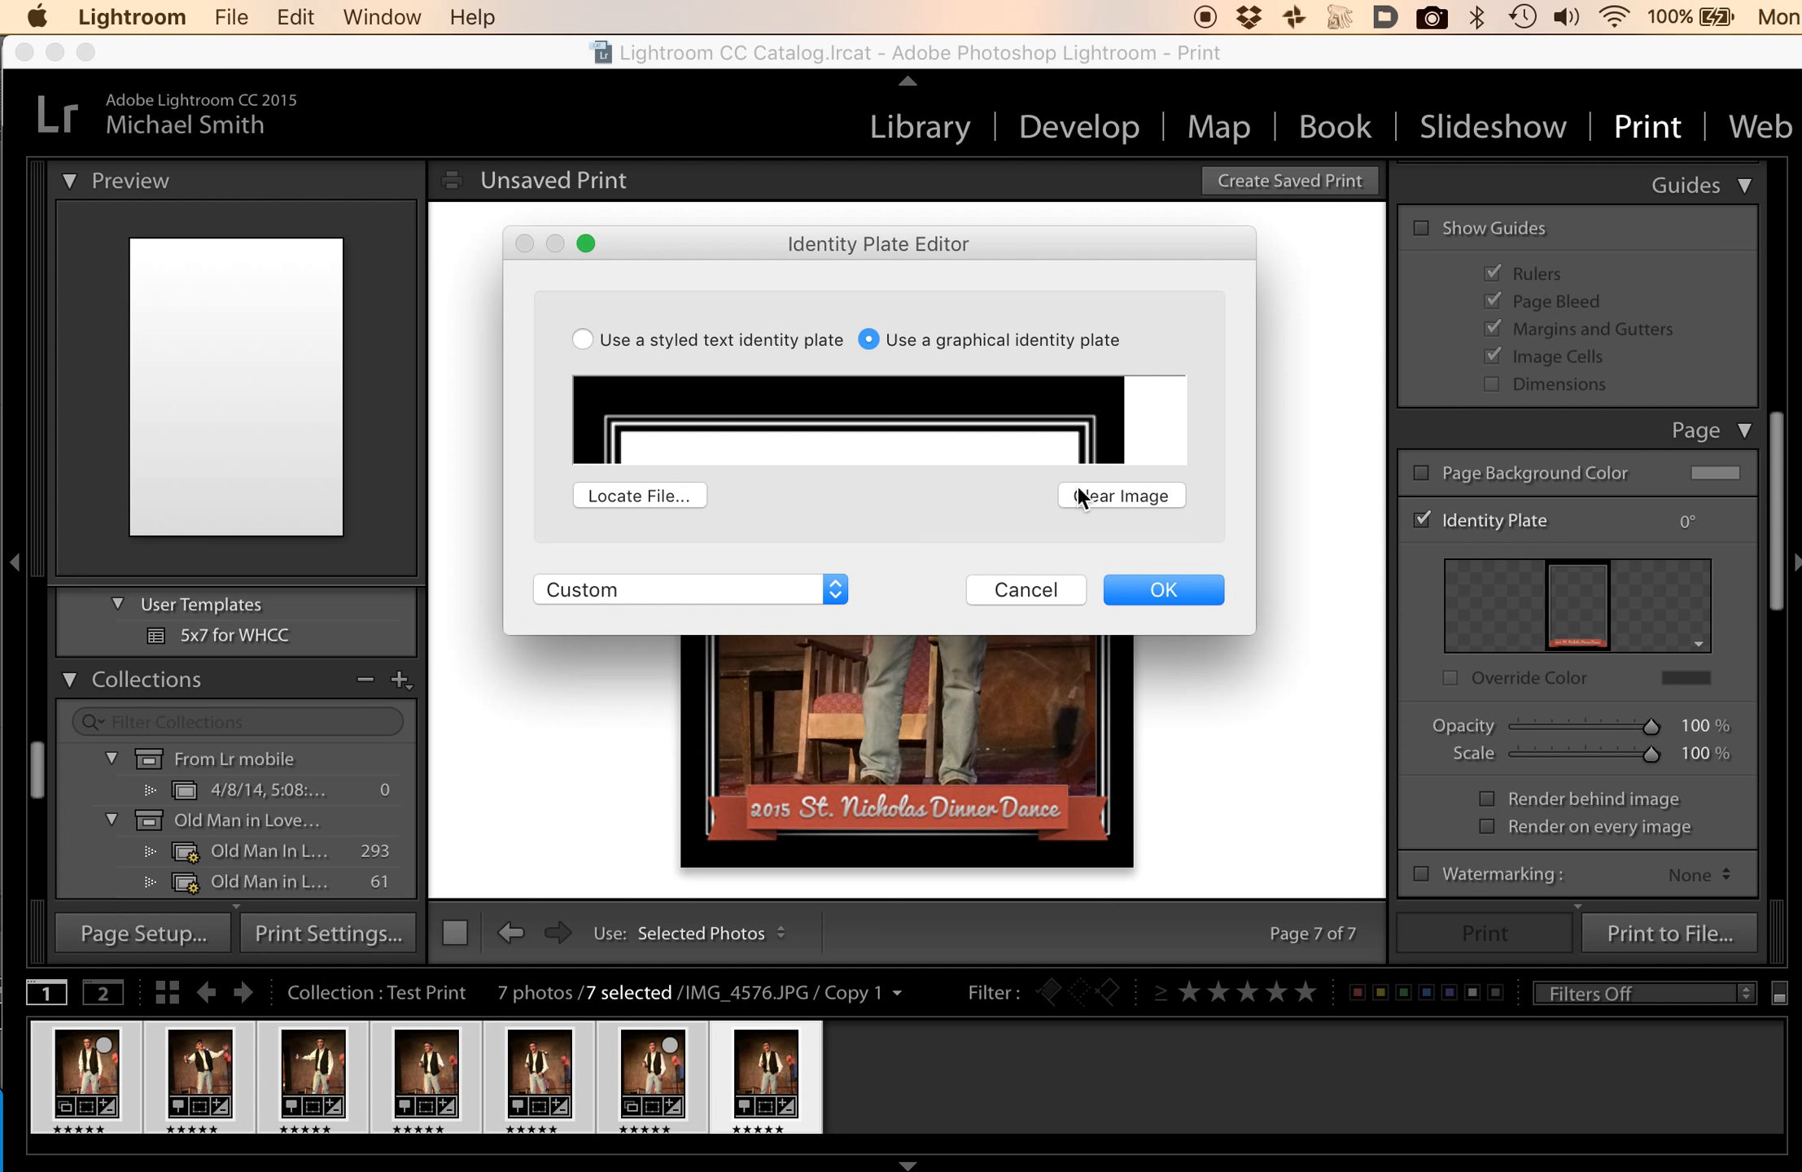
{"action": "left_click", "coordinate": [1027, 589]}
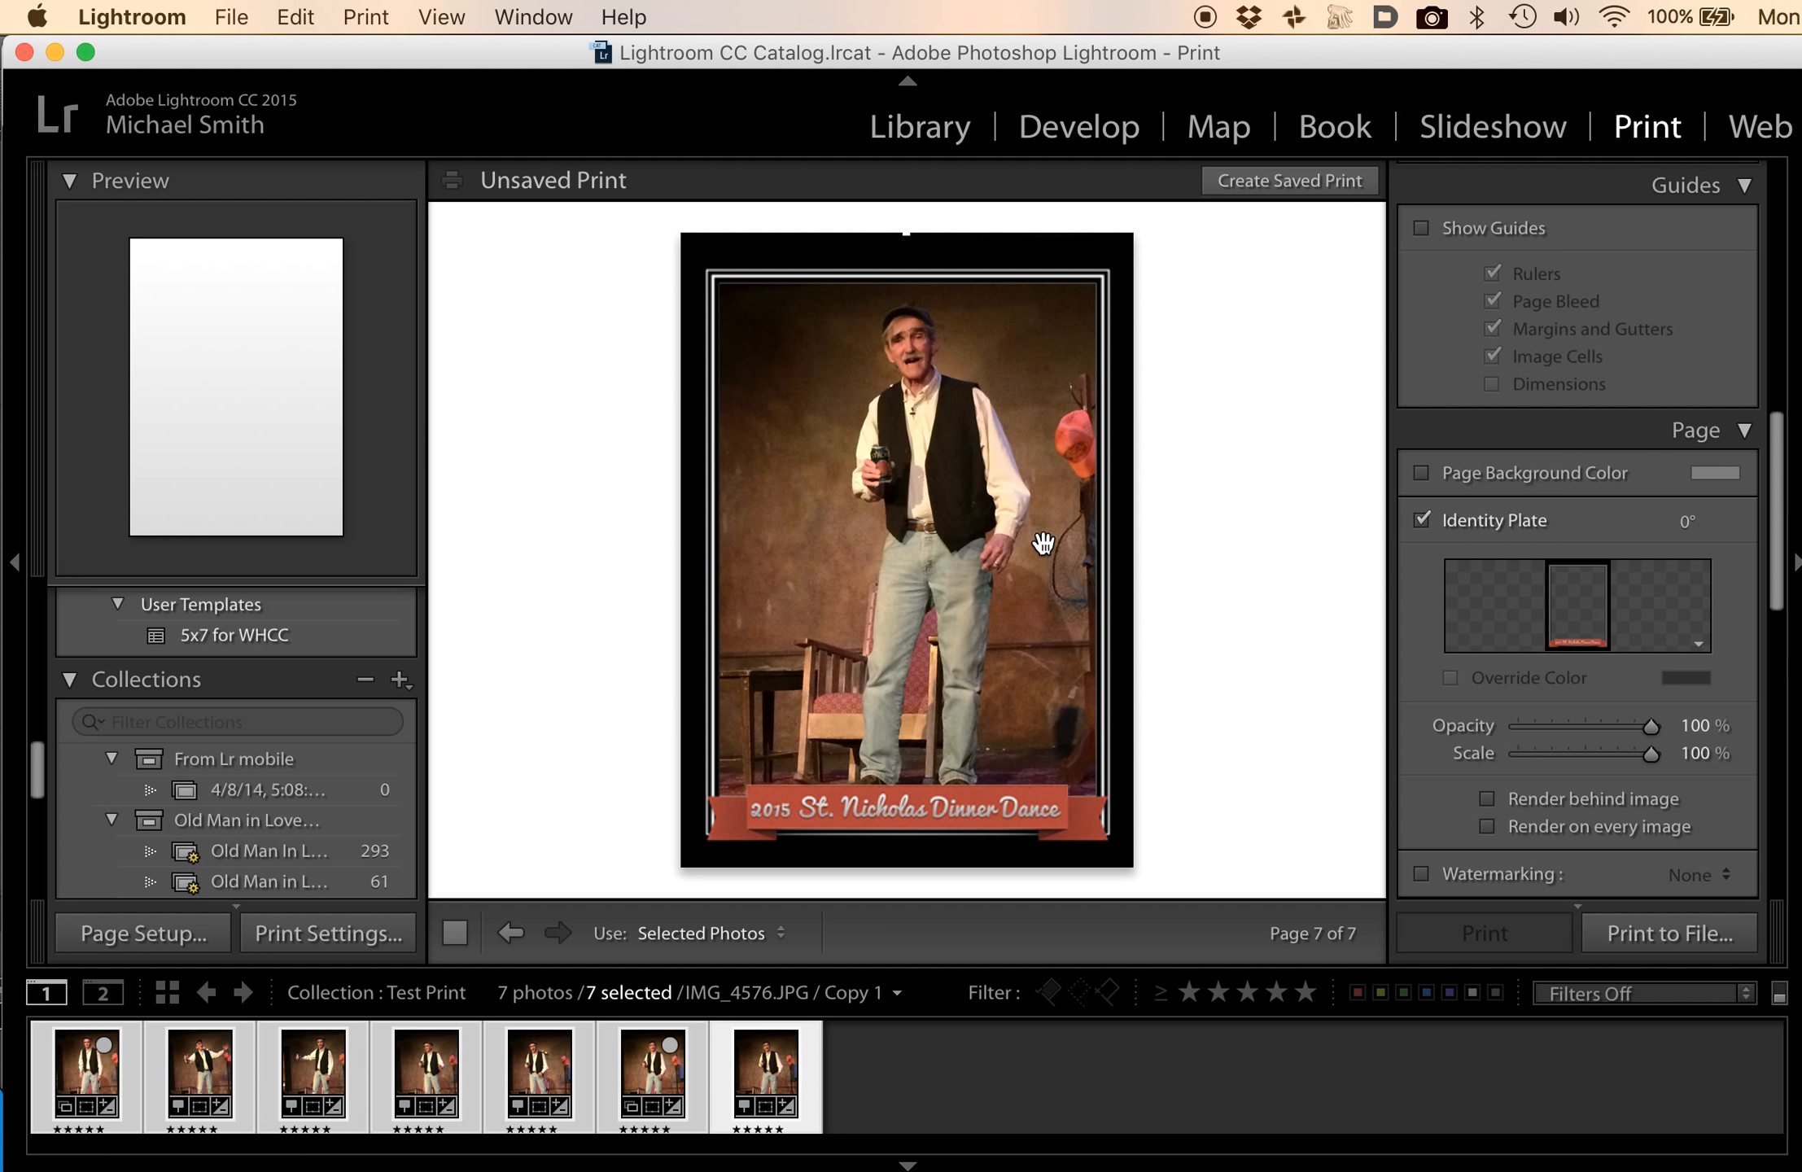
Review the Print Job settings for the JPEG output, including resolution, sharpening, quality and color profile.
{"action": "mouse_move", "coordinate": [111, 1166]}
{"action": "scroll", "coordinate": [1661, 559], "scroll_direction": "down", "scroll_amount": 10}
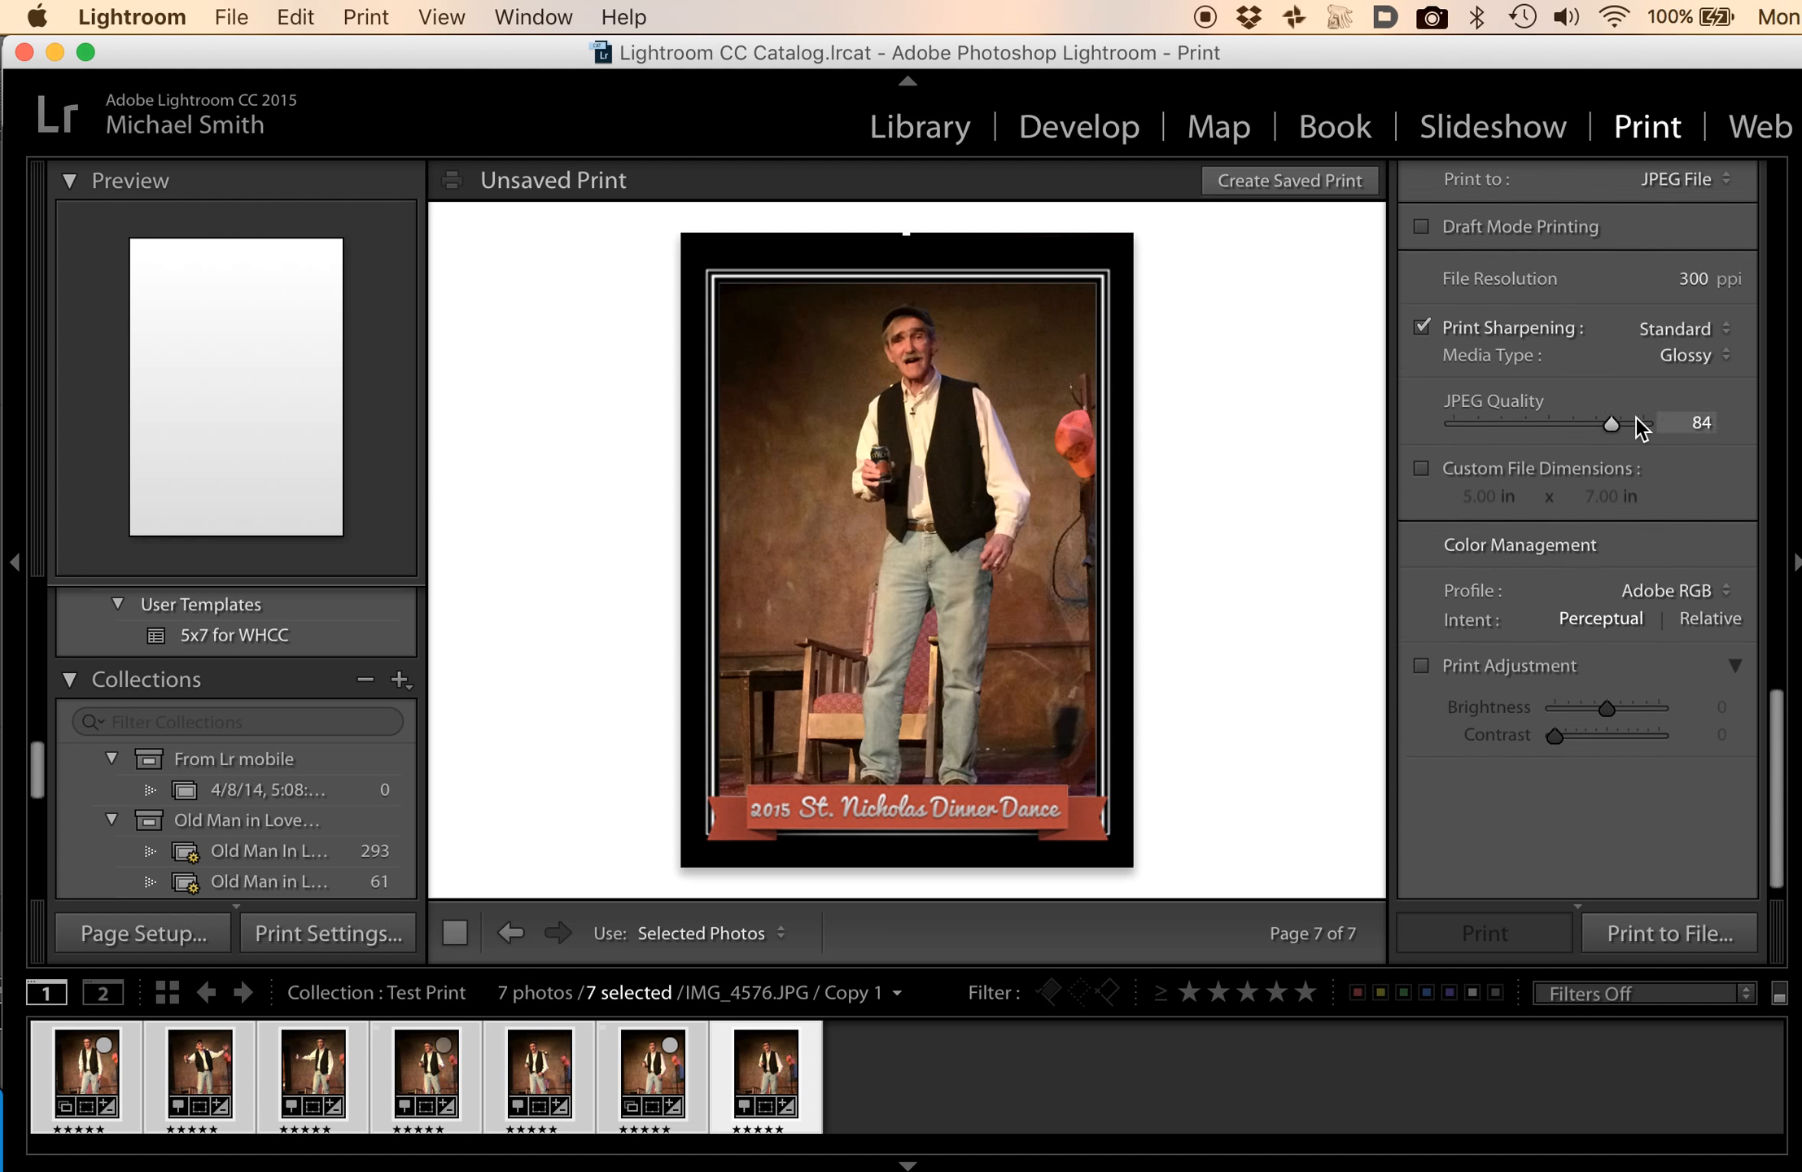
{"action": "scroll", "coordinate": [1641, 428], "scroll_direction": "up", "scroll_amount": 2}
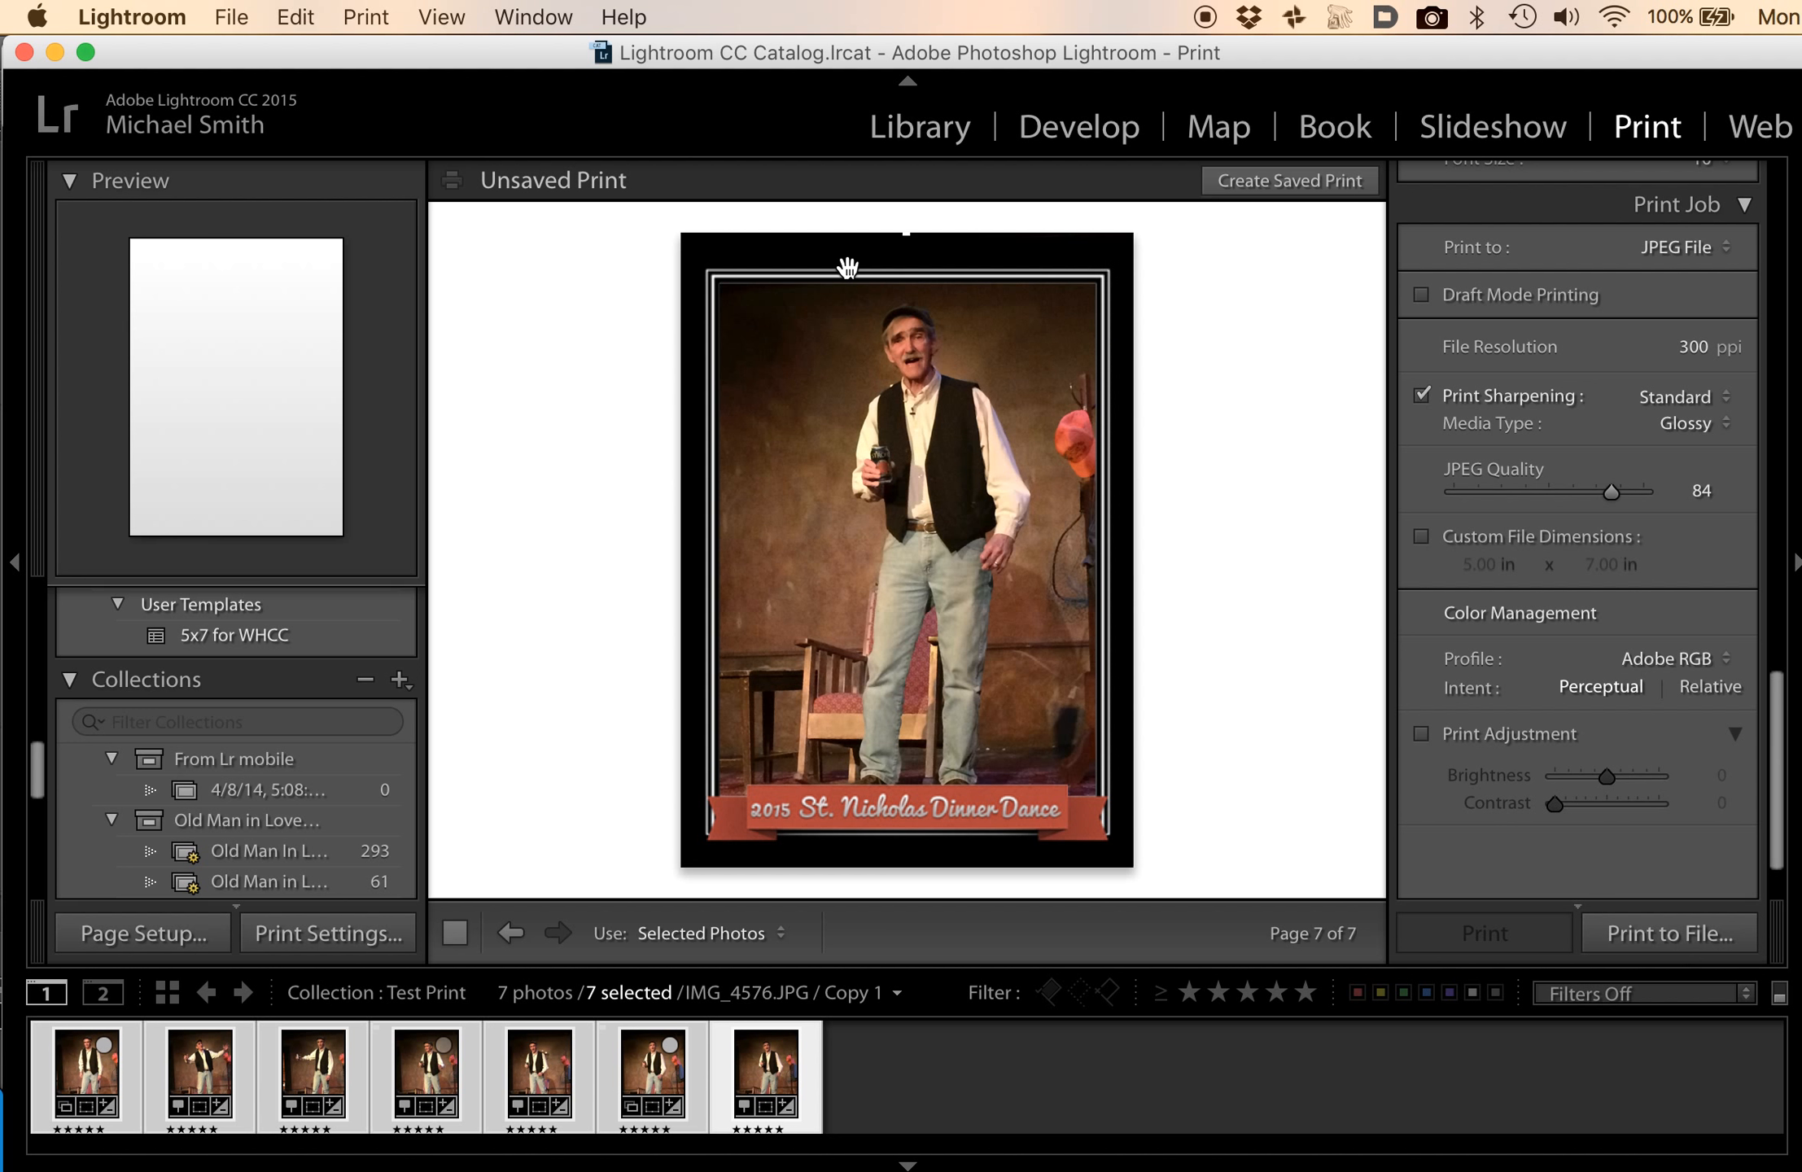
Switch to QuickTime Player, quit it and name the unsaved screen recording "Add a border in Lightroom".
{"action": "key", "text": "super+Tab"}
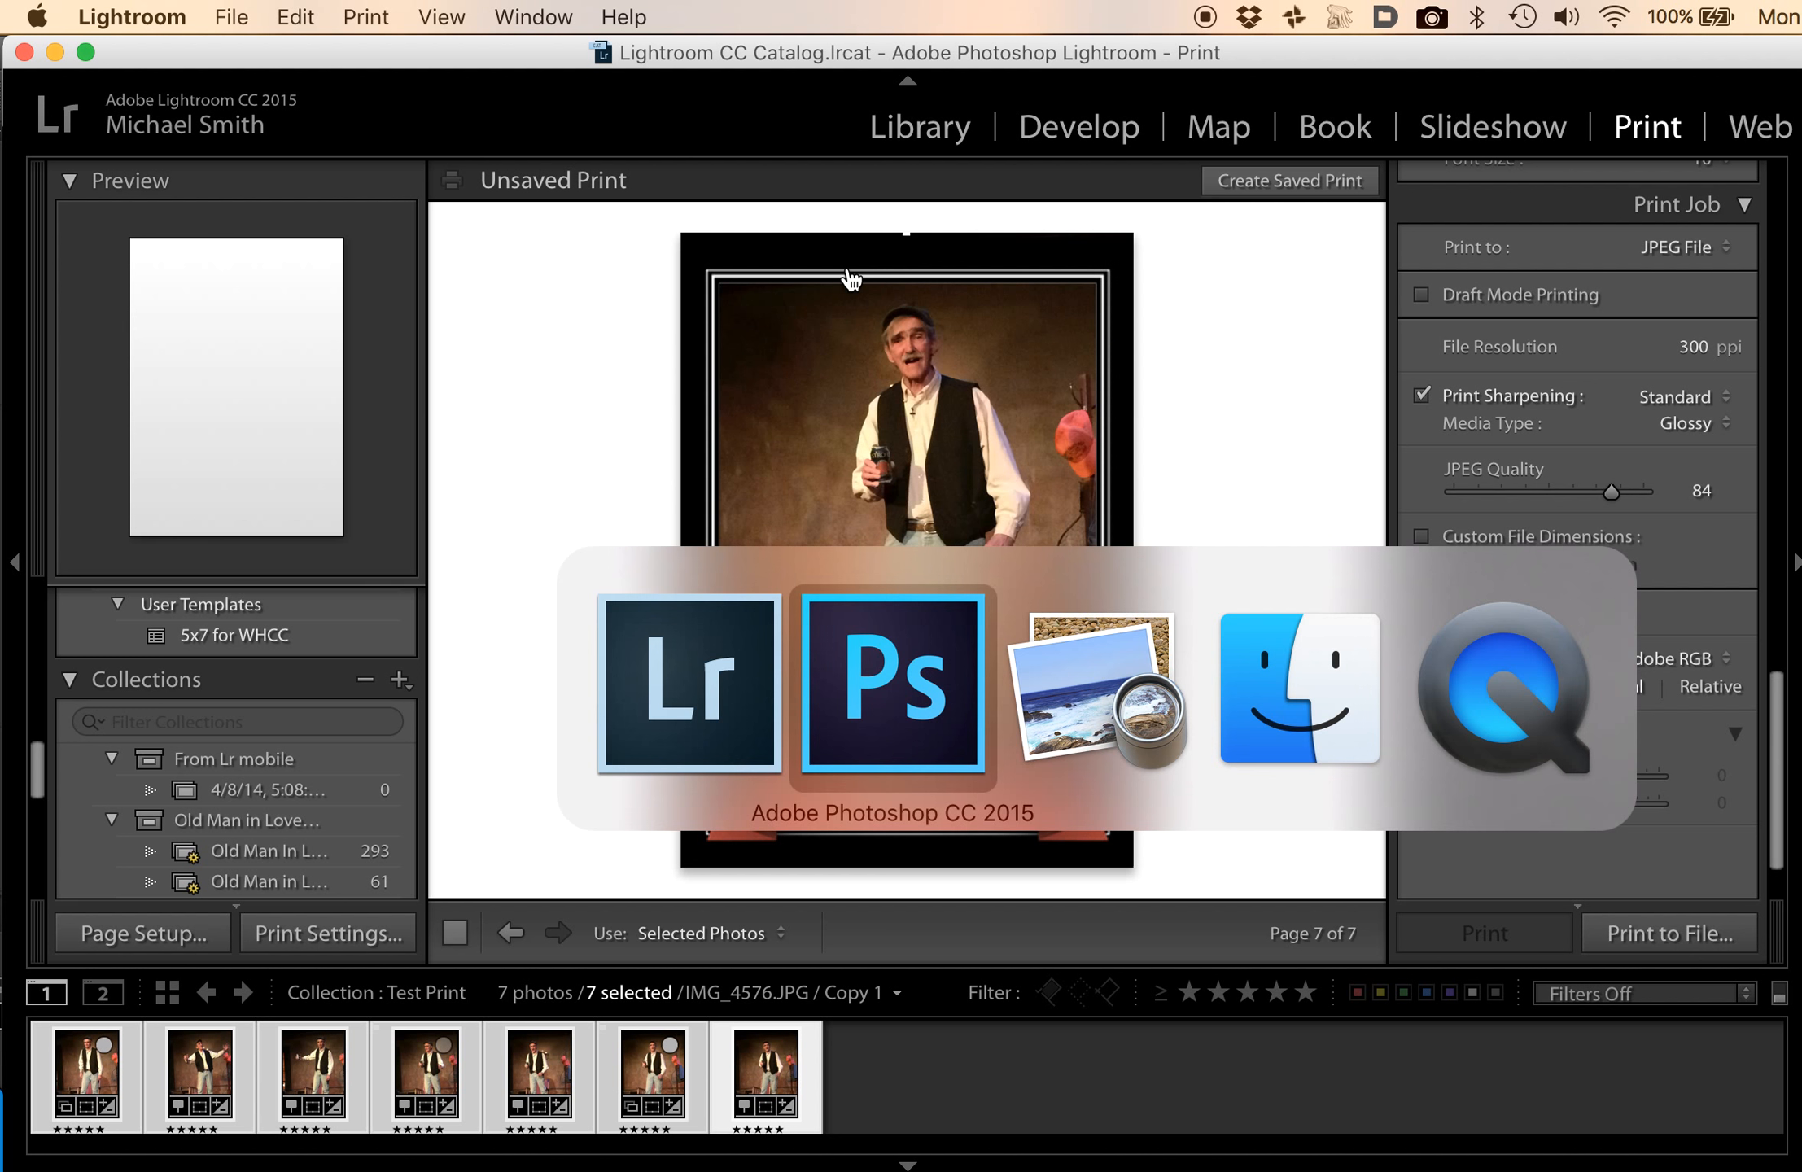
{"action": "key", "text": "super+Tab"}
{"action": "key", "text": "super+Tab"}
{"action": "key", "text": "super+Tab"}
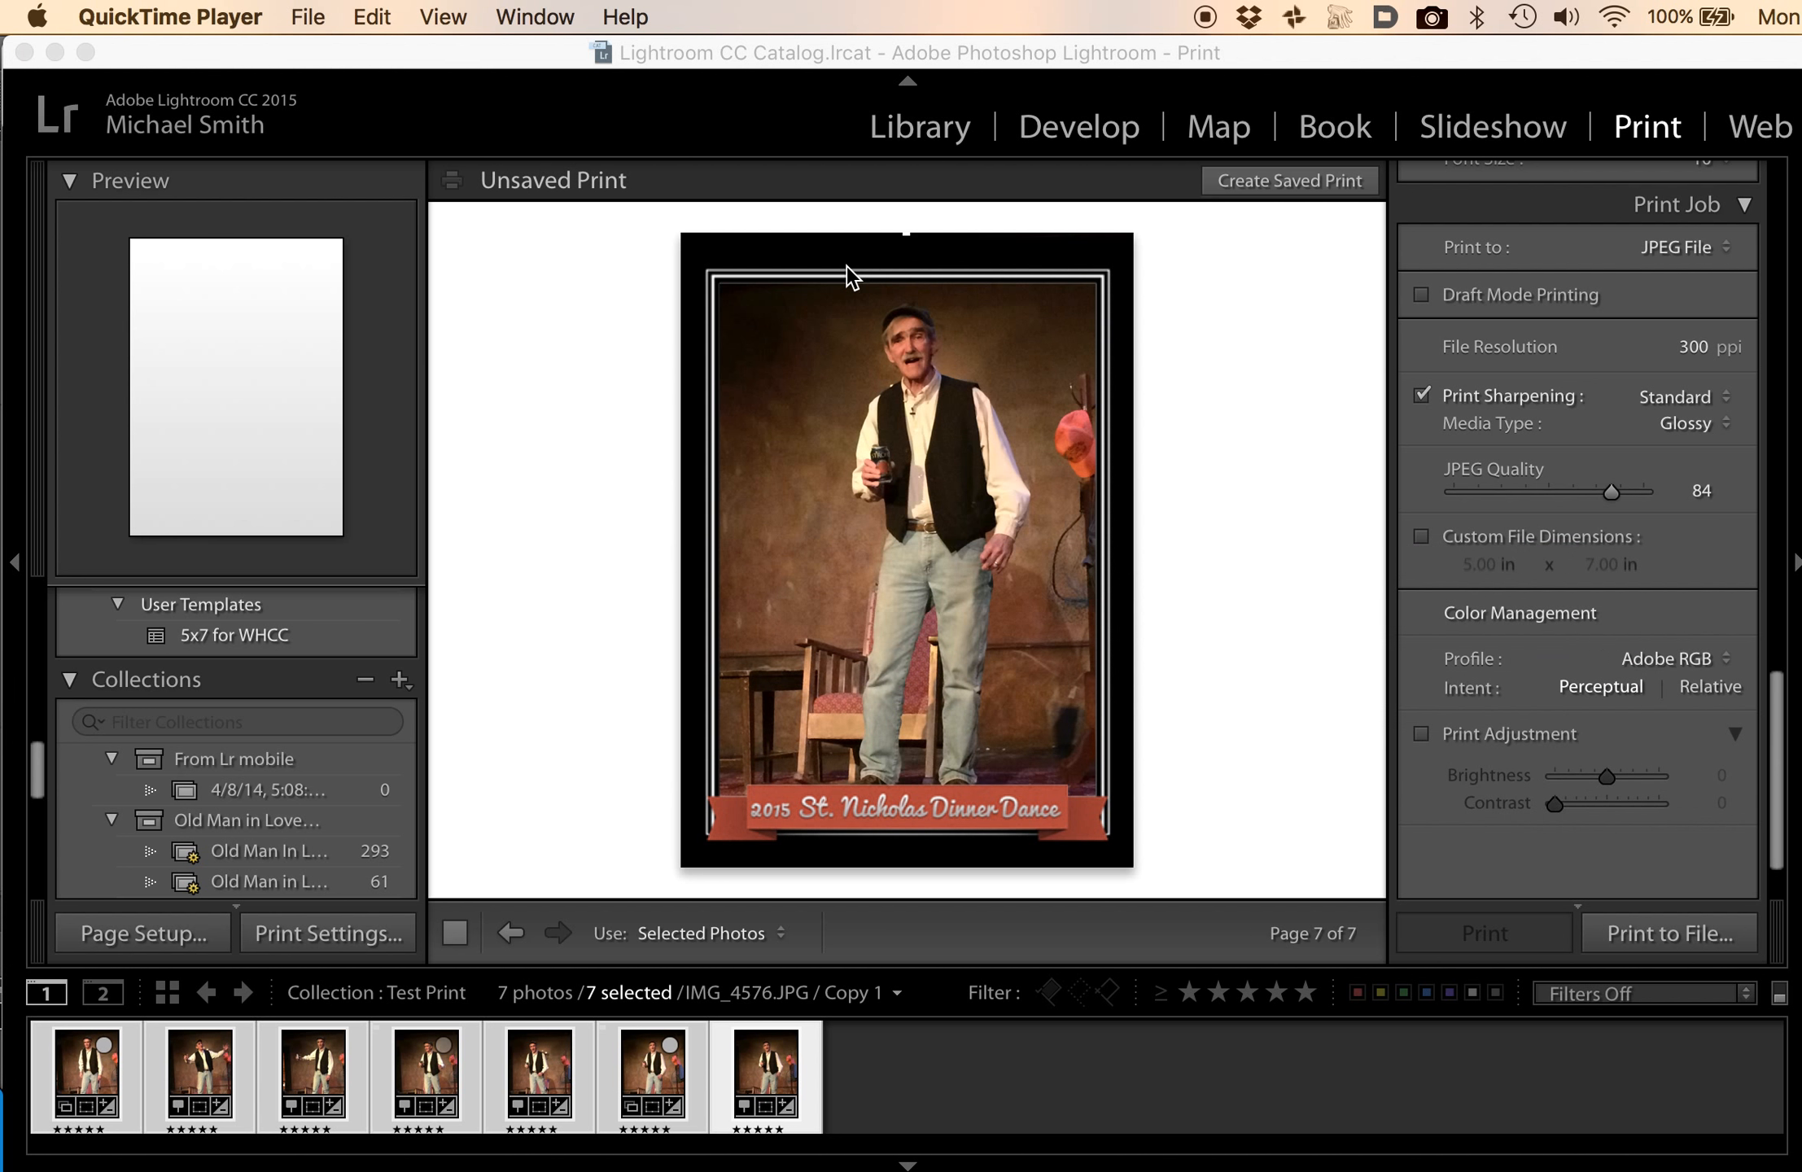
{"action": "key", "text": "super+q"}
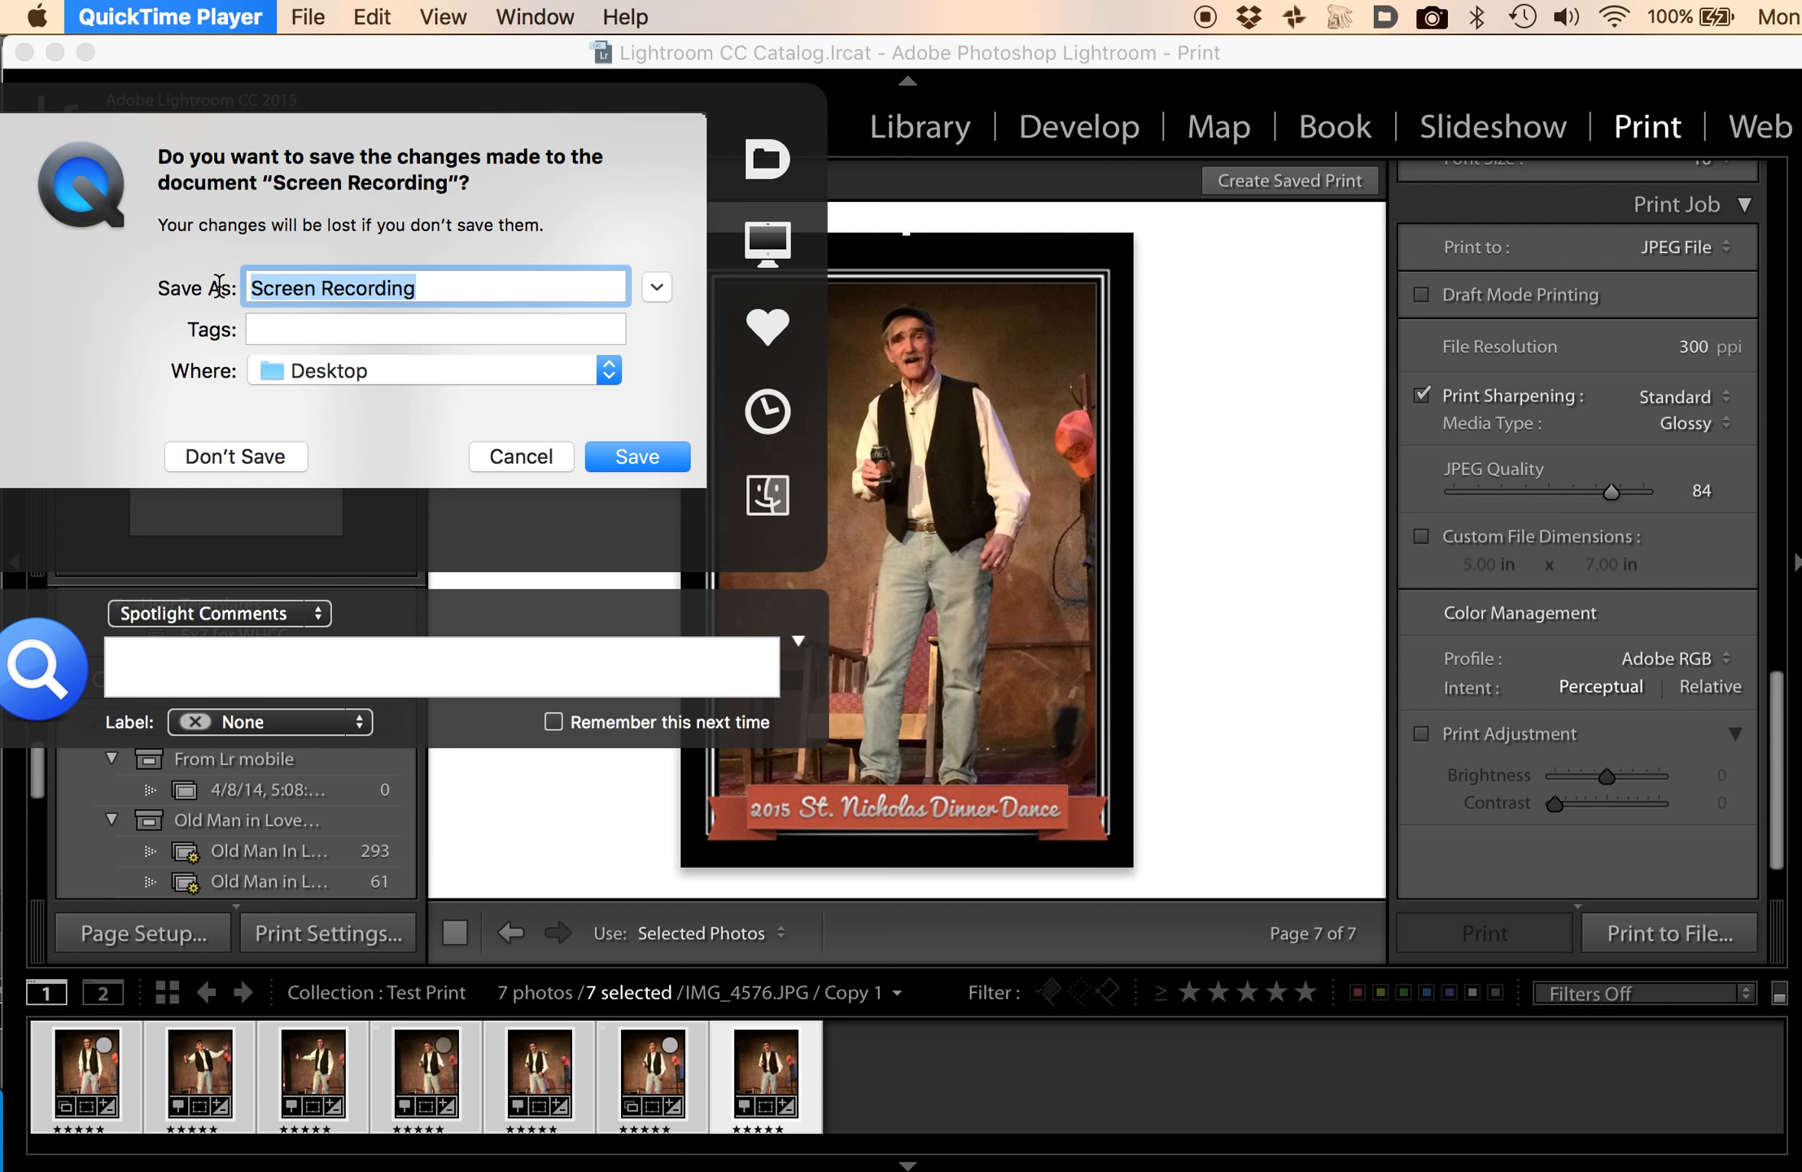
{"action": "type", "text": "Add "}
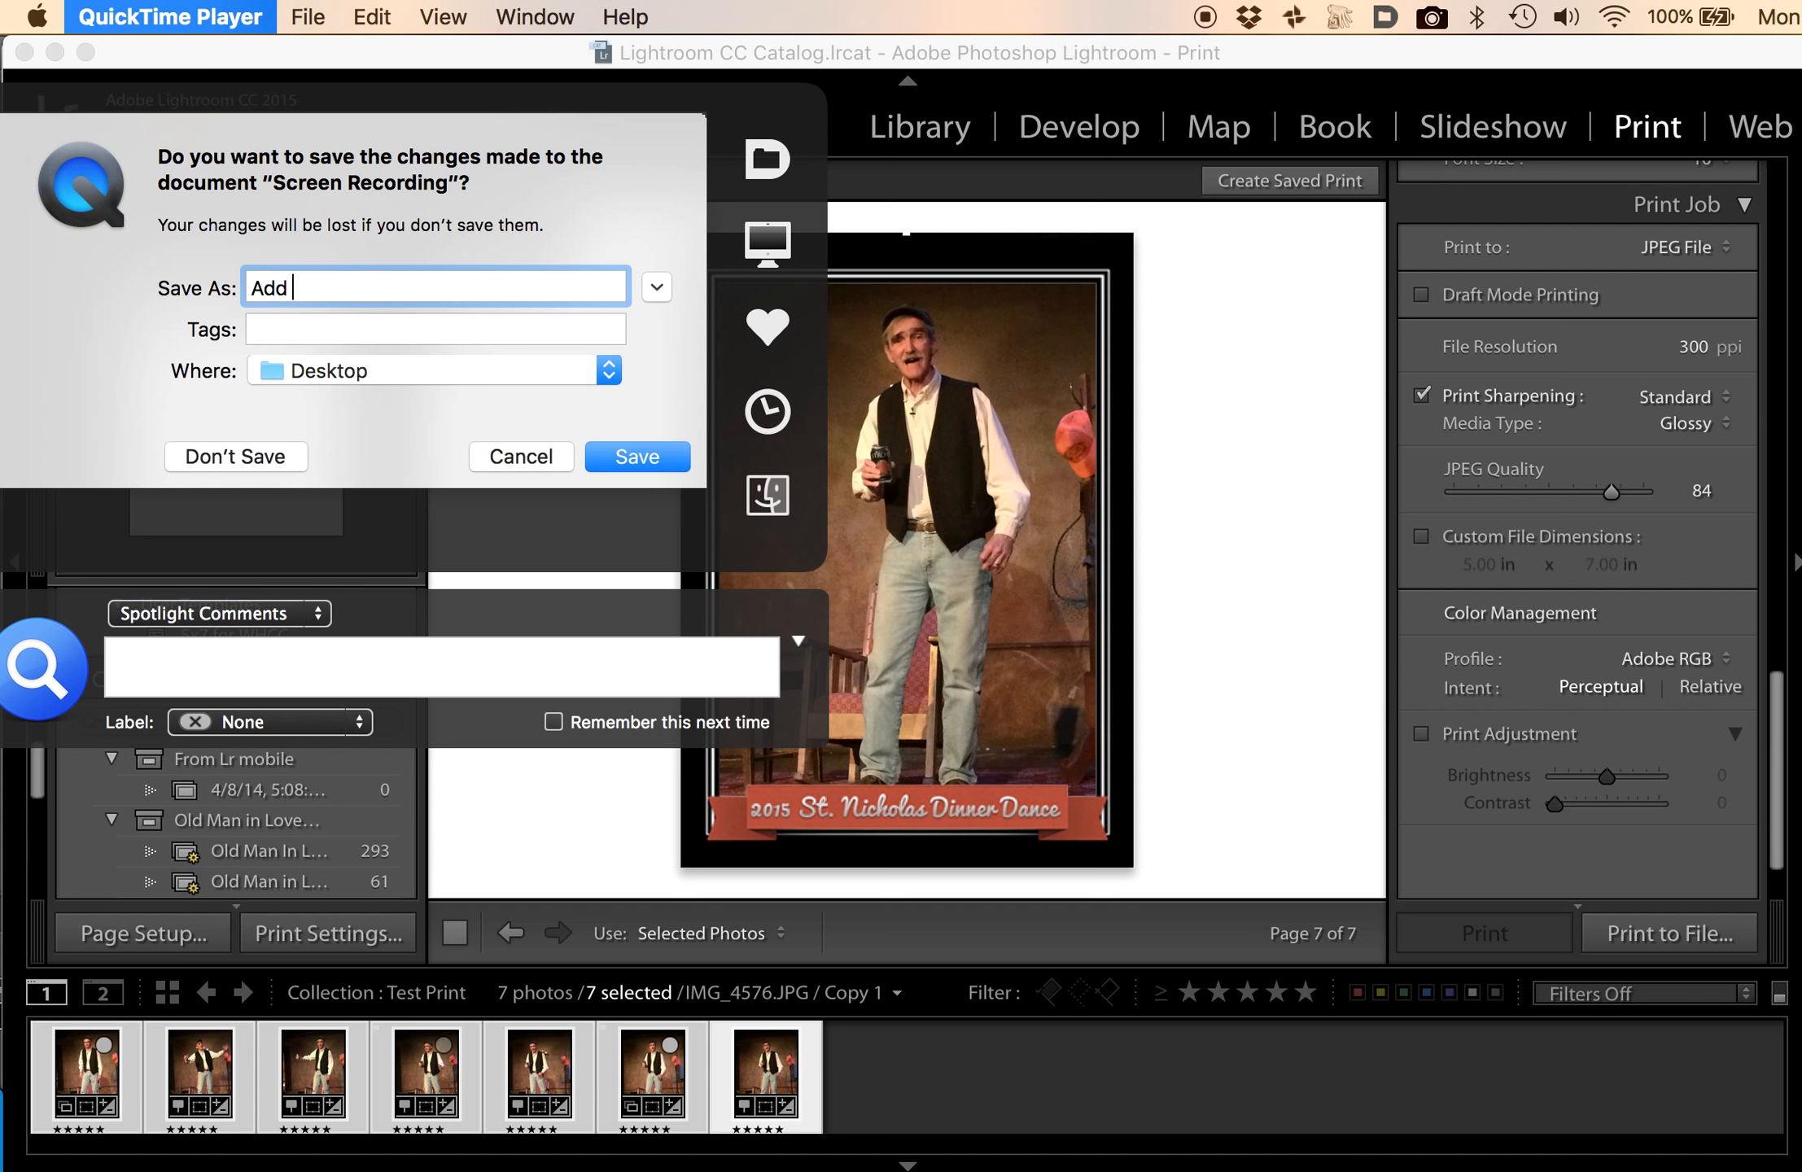
{"action": "type", "text": "a border in Lightroom"}
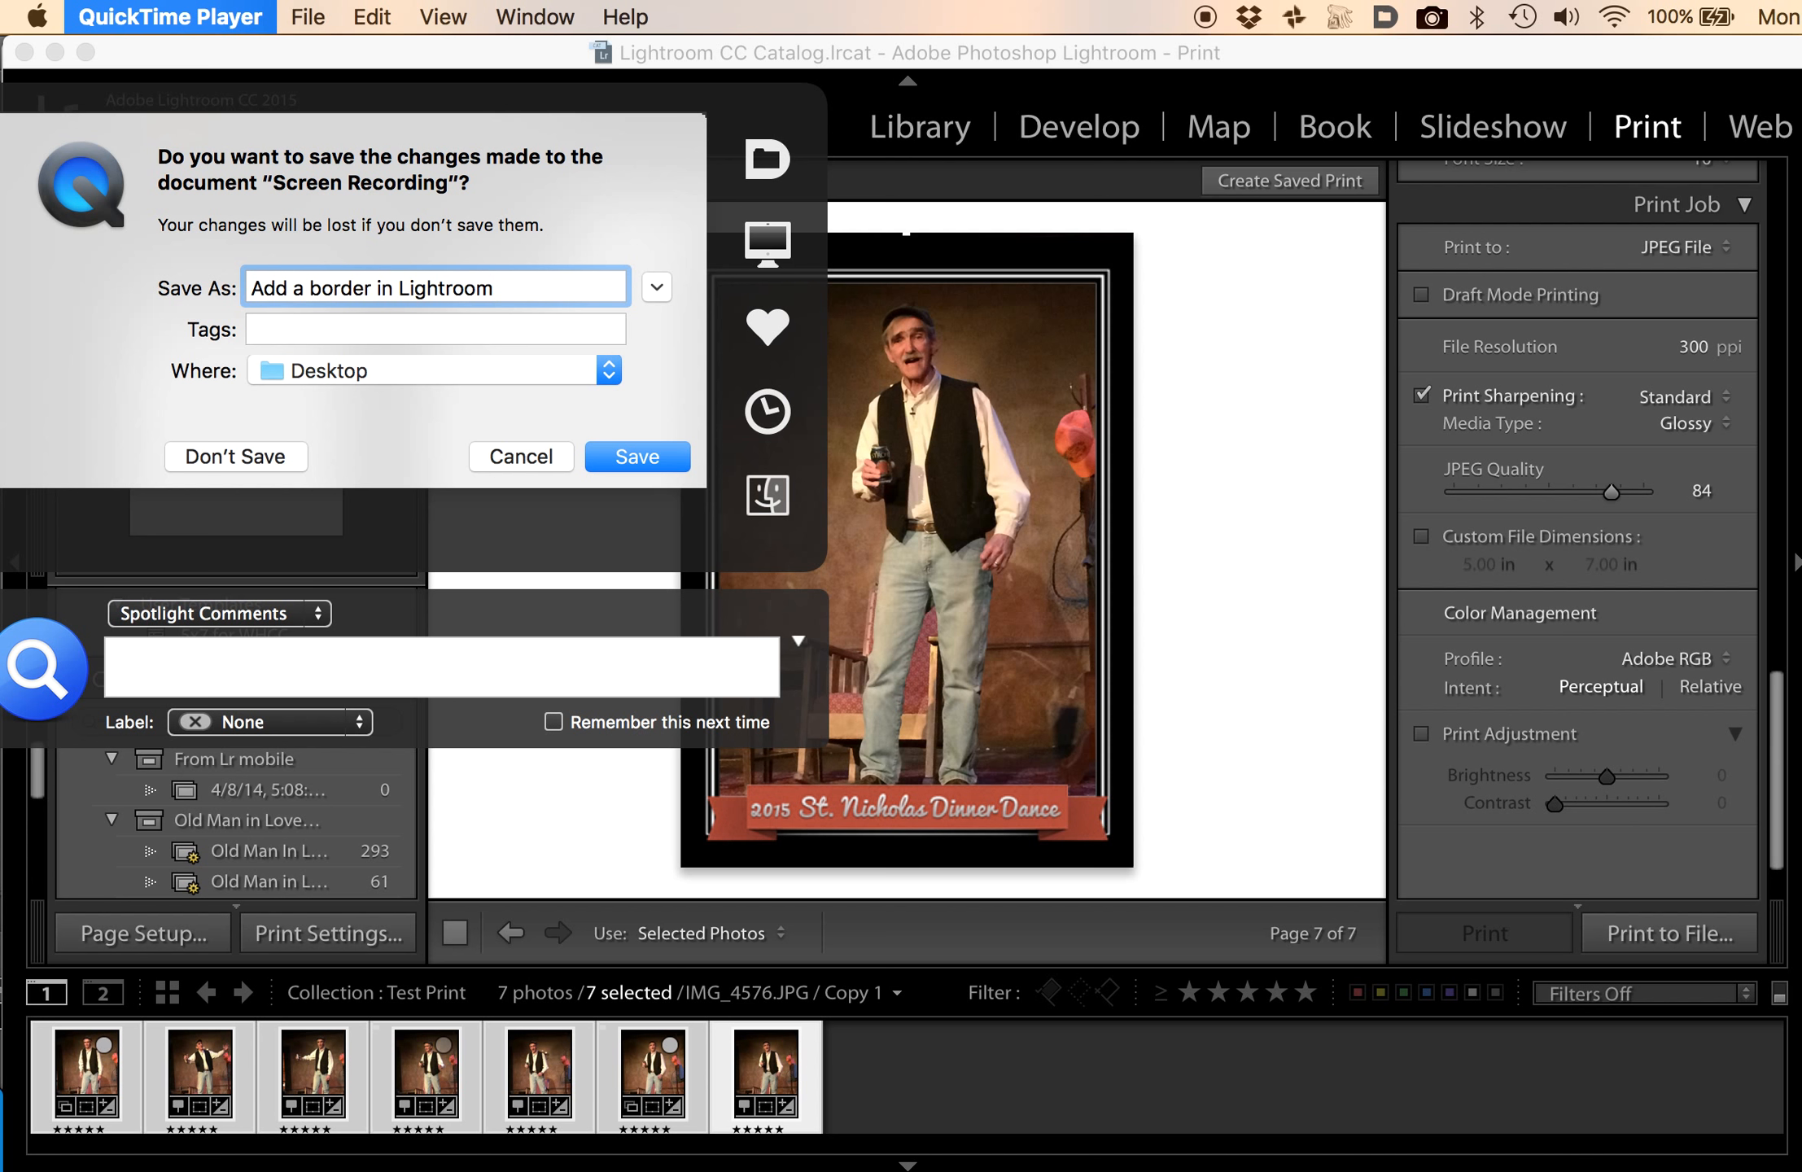